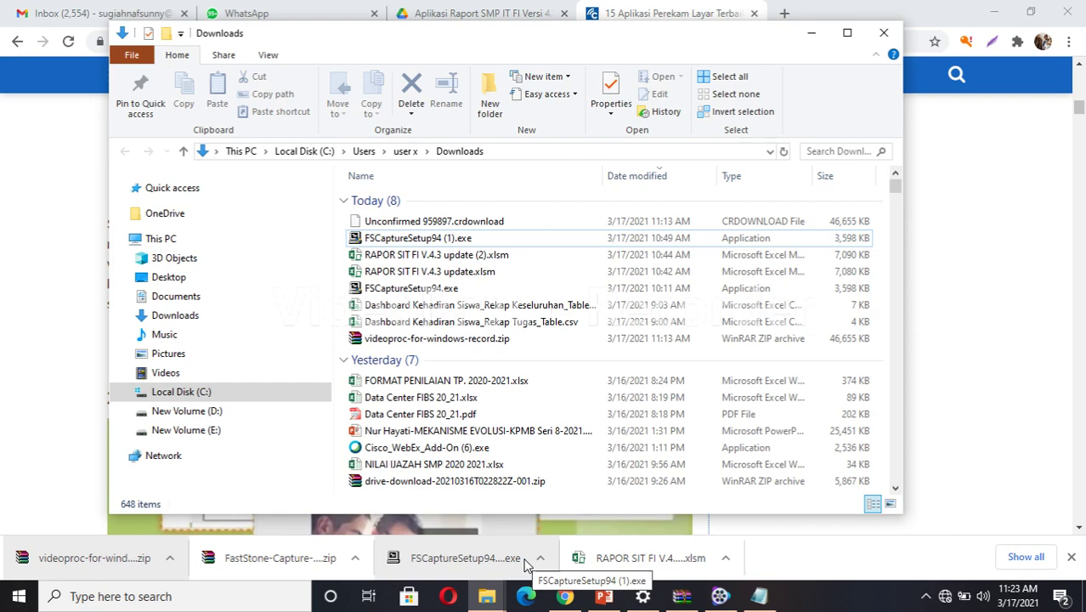
# Maximize the Downloads window and pick the workbook RAPOR SIT FI V.4.3 update (2).xlsm.
pyautogui.click(848, 32)
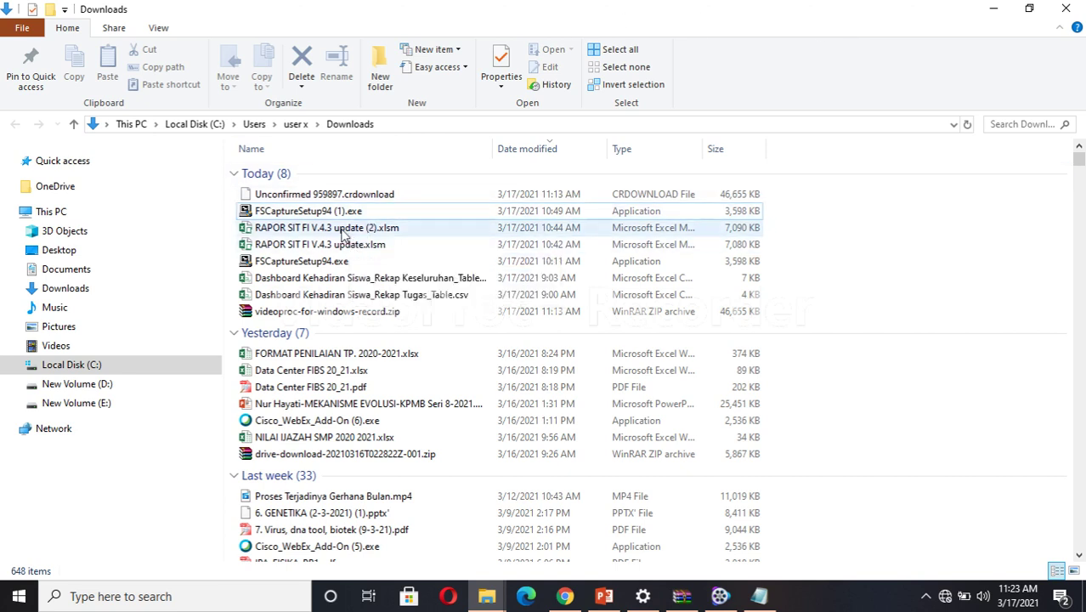
pyautogui.click(340, 227)
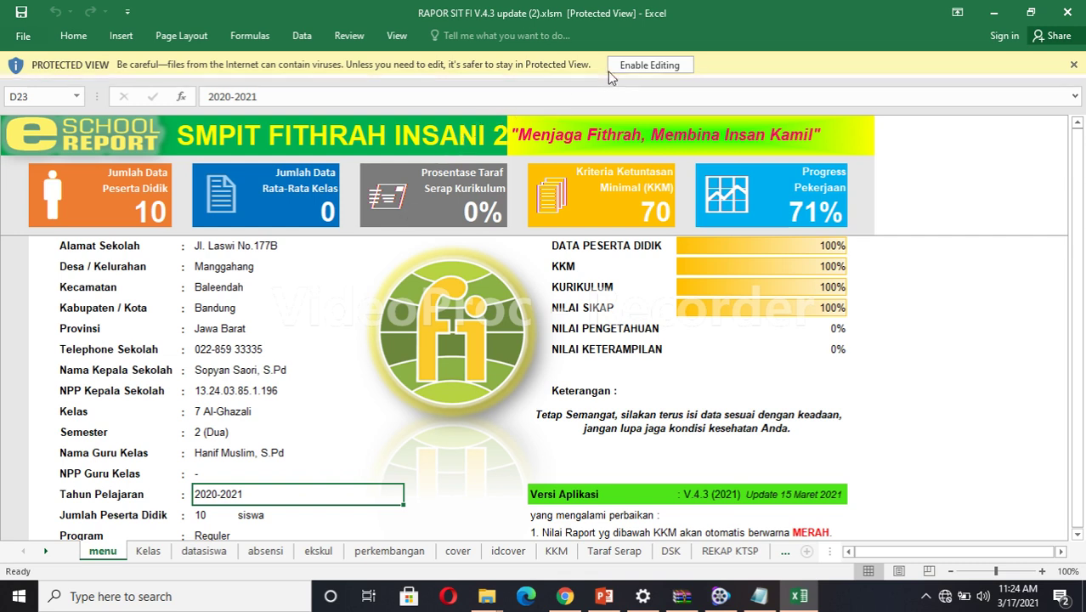
# Enable editing and macros in the RAPOR workbook, then scroll up to the school identity fields.
pyautogui.click(655, 68)
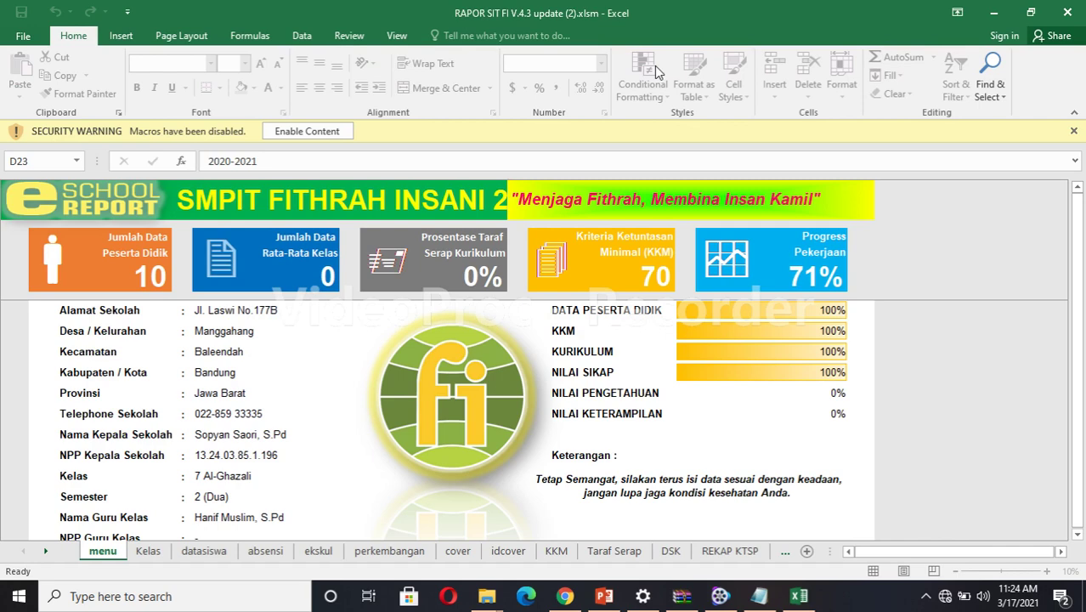
pyautogui.click(321, 134)
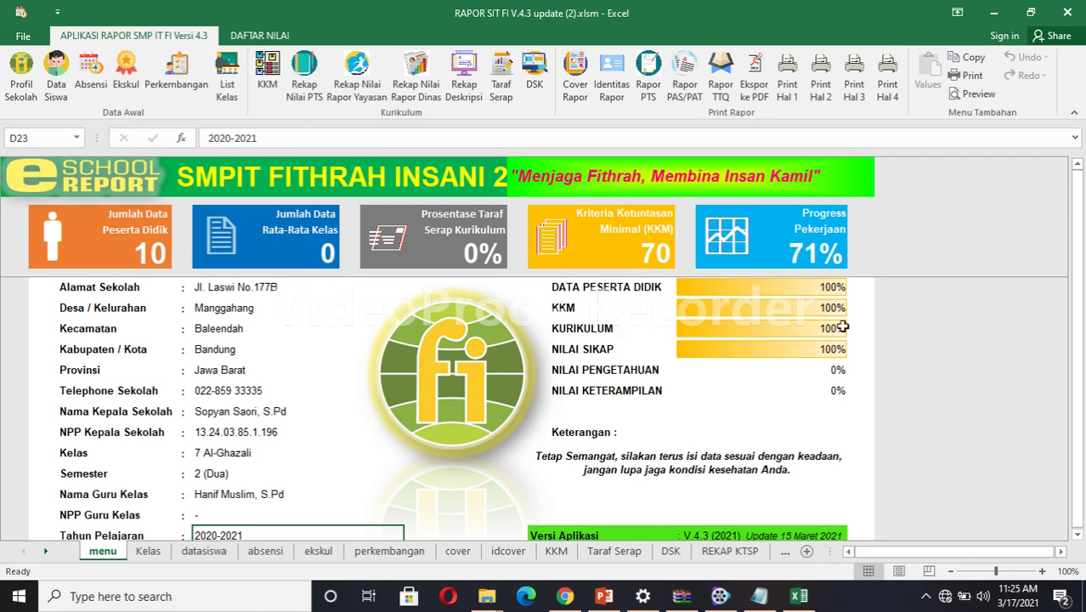
pyautogui.scroll(1, 1078, 319)
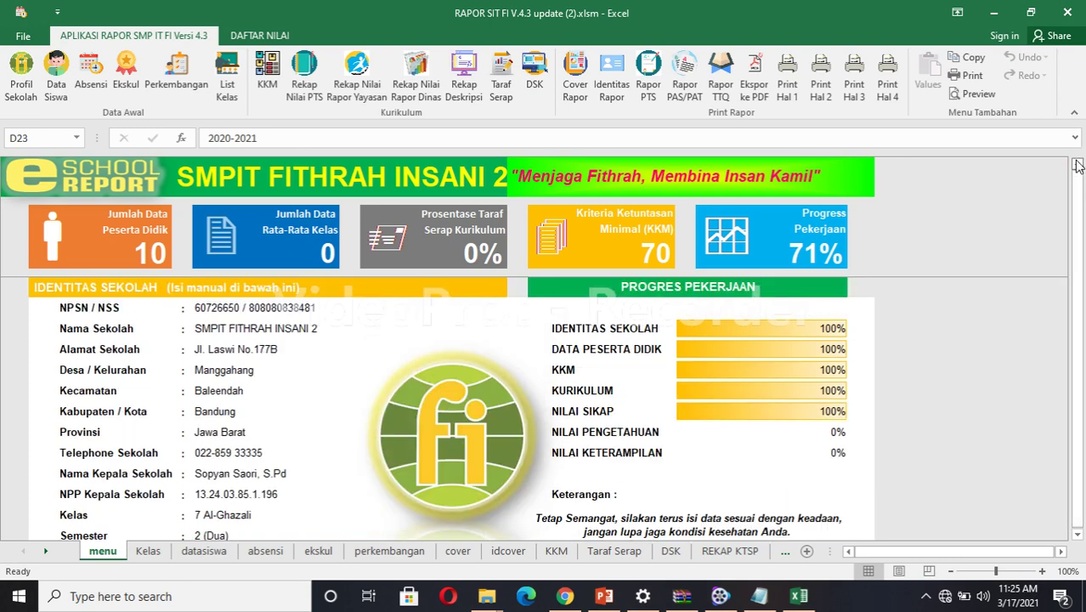
# Rename the school in D10 to 'SMPIT Fithrah Insani Boarding School'.
pyautogui.doubleClick(264, 328)
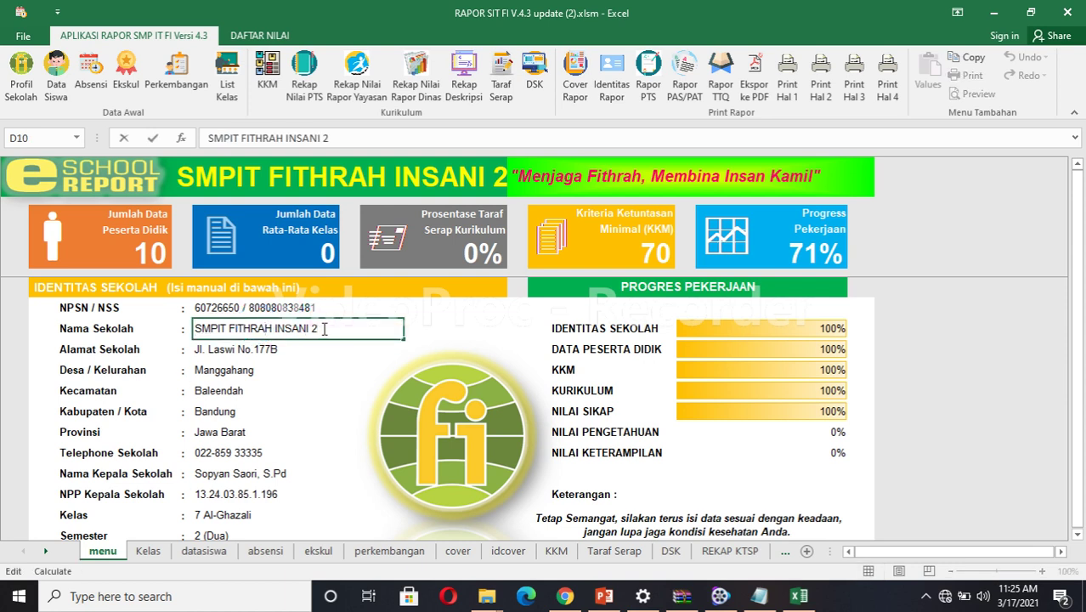
pyautogui.press('BackSpace')
pyautogui.press('BackSpace')
pyautogui.press('BackSpace')
pyautogui.press('BackSpace')
pyautogui.press('BackSpace')
pyautogui.press('BackSpace')
pyautogui.press('BackSpace')
pyautogui.press('BackSpace')
pyautogui.press('BackSpace')
pyautogui.press('BackSpace')
pyautogui.press('BackSpace')
pyautogui.press('BackSpace')
pyautogui.press('BackSpace')
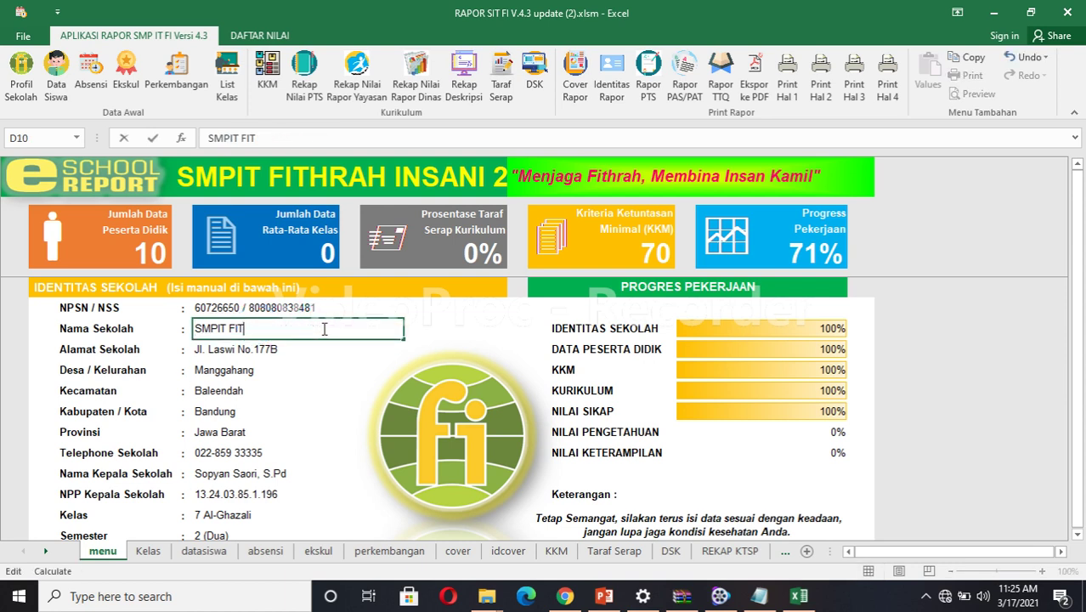
pyautogui.press('BackSpace')
pyautogui.press('BackSpace')
pyautogui.write('ithrah Insan')
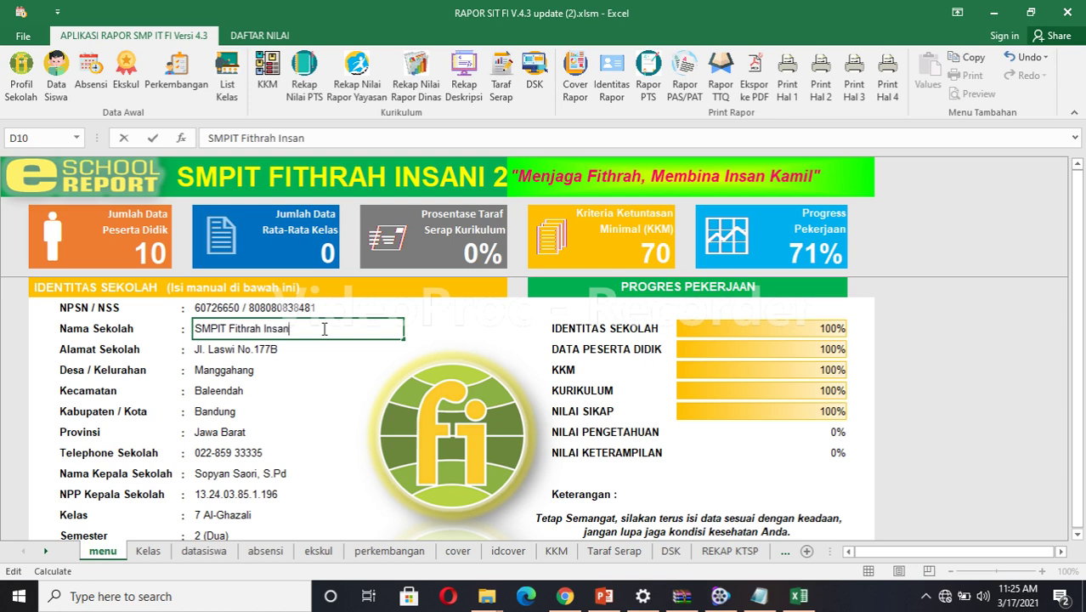
pyautogui.write('i Boarding School')
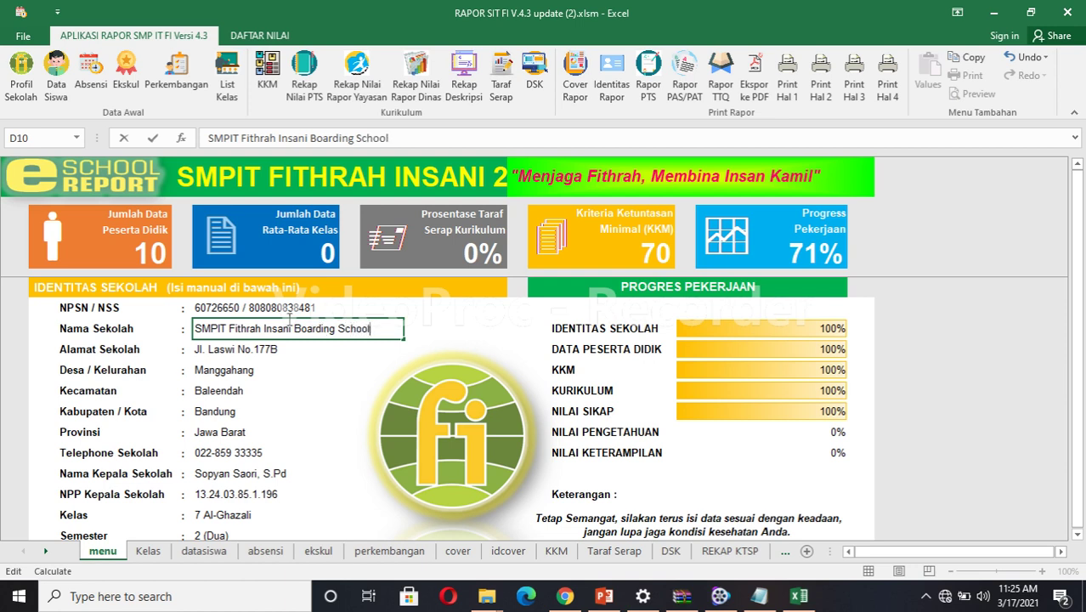
pyautogui.click(243, 354)
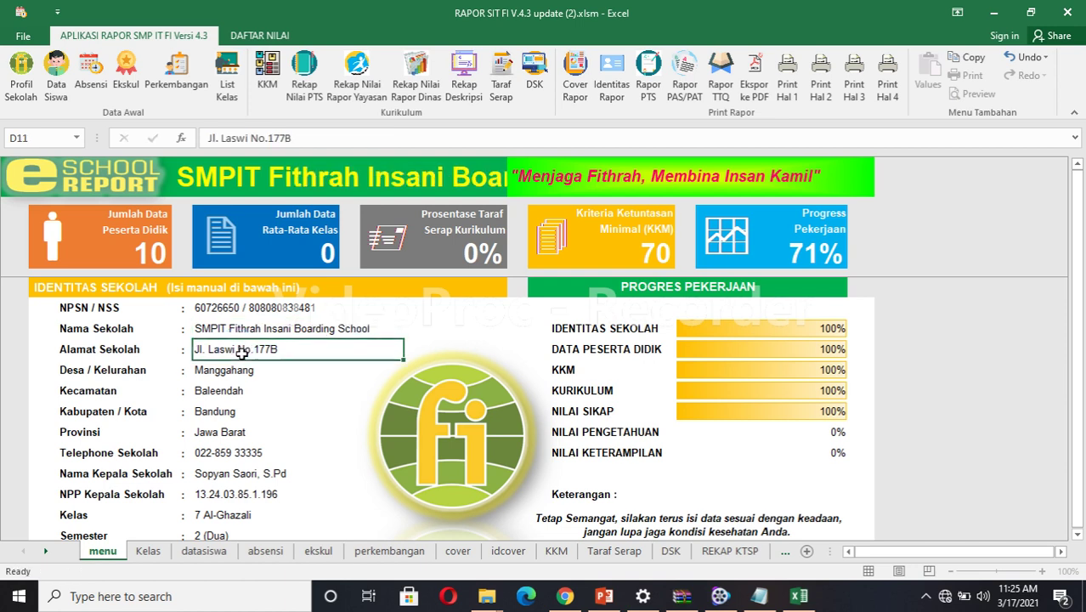
pyautogui.write('Jl. ')
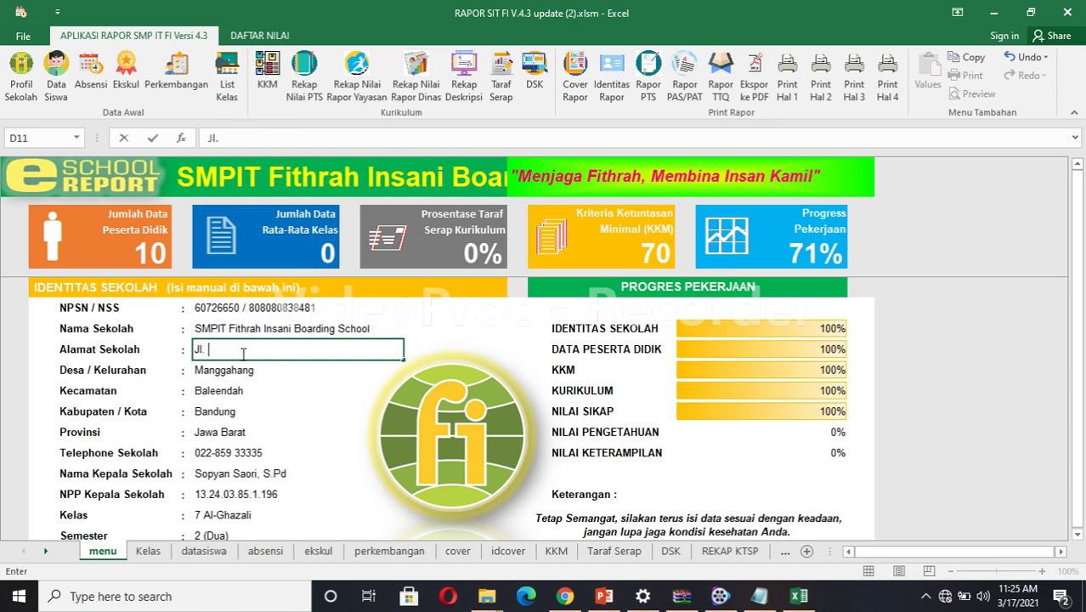
pyautogui.write('Cigondok')
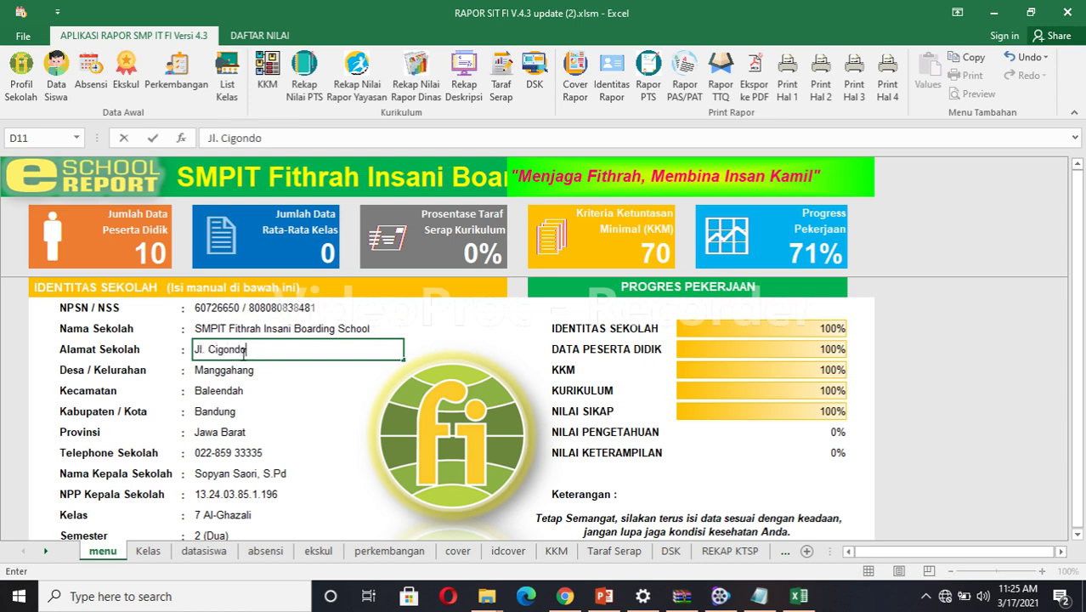
pyautogui.click(236, 372)
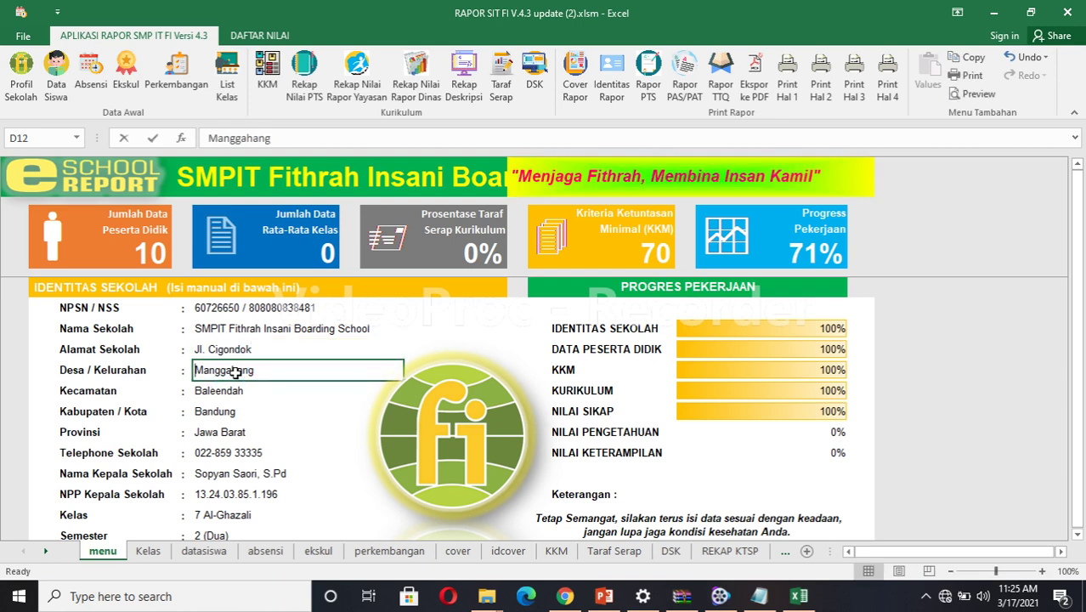
pyautogui.write('Pasir Huni')
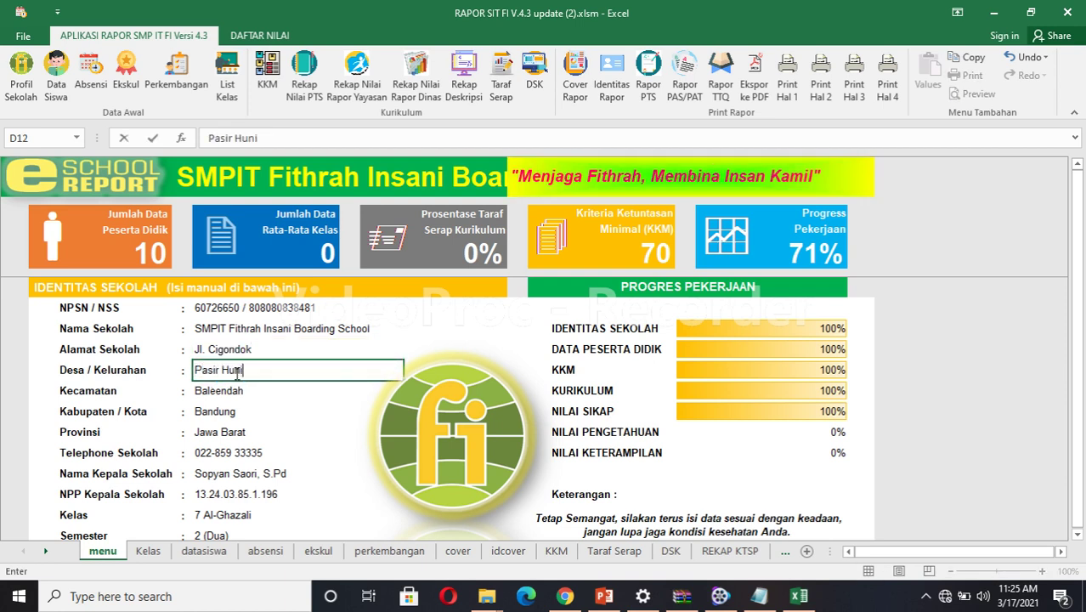
pyautogui.click(232, 393)
pyautogui.write('C')
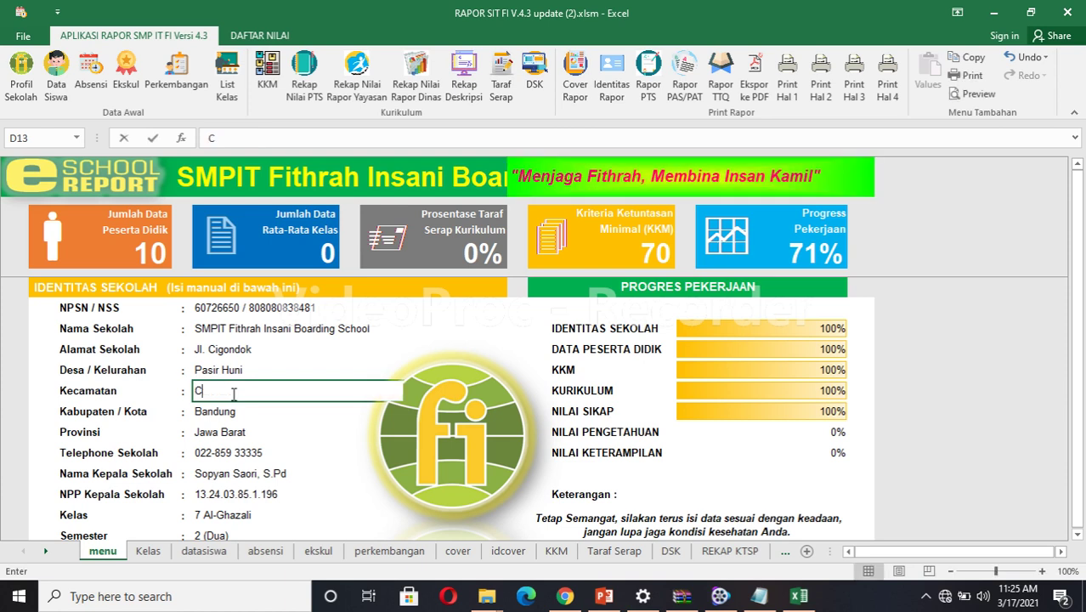
pyautogui.write('imaung')
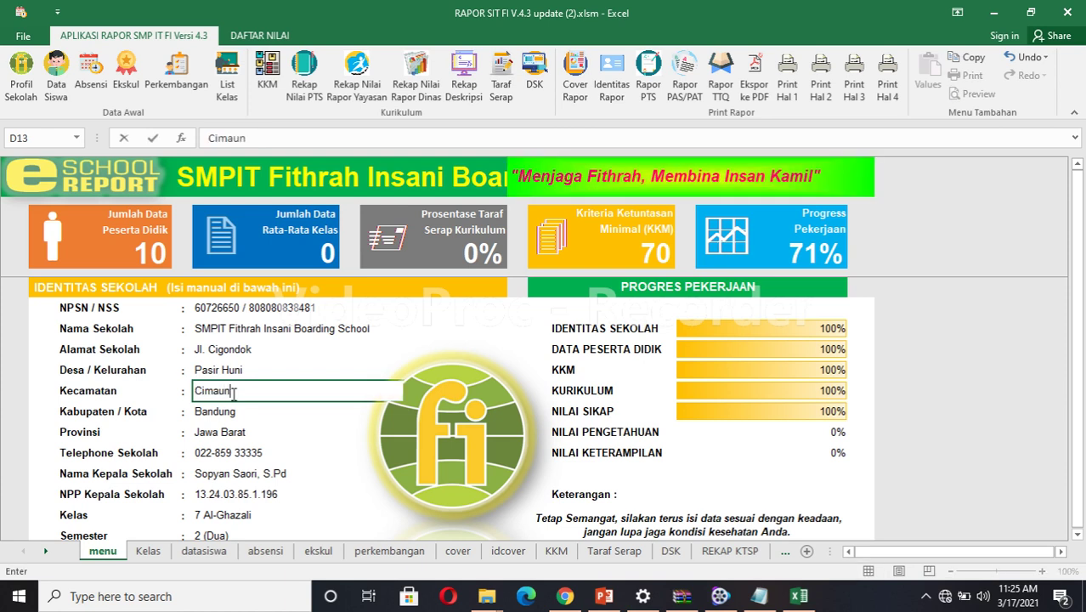
pyautogui.click(230, 450)
pyautogui.press('Delete')
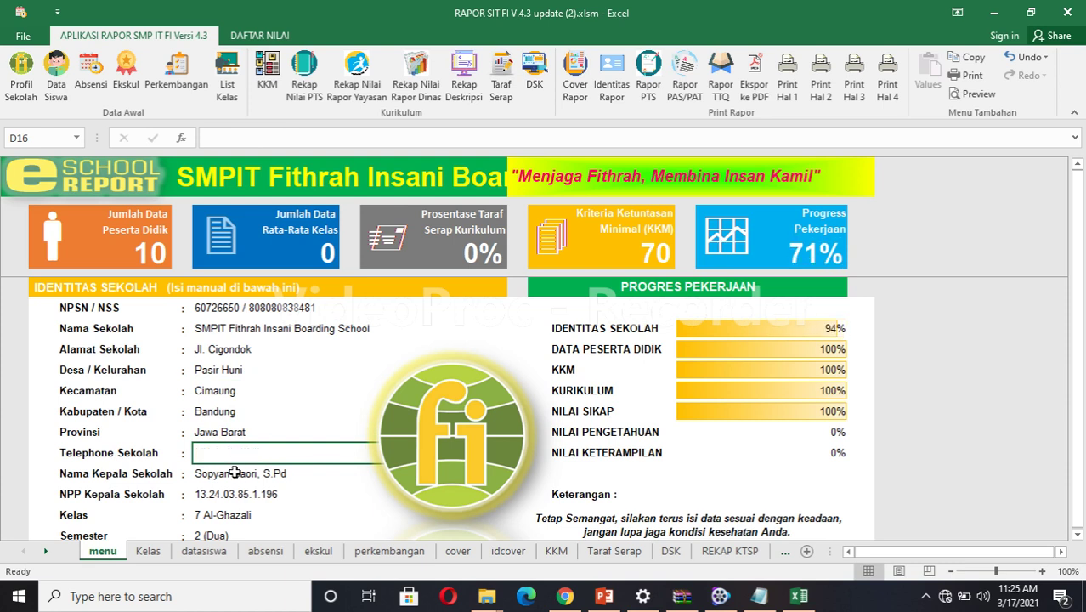
# Clear the principal's name, the principal's NPP number and the school's NPSN.
pyautogui.click(236, 475)
pyautogui.press('Delete')
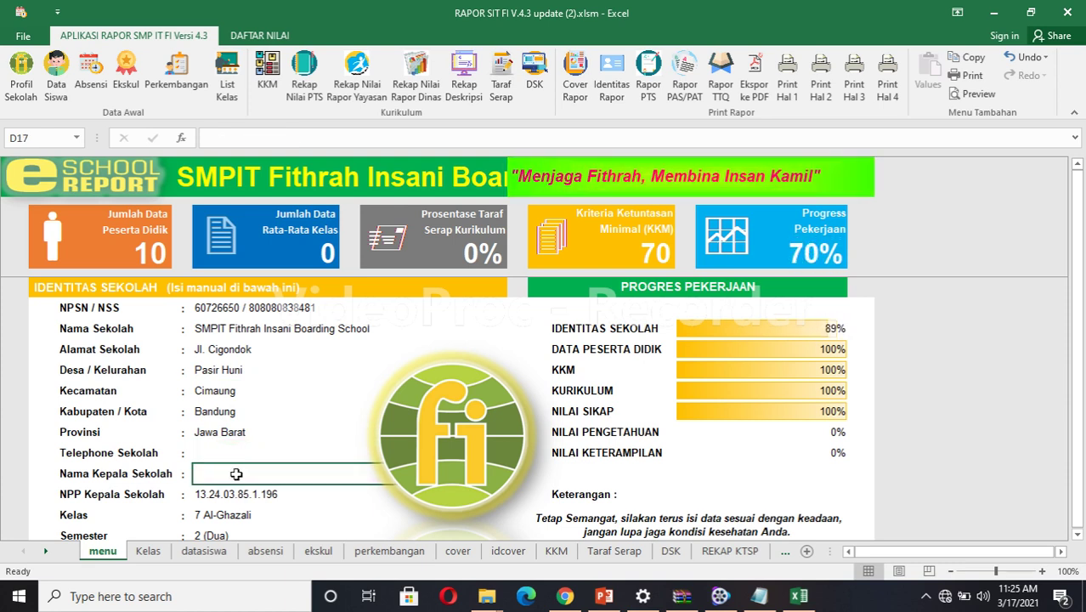
pyautogui.click(236, 490)
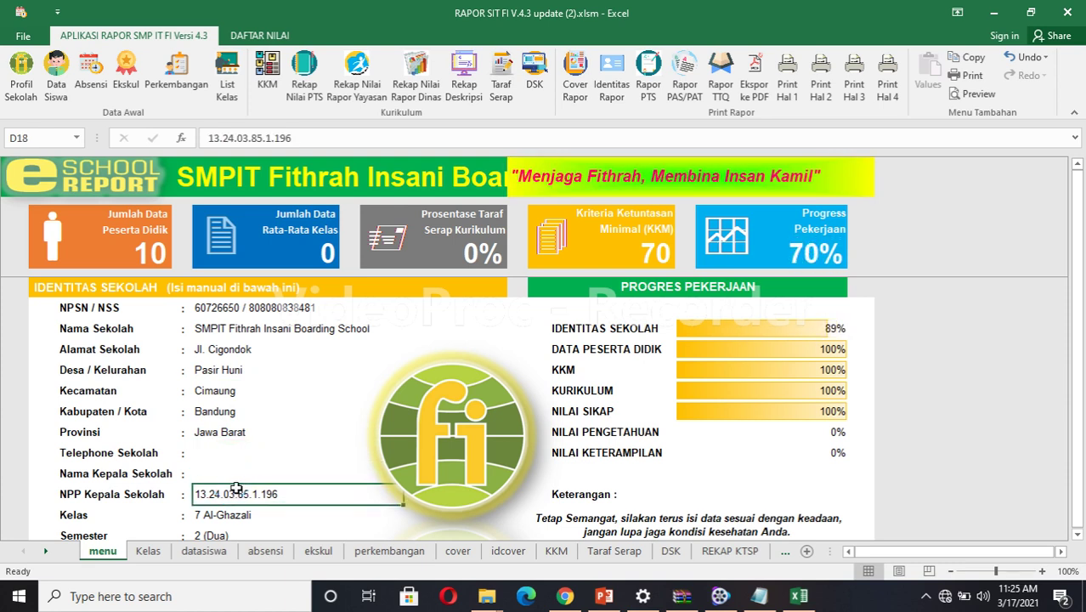
pyautogui.press('Delete')
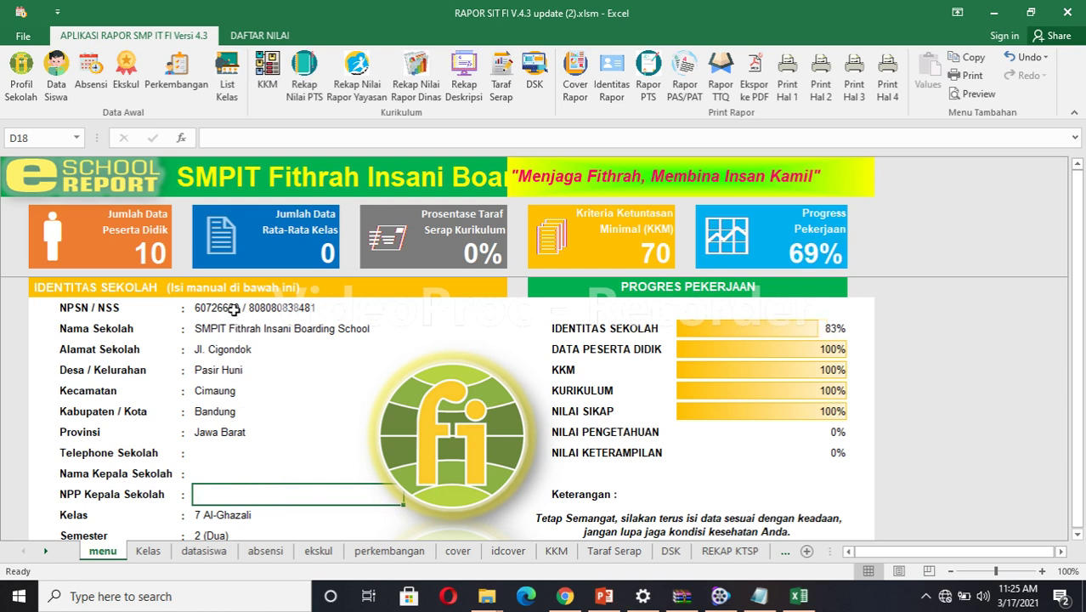
pyautogui.click(233, 311)
pyautogui.press('Delete')
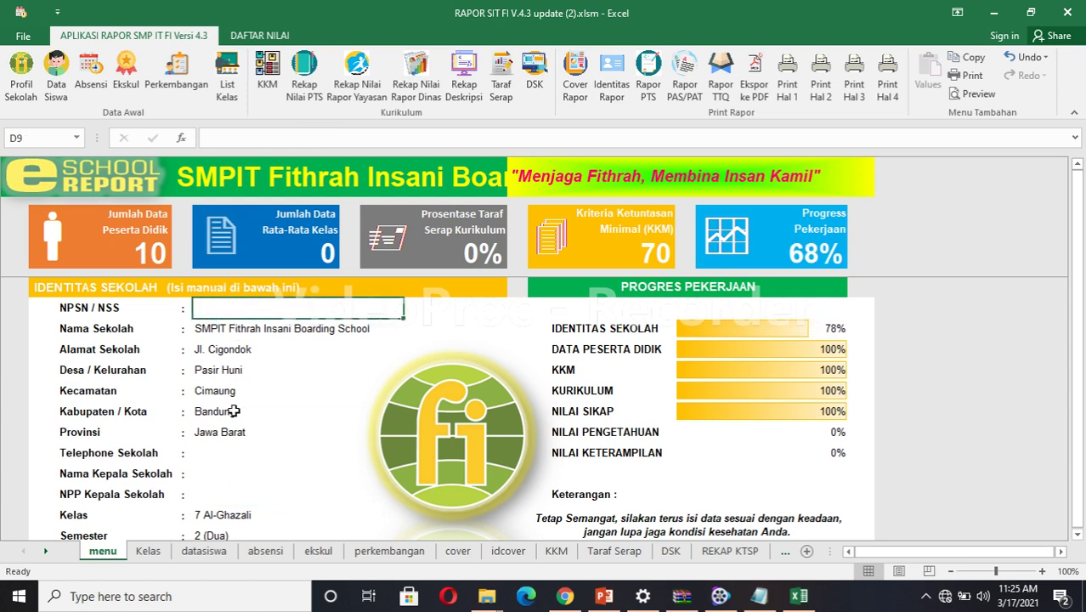
# Enter the new principal's full name, with the S.Pd.I title, in the principal name field.
pyautogui.click(211, 455)
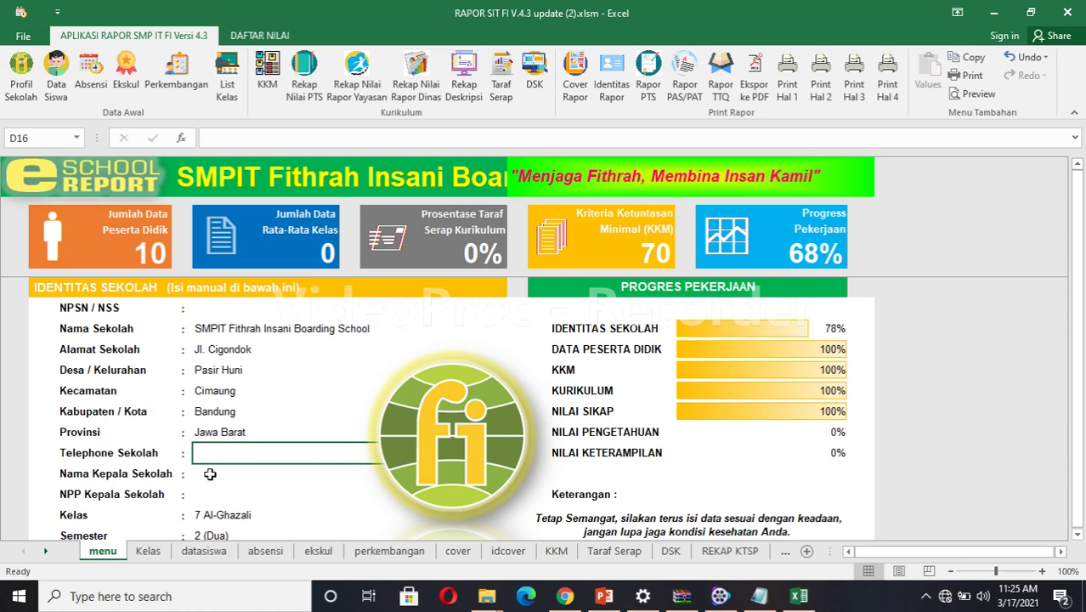
pyautogui.click(210, 474)
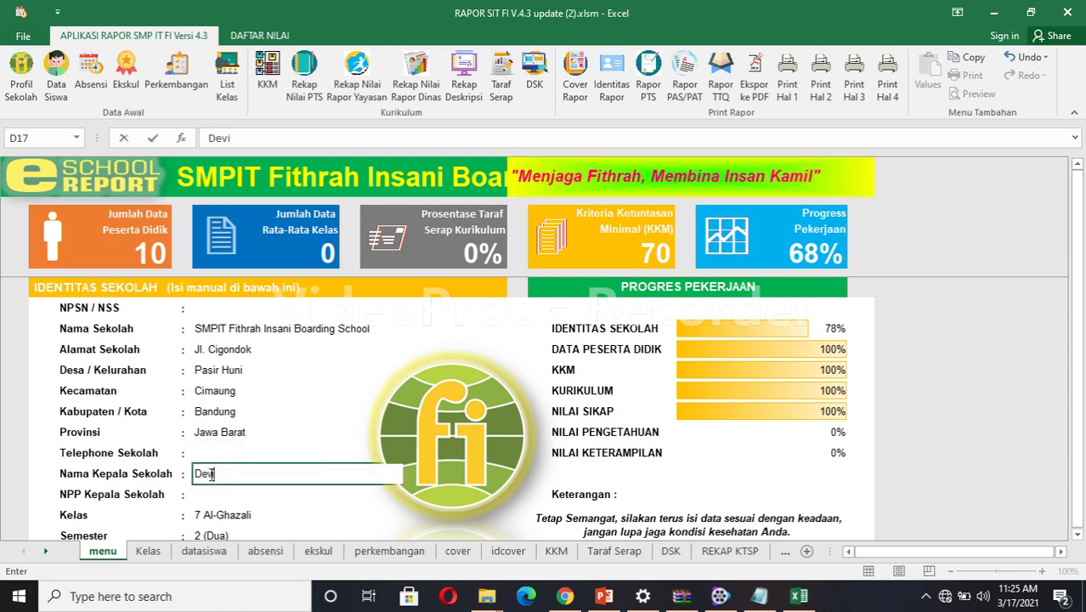
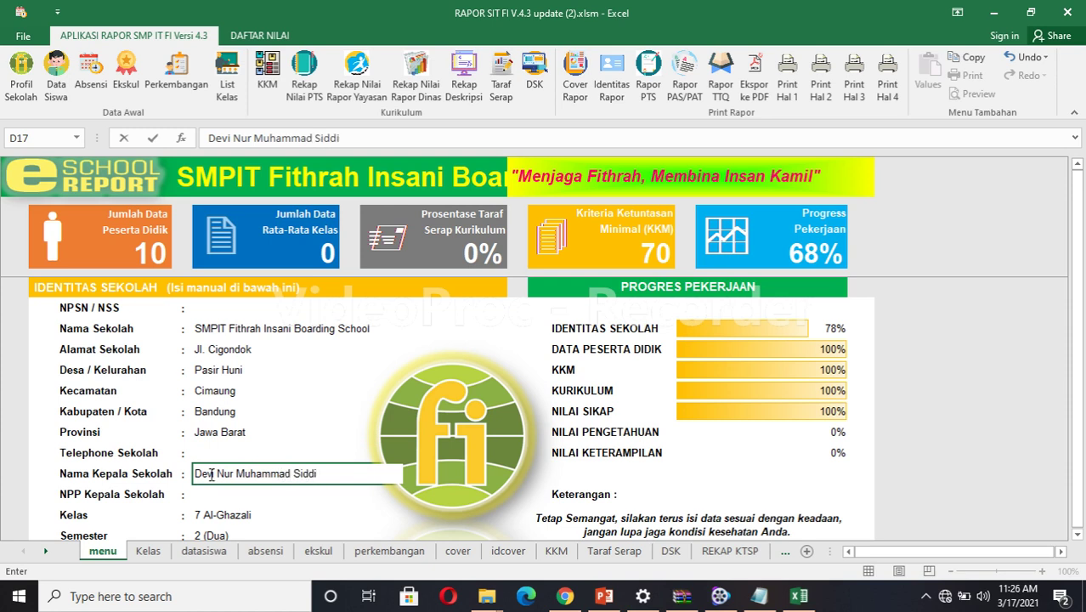
pyautogui.click(210, 304)
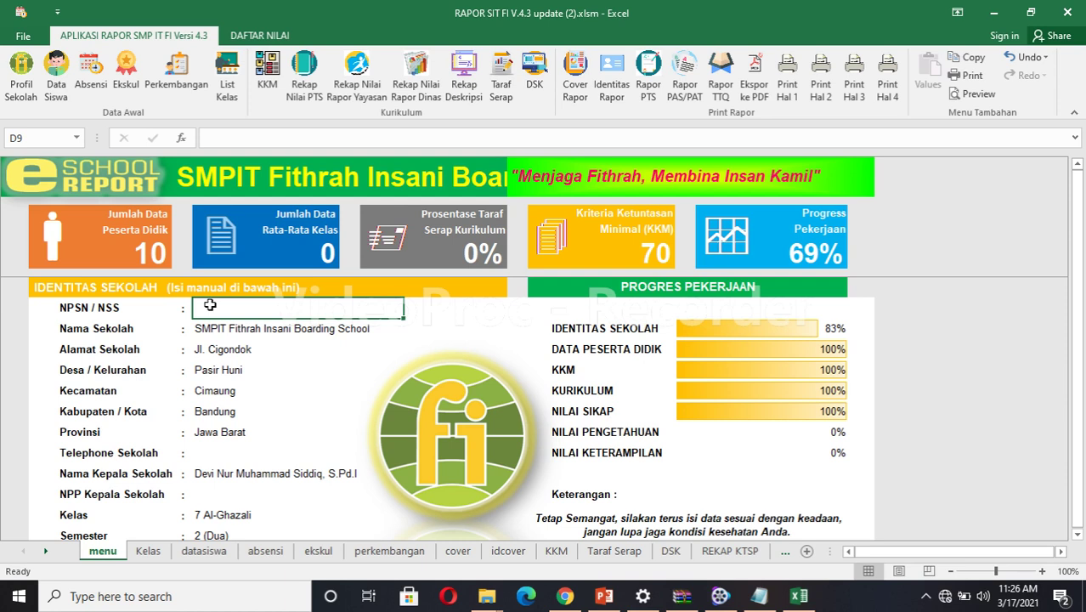
# Enter the new homeroom teacher's name, with the S.Pd title, in D21 (Nama Guru Kelas).
pyautogui.click(214, 455)
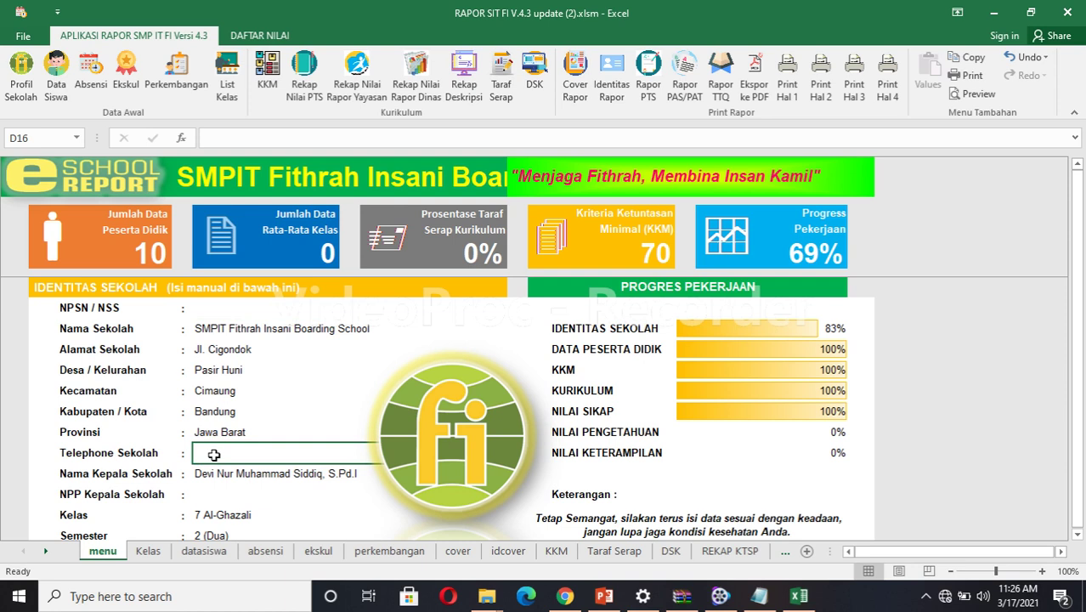
pyautogui.click(218, 496)
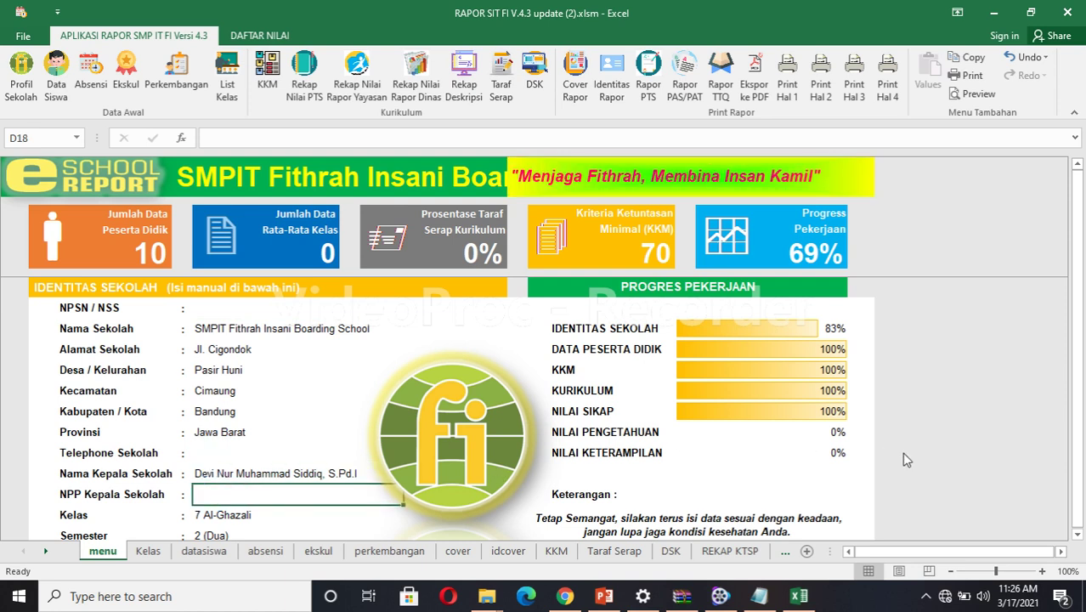
pyautogui.click(1080, 364)
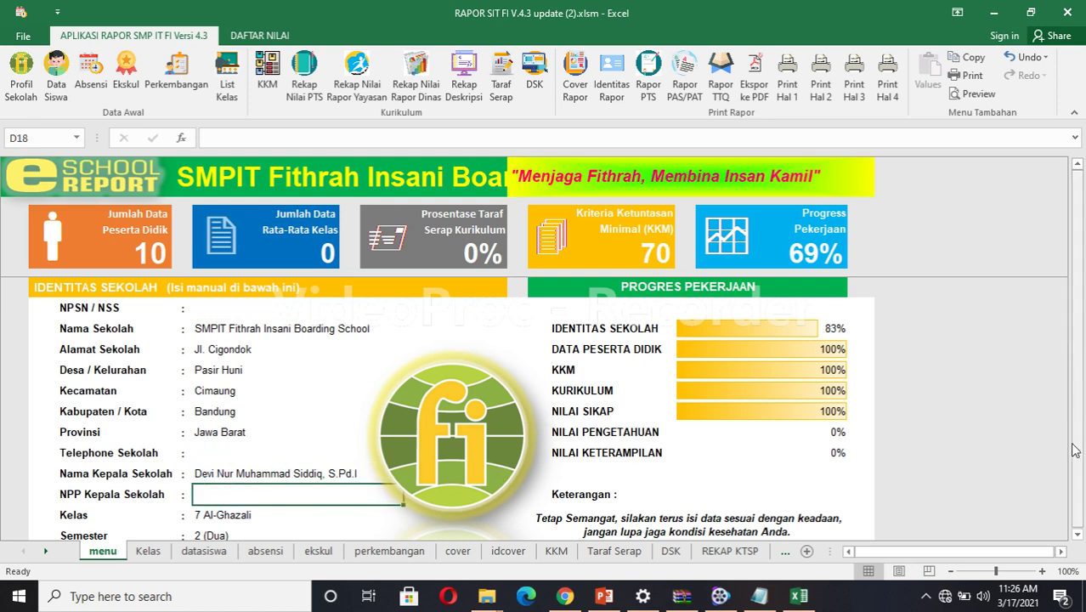
pyautogui.click(1078, 534)
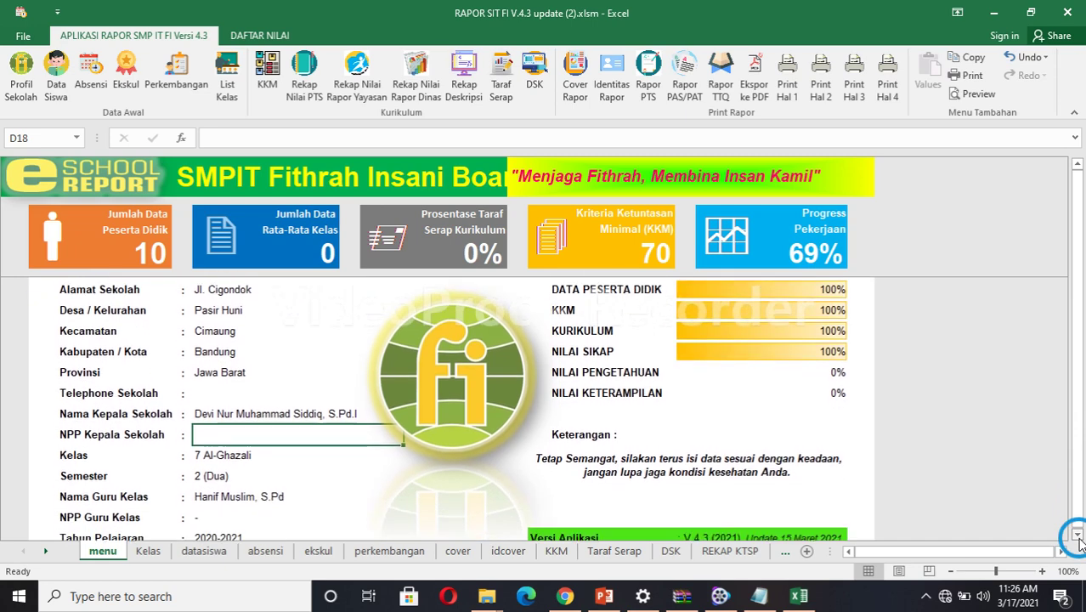
pyautogui.click(1077, 534)
pyautogui.click(1078, 534)
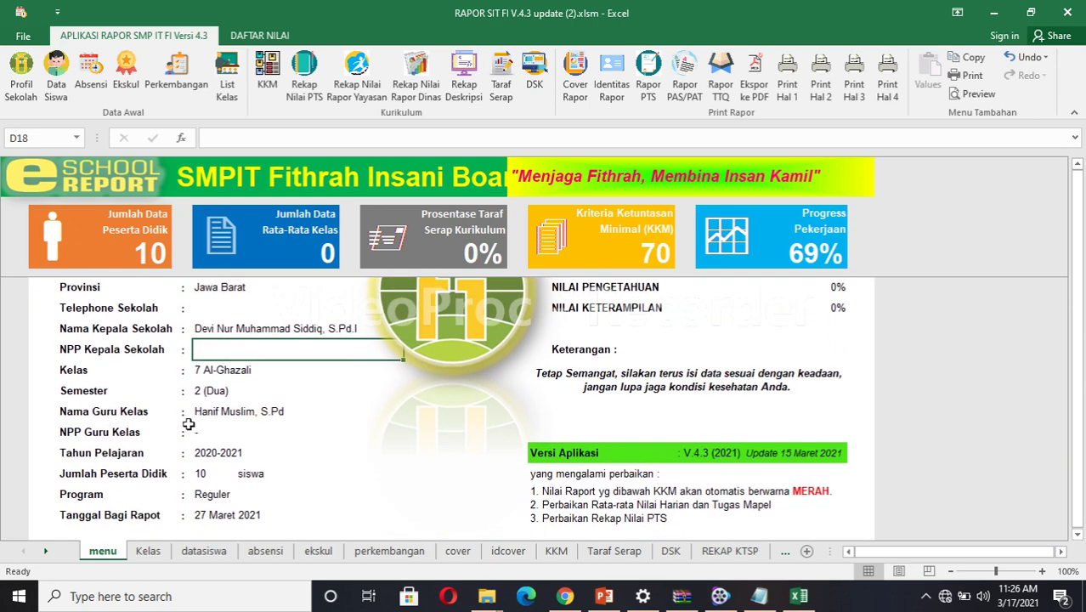
pyautogui.click(212, 410)
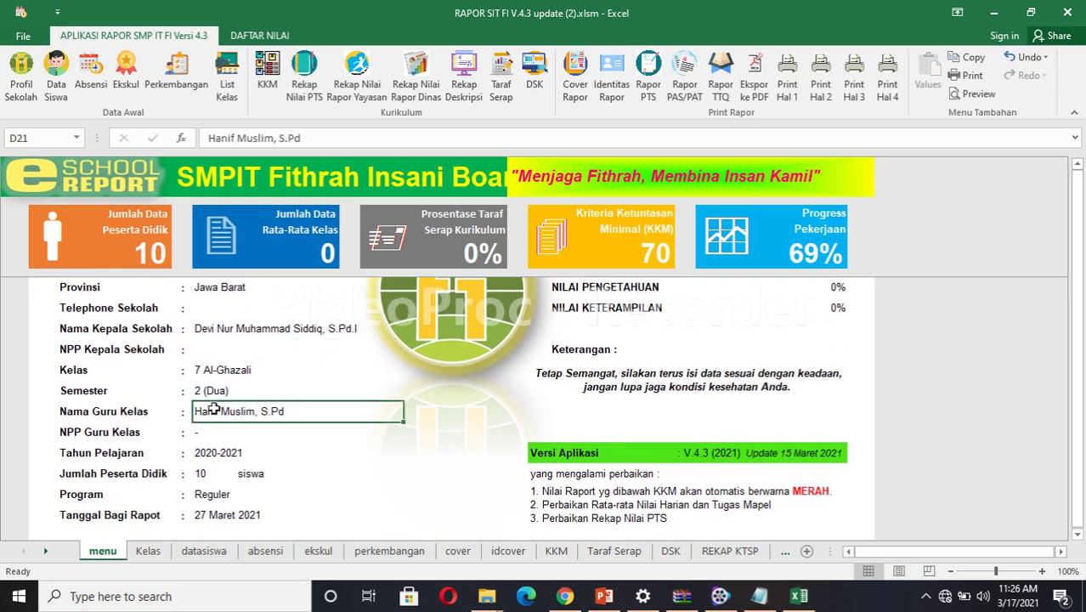
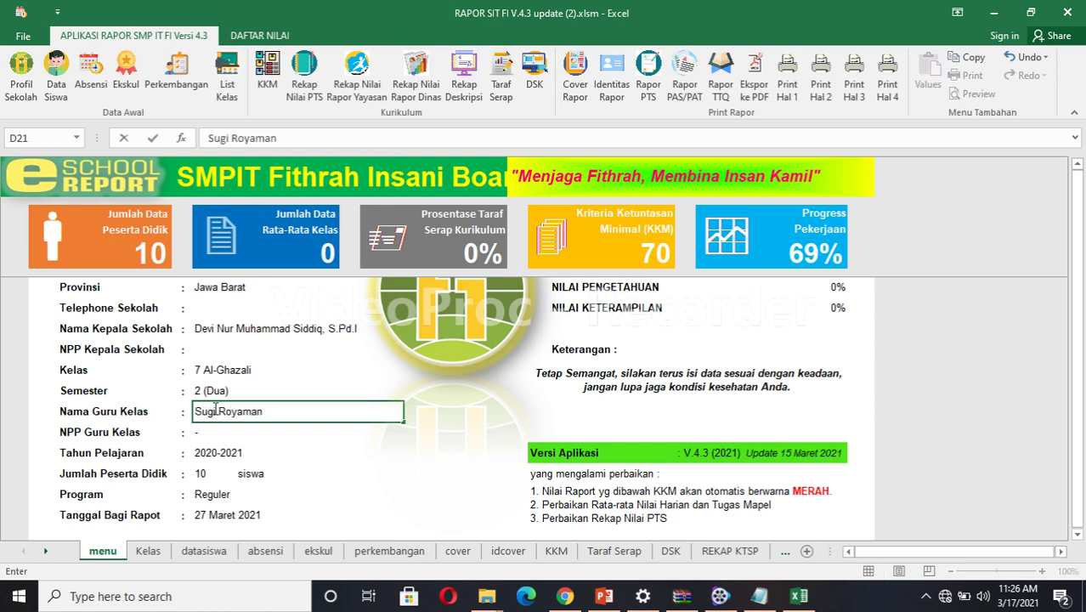
pyautogui.write(', S.Pd')
pyautogui.click(228, 371)
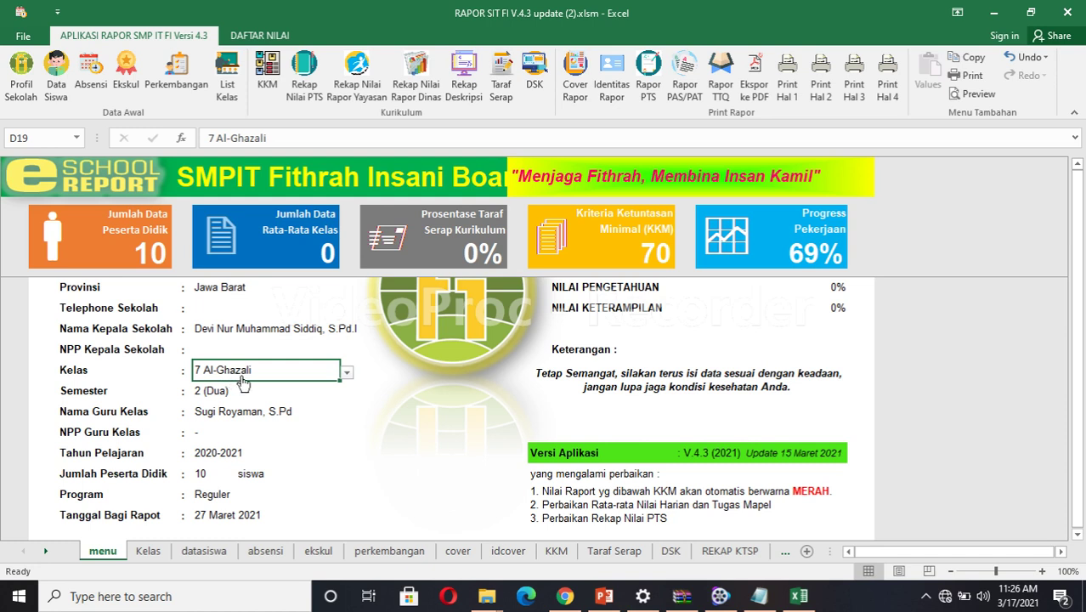
# Review the school year 2020-2021, student count and Reguler program entries.
pyautogui.click(221, 450)
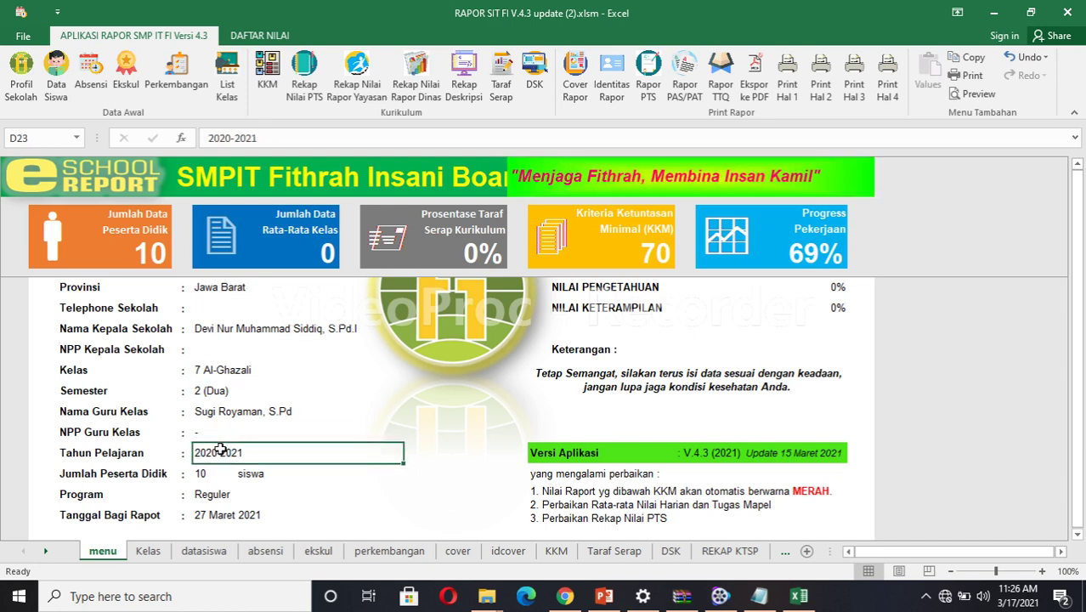
pyautogui.click(213, 480)
pyautogui.click(245, 477)
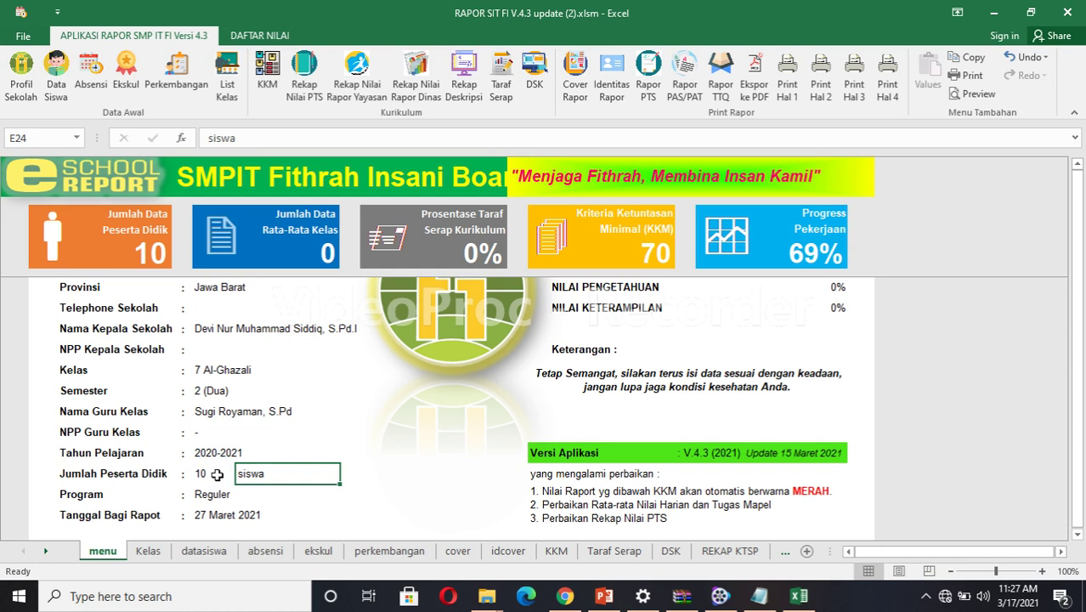
pyautogui.click(213, 496)
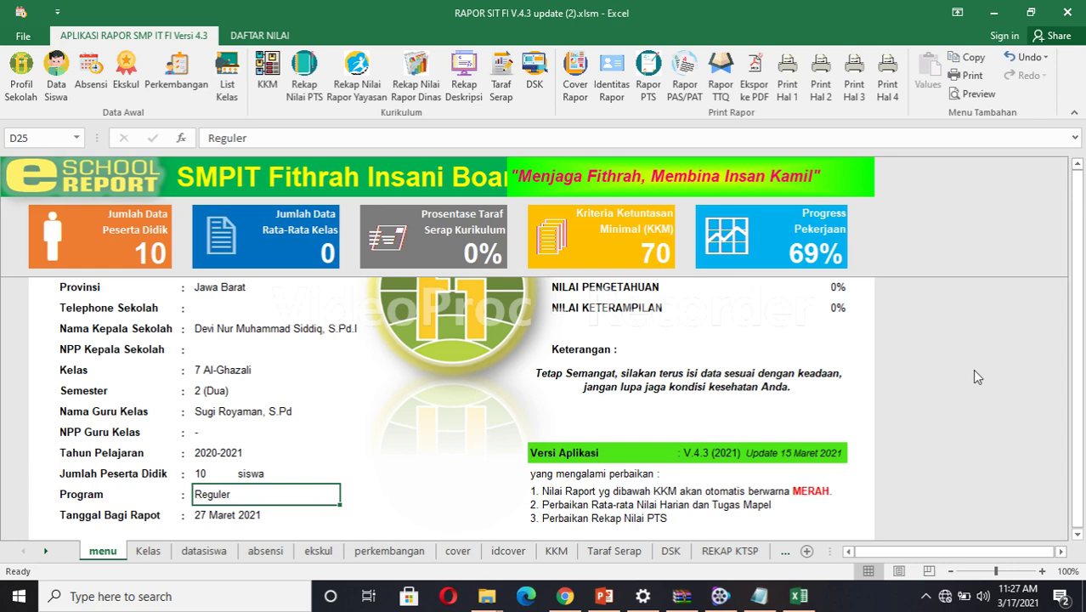
# Select the class teacher's signature image, then go to the student data sheet.
pyautogui.click(1073, 402)
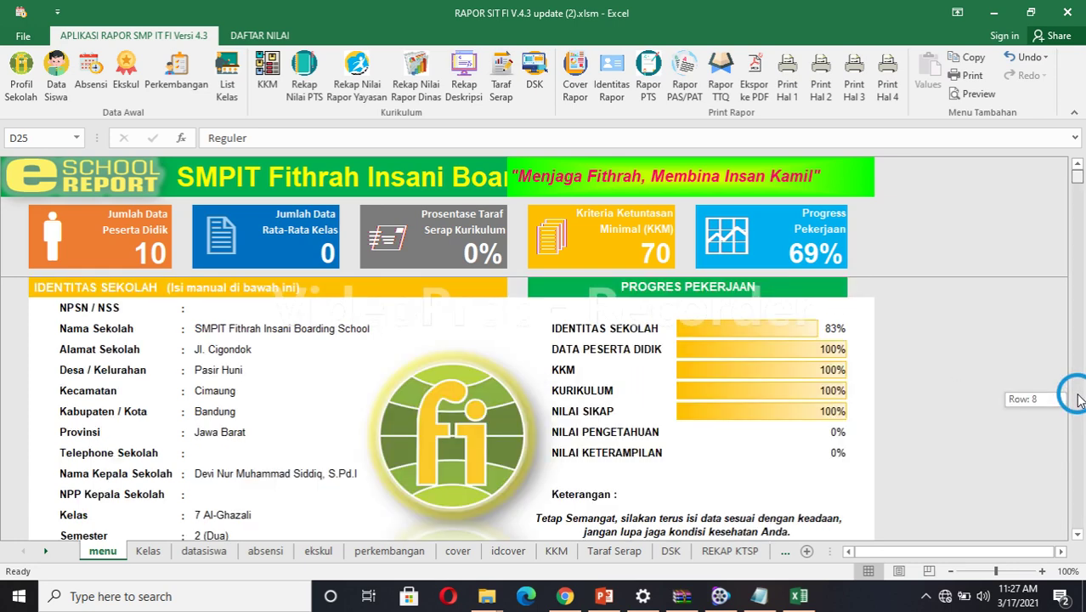
pyautogui.moveTo(1078, 399); pyautogui.dragTo(1076, 595)
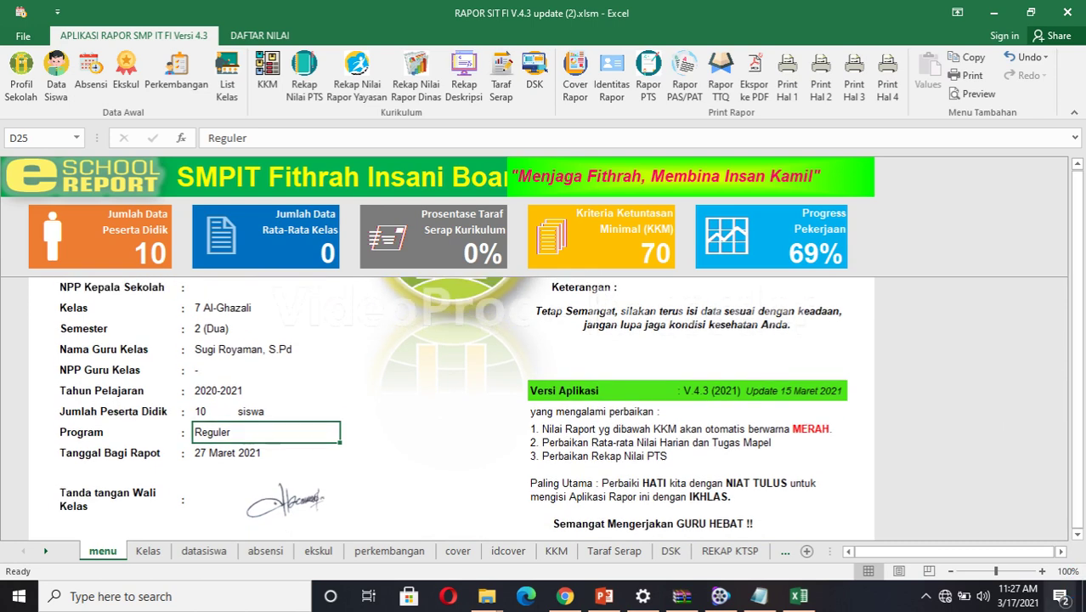
pyautogui.click(1077, 534)
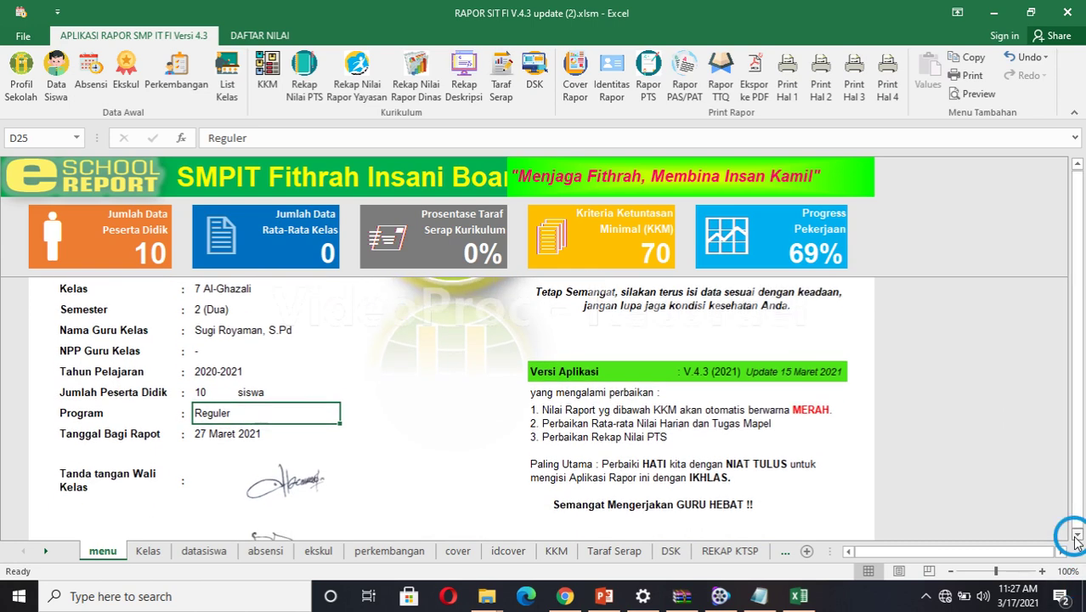
pyautogui.click(1076, 535)
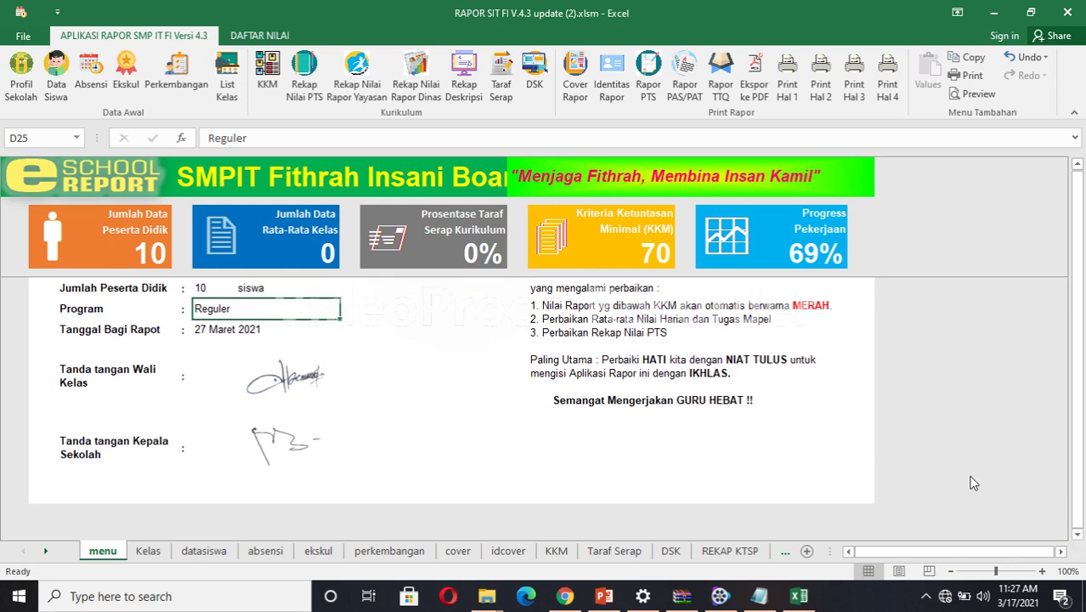
pyautogui.click(279, 383)
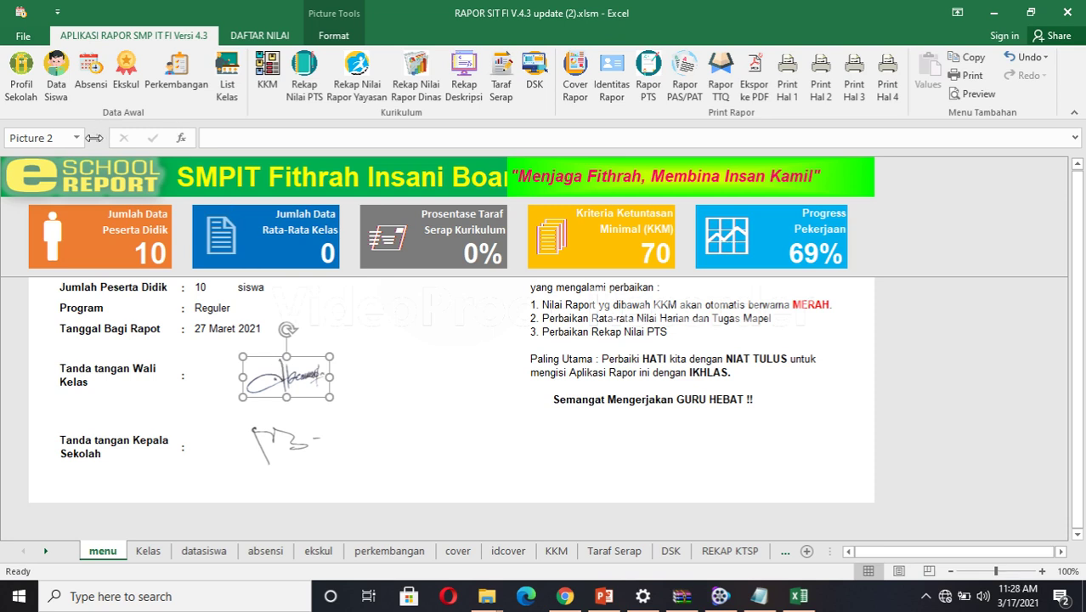
pyautogui.click(58, 75)
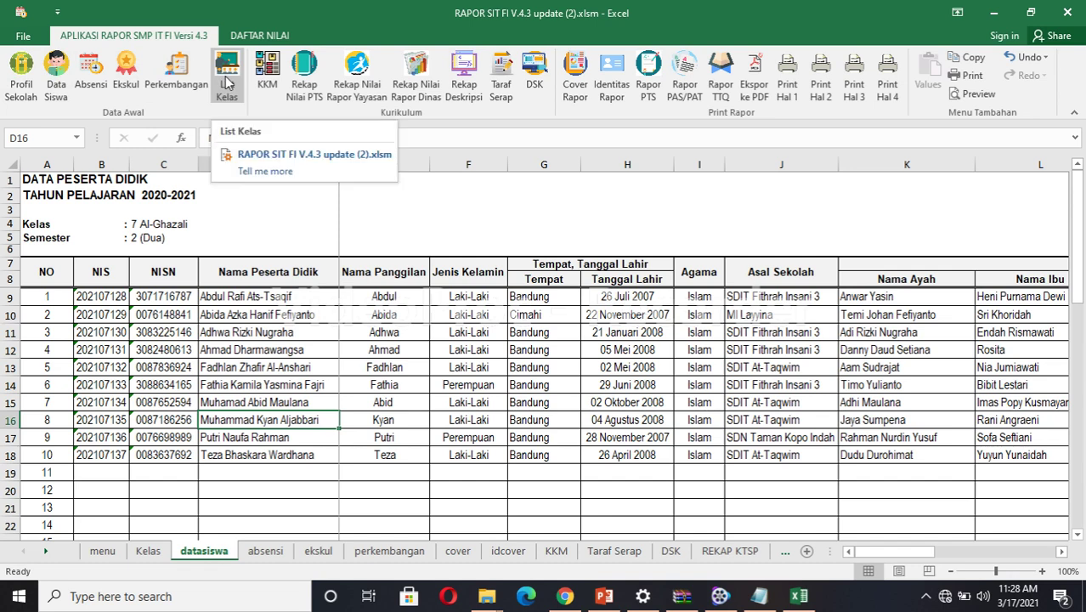
# Clear class names B2:B18 in the Kelas sheet's Nama Kelas column.
pyautogui.click(226, 82)
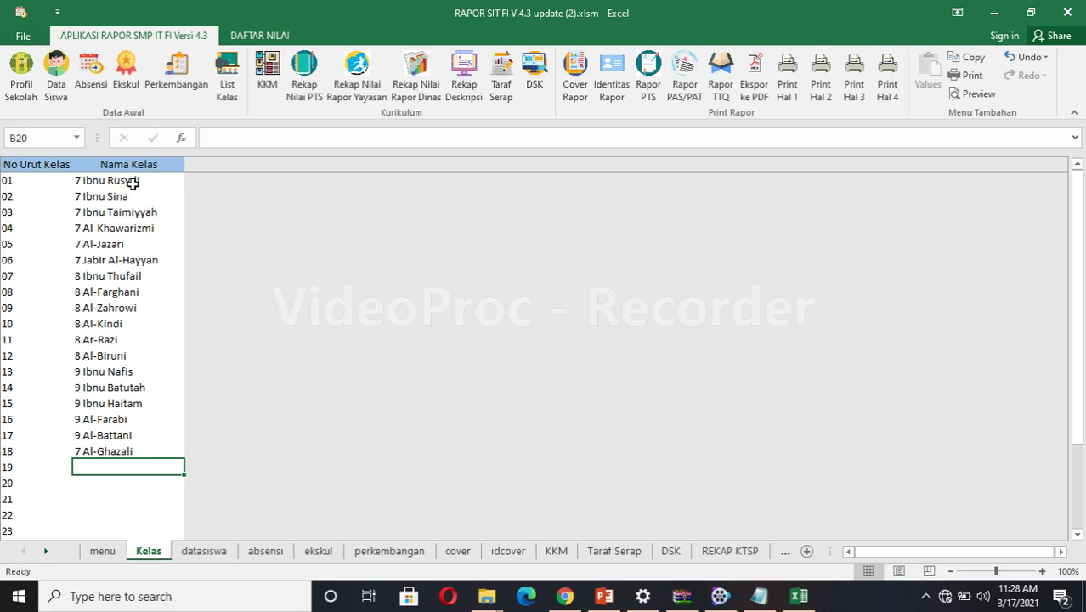
pyautogui.moveTo(133, 181); pyautogui.dragTo(130, 451)
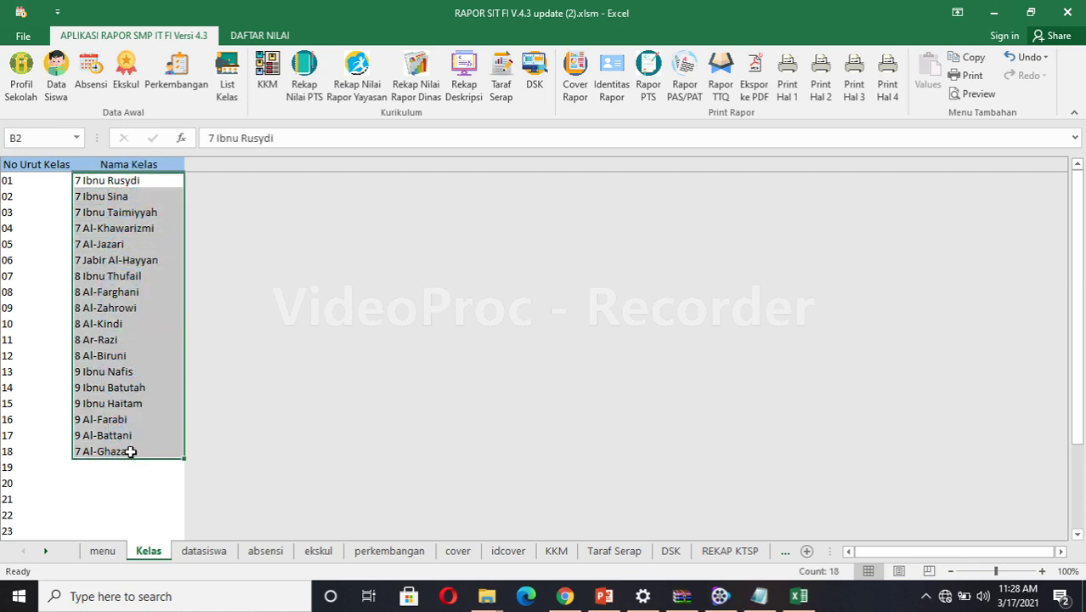
pyautogui.press('Delete')
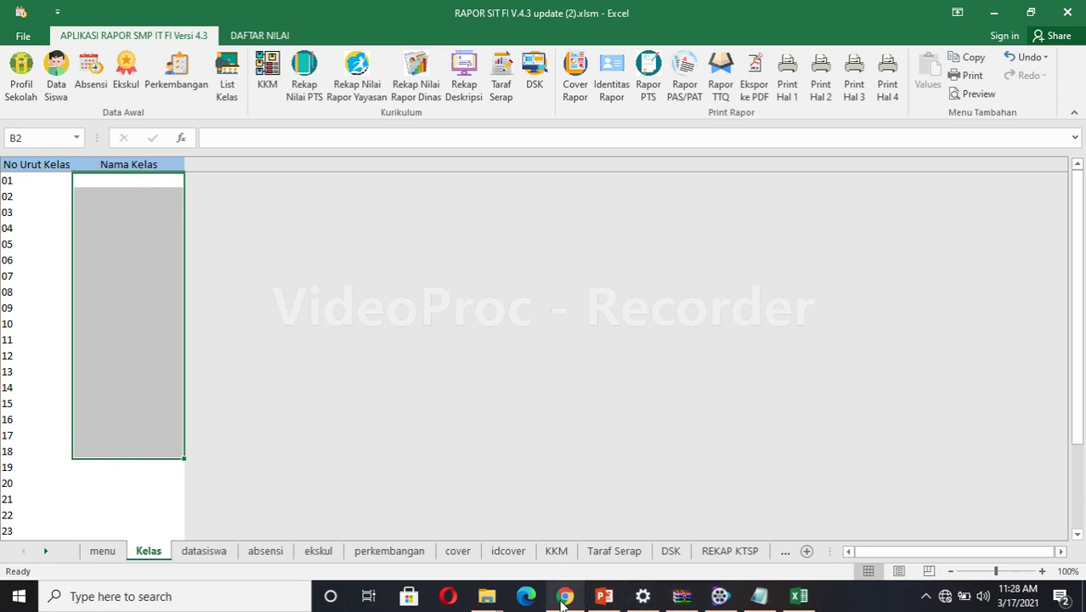
pyautogui.moveTo(560, 601)
pyautogui.click(487, 597)
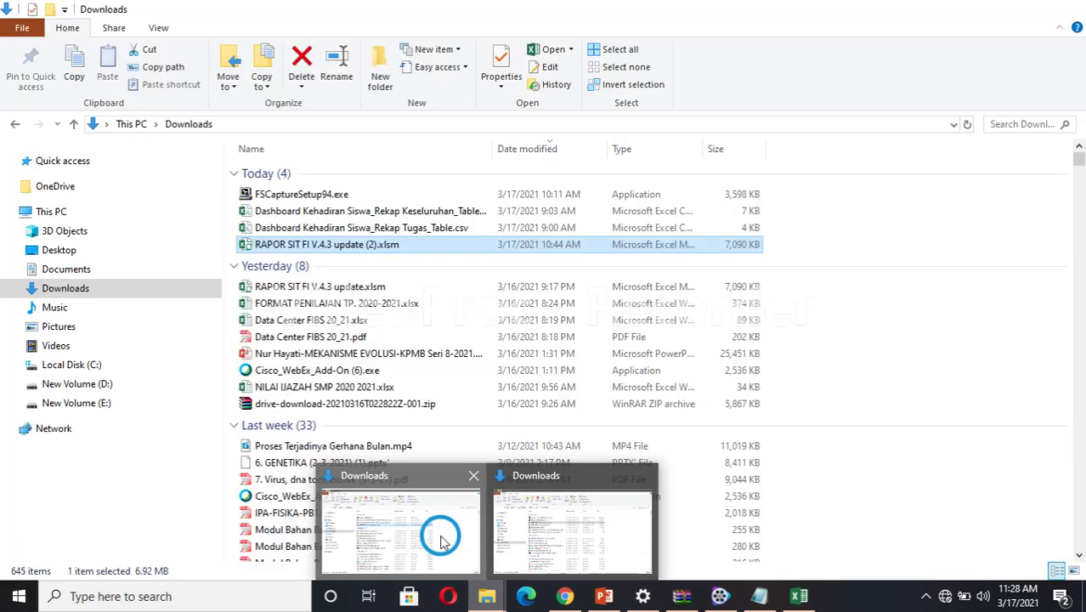
# Open RAPOR SIT FI V.4.3 update.xlsm from the Downloads window.
pyautogui.click(441, 541)
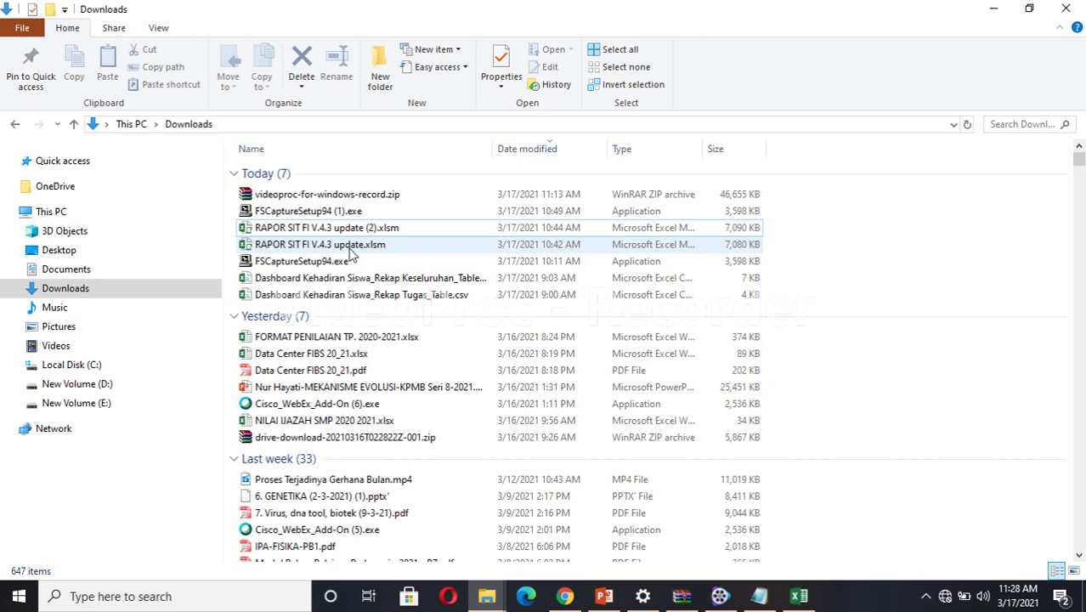
pyautogui.doubleClick(350, 248)
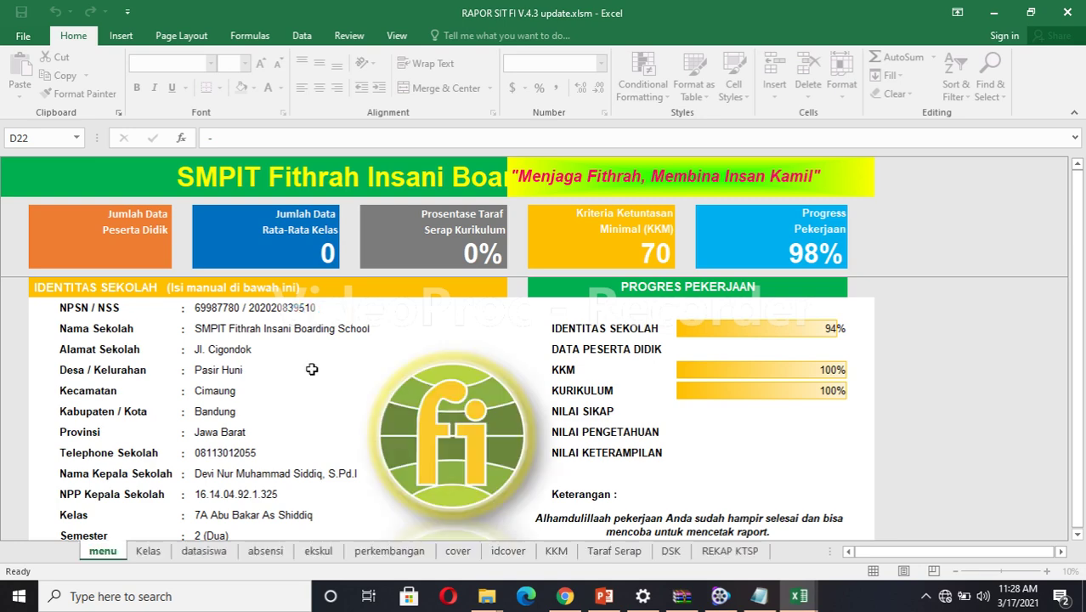
# Copy the NPSN / NSS value from D9 of update.xlsm.
pyautogui.click(237, 309)
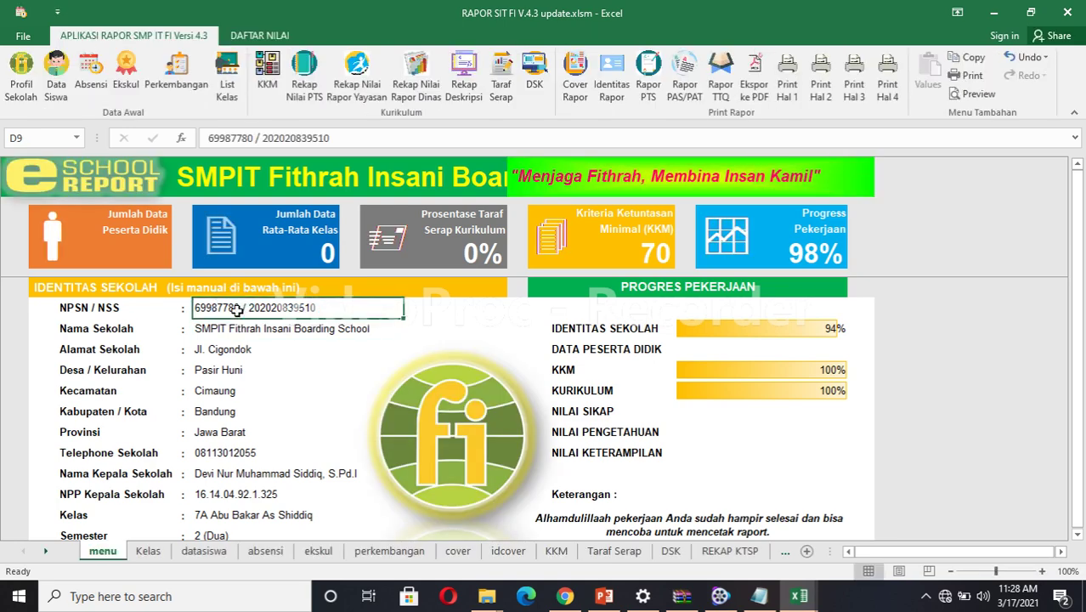
pyautogui.rightClick(238, 312)
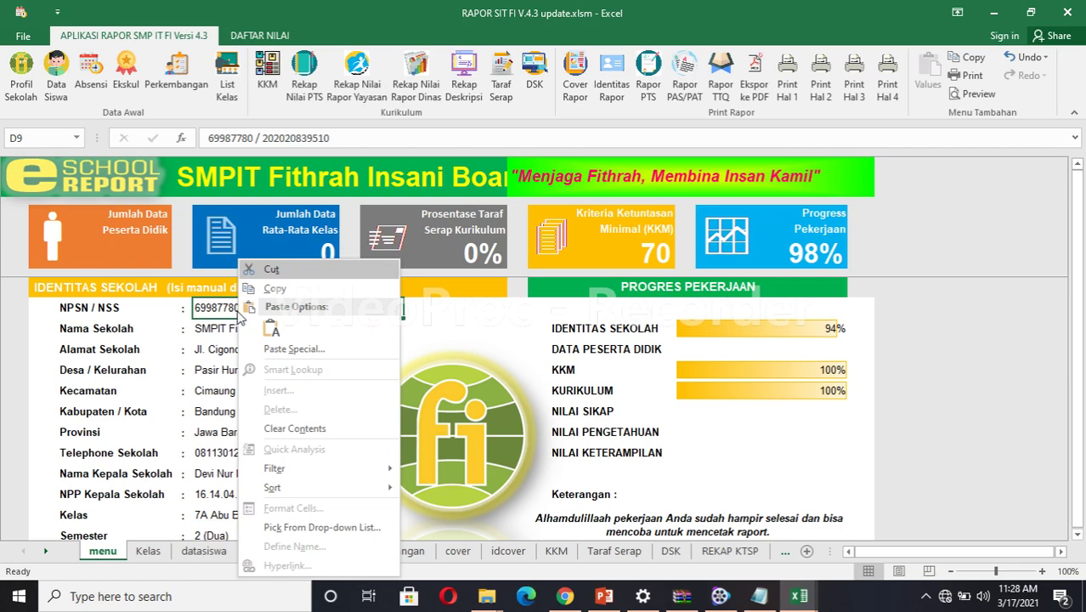
pyautogui.click(272, 289)
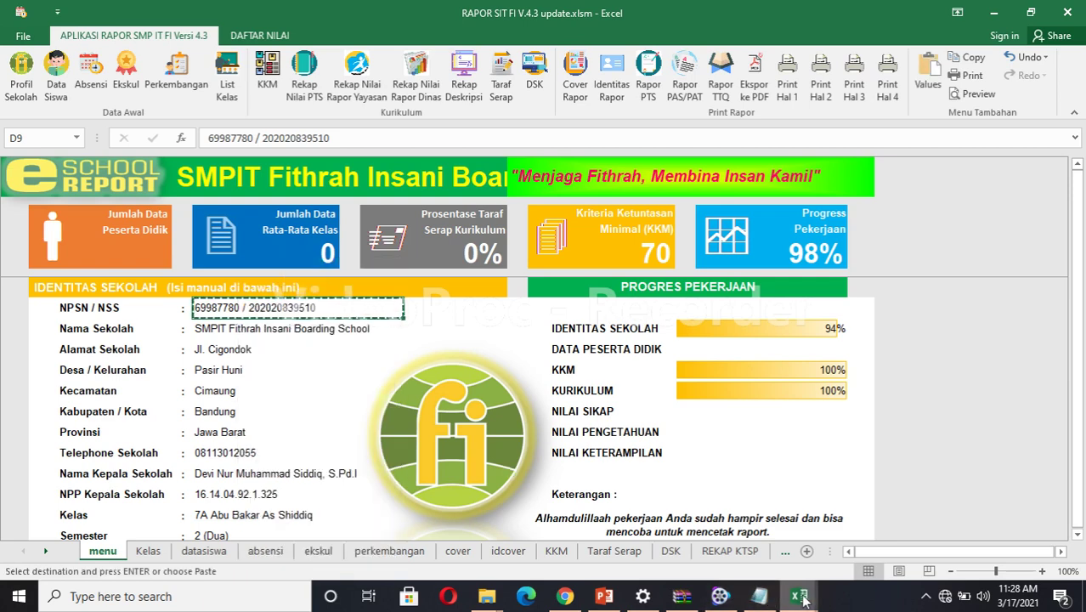
# Put the empty NPSN / NSS field on update (2).xlsm's menu sheet into edit mode.
pyautogui.moveTo(804, 600)
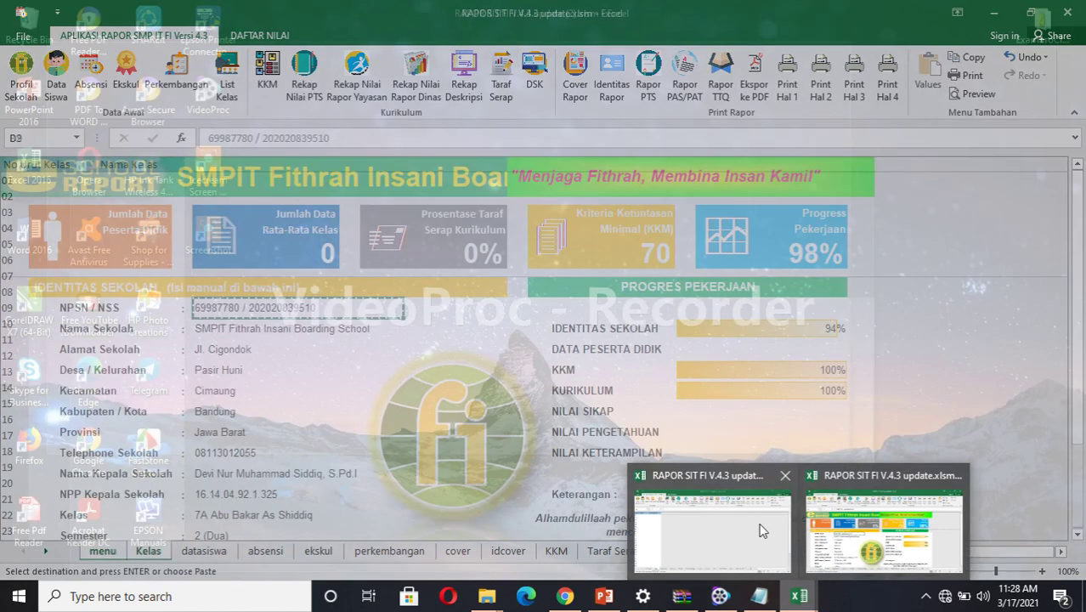
pyautogui.click(739, 522)
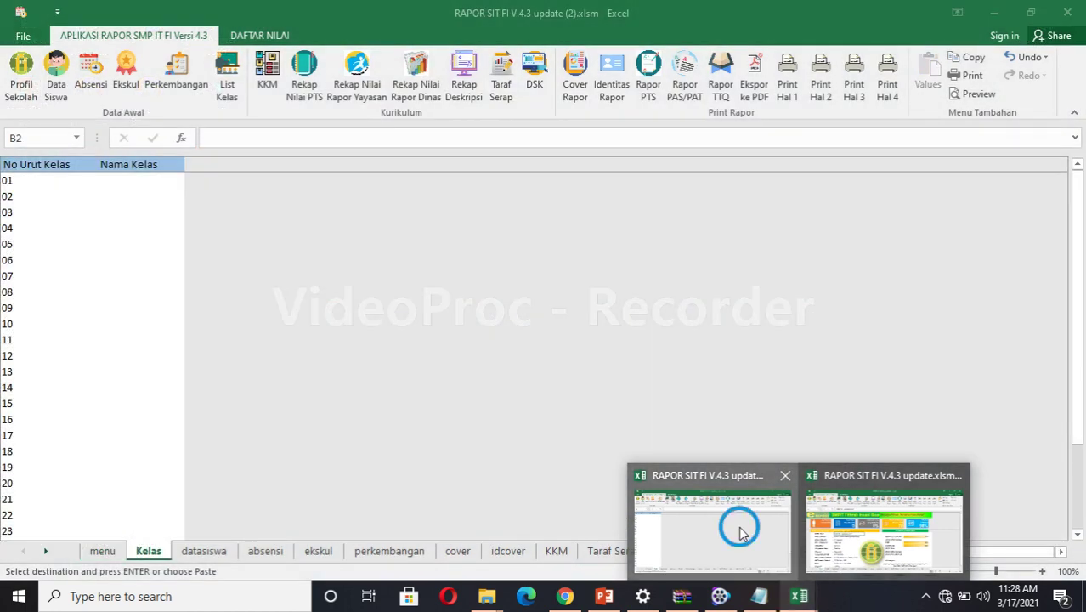
pyautogui.click(102, 550)
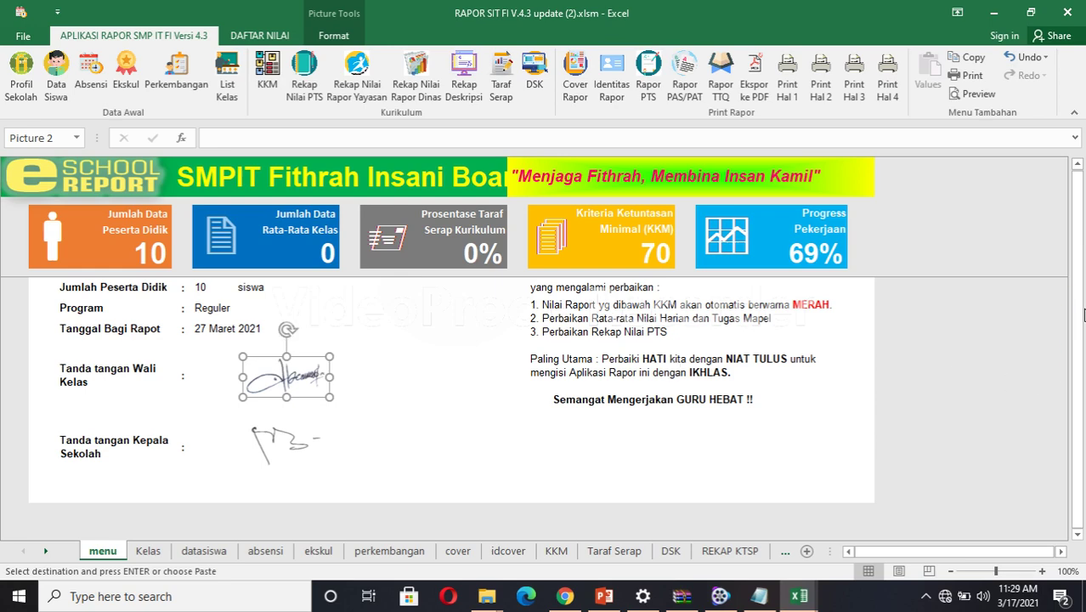
pyautogui.click(1078, 164)
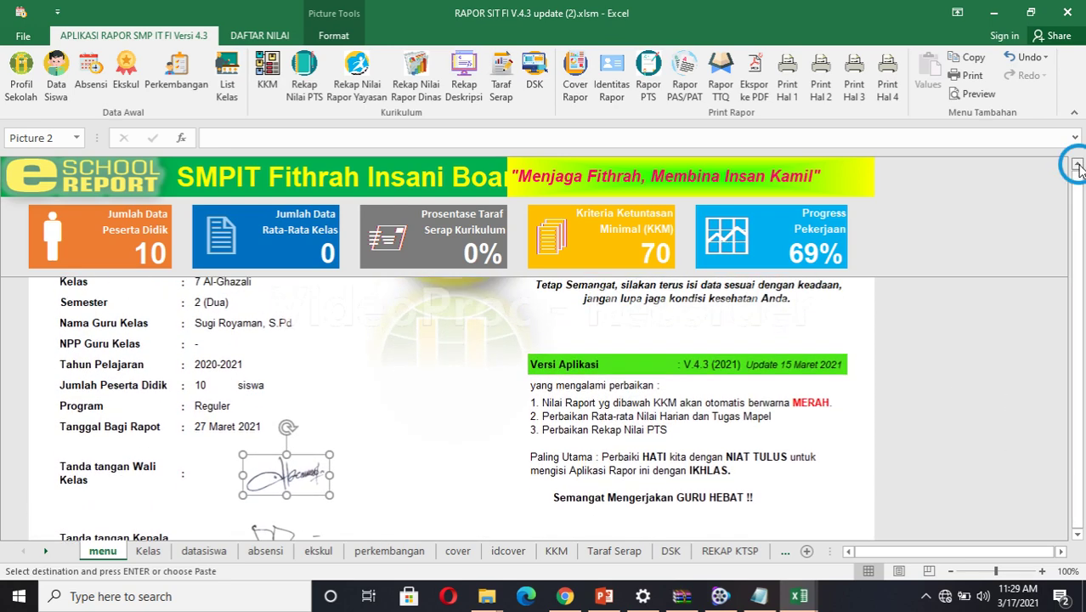
pyautogui.moveTo(1078, 164); pyautogui.dragTo(1077, 164)
pyautogui.click(212, 310)
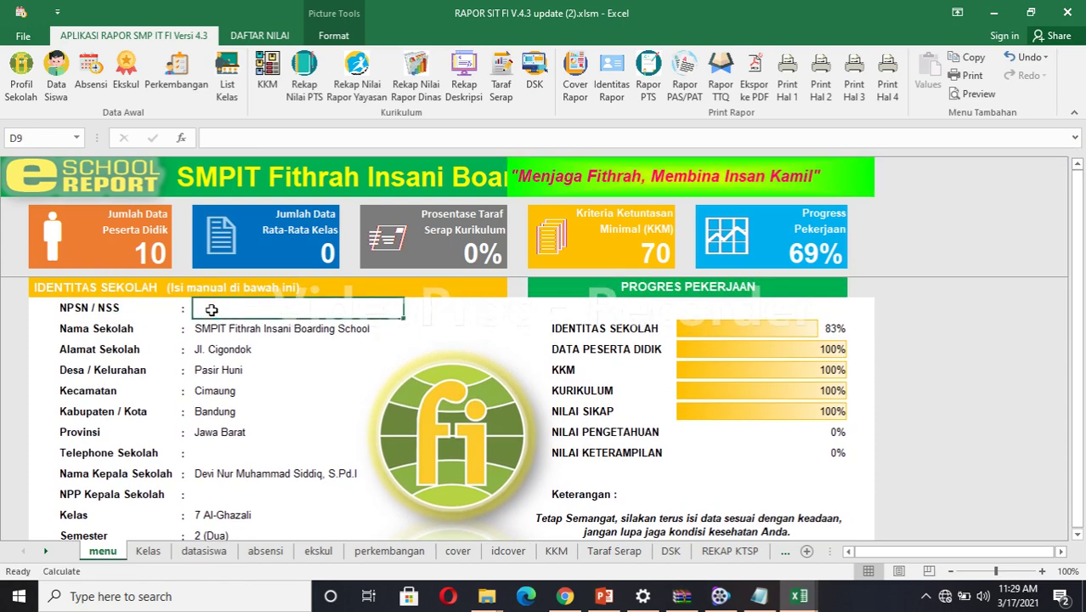
pyautogui.doubleClick(212, 309)
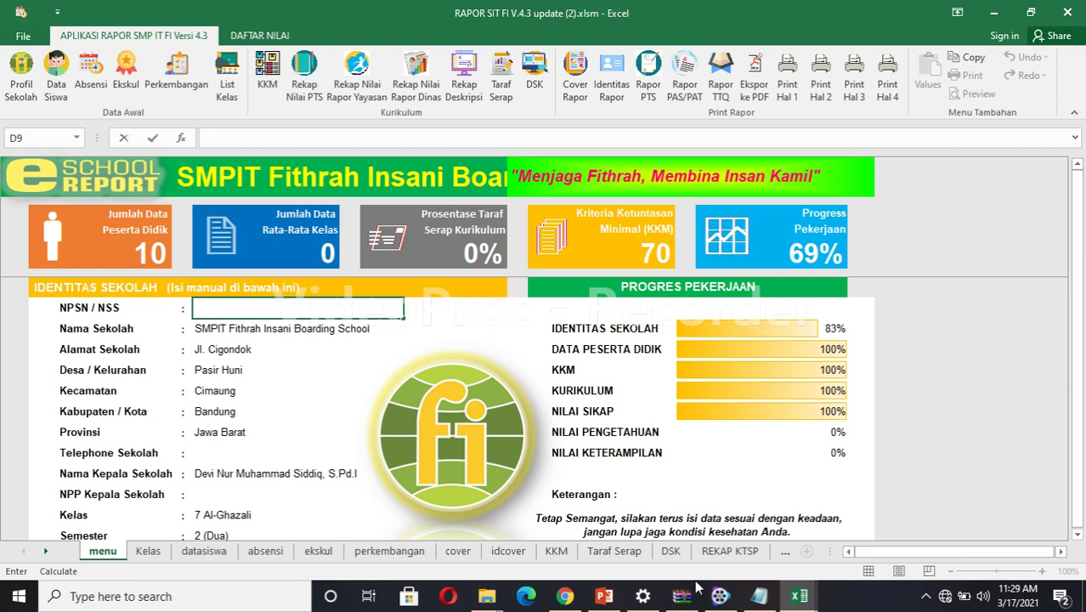
pyautogui.moveTo(810, 597)
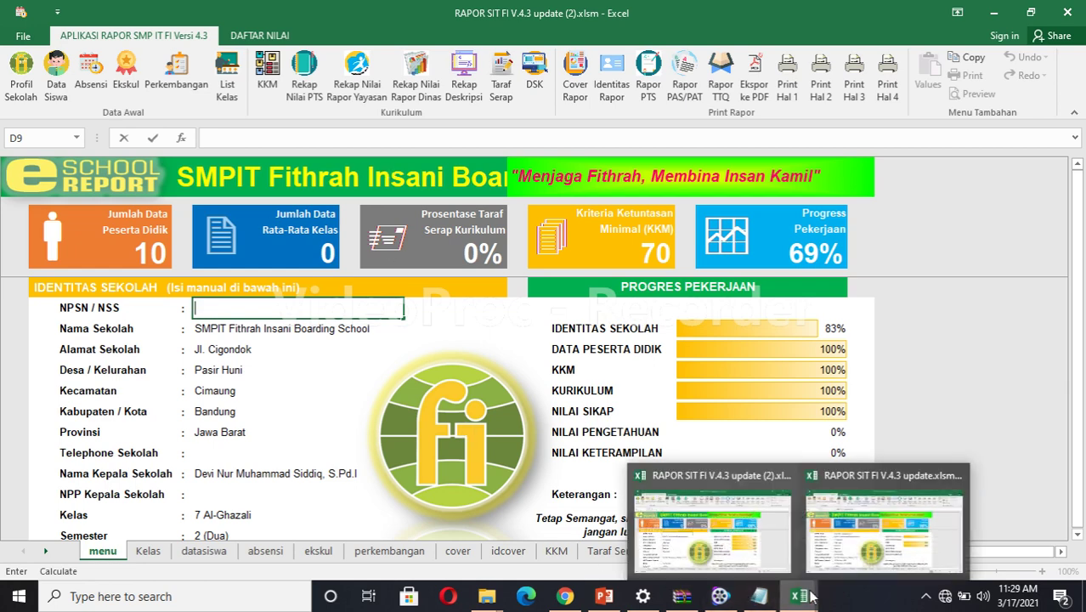
pyautogui.click(845, 552)
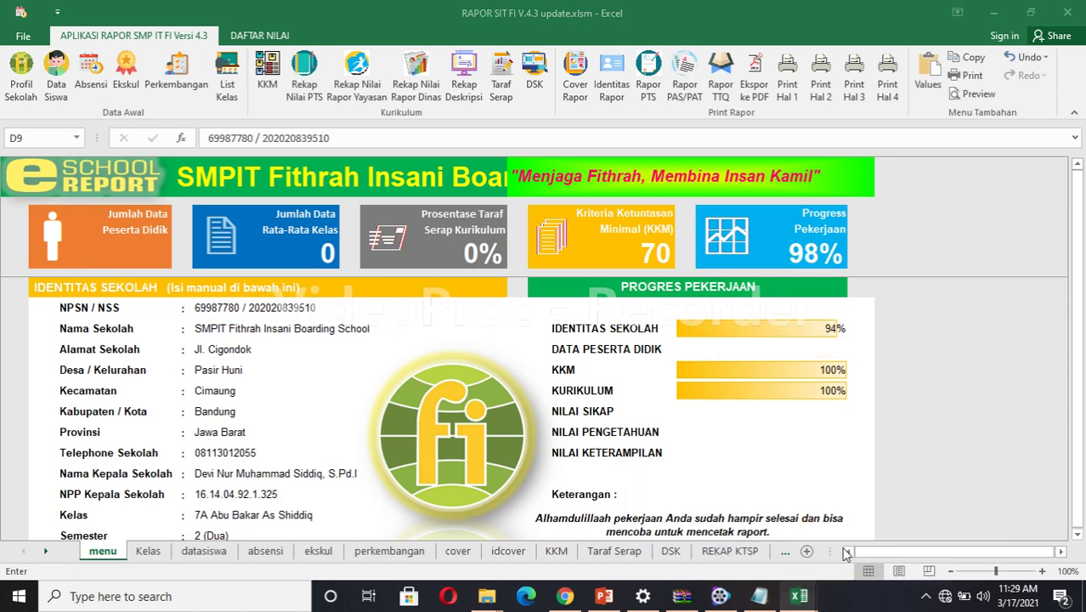
# Copy the NPSN / NSS from update.xlsm and paste it into update (2)'s D9.
pyautogui.click(320, 306)
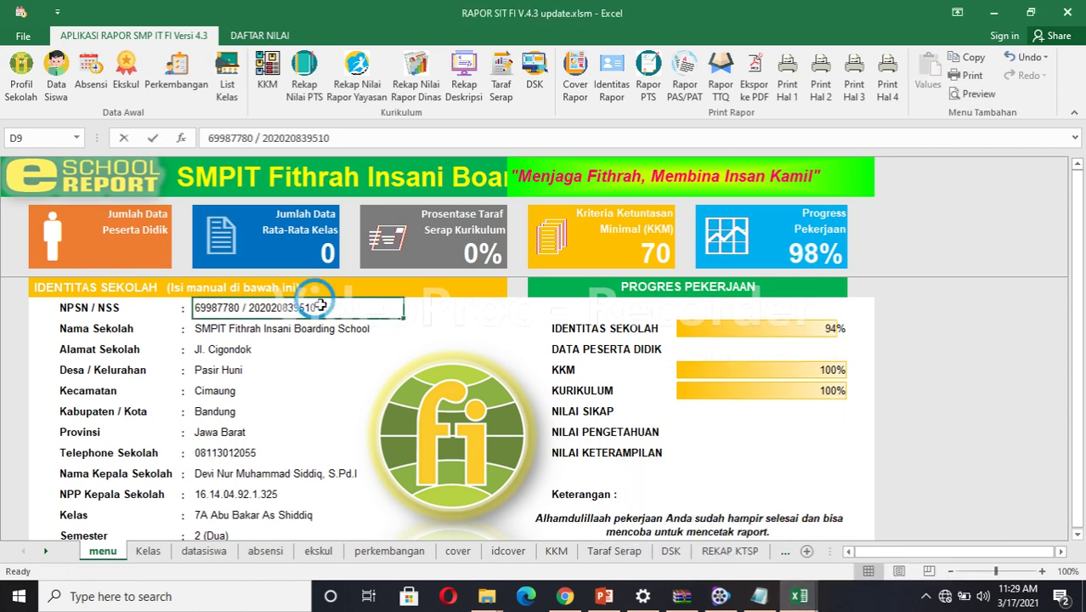
pyautogui.moveTo(321, 306); pyautogui.dragTo(195, 306)
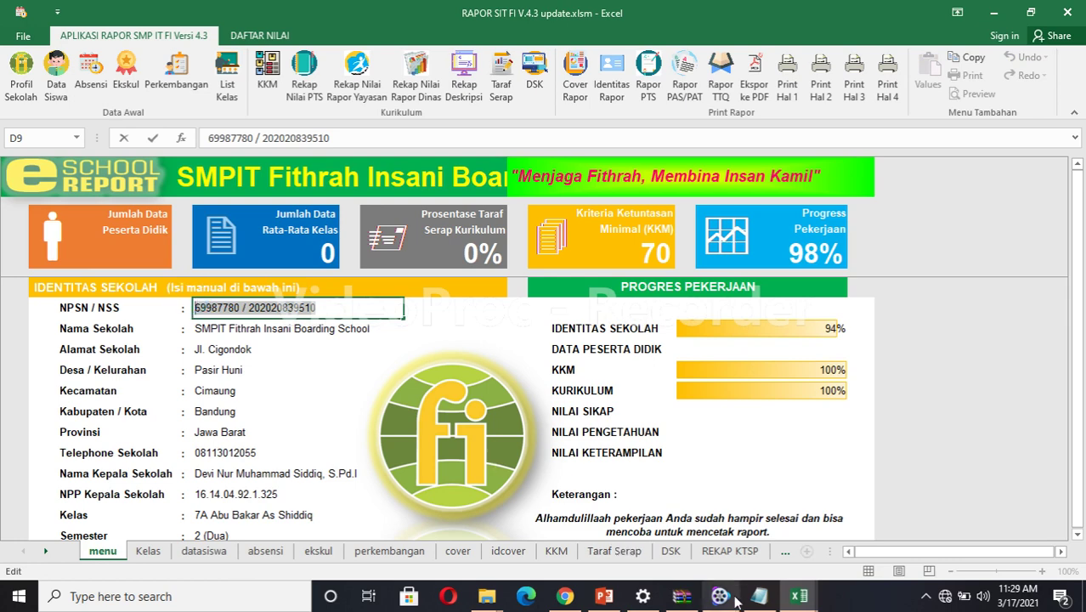
pyautogui.moveTo(797, 601)
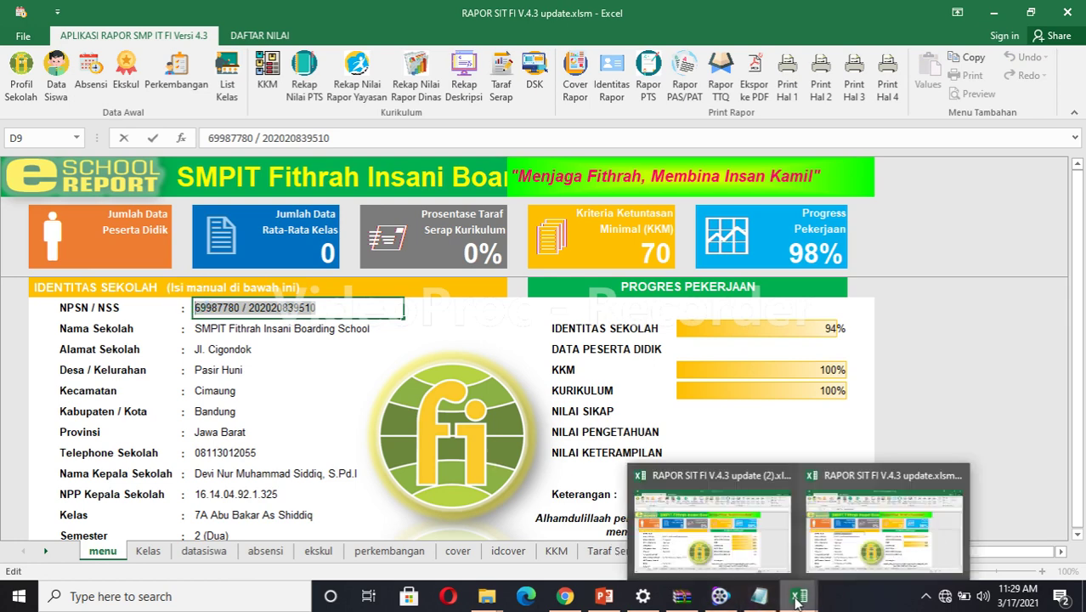
pyautogui.click(730, 546)
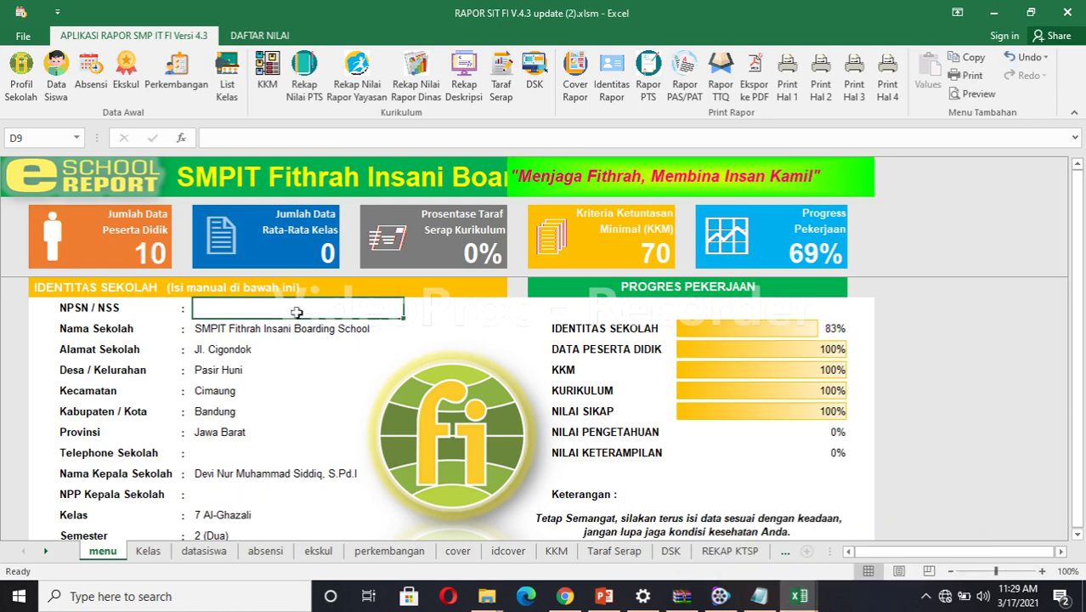
pyautogui.doubleClick(264, 309)
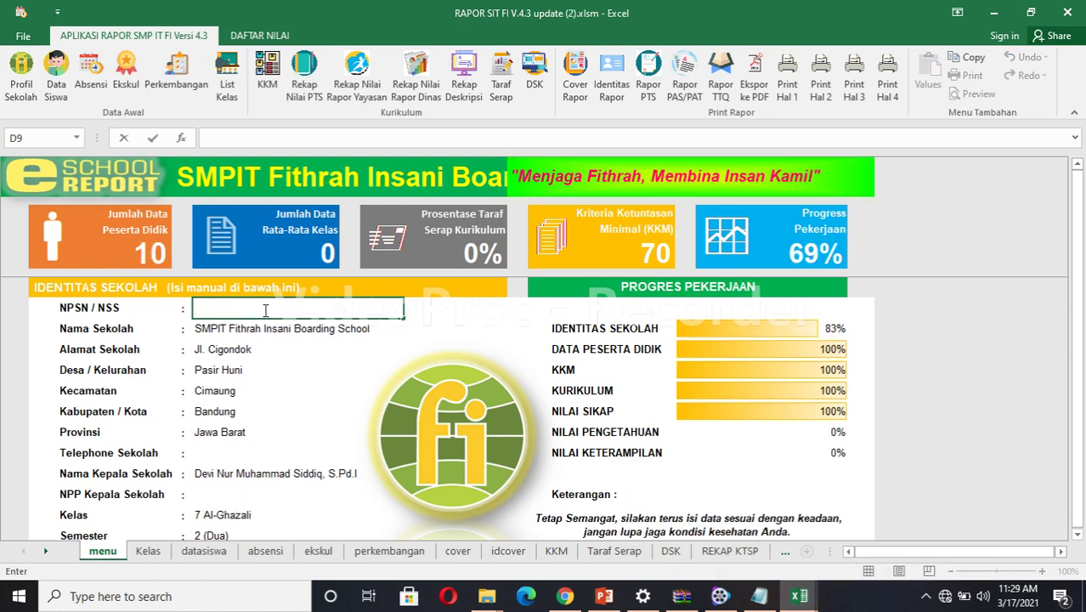
pyautogui.hotkey('ctrl', 'v')
pyautogui.click(233, 453)
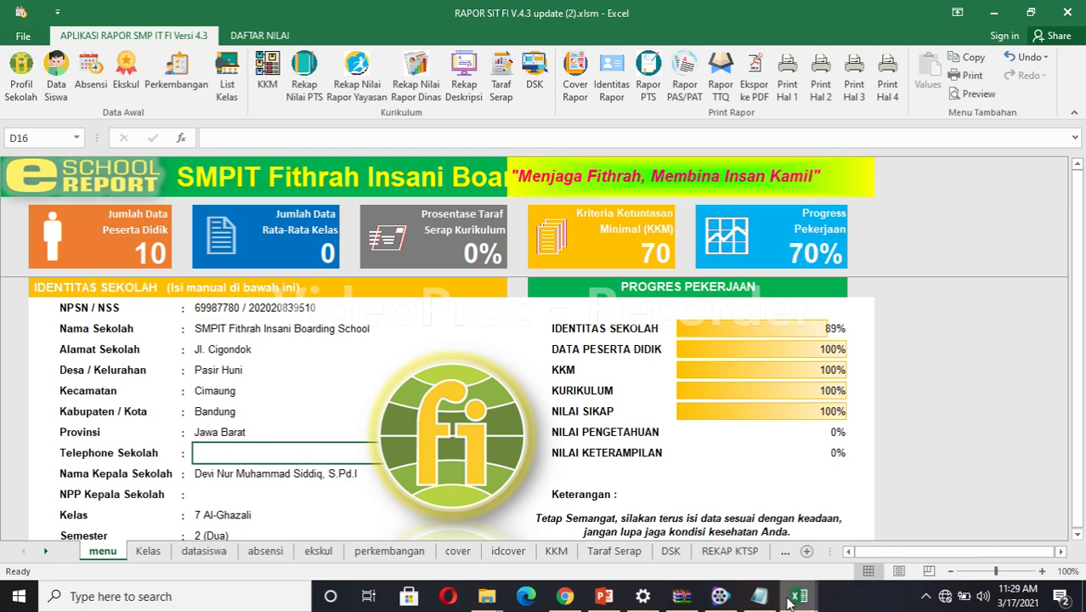
# Copy the school telephone number across into update (2)'s telephone field D16.
pyautogui.moveTo(788, 602)
pyautogui.click(852, 554)
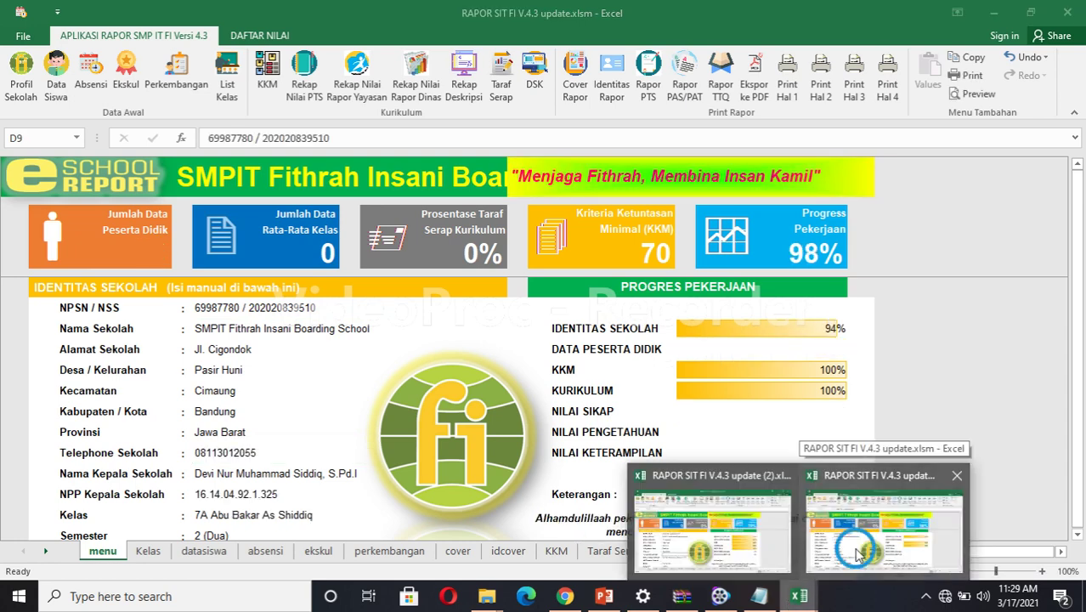
pyautogui.click(256, 451)
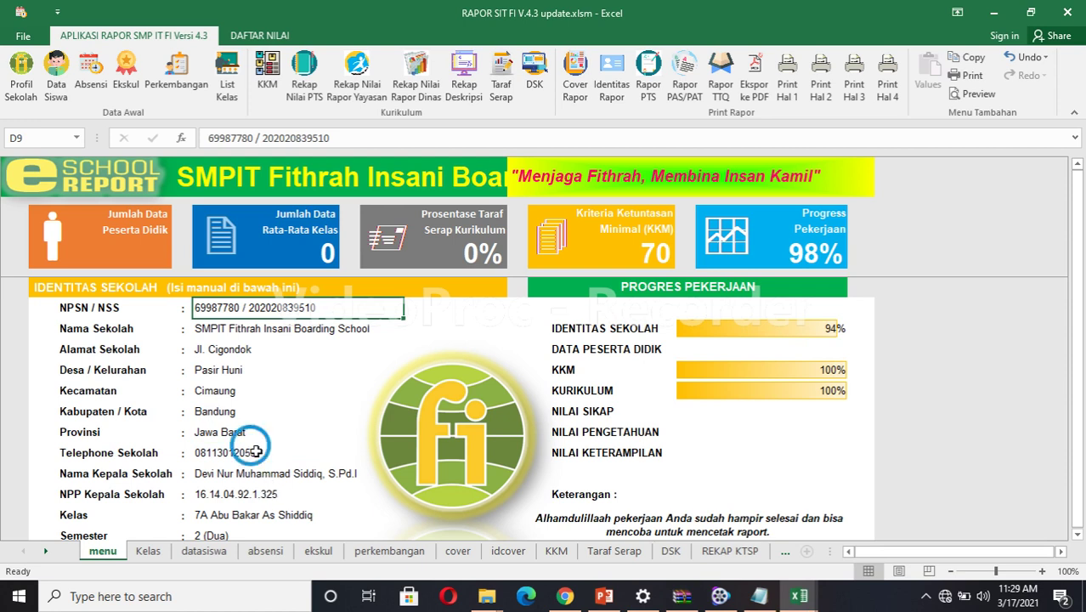
pyautogui.doubleClick(256, 452)
pyautogui.moveTo(255, 451); pyautogui.dragTo(193, 452)
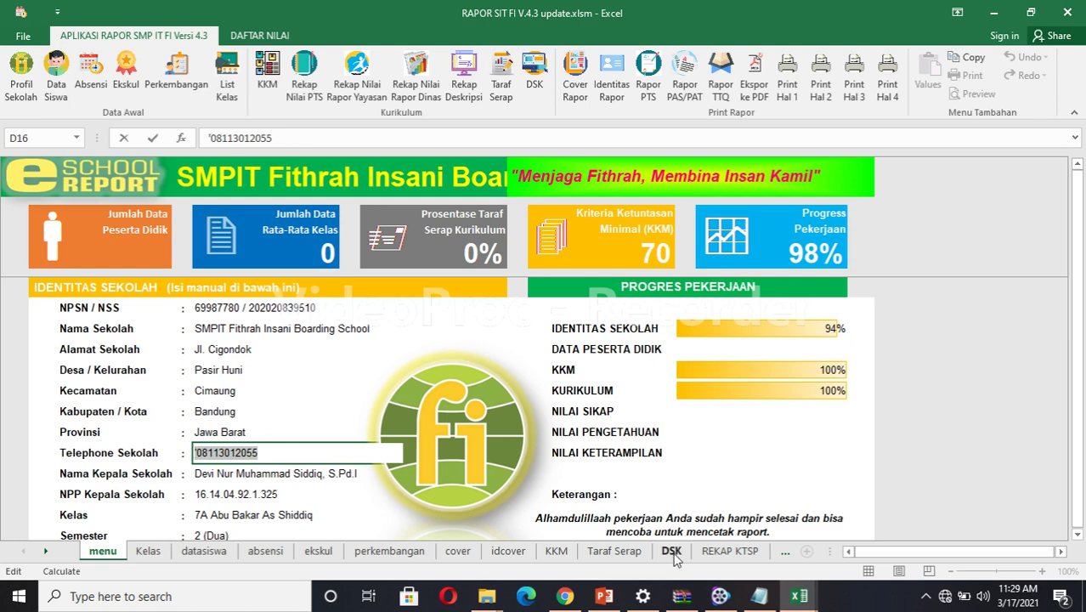
pyautogui.moveTo(819, 600)
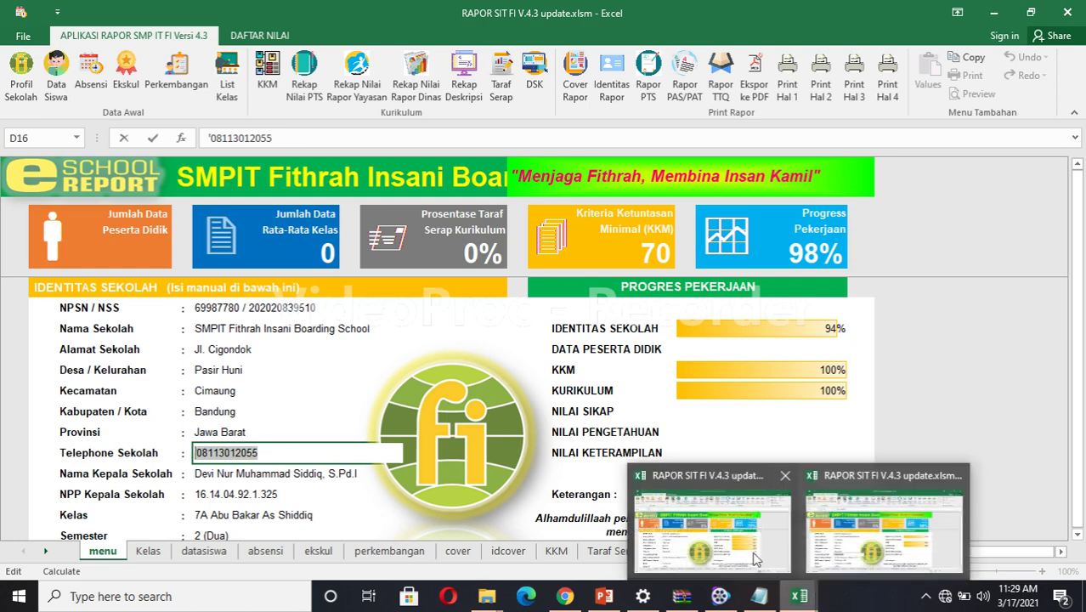
pyautogui.click(714, 523)
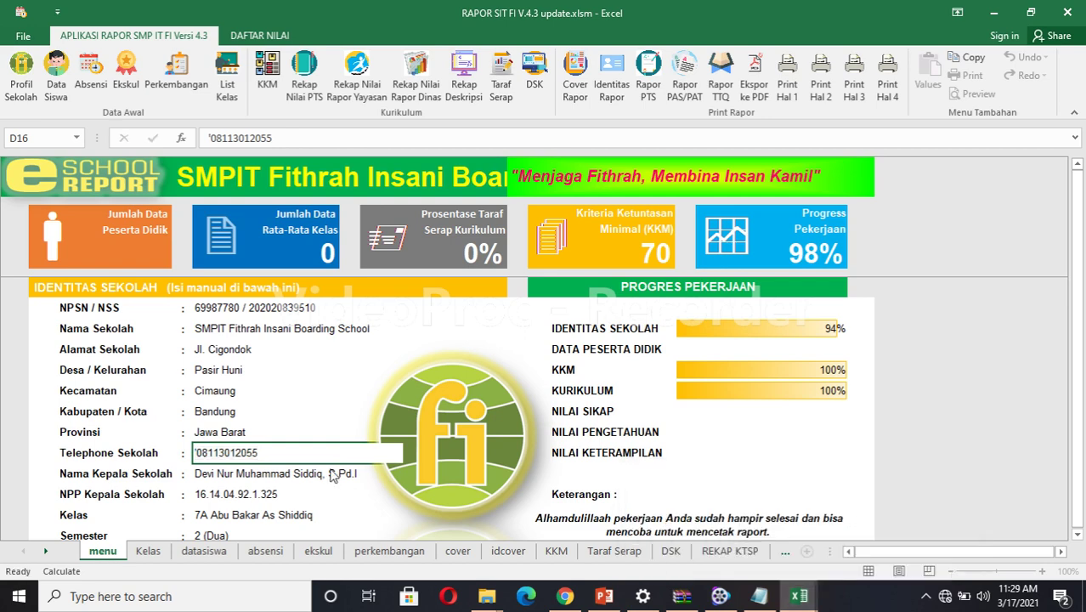
pyautogui.doubleClick(249, 453)
pyautogui.hotkey('ctrl', 'v')
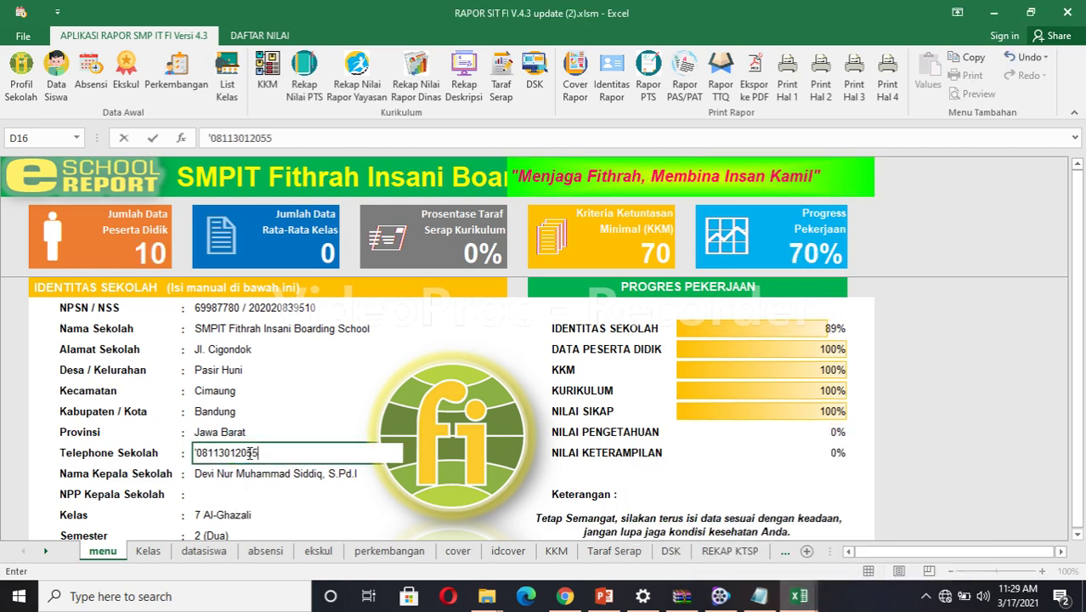
pyautogui.click(227, 496)
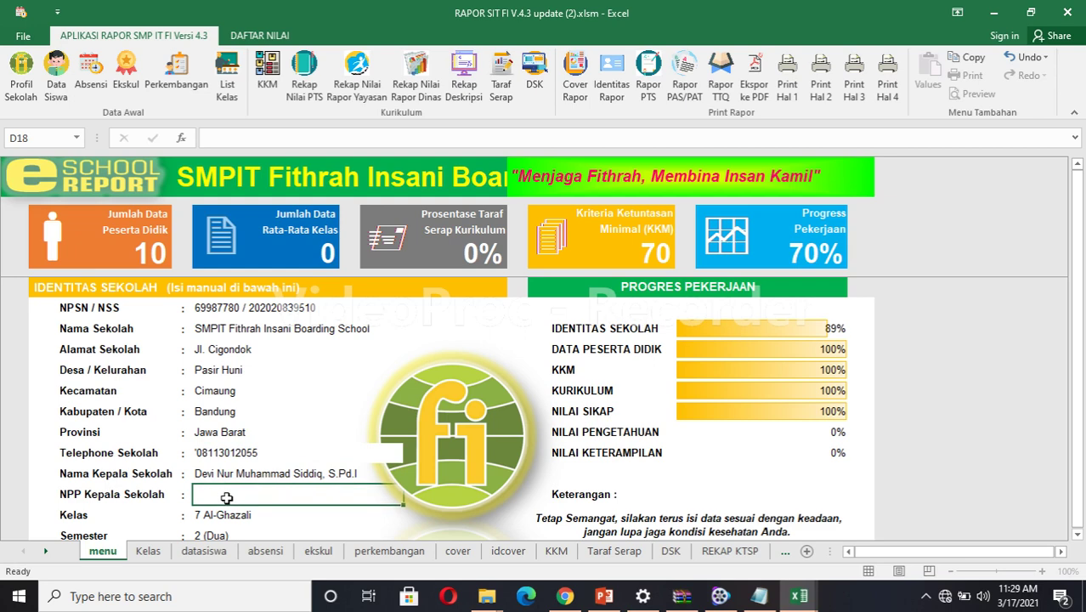
# Copy the principal's NPP number across into update (2)'s D18.
pyautogui.moveTo(801, 594)
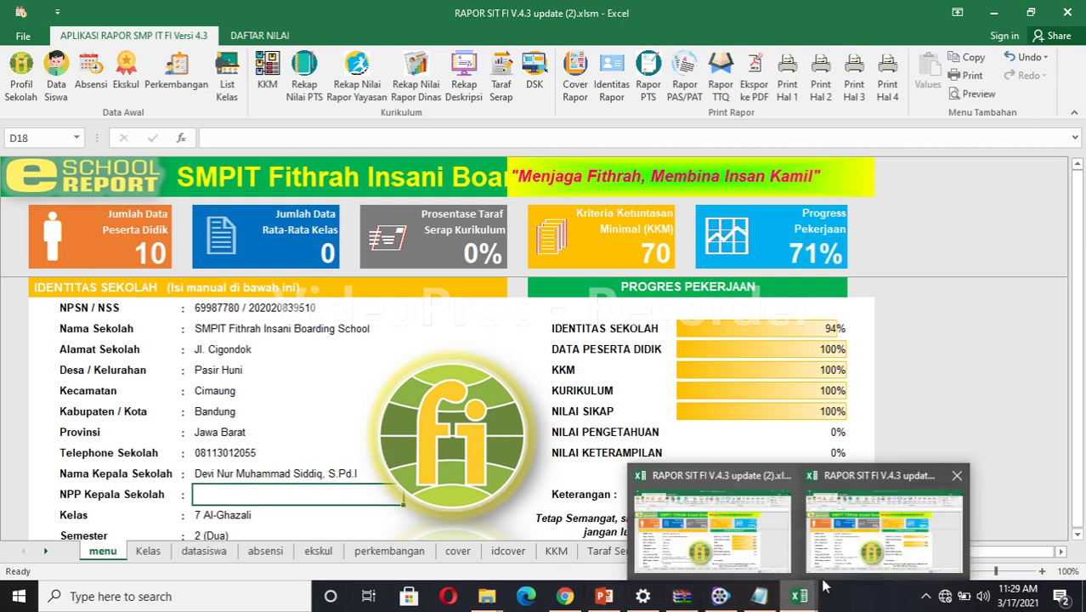
pyautogui.click(864, 551)
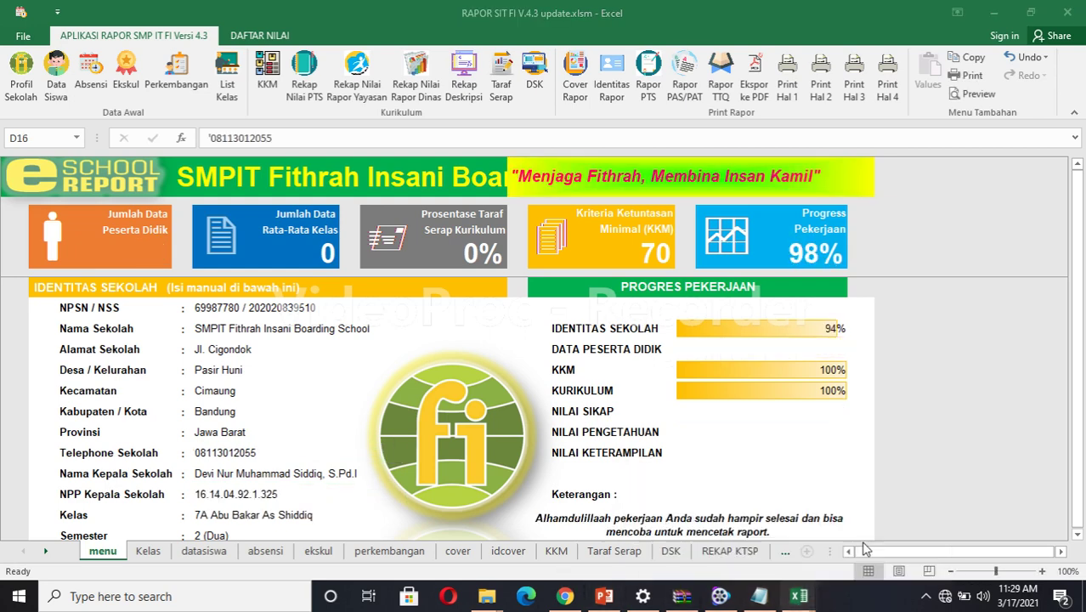
pyautogui.click(281, 493)
pyautogui.doubleClick(281, 493)
pyautogui.moveTo(281, 493); pyautogui.dragTo(193, 497)
pyautogui.hotkey('ctrl', 'c')
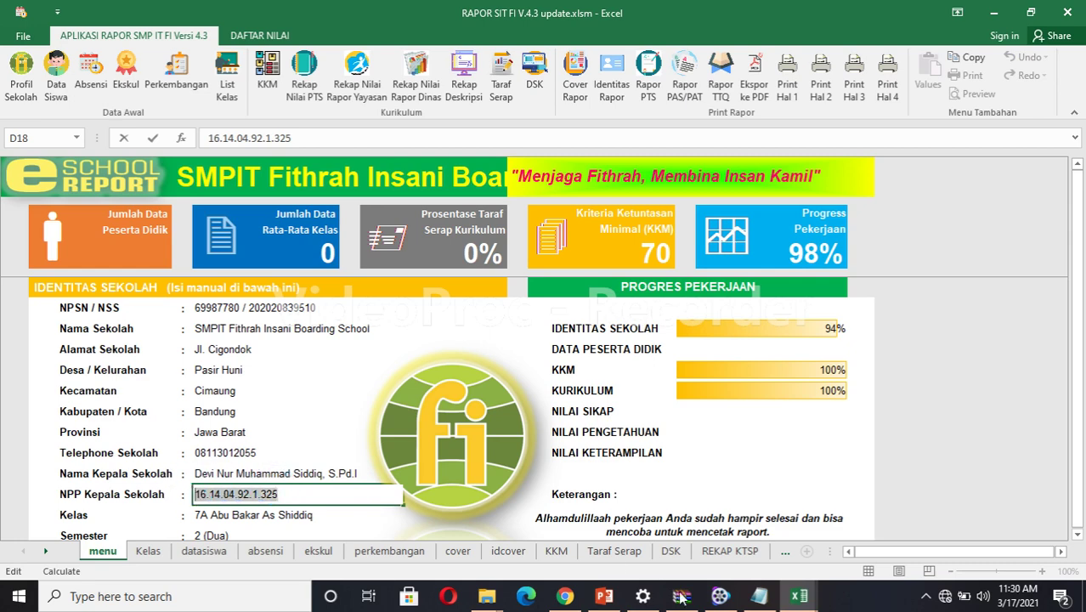
pyautogui.click(799, 597)
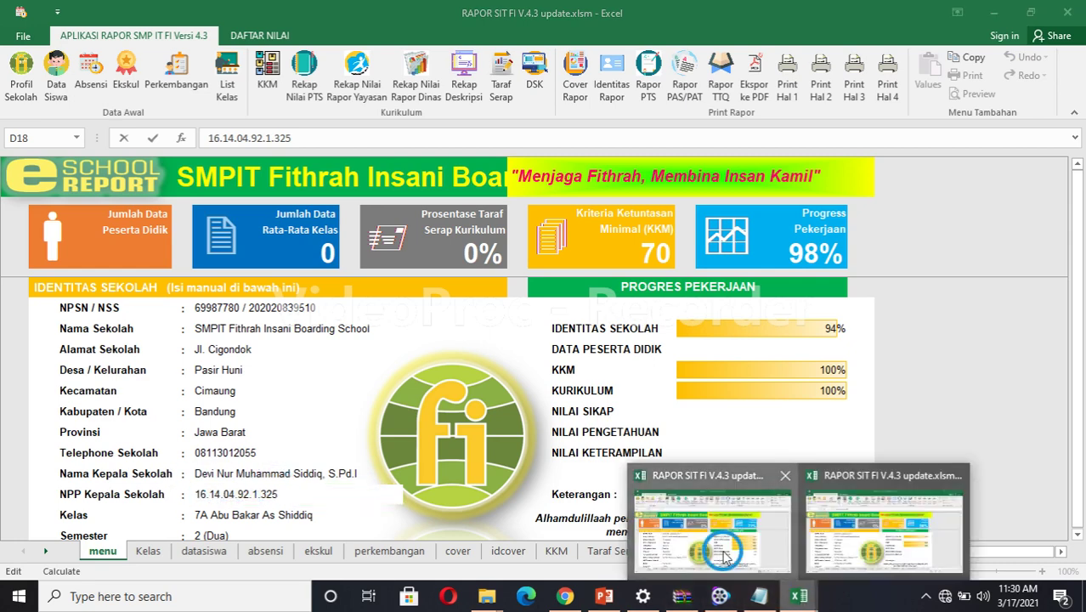
pyautogui.click(712, 527)
pyautogui.hotkey('alt', 'Tab')
pyautogui.hotkey('alt', 'Tab')
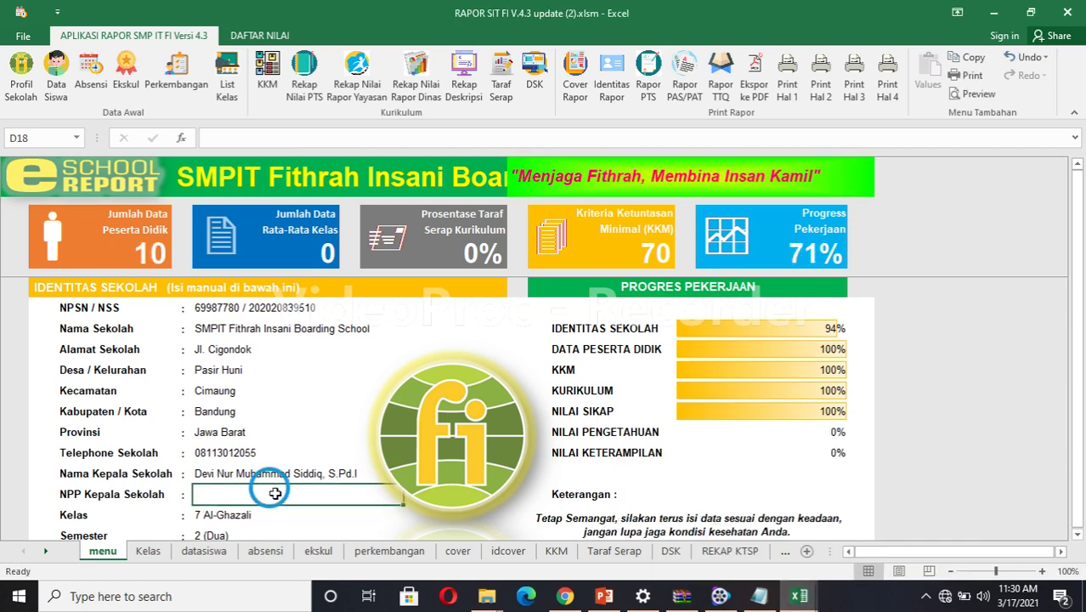
pyautogui.doubleClick(276, 494)
pyautogui.hotkey('ctrl', 'v')
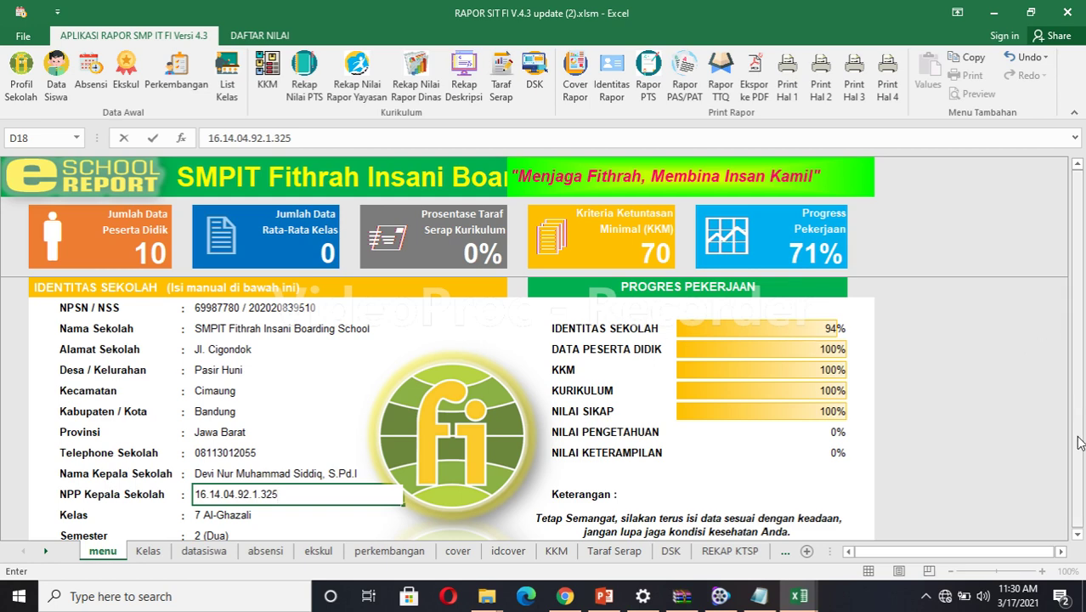
pyautogui.click(1078, 533)
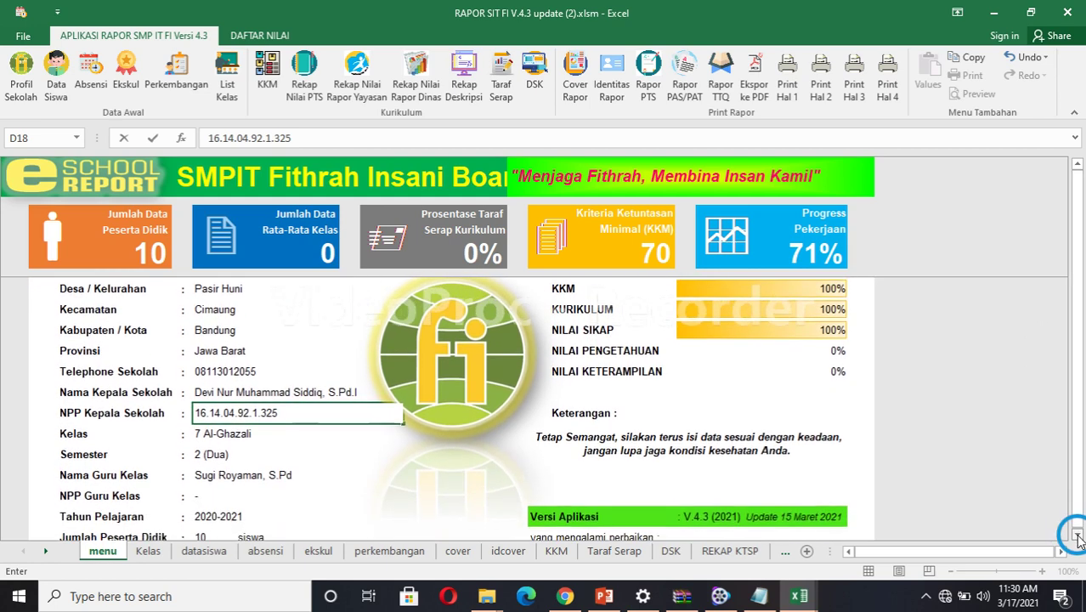
# Start replacing the class teacher's signature picture from a file, then cancel the Insert Picture dialog.
pyautogui.click(1077, 534)
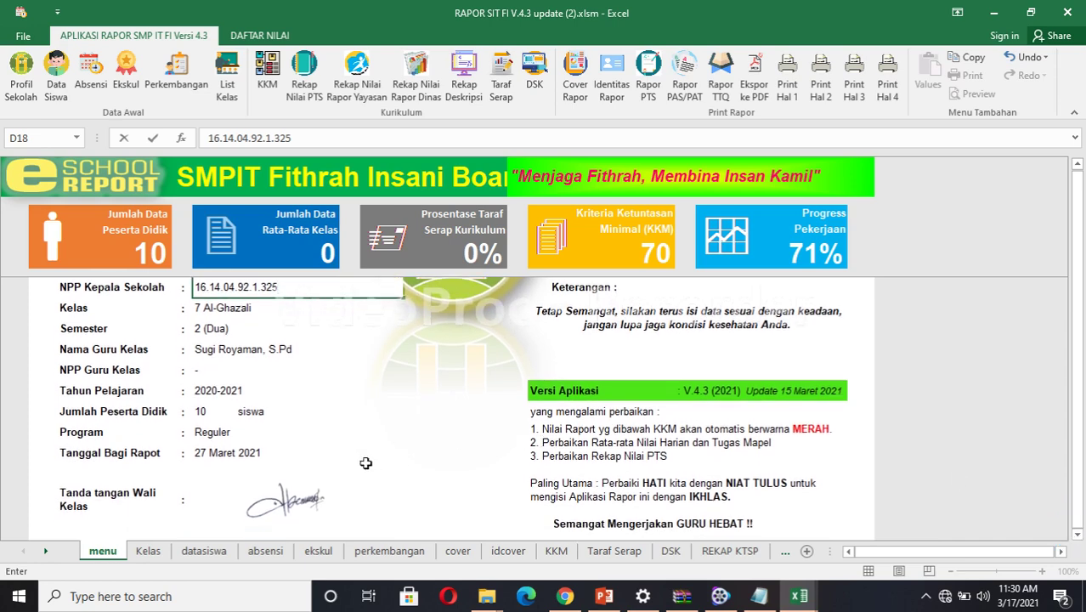
pyautogui.click(295, 498)
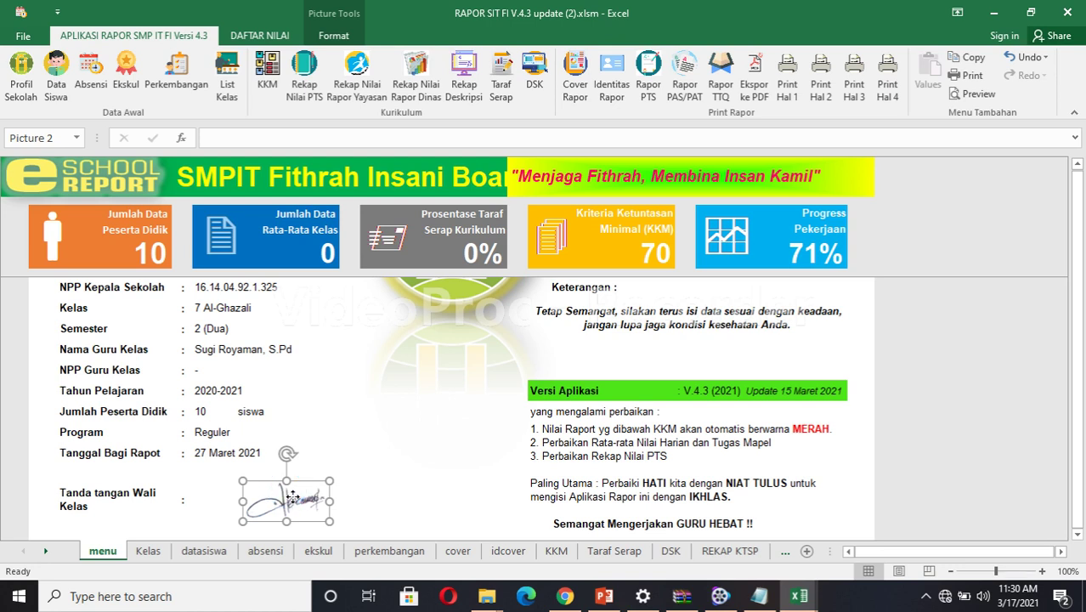
pyautogui.rightClick(292, 499)
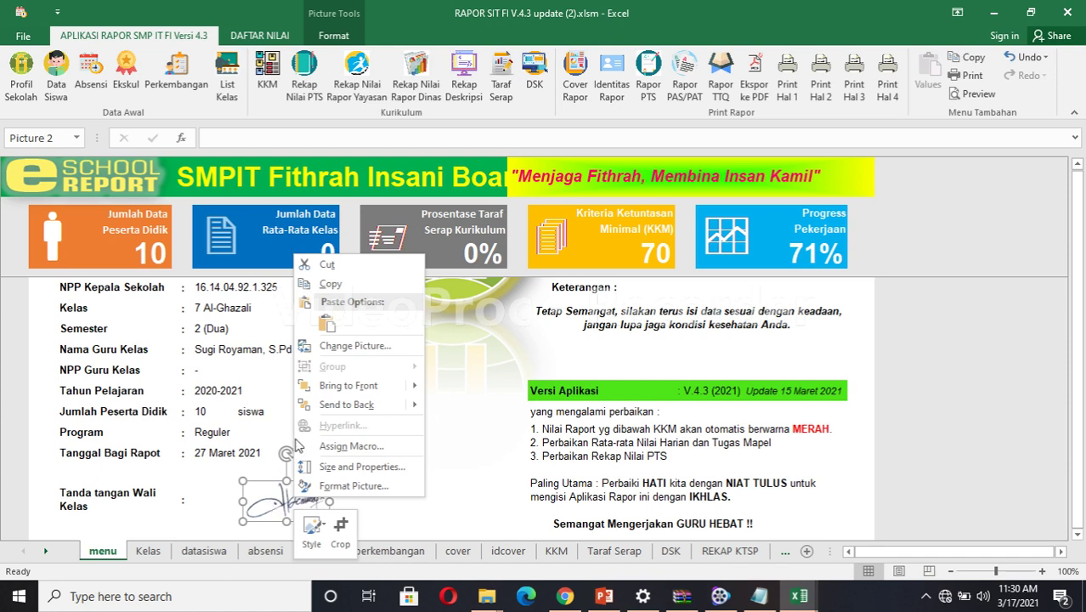
pyautogui.click(360, 345)
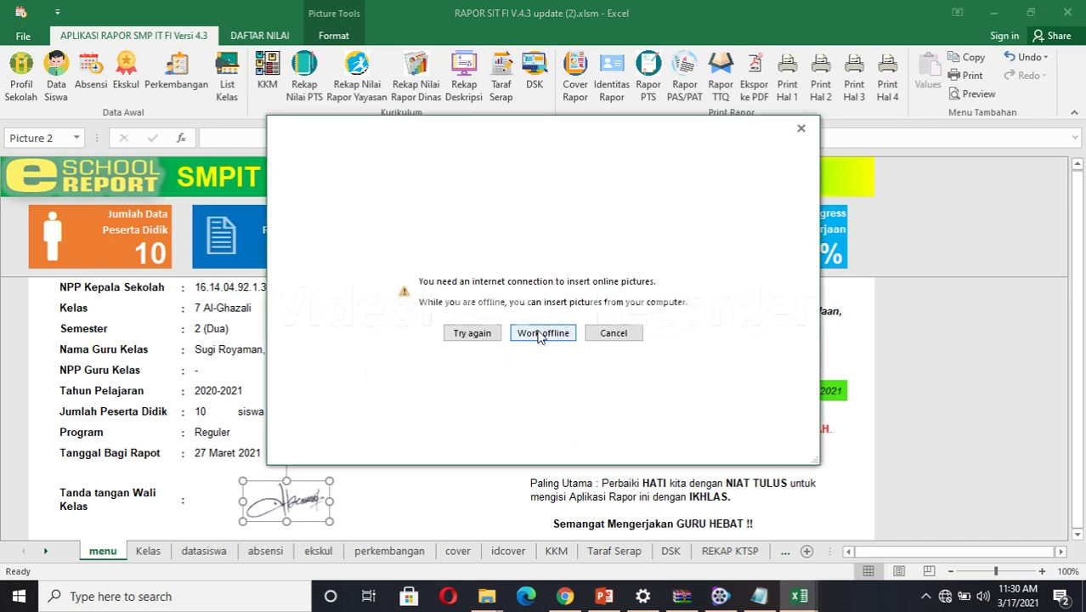
pyautogui.click(541, 334)
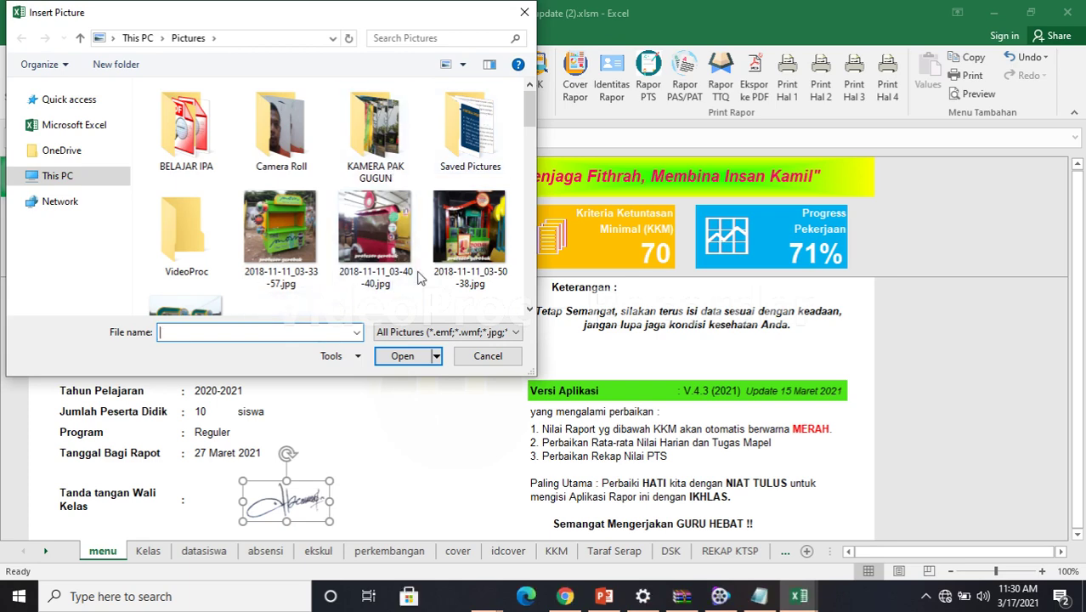
pyautogui.click(529, 310)
pyautogui.moveTo(529, 311); pyautogui.dragTo(529, 312)
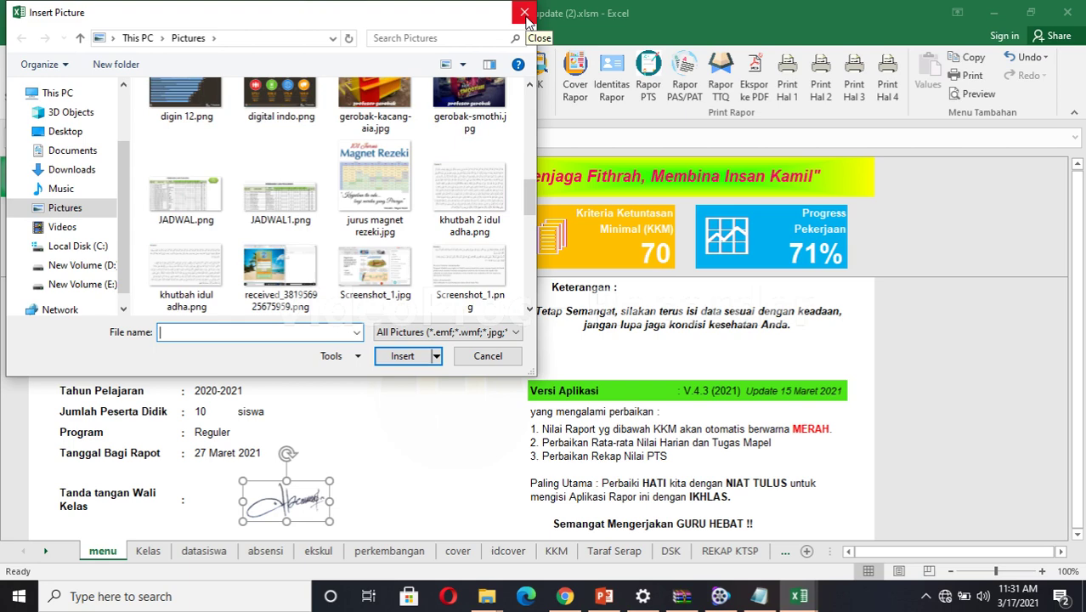
pyautogui.click(524, 13)
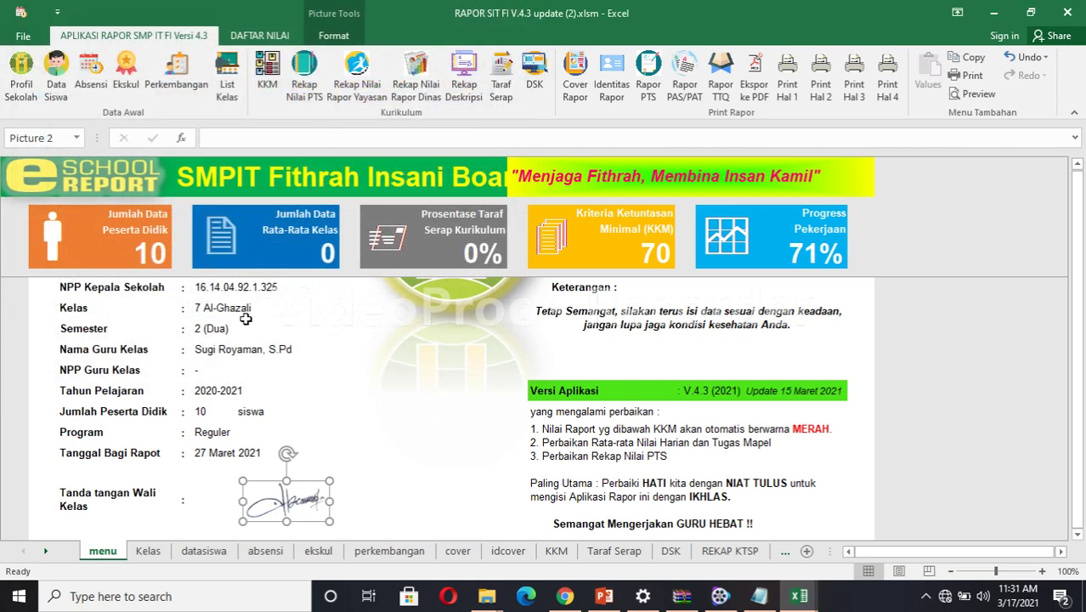
# Copy the 13 class names from update.xlsm's List Kelas sheet.
pyautogui.click(227, 92)
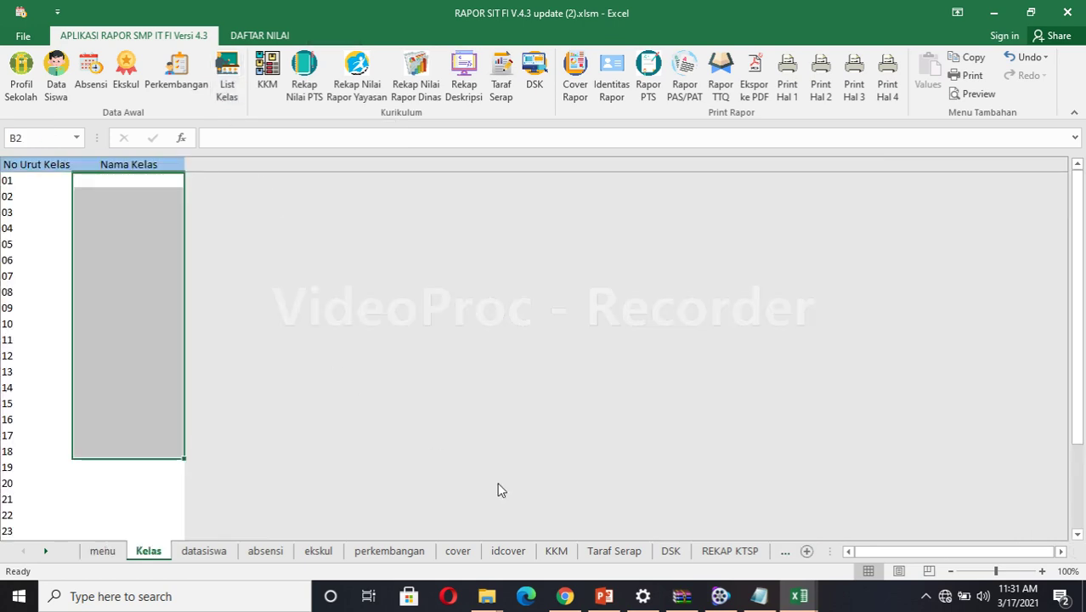
pyautogui.moveTo(799, 596)
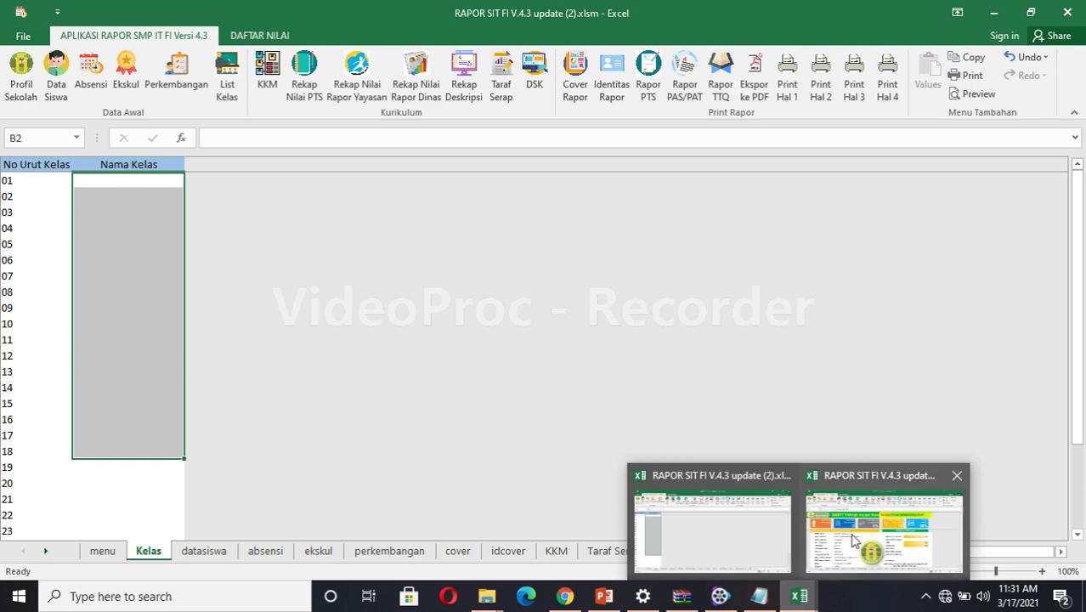
pyautogui.click(854, 540)
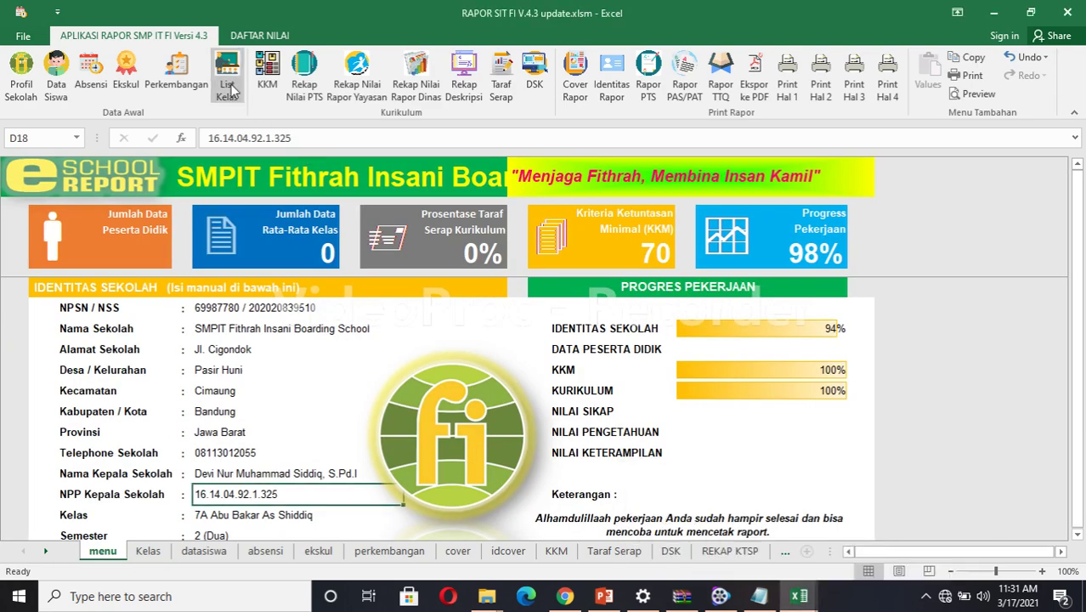
pyautogui.click(230, 89)
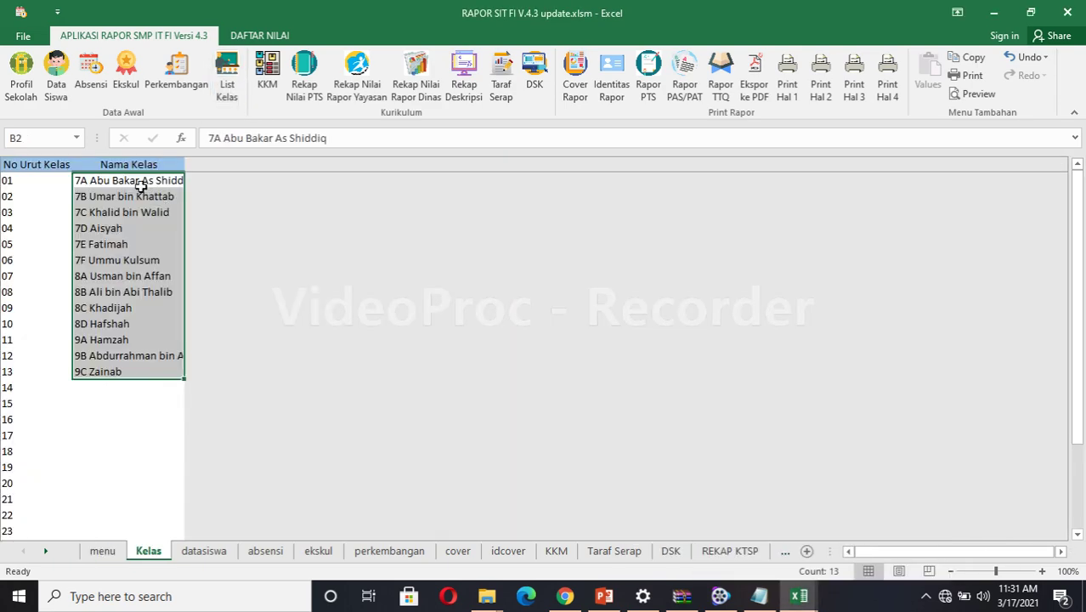
pyautogui.rightClick(141, 186)
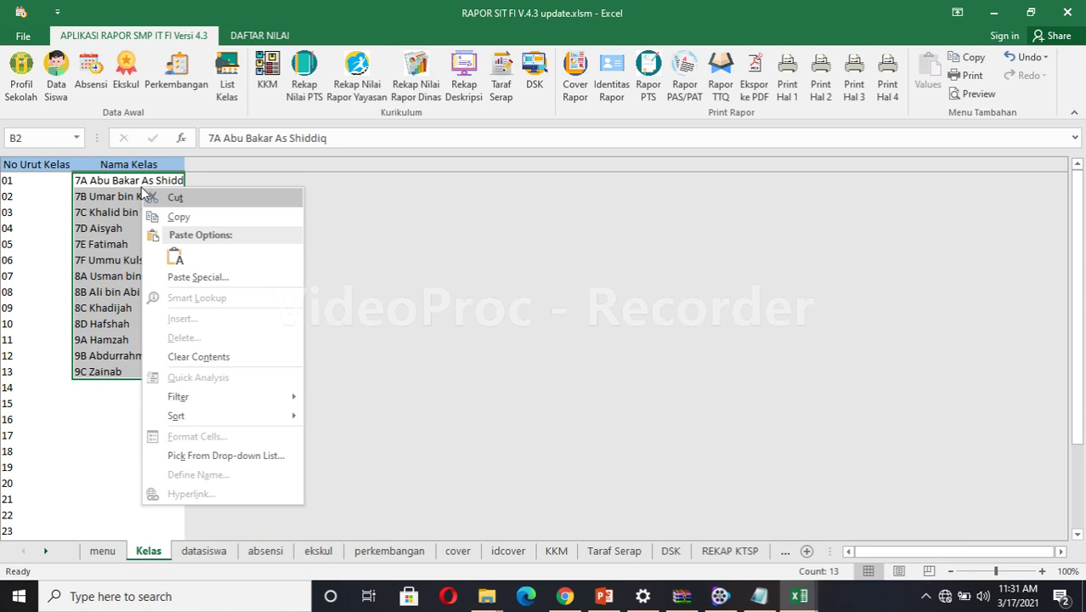
pyautogui.click(184, 218)
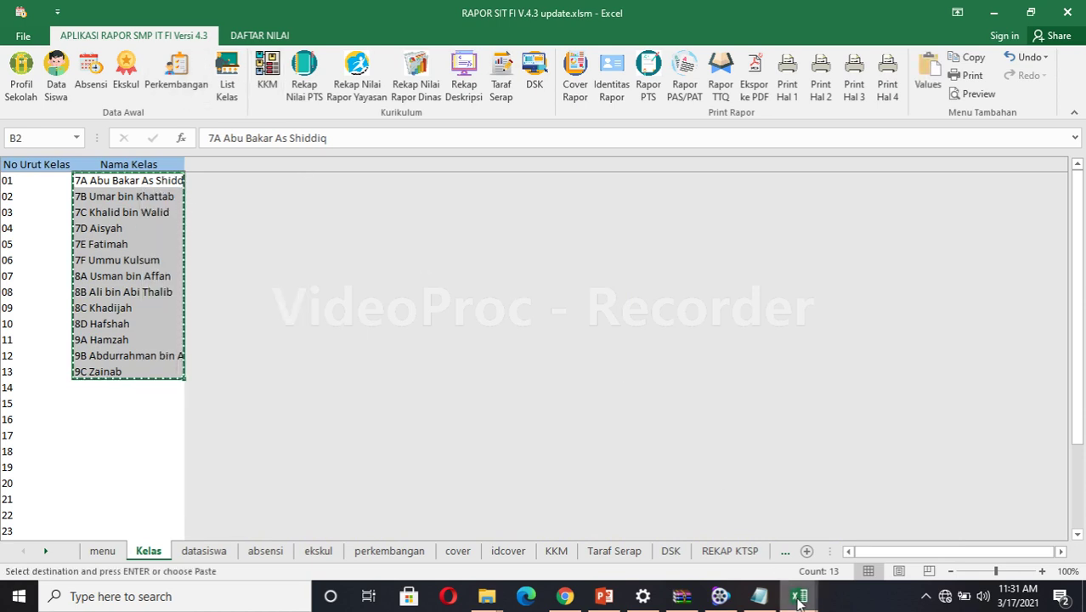
# Paste the class names into cell B2 of update (2)'s class list.
pyautogui.moveTo(798, 595)
pyautogui.click(734, 540)
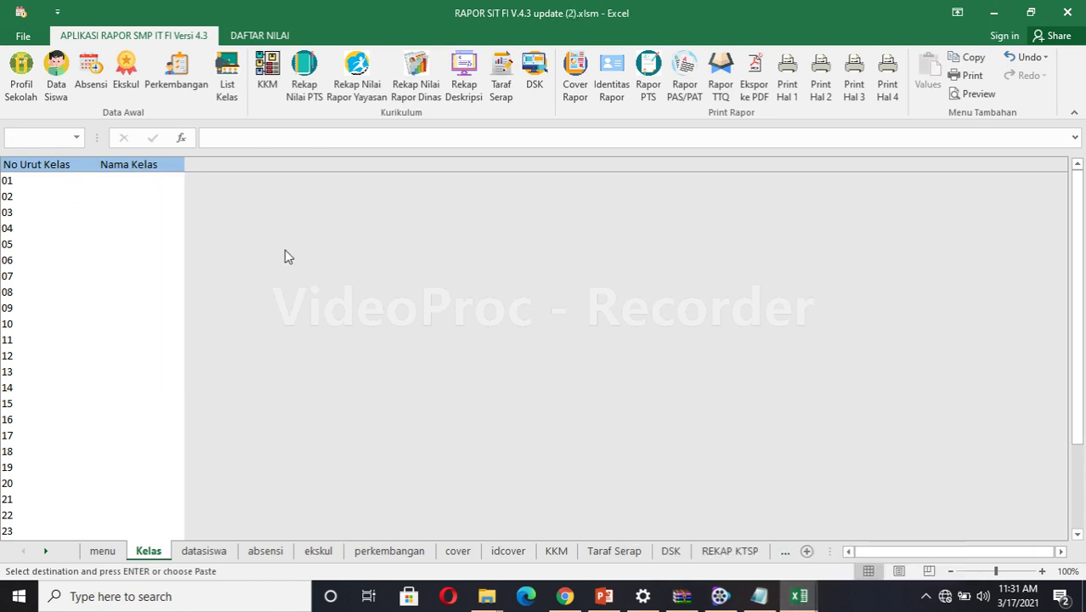
pyautogui.click(127, 181)
pyautogui.click(128, 181)
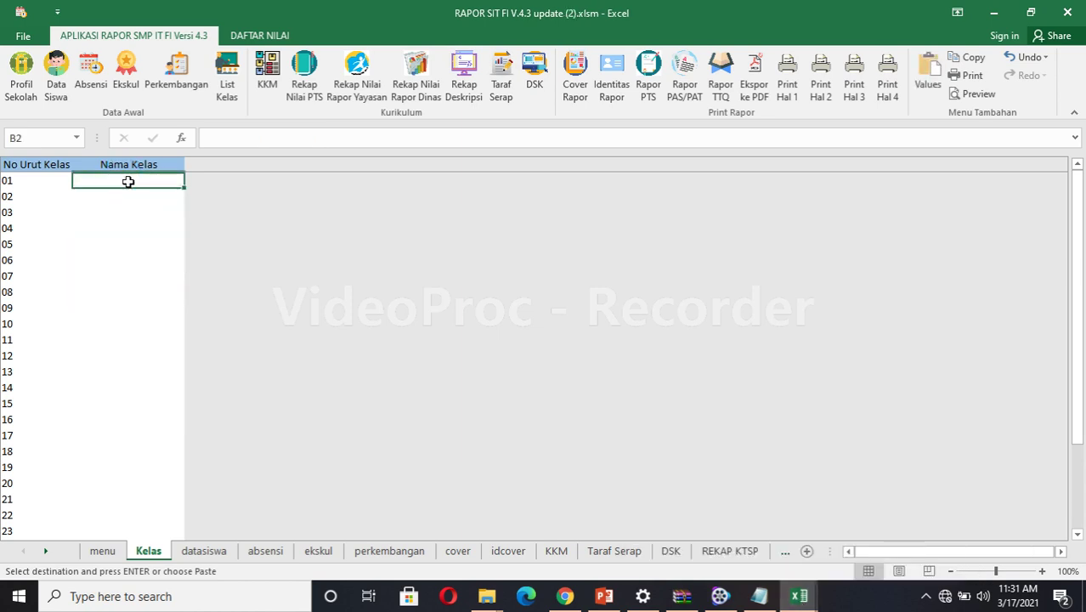
pyautogui.hotkey('ctrl', 'v')
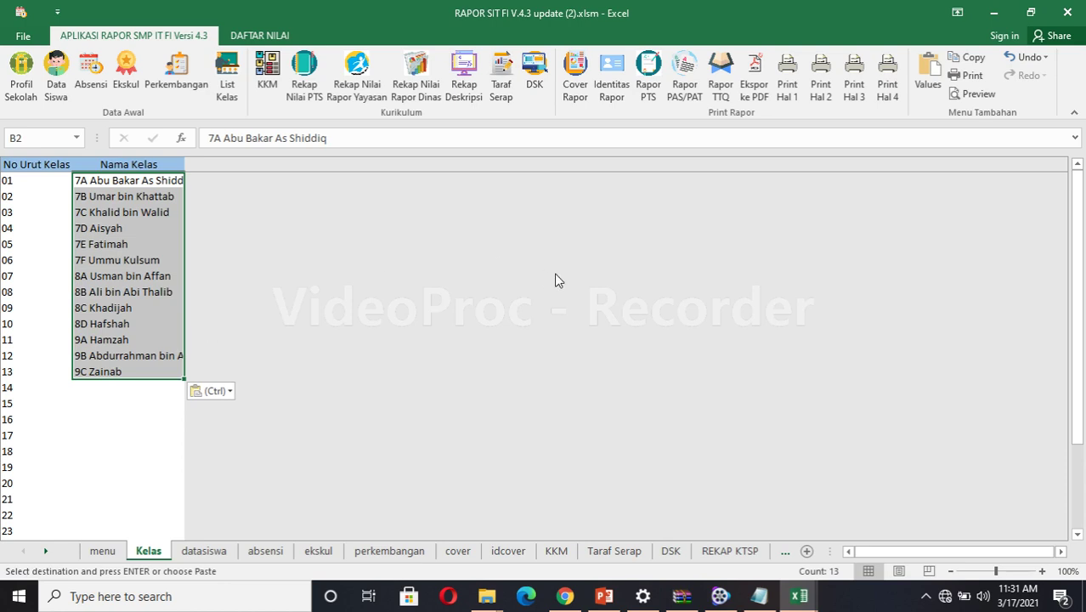
# Close update.xlsm and bring update (2) back to the front.
pyautogui.moveTo(799, 599)
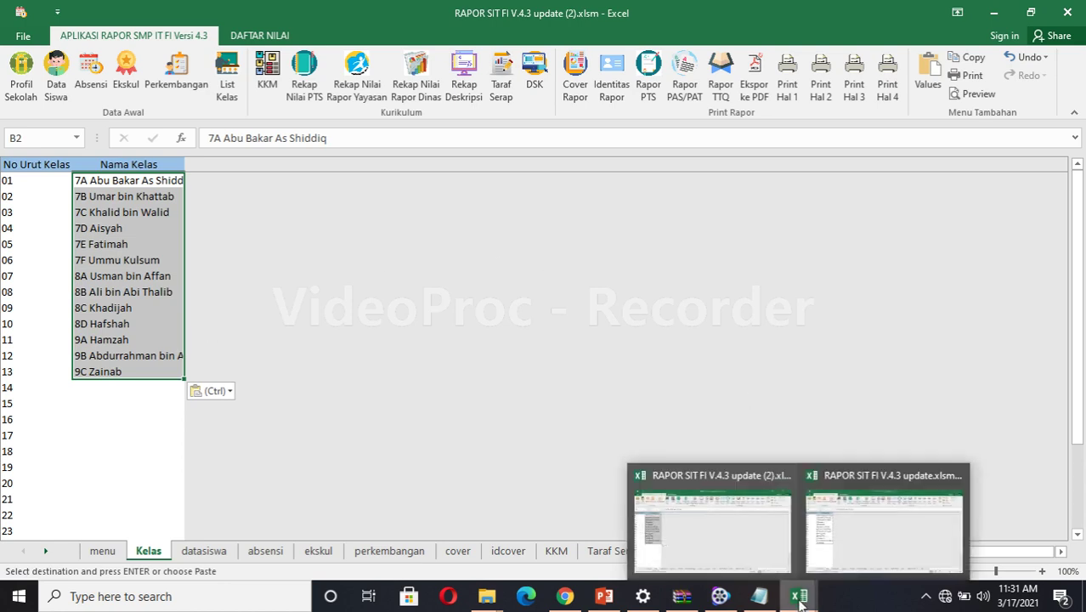
pyautogui.moveTo(887, 511)
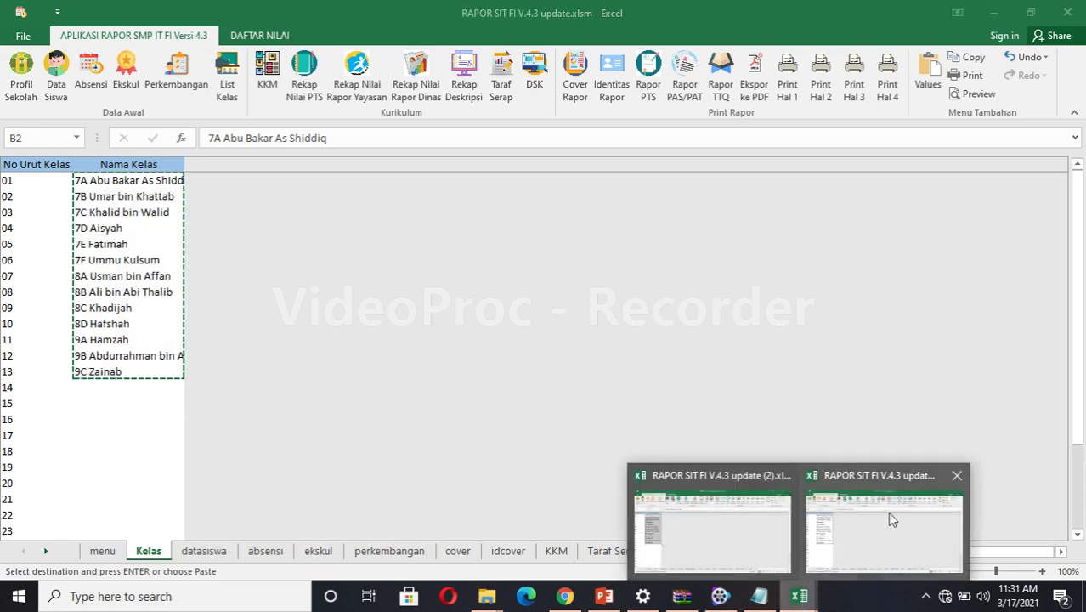
pyautogui.click(957, 481)
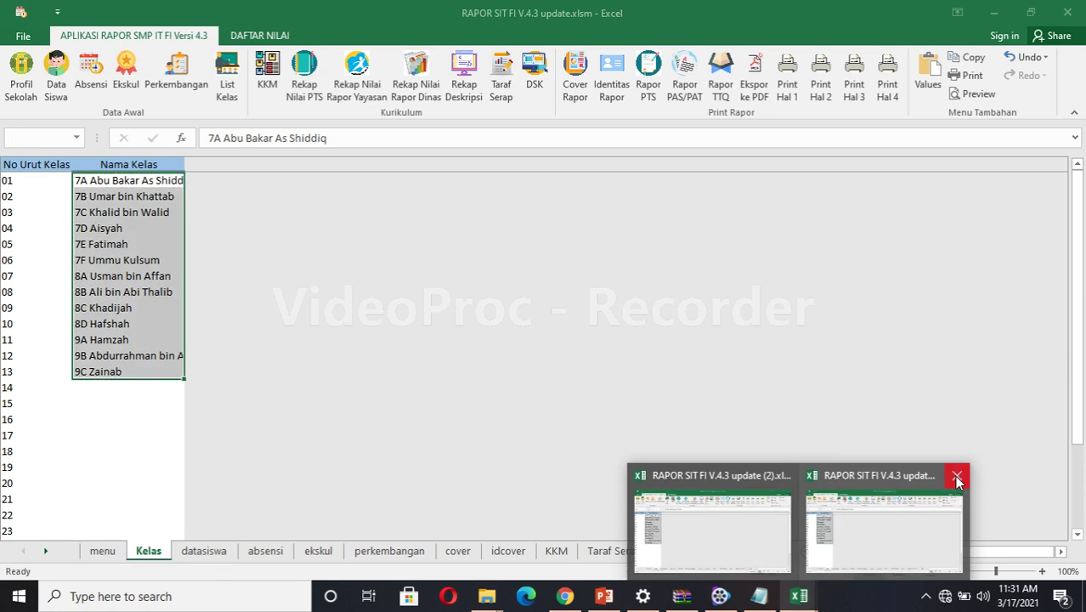
pyautogui.click(957, 481)
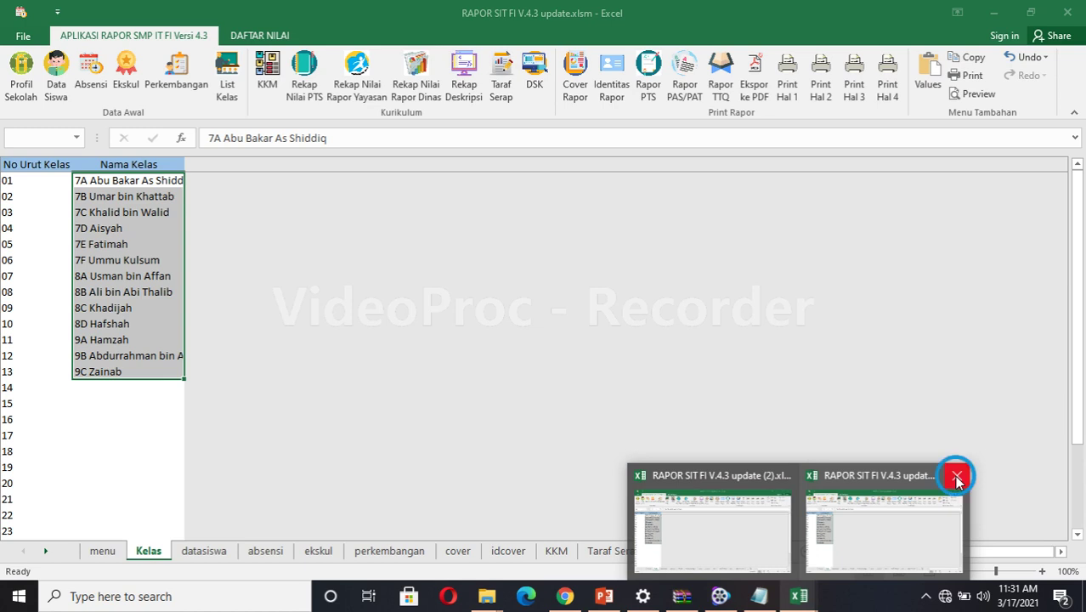
pyautogui.click(739, 544)
pyautogui.click(801, 597)
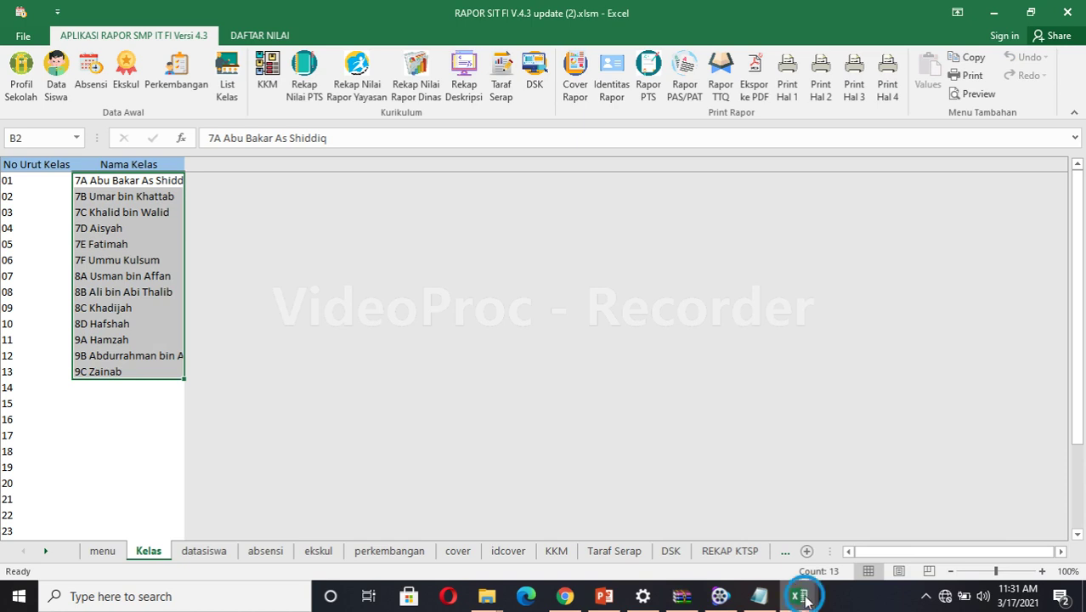
pyautogui.click(720, 551)
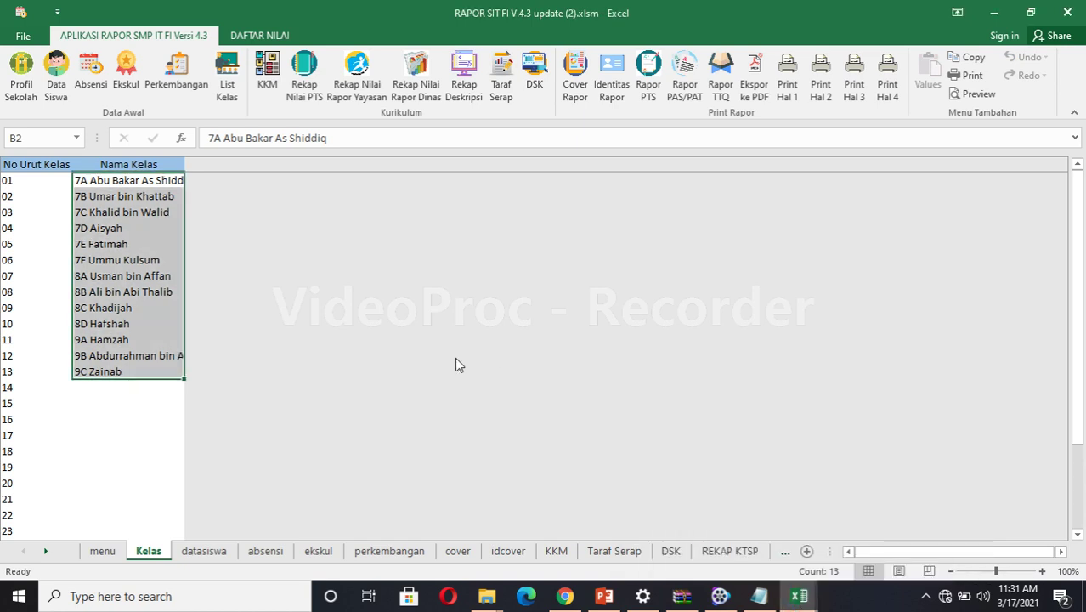
pyautogui.click(272, 274)
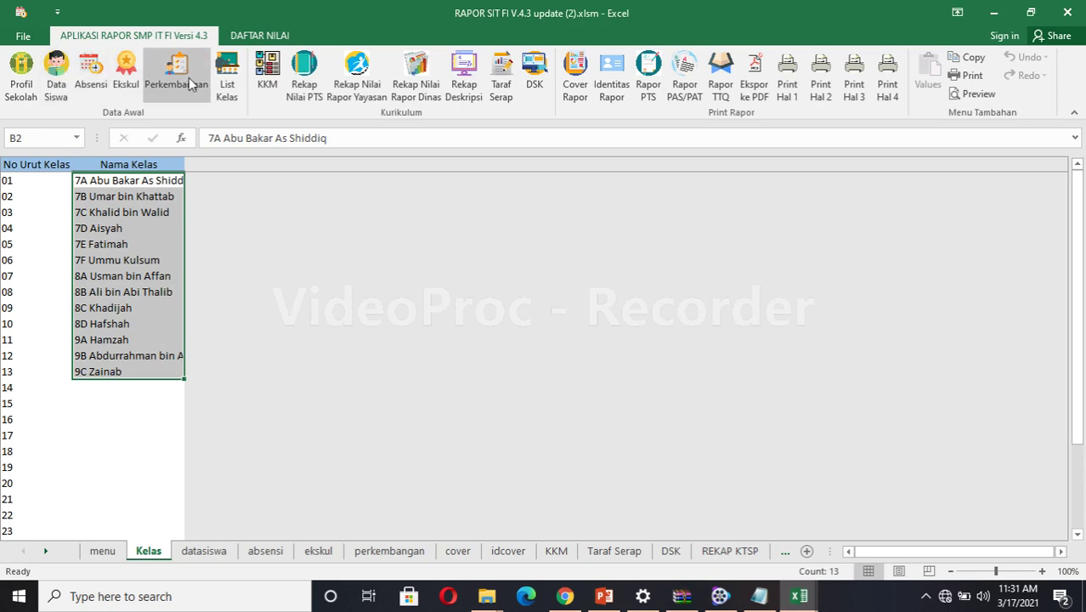
# Set the dashboard's Kelas field to 7A Abu Bakar As Shiddiq, then check List Kelas and datasiswa.
pyautogui.click(58, 83)
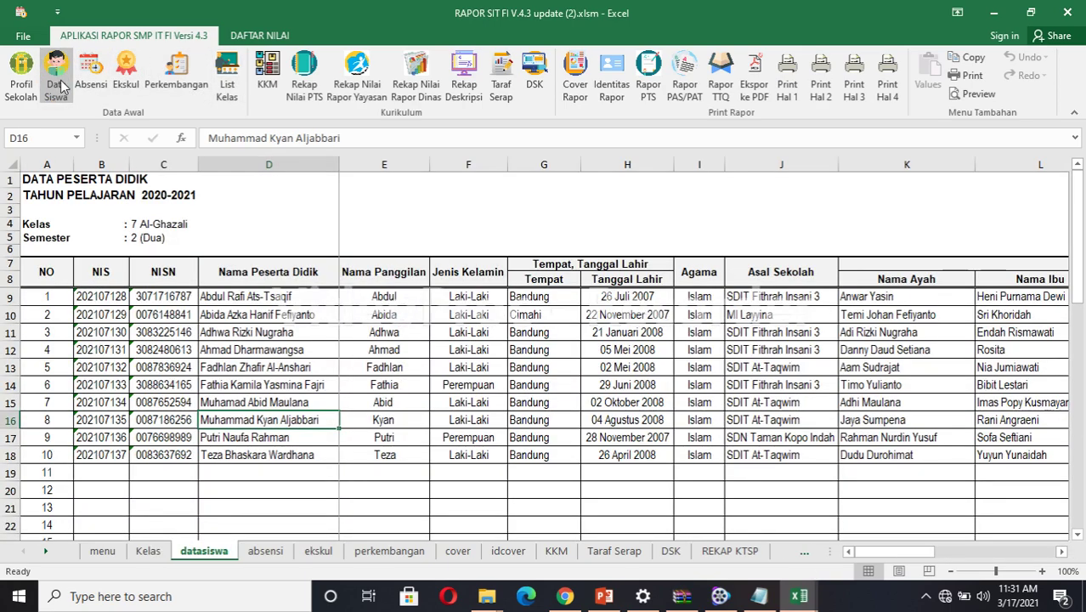
pyautogui.click(21, 75)
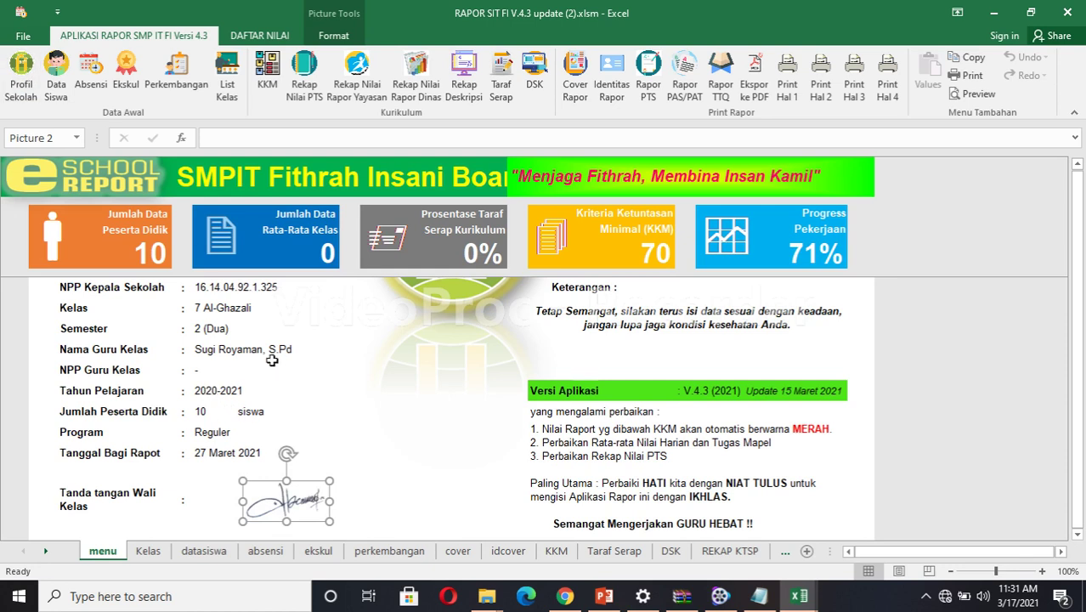
pyautogui.click(244, 312)
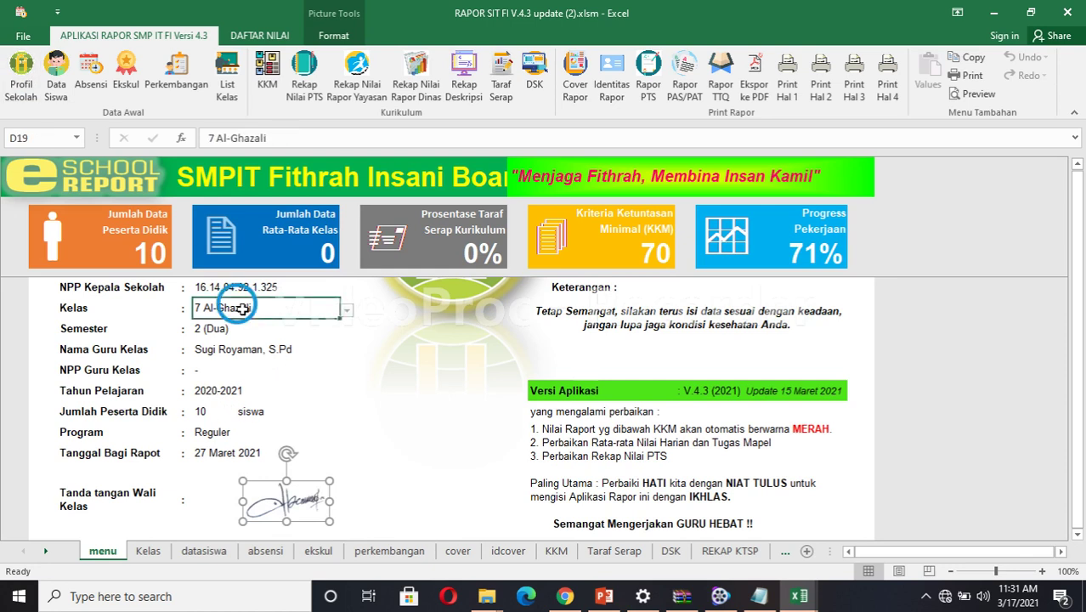
pyautogui.click(347, 314)
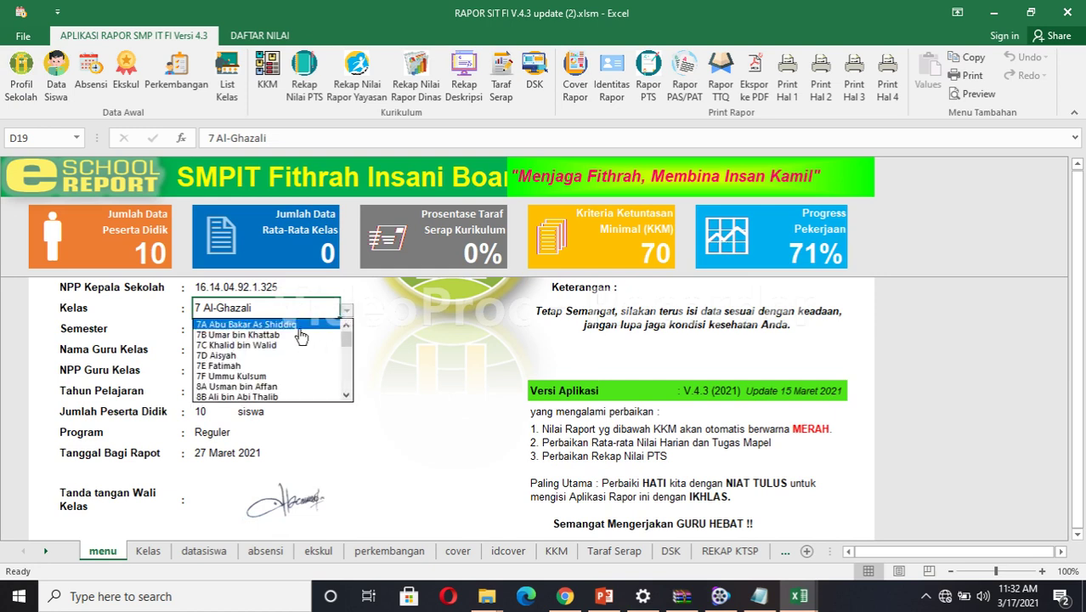
pyautogui.press('Escape')
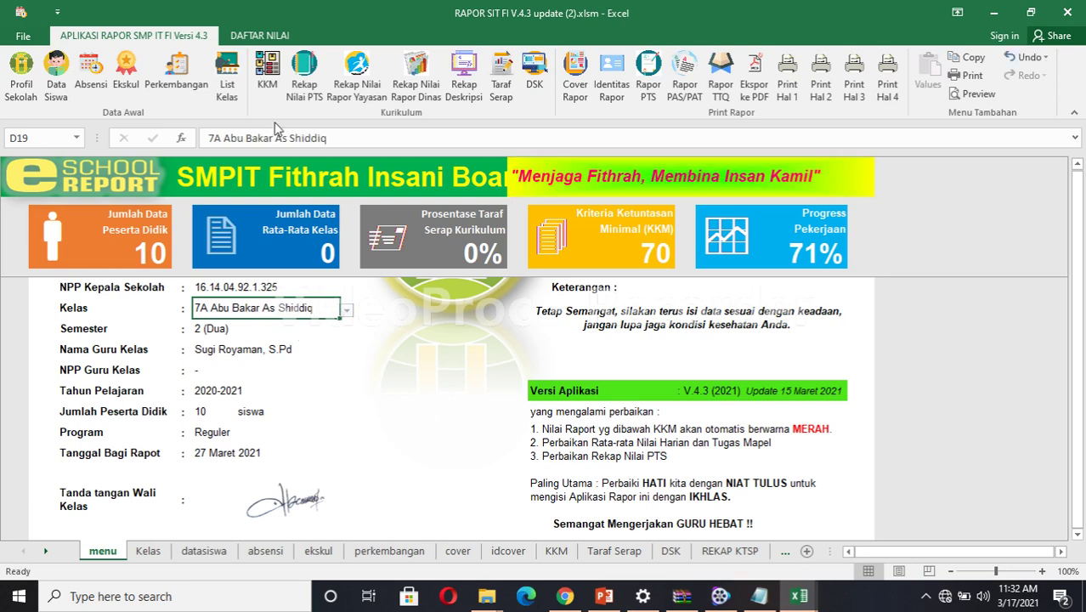
pyautogui.click(226, 88)
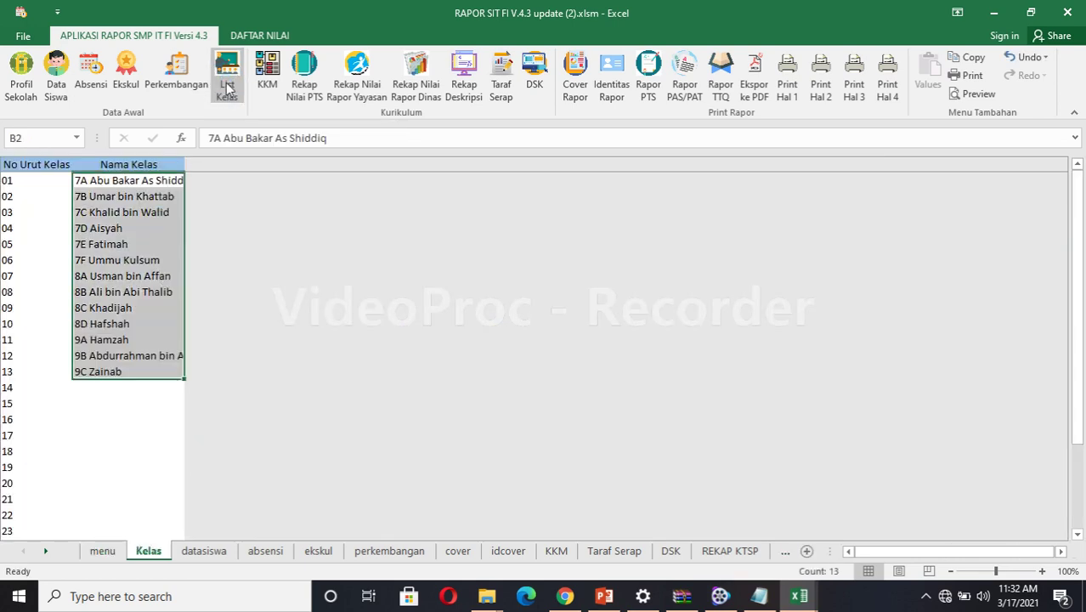
pyautogui.click(55, 90)
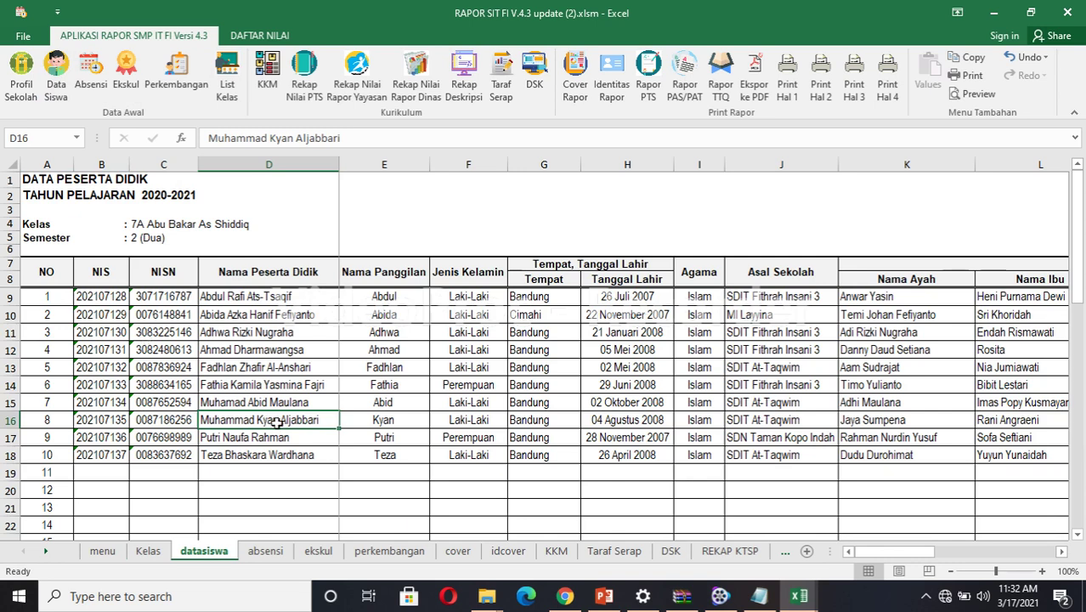
pyautogui.click(491, 597)
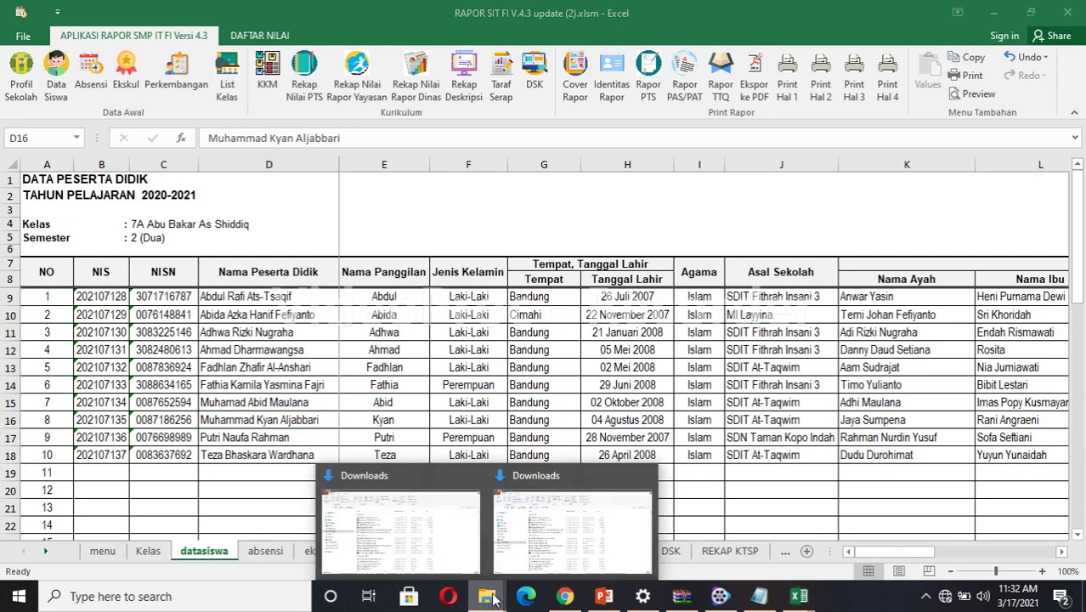
# Open Data Center FIBS 20_21.xlsx from the Downloads folder.
pyautogui.click(425, 539)
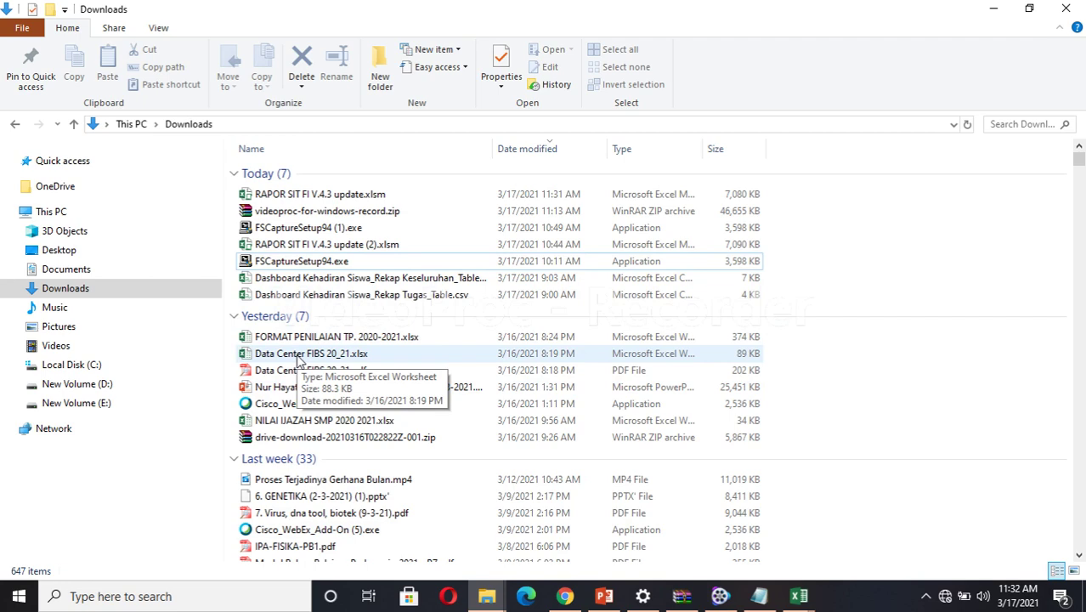
pyautogui.doubleClick(297, 354)
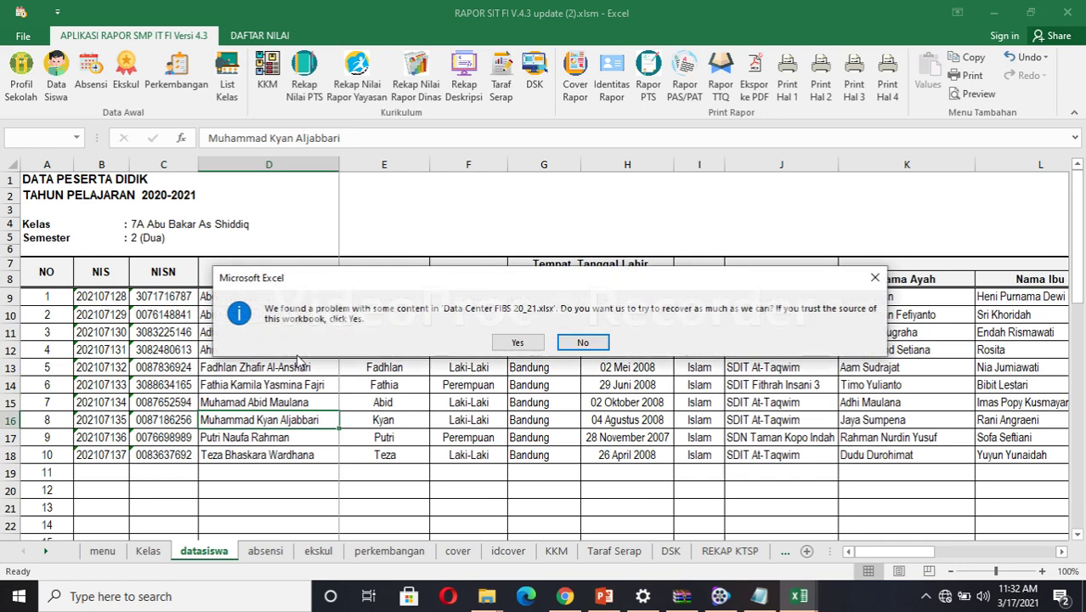
# Let Excel repair the workbook, then filter the Kelas column to 7A only.
pyautogui.click(518, 342)
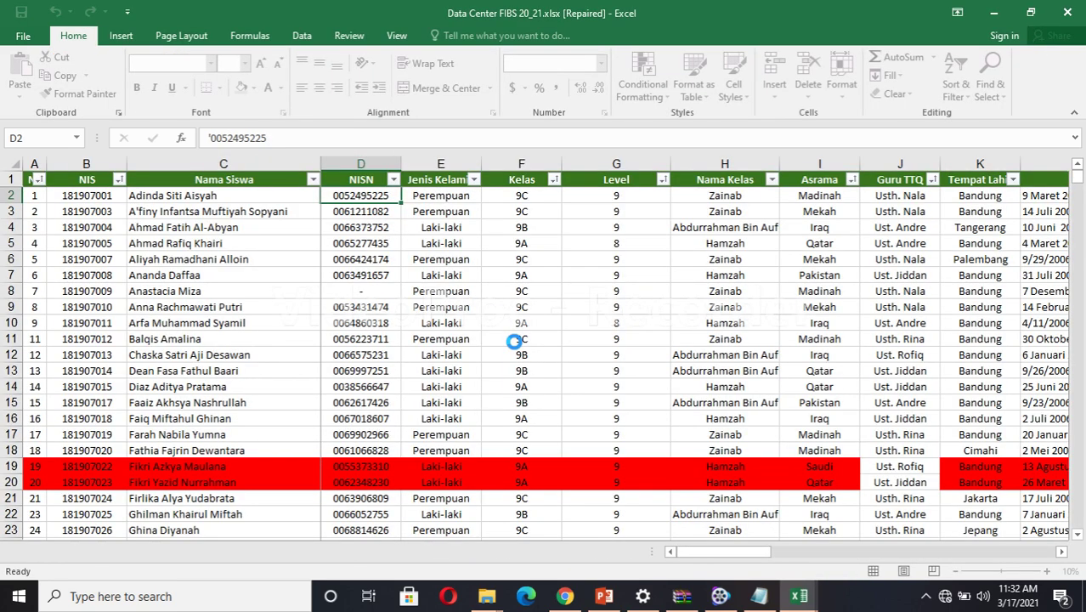
pyautogui.click(459, 331)
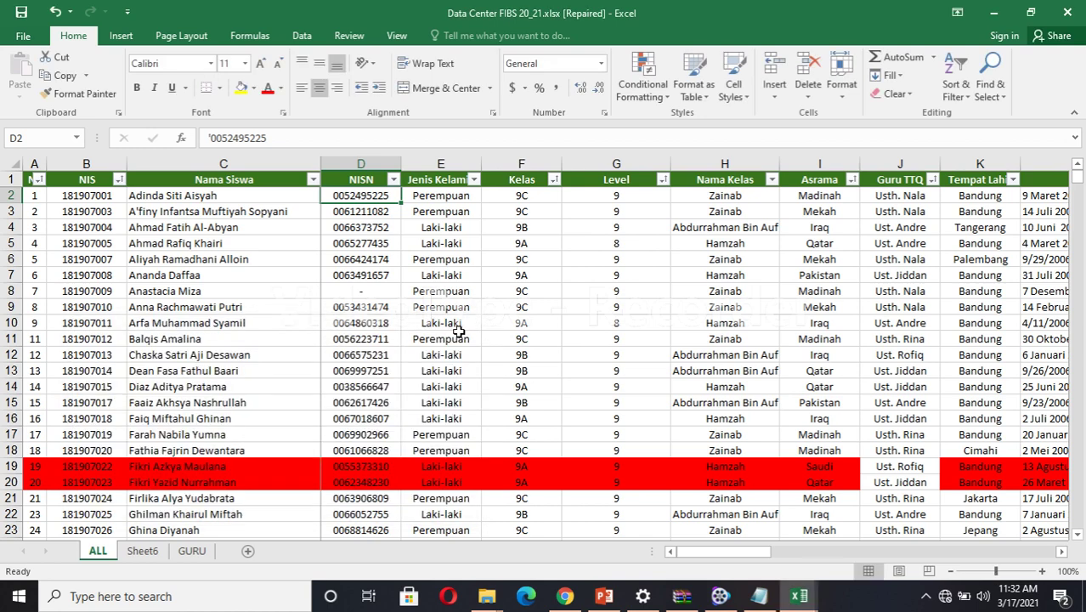
pyautogui.click(554, 181)
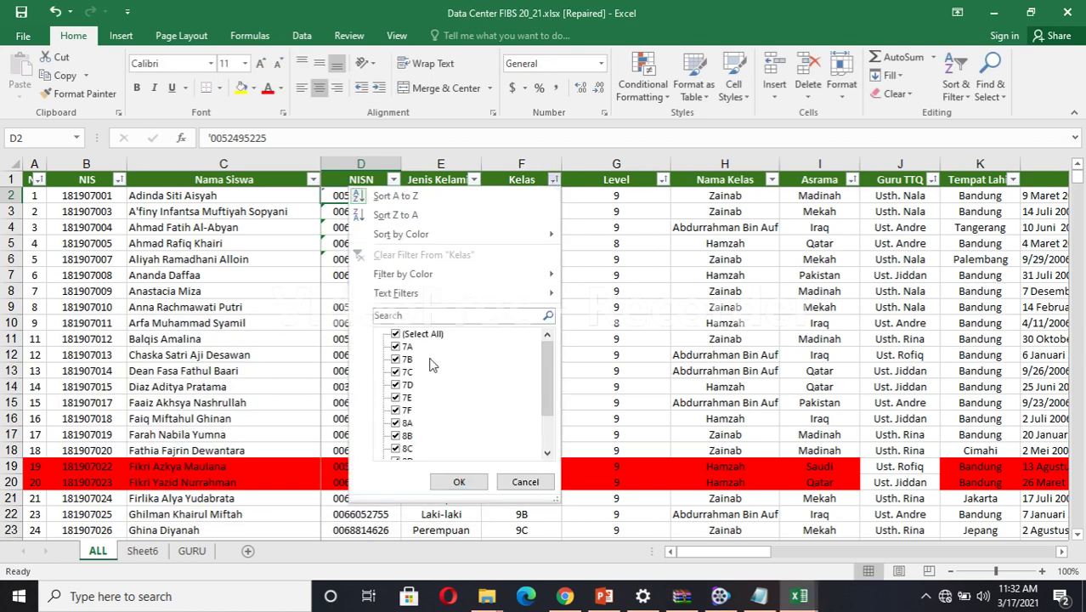
pyautogui.click(422, 334)
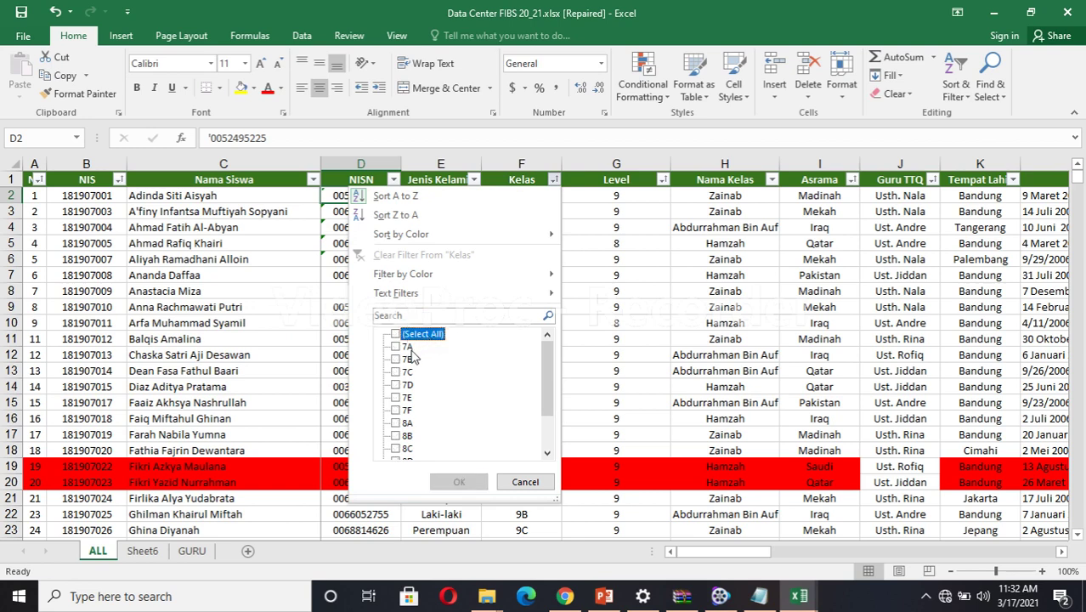
pyautogui.click(408, 347)
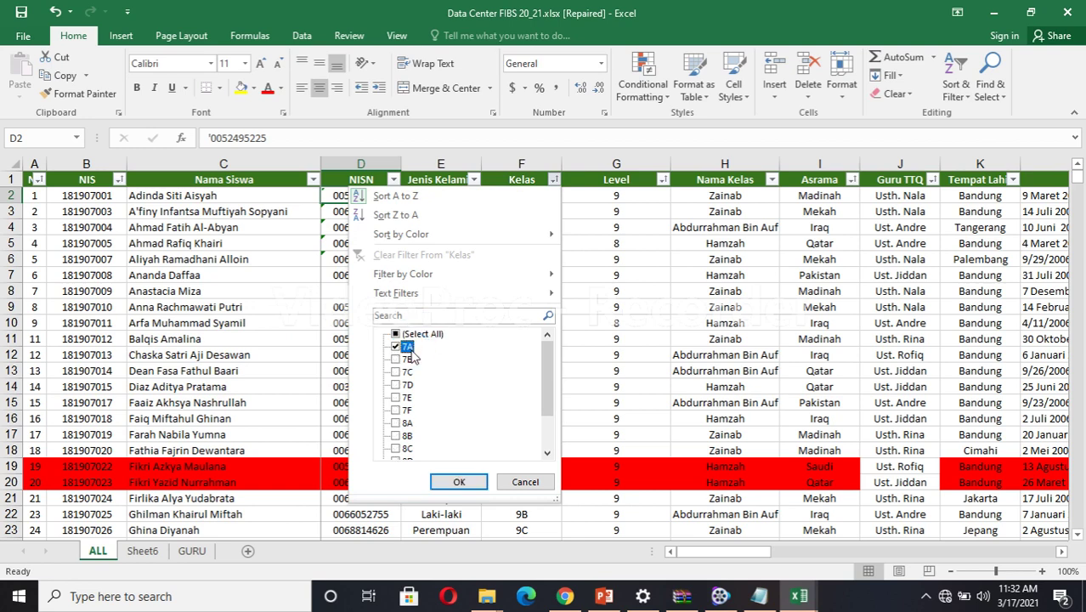
pyautogui.click(461, 481)
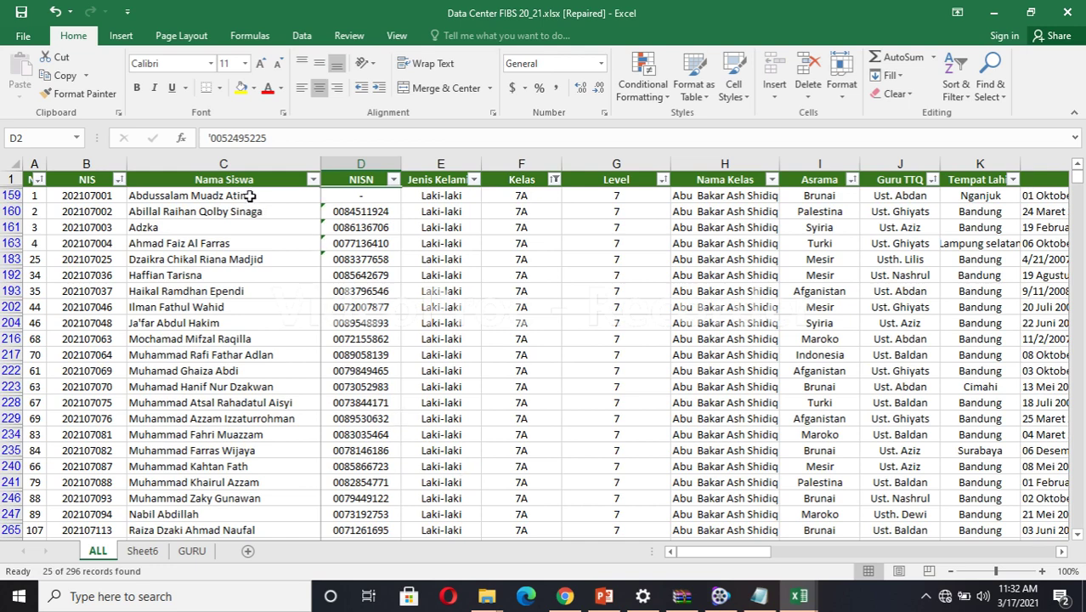
# Copy the 25 filtered 7A student names.
pyautogui.moveTo(250, 195); pyautogui.dragTo(263, 529)
pyautogui.hotkey('ctrl', 'c')
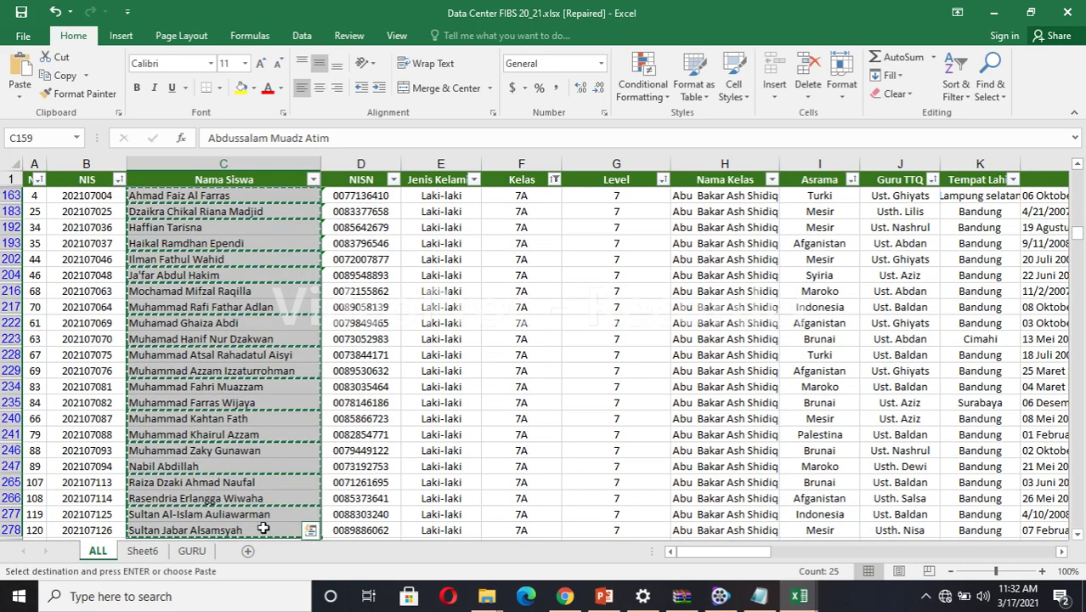
pyautogui.click(798, 597)
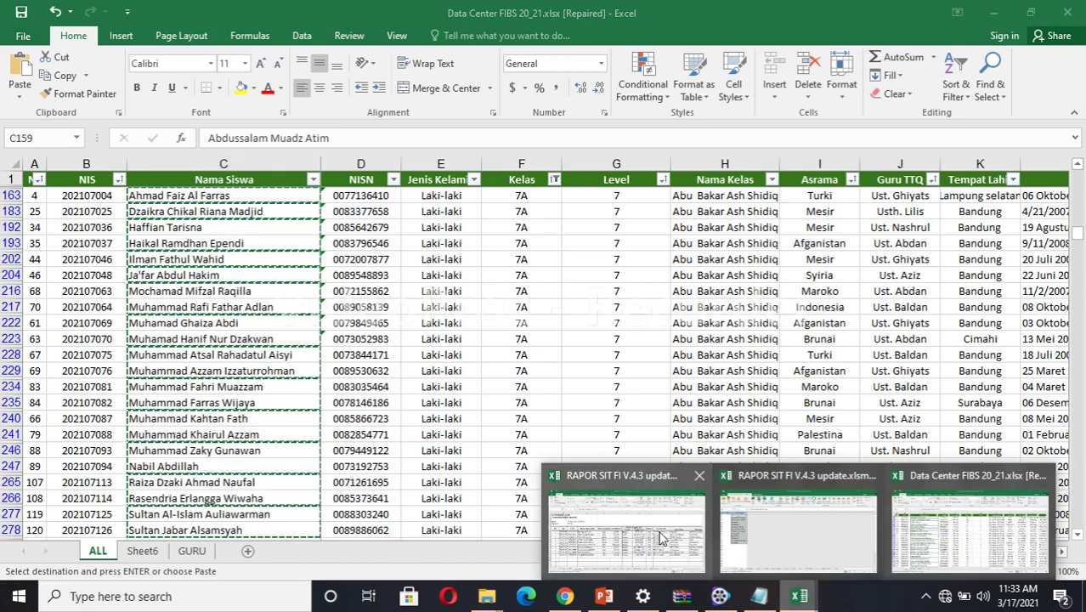
# Paste the 7A names into RAPOR SIT FI from D9 and delete the old NIS/NISN values in B9:C18.
pyautogui.click(662, 538)
pyautogui.click(235, 296)
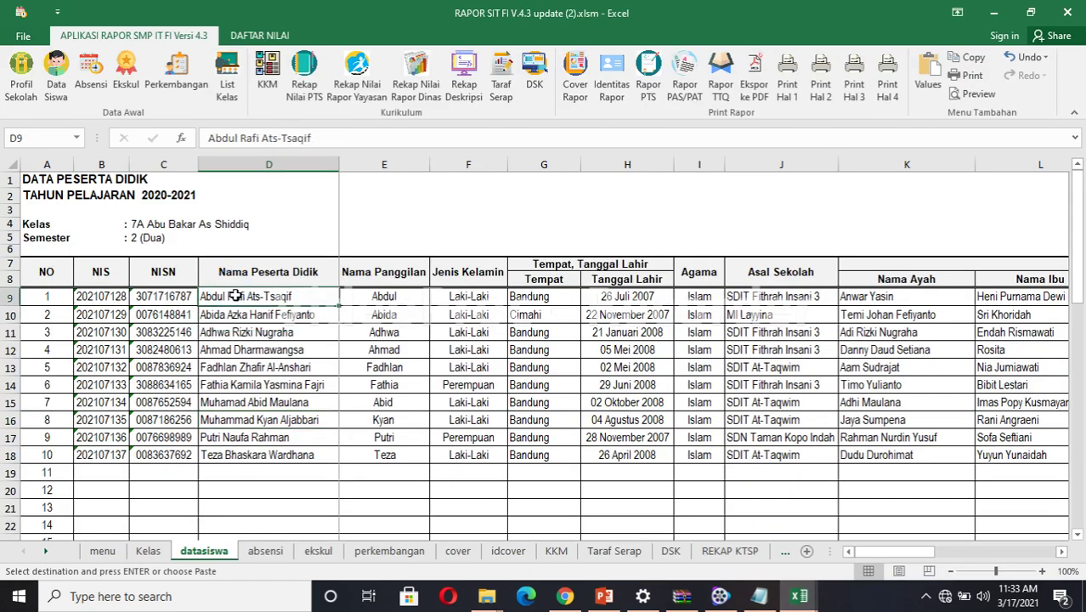
pyautogui.hotkey('ctrl', 'v')
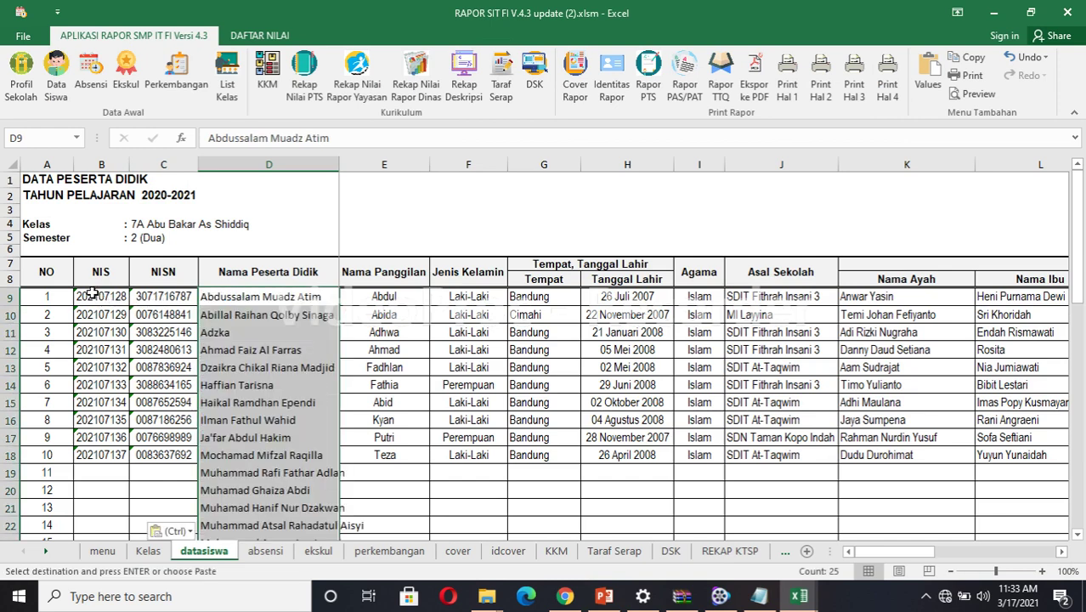
pyautogui.moveTo(93, 292); pyautogui.dragTo(163, 453)
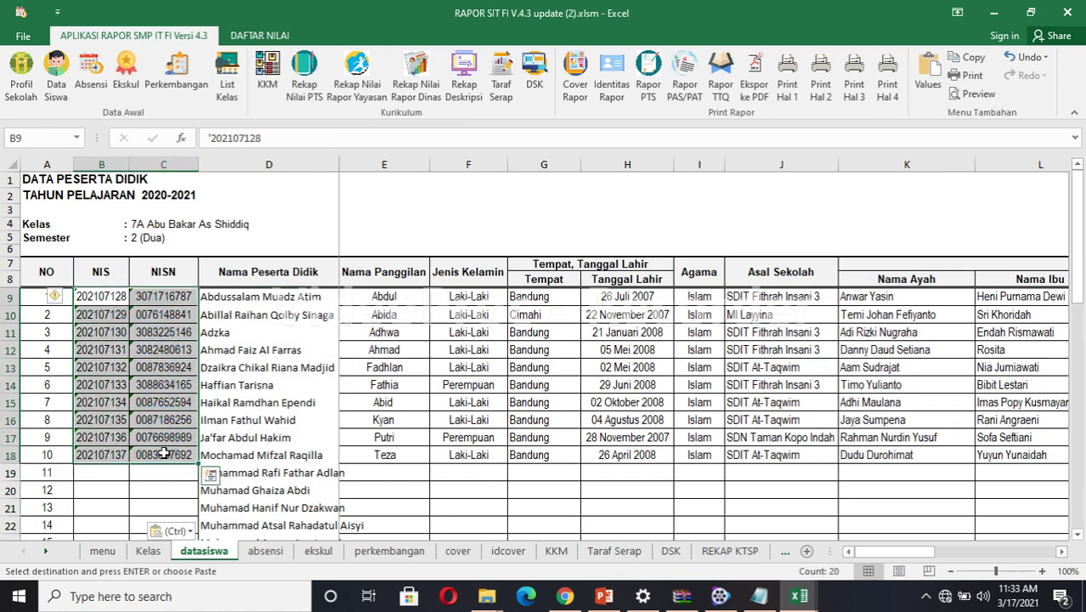
pyautogui.press('Delete')
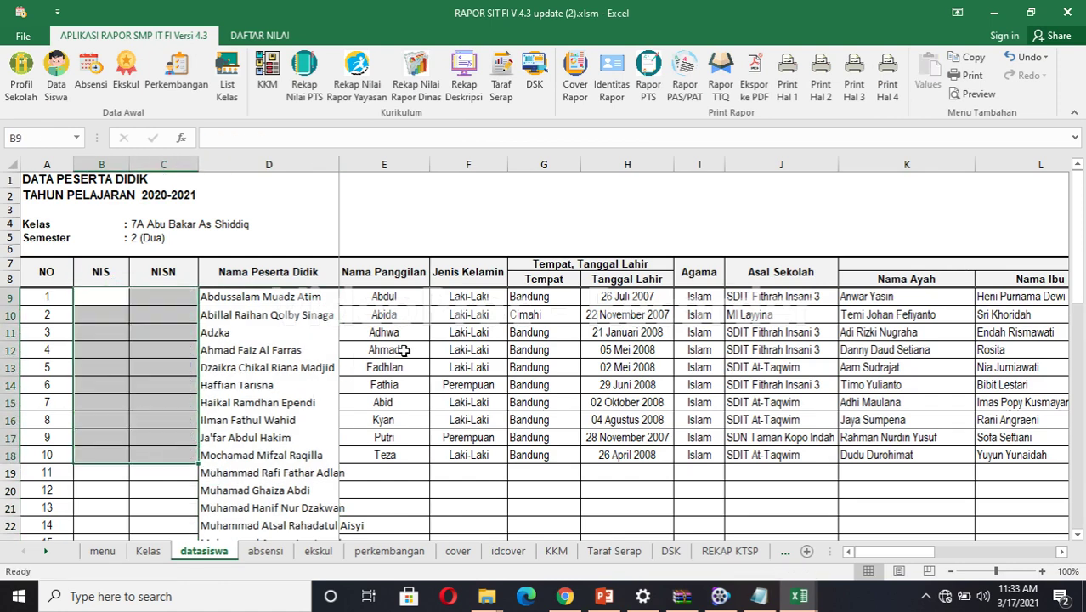
# Clear the old students' details in F9:L18 and nicknames in E9:E18.
pyautogui.moveTo(459, 301); pyautogui.dragTo(996, 457)
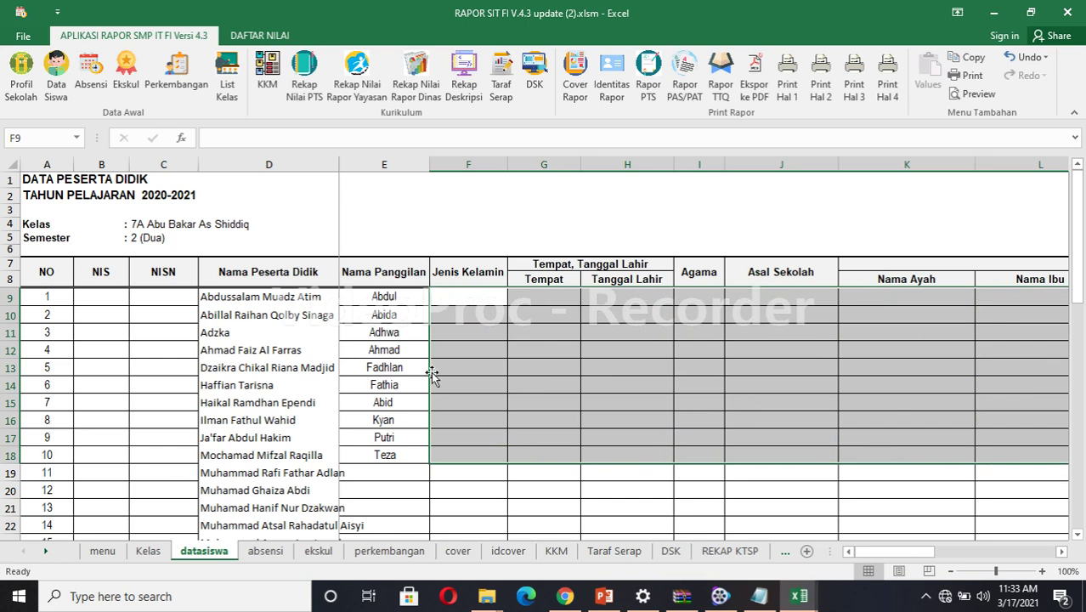
pyautogui.moveTo(389, 299); pyautogui.dragTo(392, 455)
pyautogui.press('Delete')
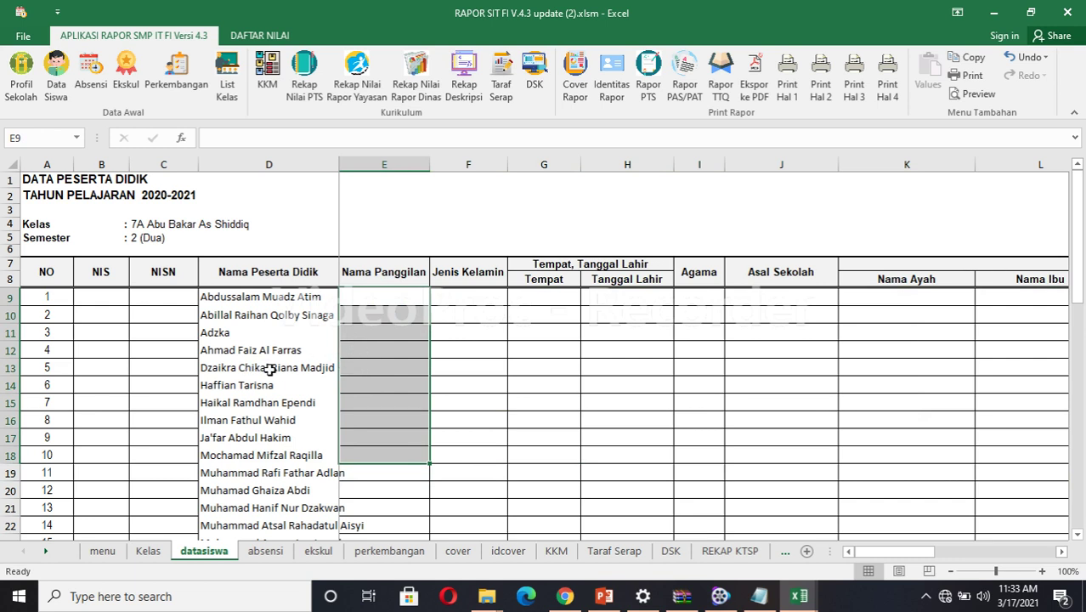
# Enter the fifth student's nickname in cell E13.
pyautogui.click(361, 369)
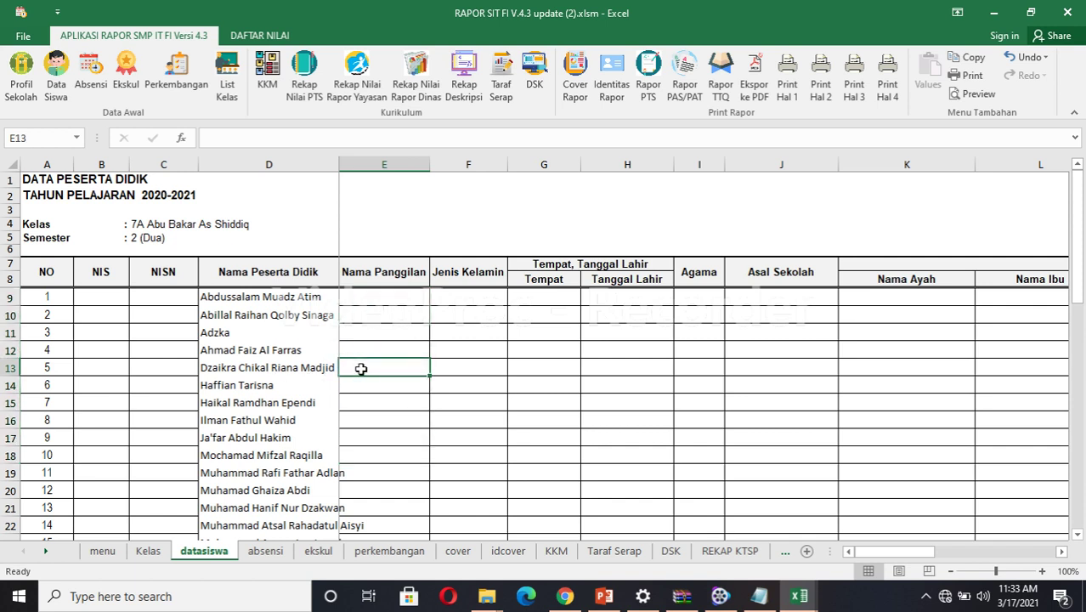
pyautogui.write('Chikal')
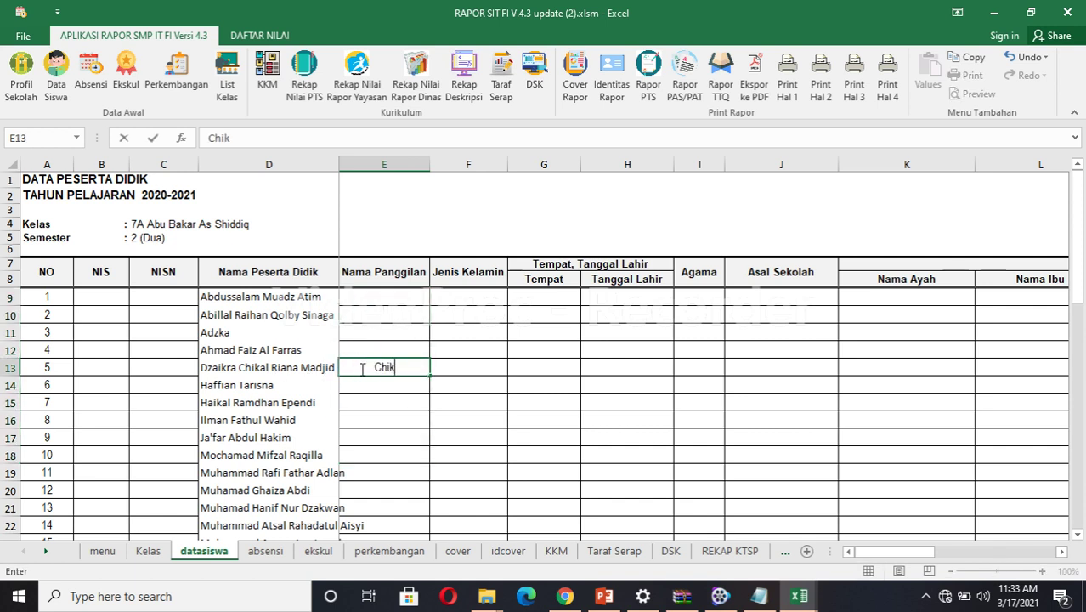
pyautogui.click(377, 406)
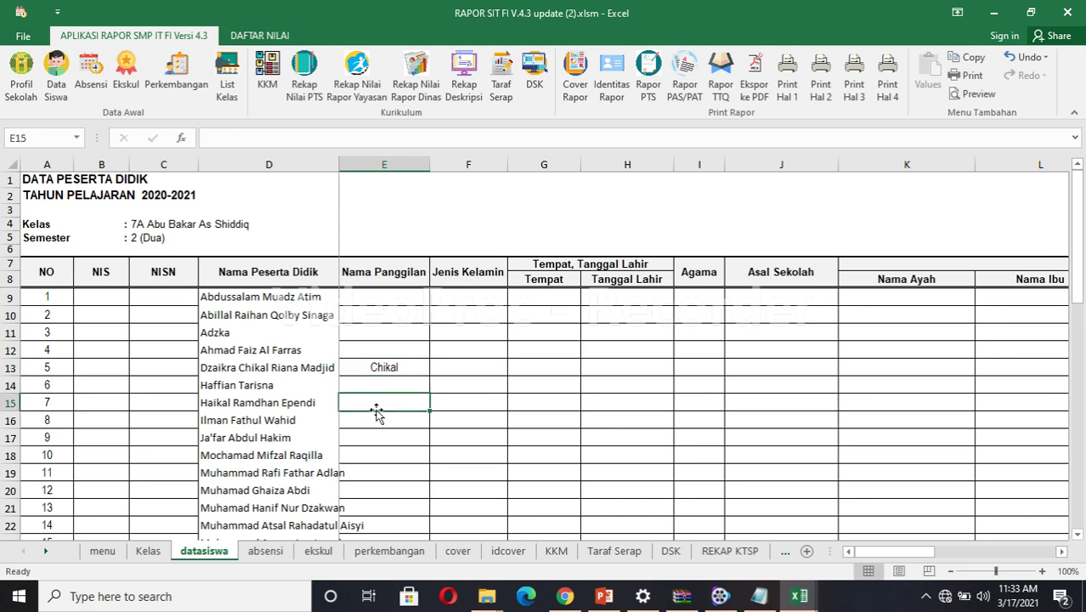
pyautogui.click(170, 297)
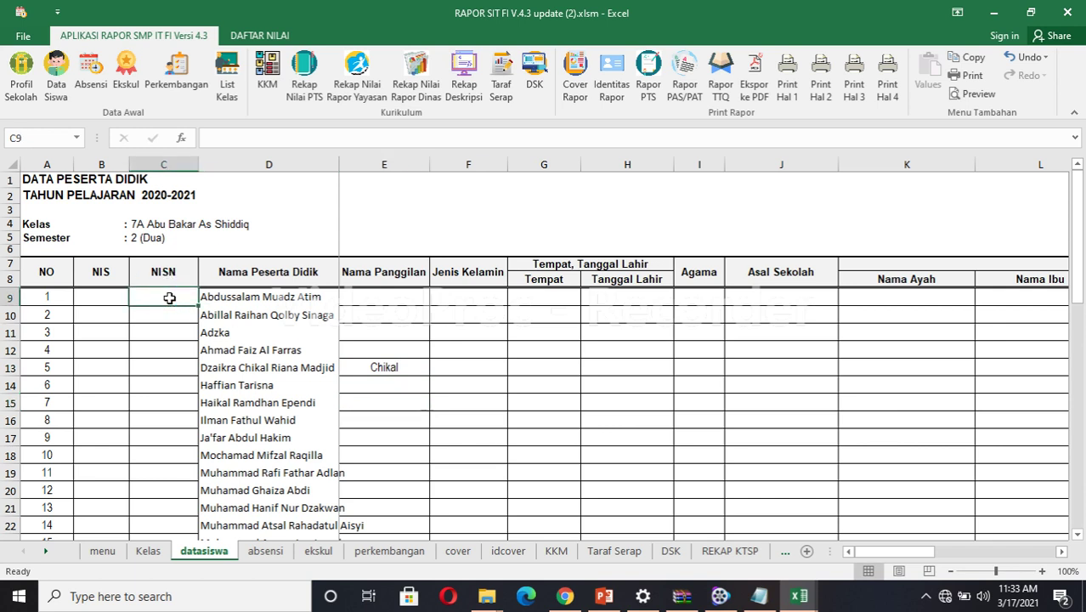
pyautogui.click(113, 297)
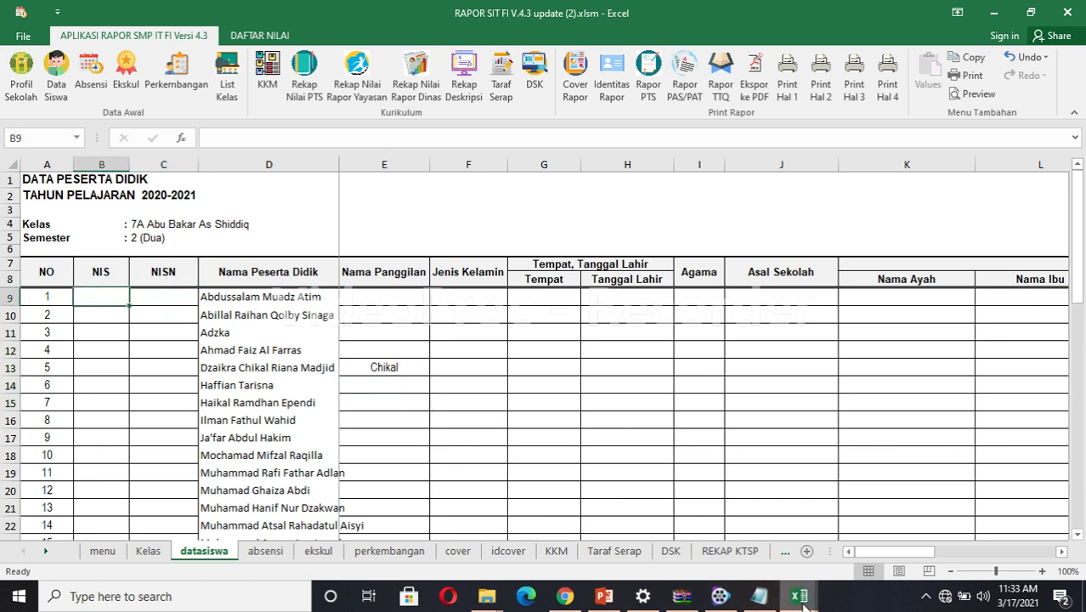
pyautogui.moveTo(800, 595)
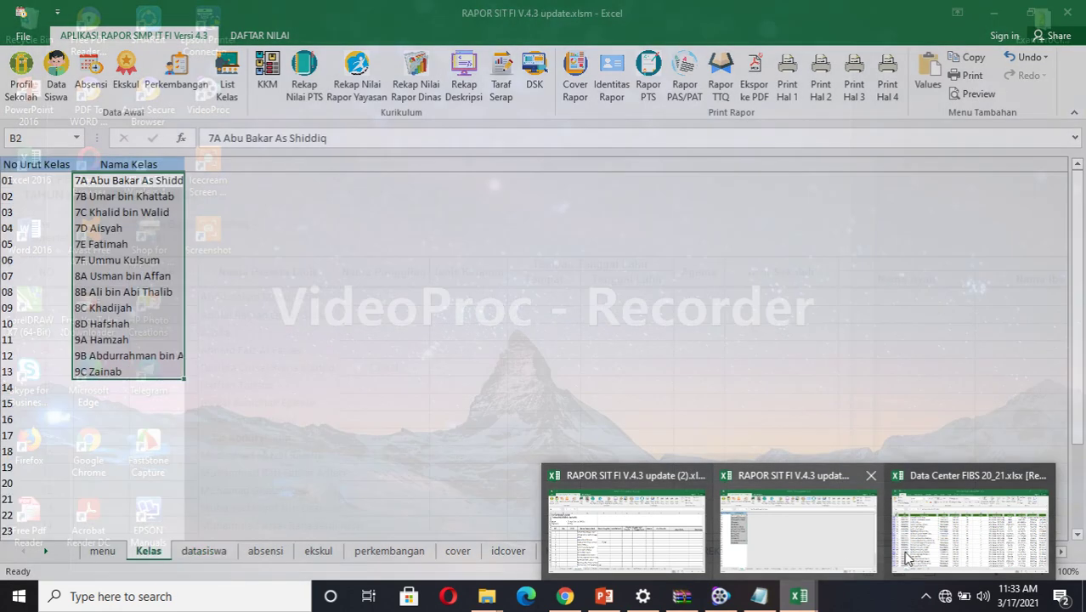
# Copy the 25 filtered 7A NIS numbers from column B of Data Center FIBS, then return to RAPOR SIT FI.
pyautogui.moveTo(951, 551)
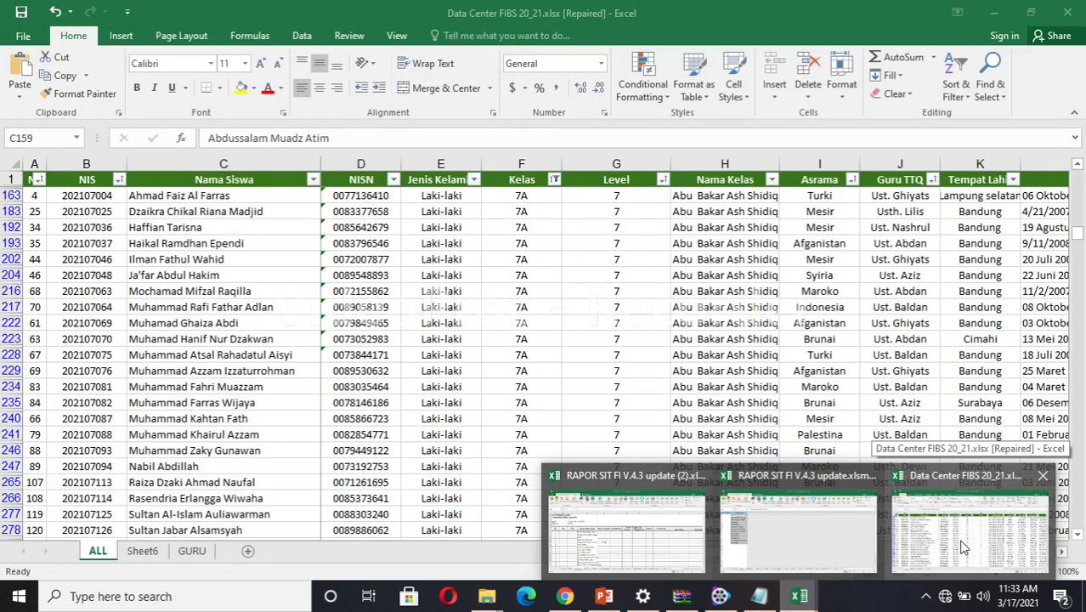
pyautogui.click(963, 547)
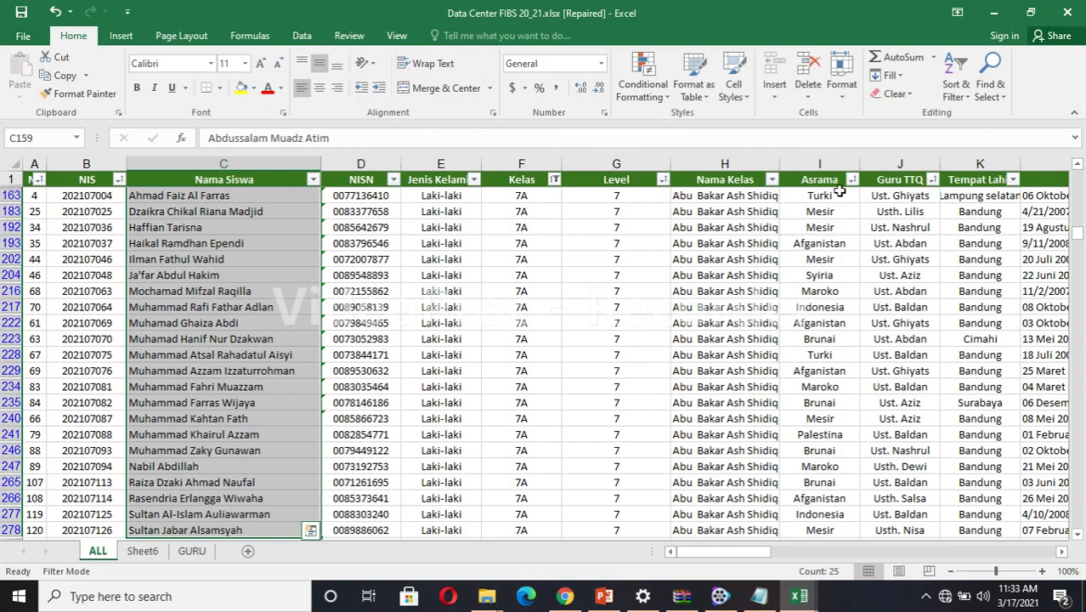
pyautogui.moveTo(1075, 231); pyautogui.dragTo(1076, 187)
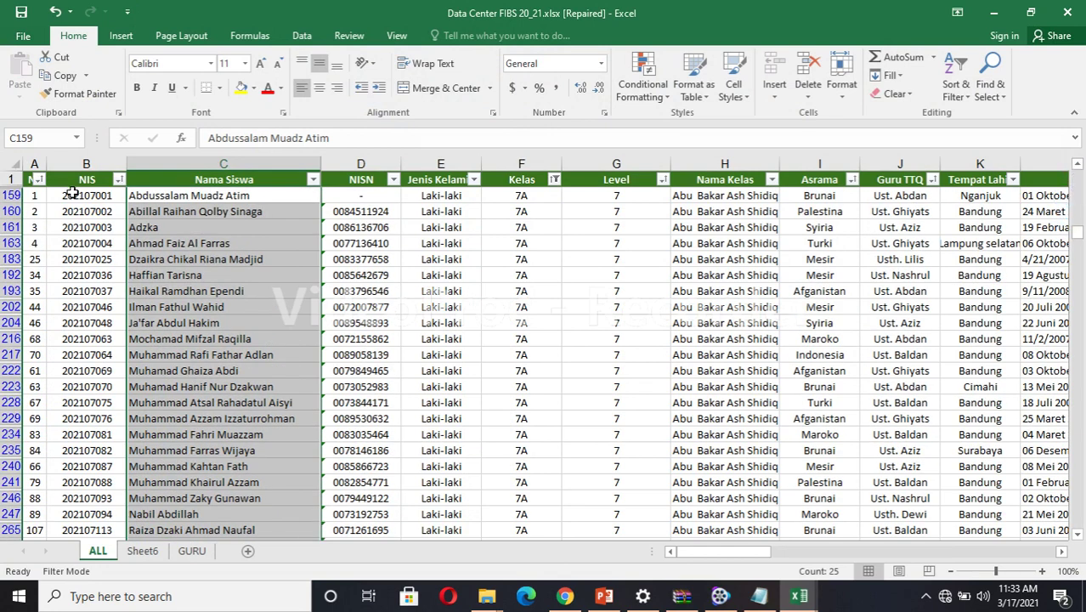
pyautogui.moveTo(85, 195); pyautogui.dragTo(93, 510)
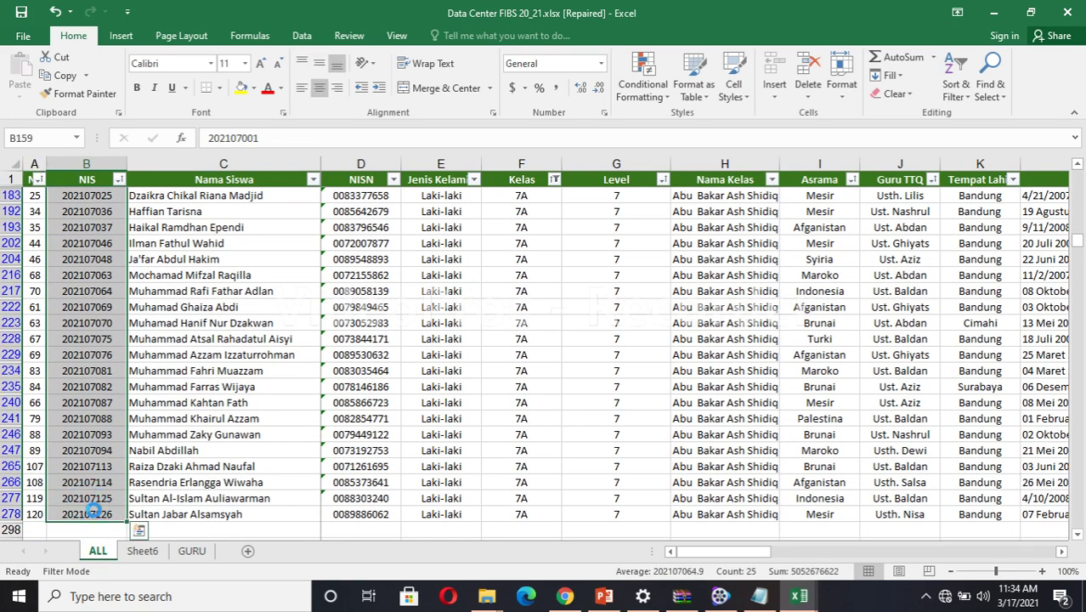
pyautogui.hotkey('ctrl', 'c')
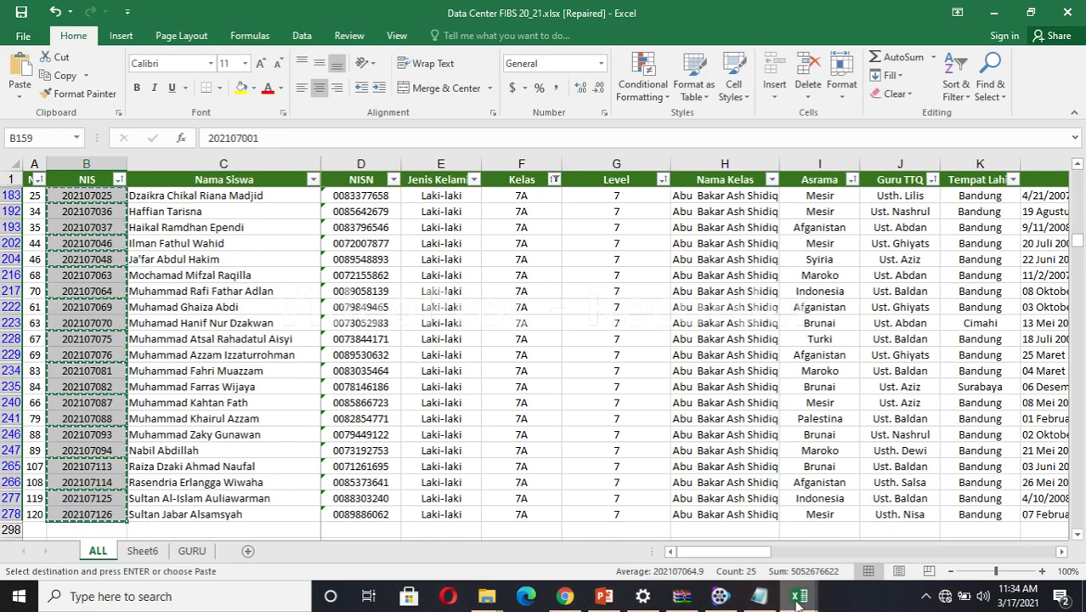
pyautogui.click(799, 597)
pyautogui.click(646, 541)
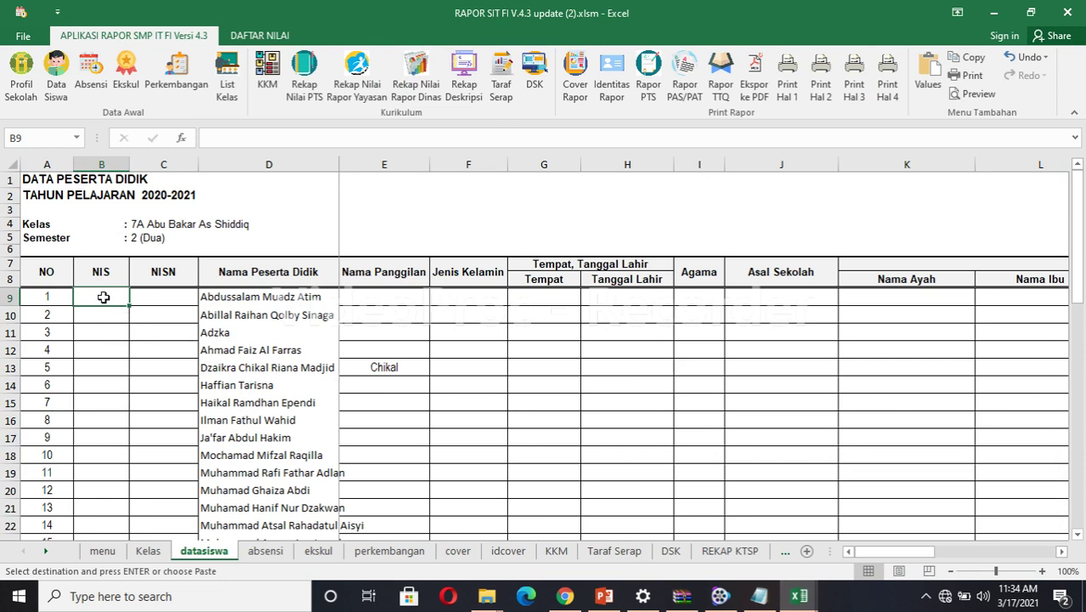
pyautogui.hotkey('ctrl', 'v')
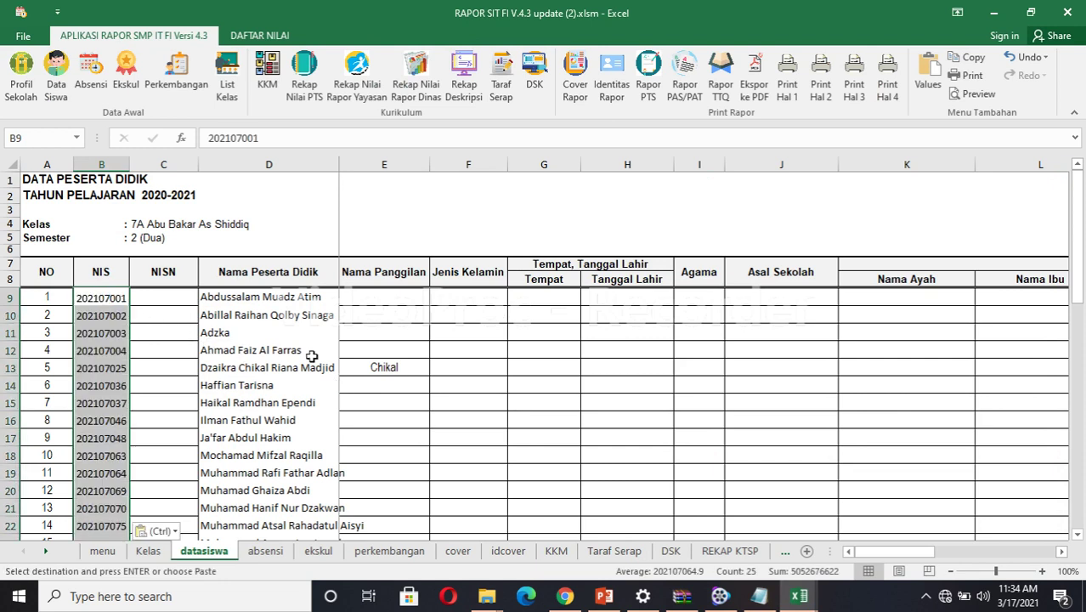
pyautogui.click(164, 298)
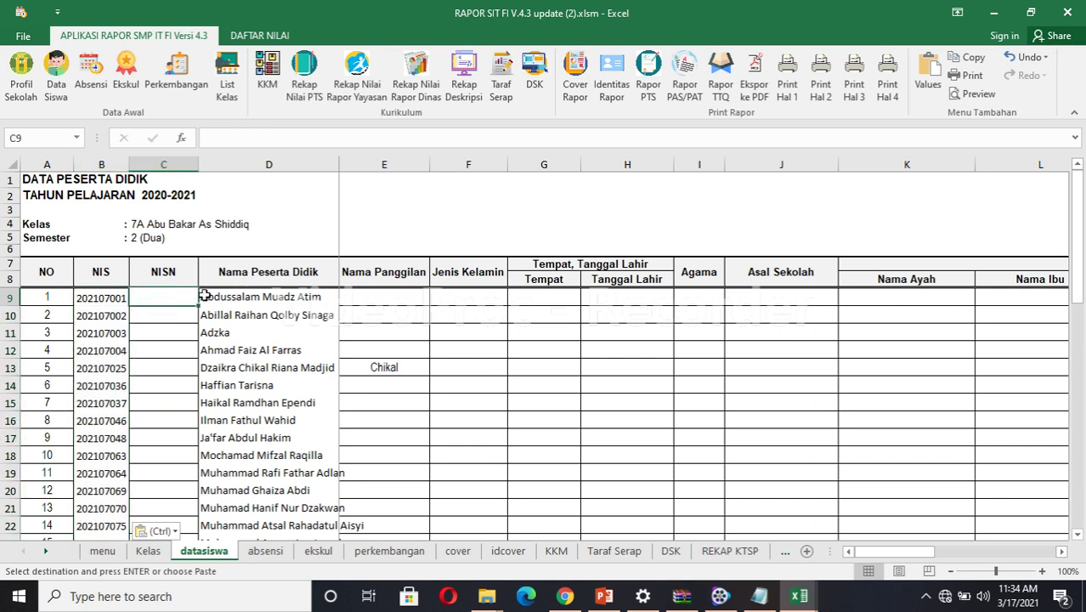
pyautogui.click(462, 301)
pyautogui.click(540, 300)
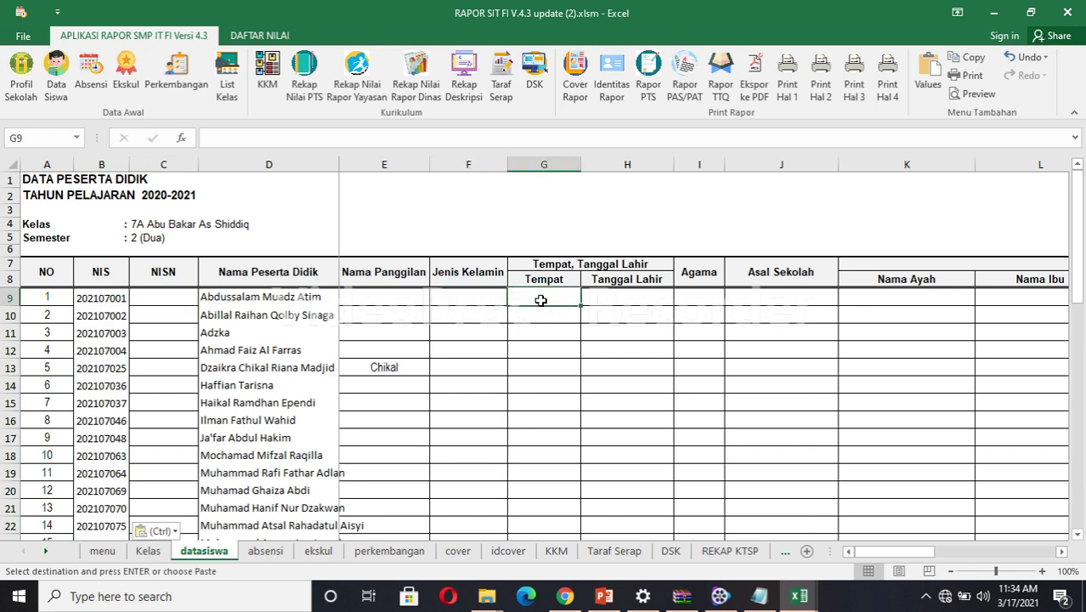
pyautogui.click(625, 300)
pyautogui.click(691, 292)
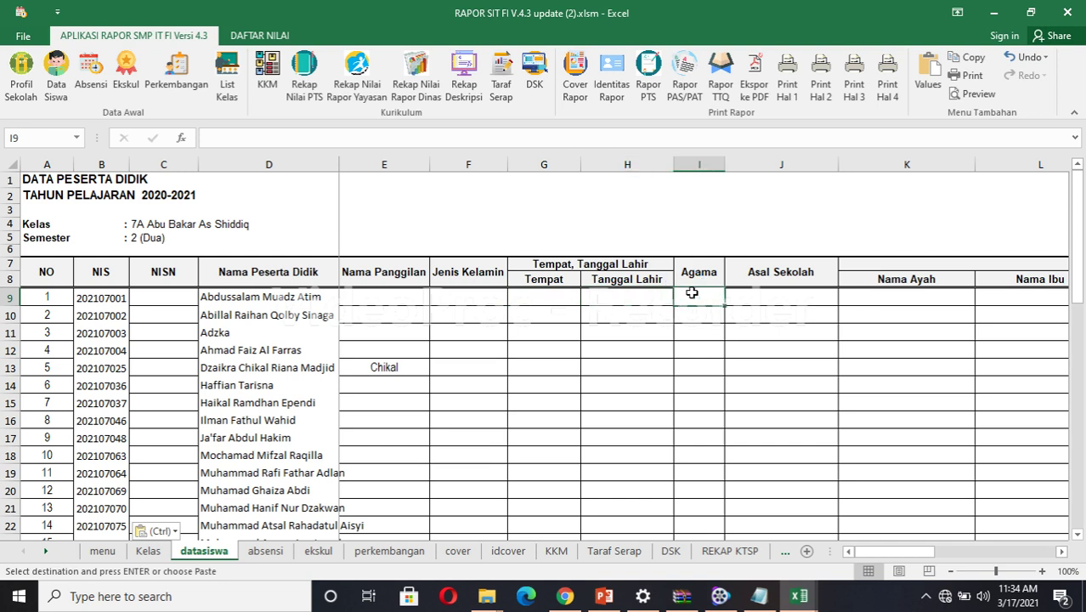
pyautogui.click(788, 291)
pyautogui.click(875, 293)
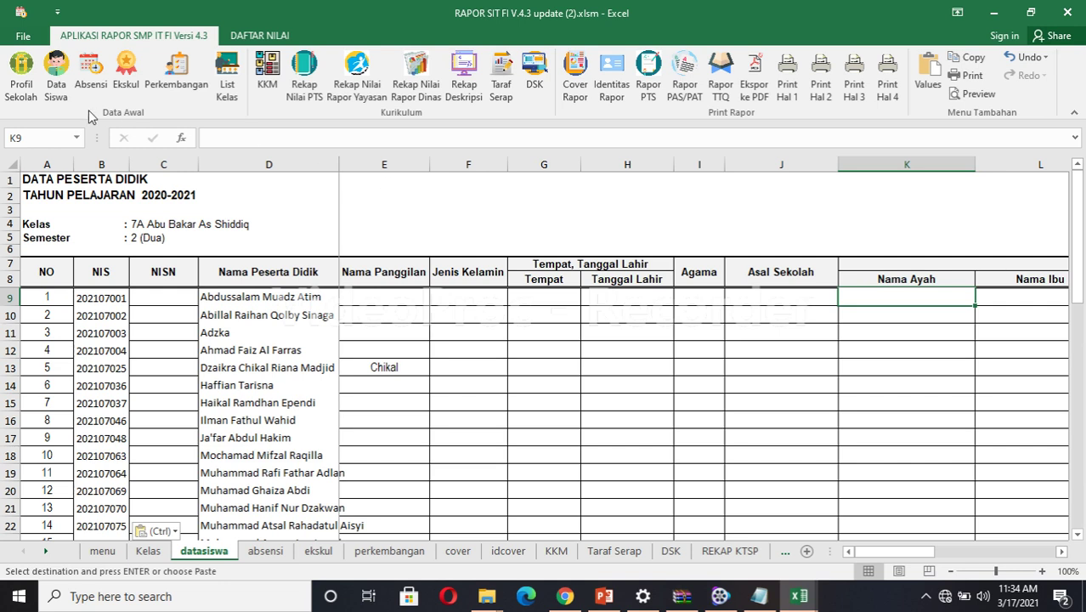
pyautogui.click(56, 65)
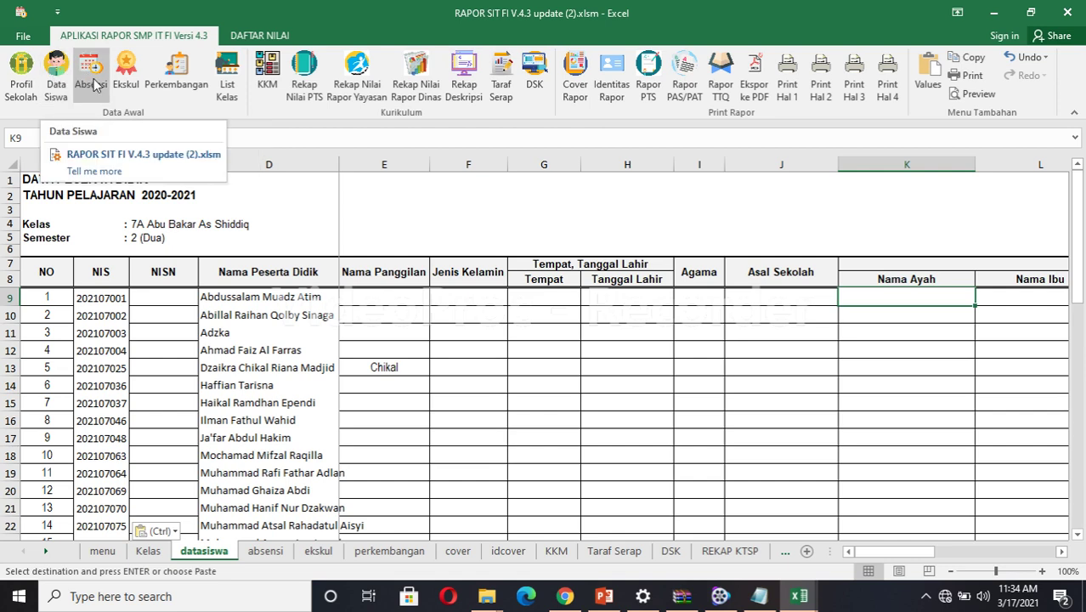
# Enter 1 in E9 (S) and 2 in F9 (I) on the absensi sheet for student 1.
pyautogui.click(92, 81)
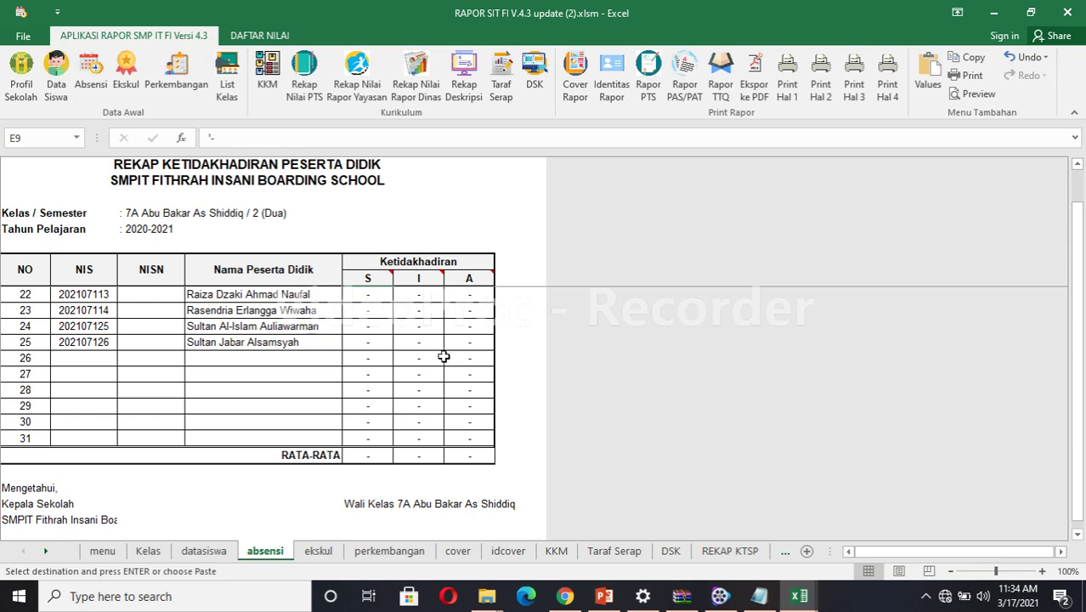
pyautogui.moveTo(1076, 444); pyautogui.dragTo(1072, 365)
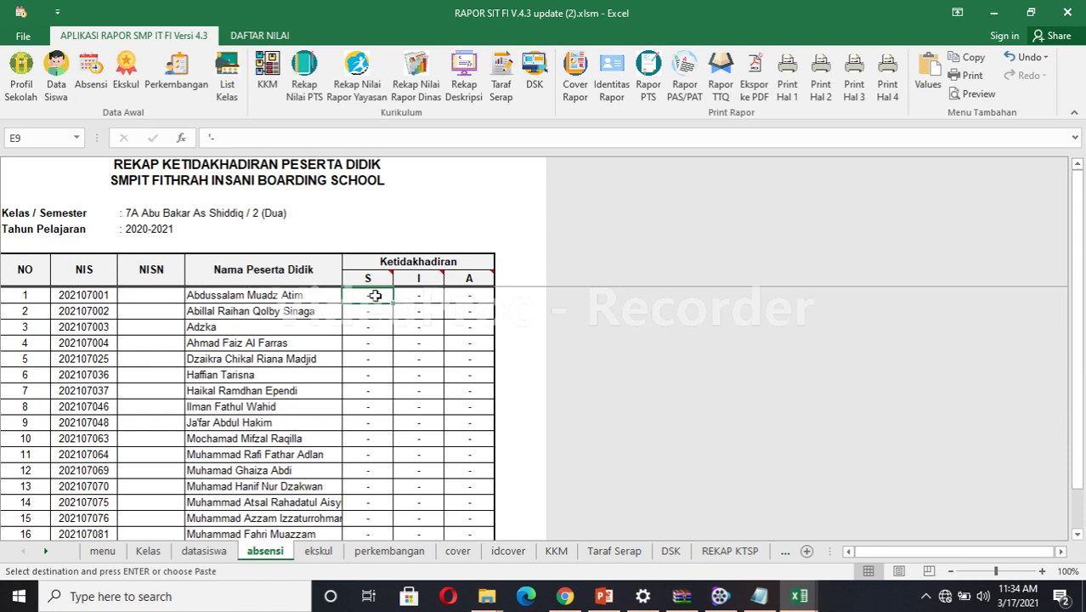
pyautogui.write('1')
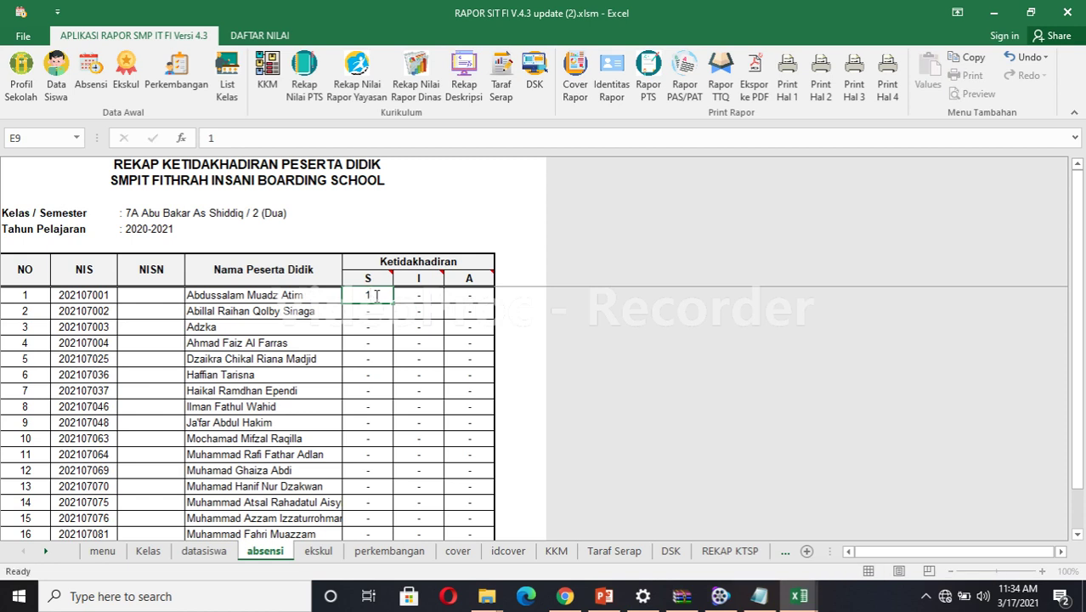
pyautogui.press('Tab')
pyautogui.write('2')
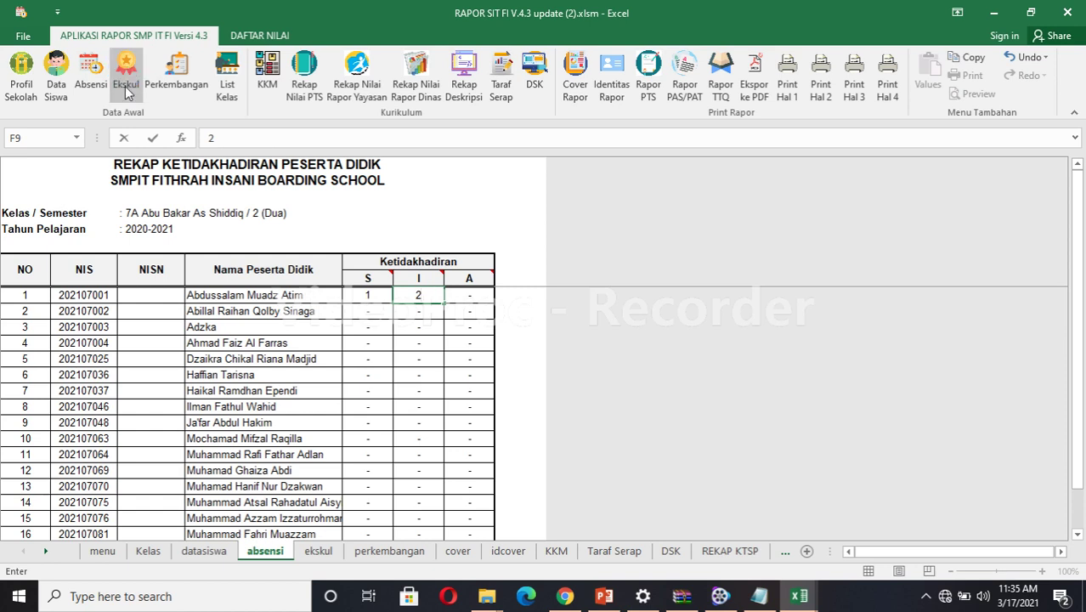
pyautogui.click(138, 295)
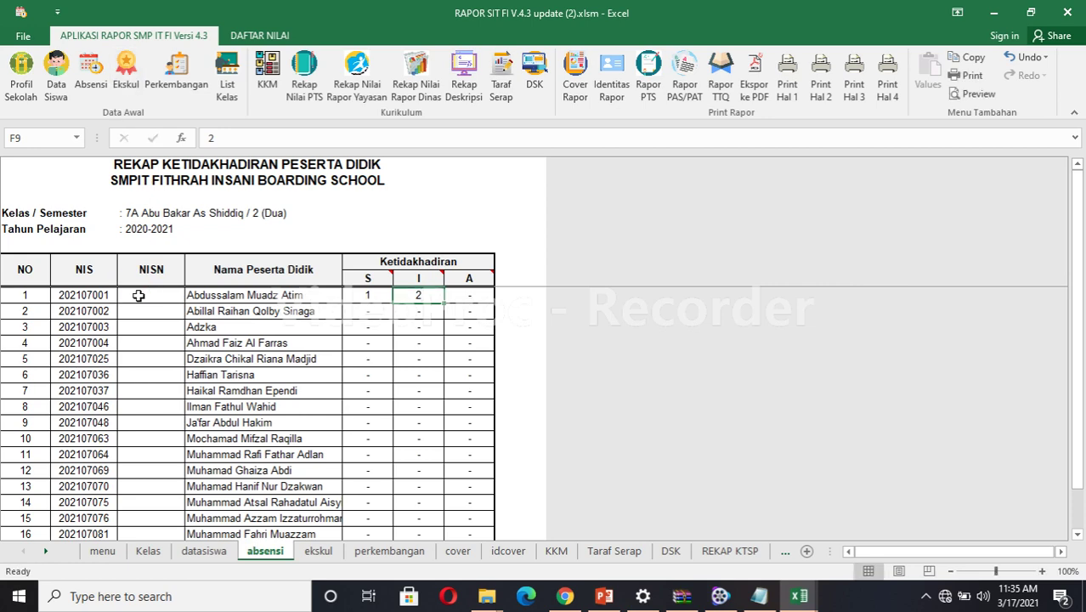
# Grade student 1's PRAMUKA B in G9 and enter Renang graded B in H9 and I9.
pyautogui.click(125, 73)
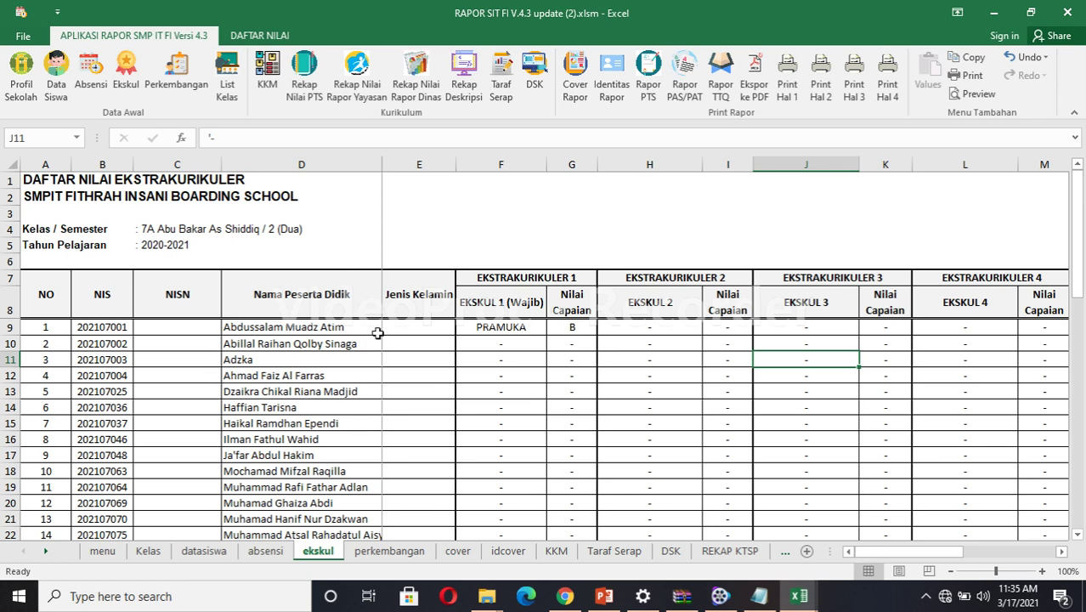
pyautogui.click(499, 328)
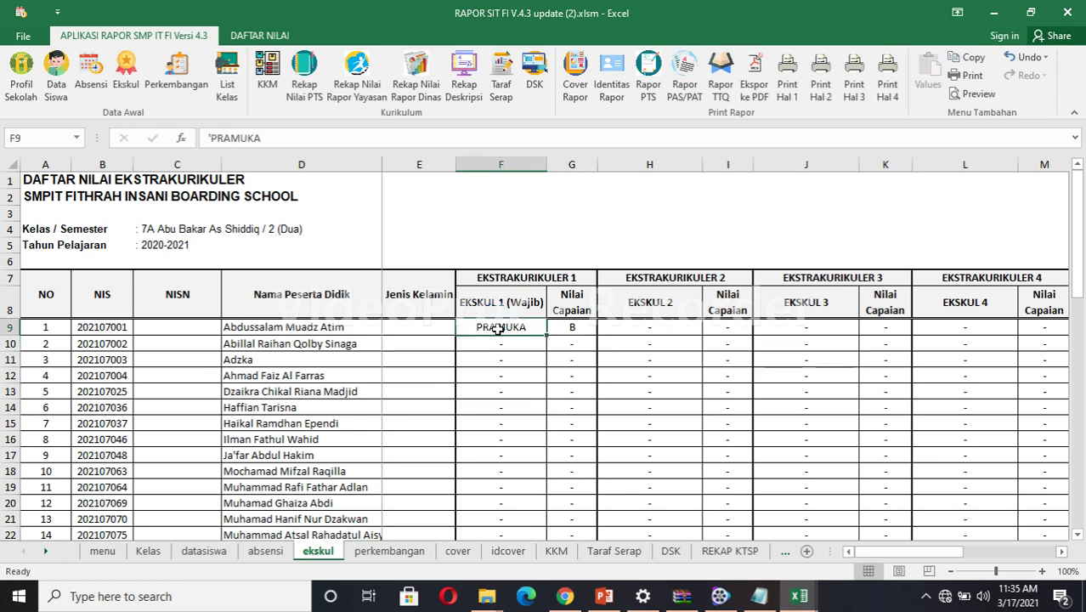
pyautogui.click(571, 327)
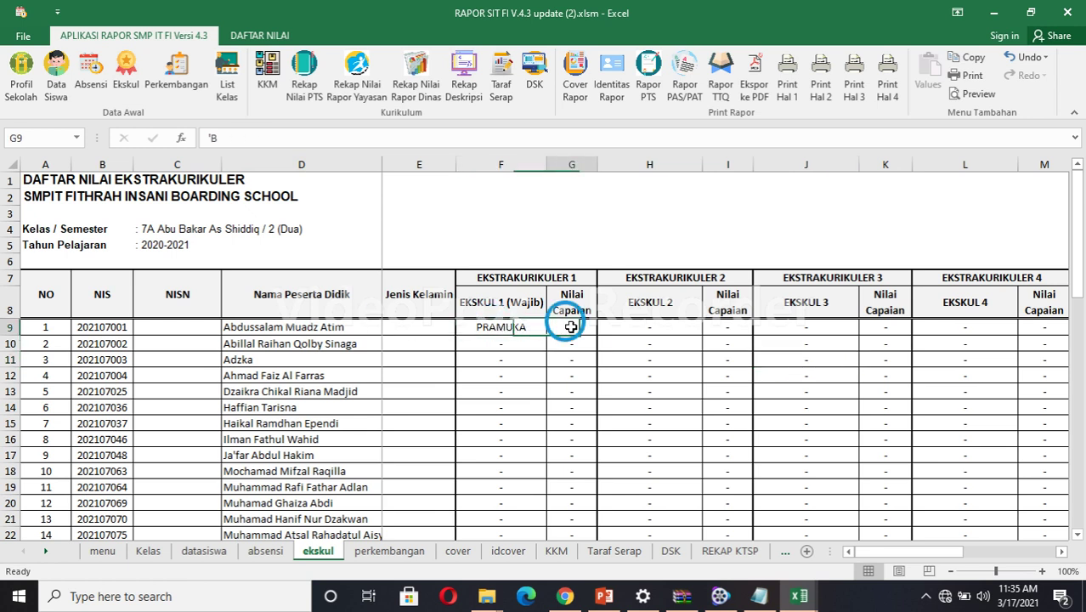
pyautogui.write('B')
pyautogui.press('Return')
pyautogui.click(616, 332)
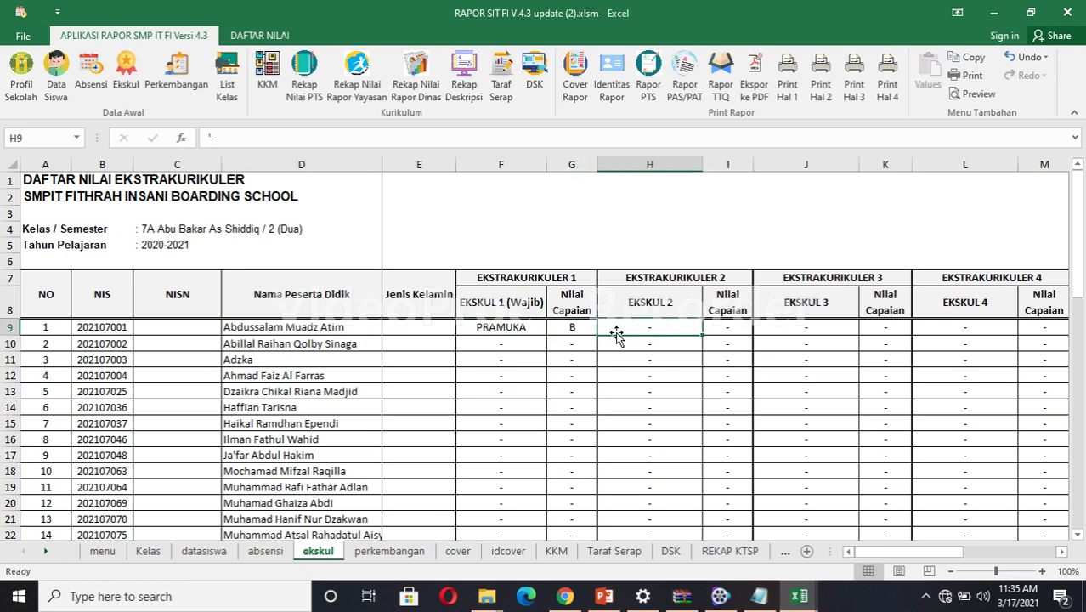
pyautogui.write('Re')
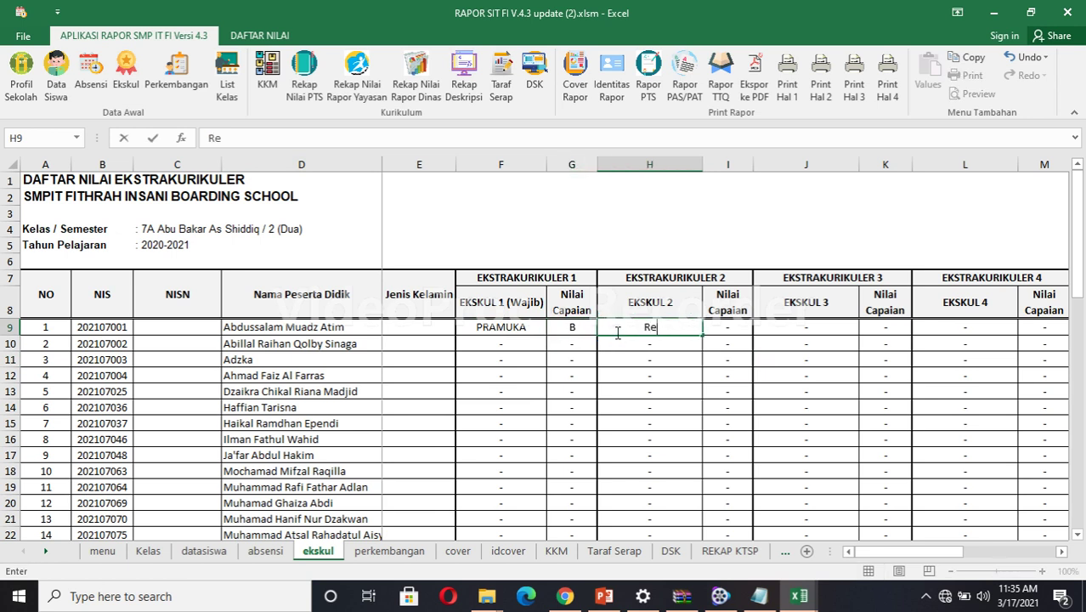
pyautogui.write('nang')
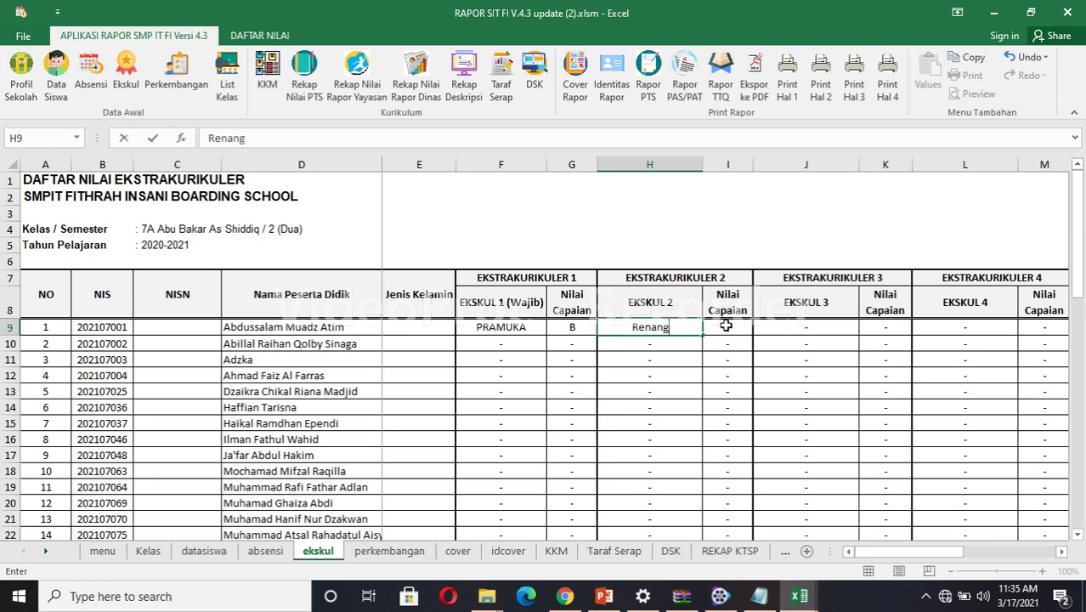
pyautogui.click(727, 326)
pyautogui.write('B')
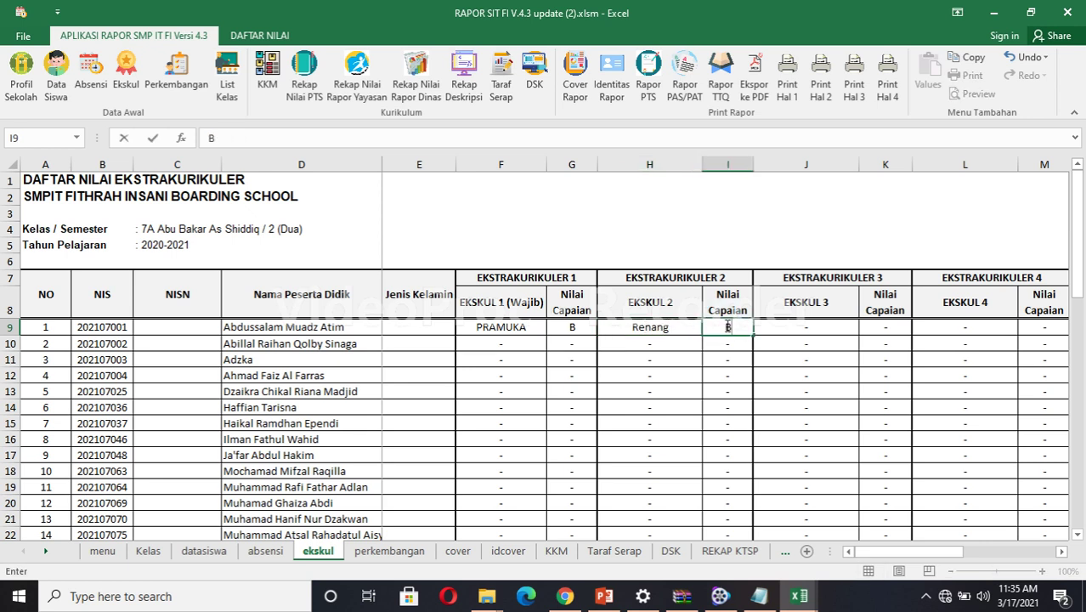
pyautogui.click(632, 355)
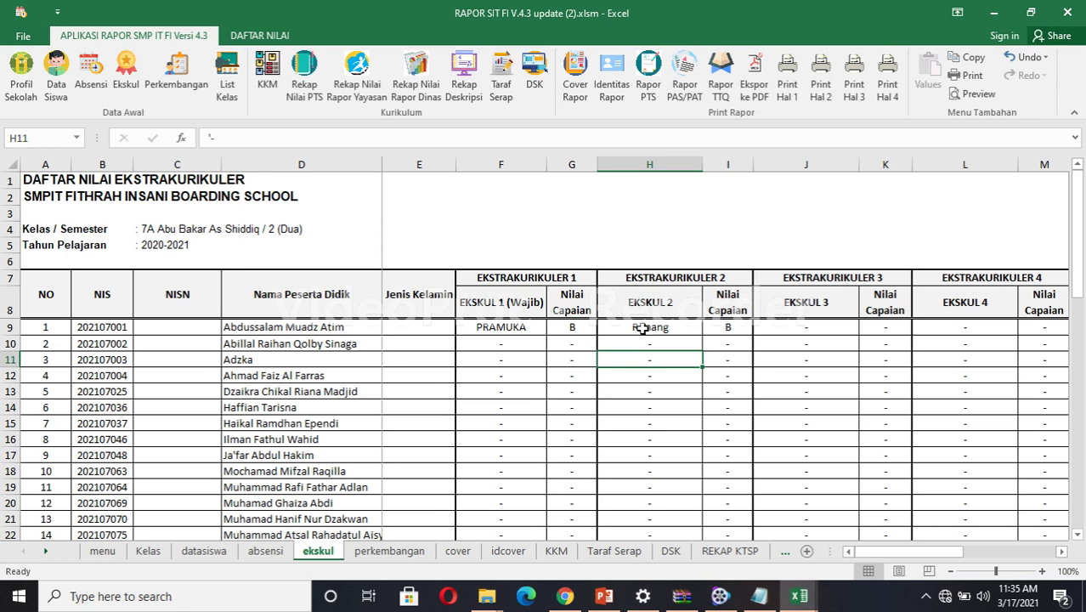
pyautogui.click(976, 329)
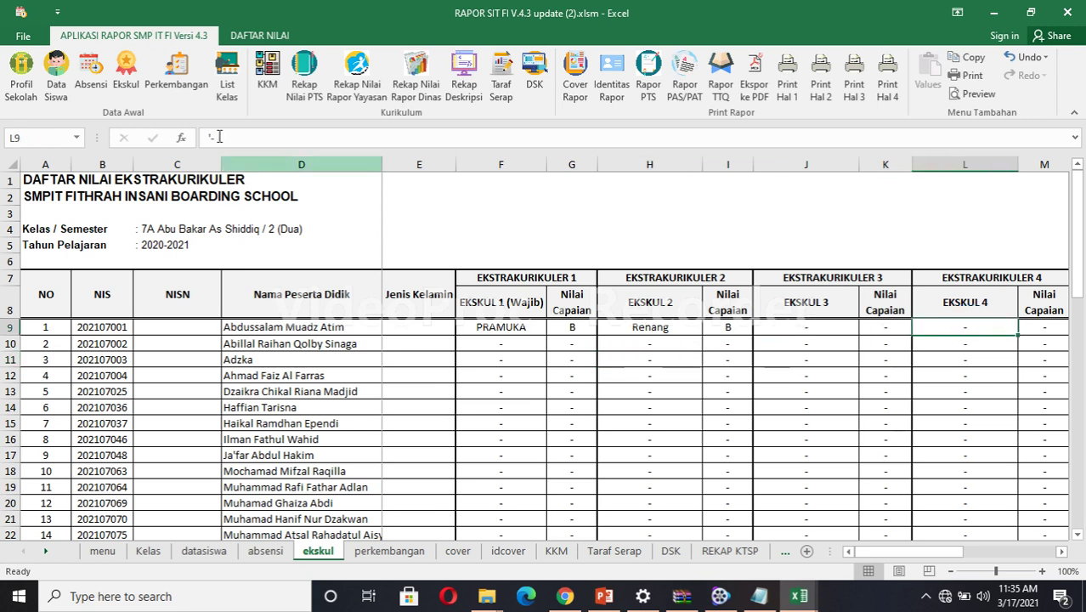
# Rate student 1's ketaatan beribadah B (I11) and berperilaku syukur SB (J11).
pyautogui.click(186, 75)
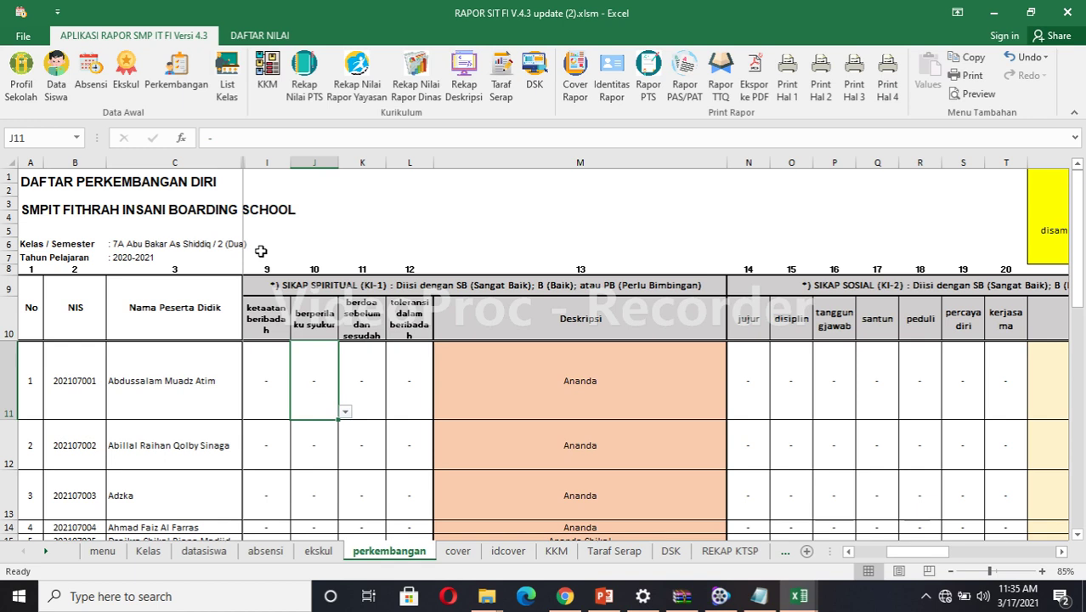
pyautogui.click(264, 373)
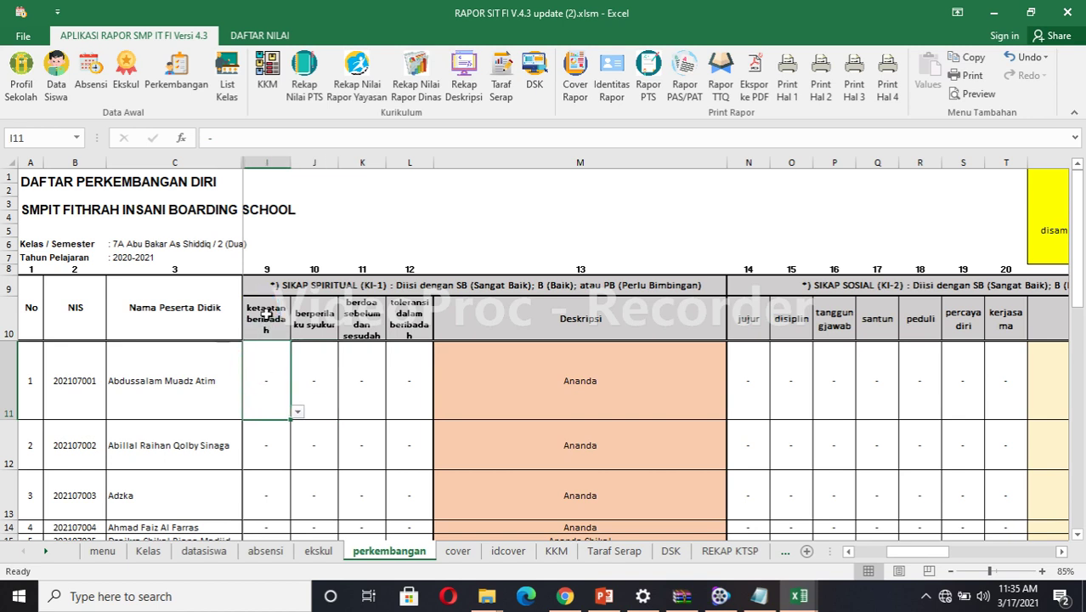
pyautogui.click(265, 381)
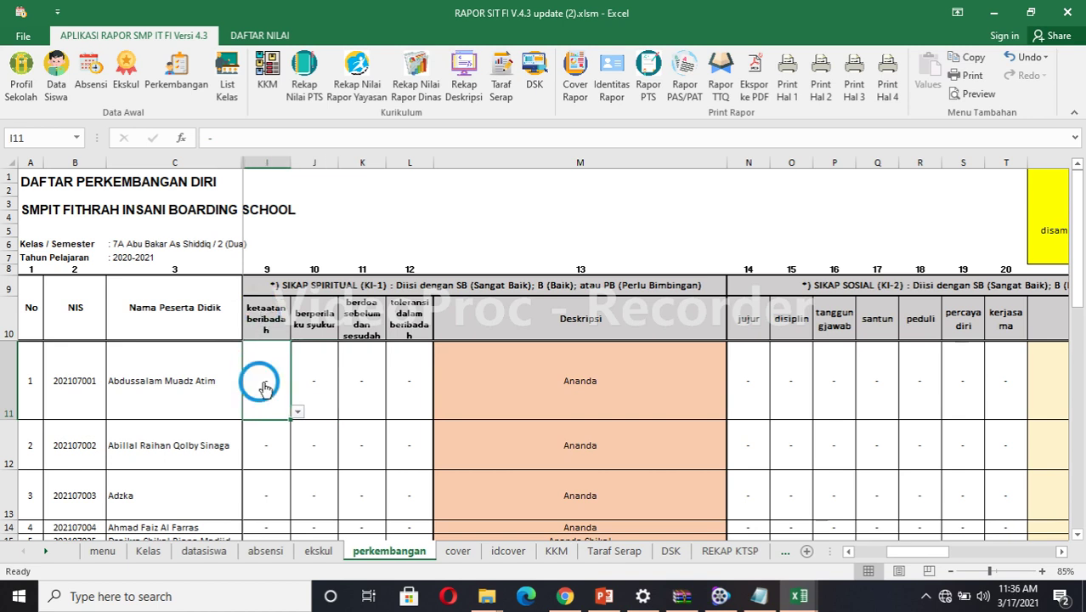
pyautogui.click(297, 412)
pyautogui.click(297, 412)
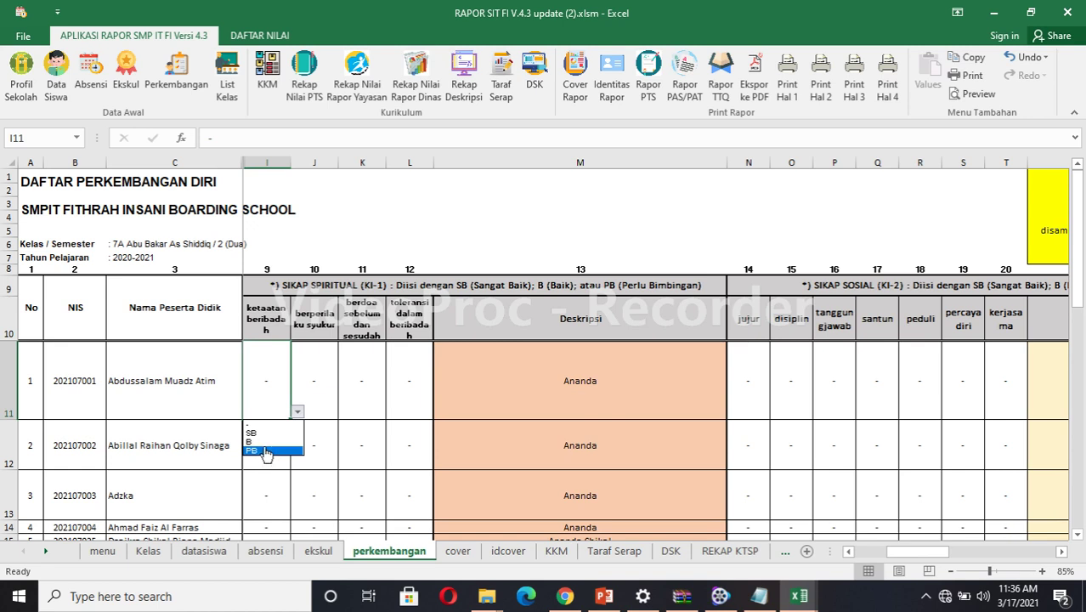
pyautogui.click(266, 442)
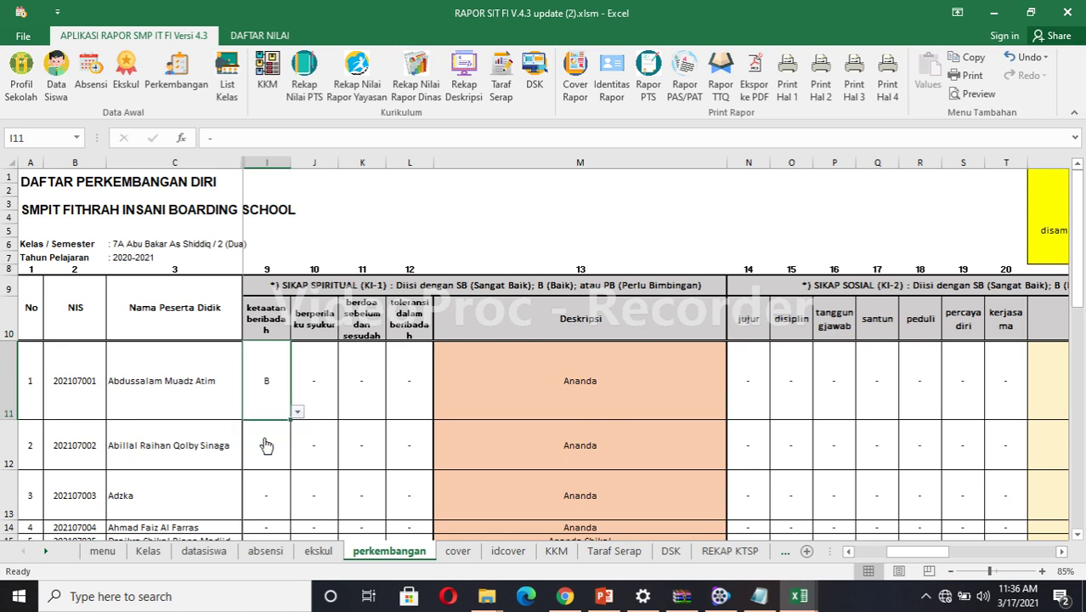
pyautogui.click(321, 387)
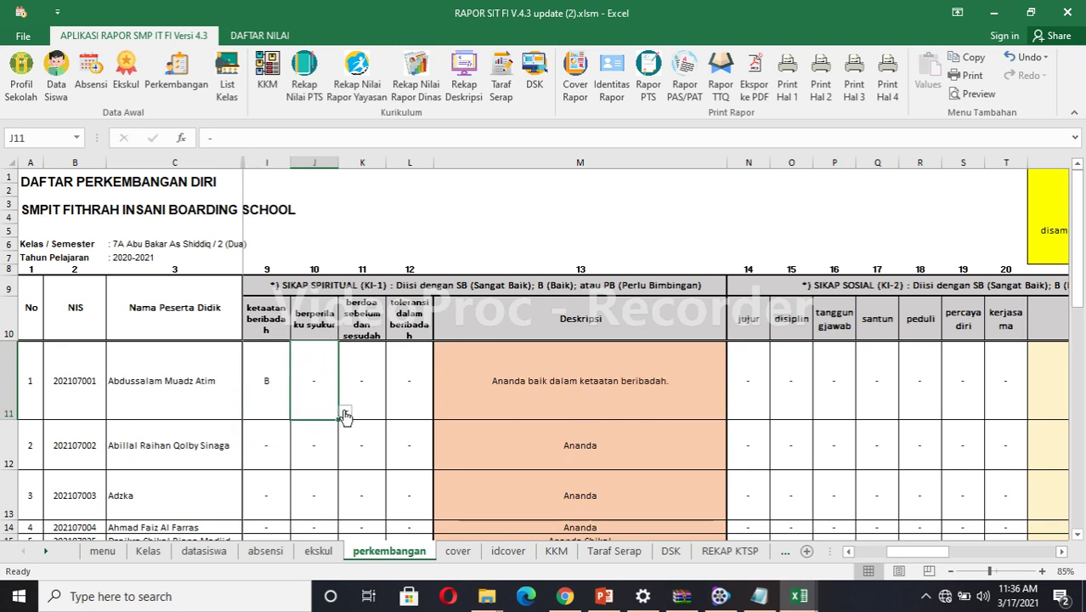
pyautogui.click(345, 411)
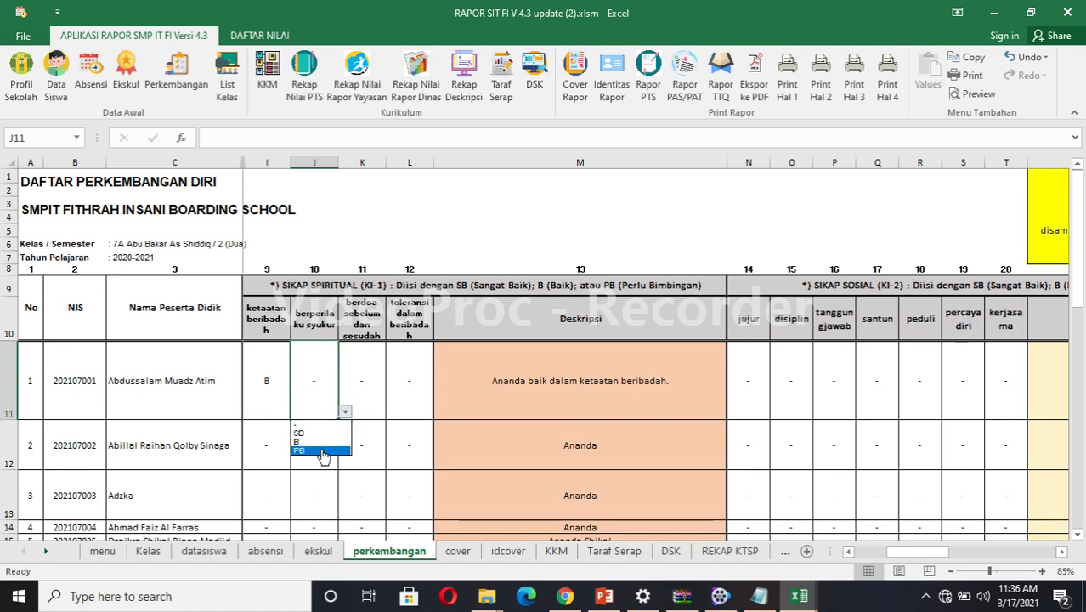
pyautogui.click(315, 433)
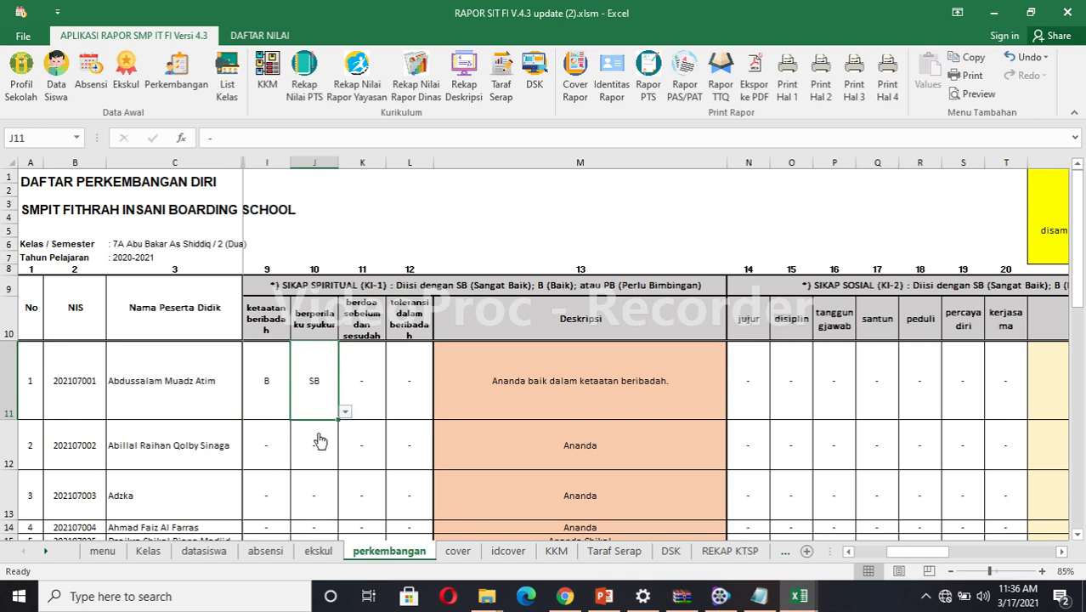
# Rate berdoa sebelum dan sesudah B (K11) and toleransi dalam beribadah PB (L11).
pyautogui.click(367, 401)
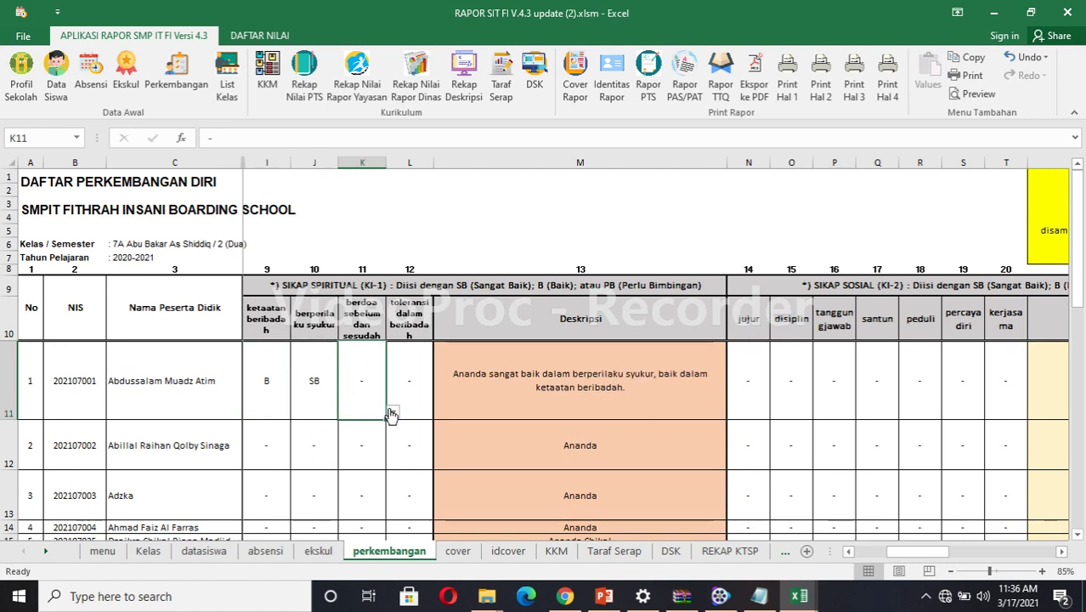
pyautogui.click(392, 414)
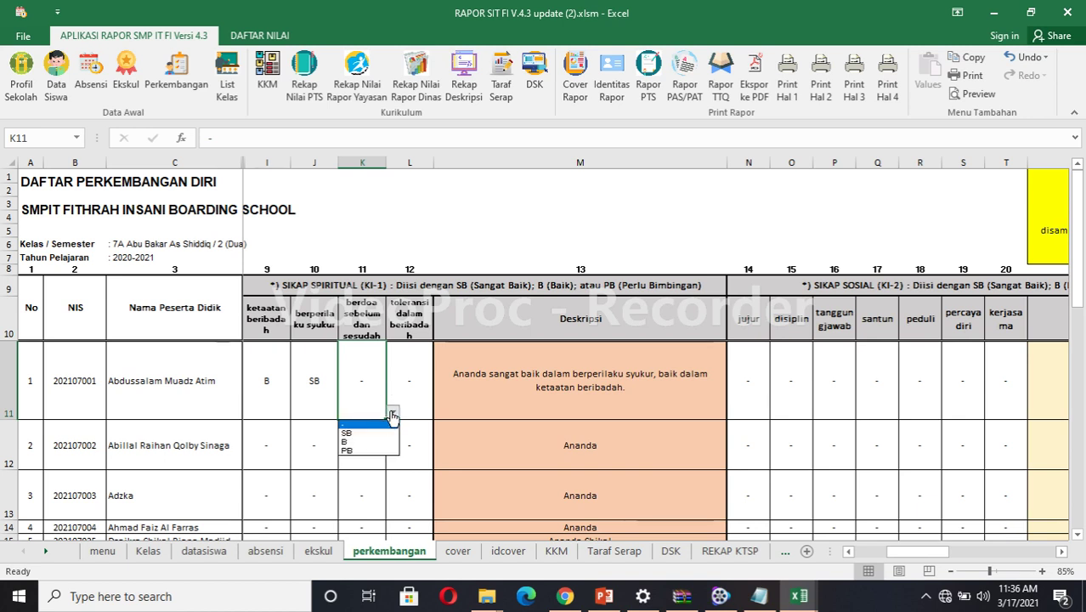
pyautogui.click(355, 442)
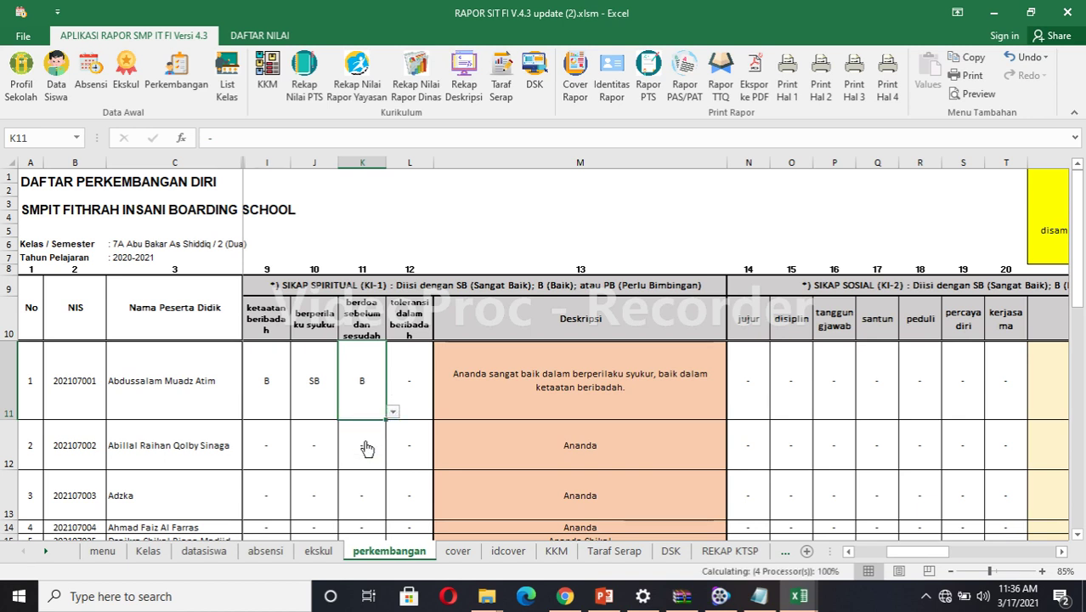
pyautogui.click(414, 389)
pyautogui.click(442, 414)
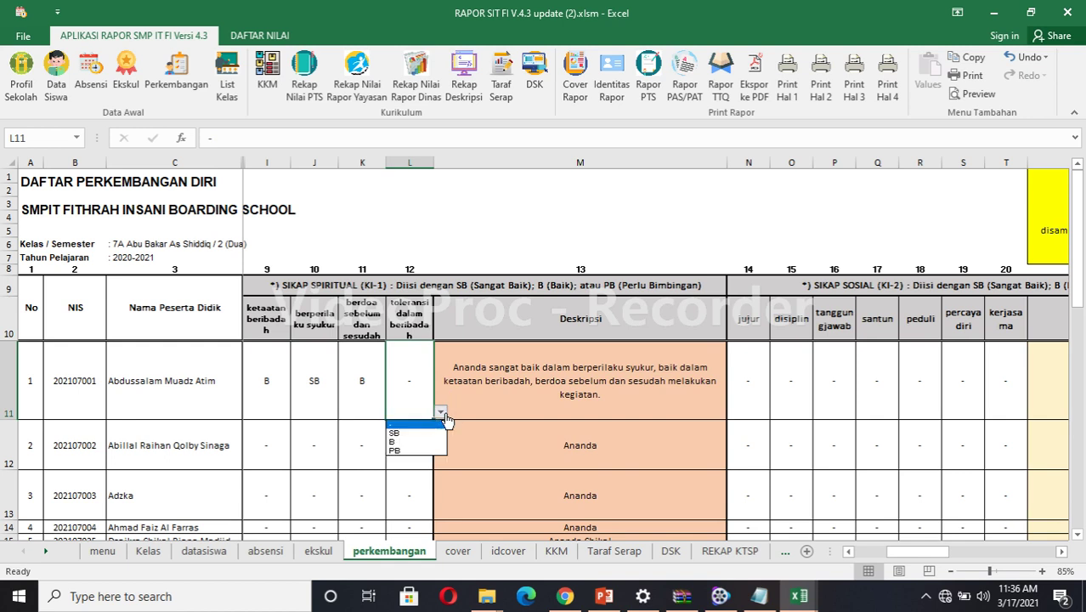
pyautogui.click(419, 451)
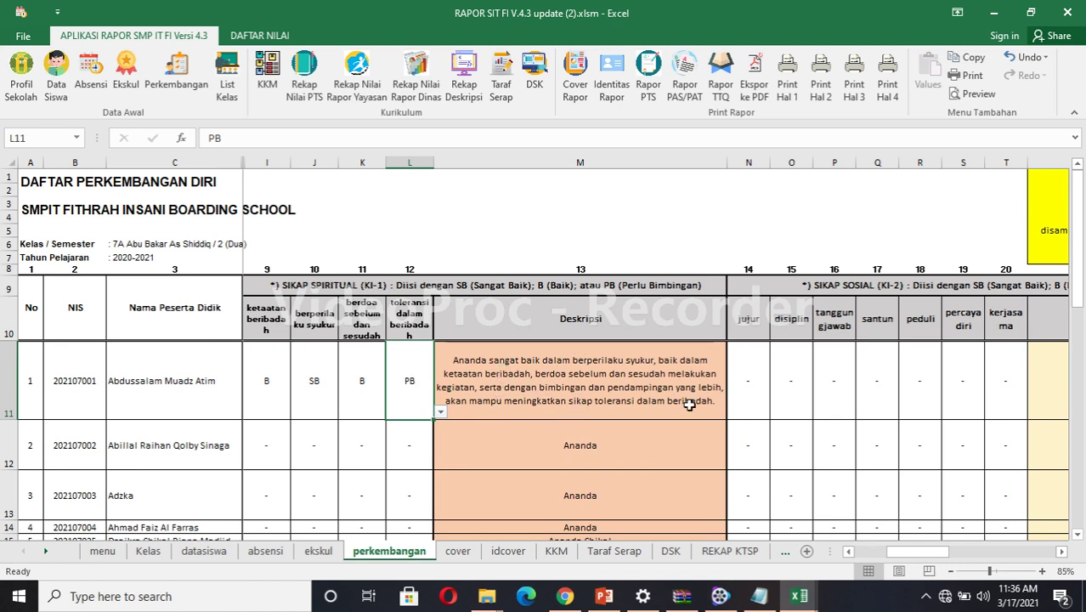
# Scroll right to check the spiritual attitude description, then back toward the social attitude columns.
pyautogui.click(1062, 554)
pyautogui.click(1062, 553)
pyautogui.click(1063, 553)
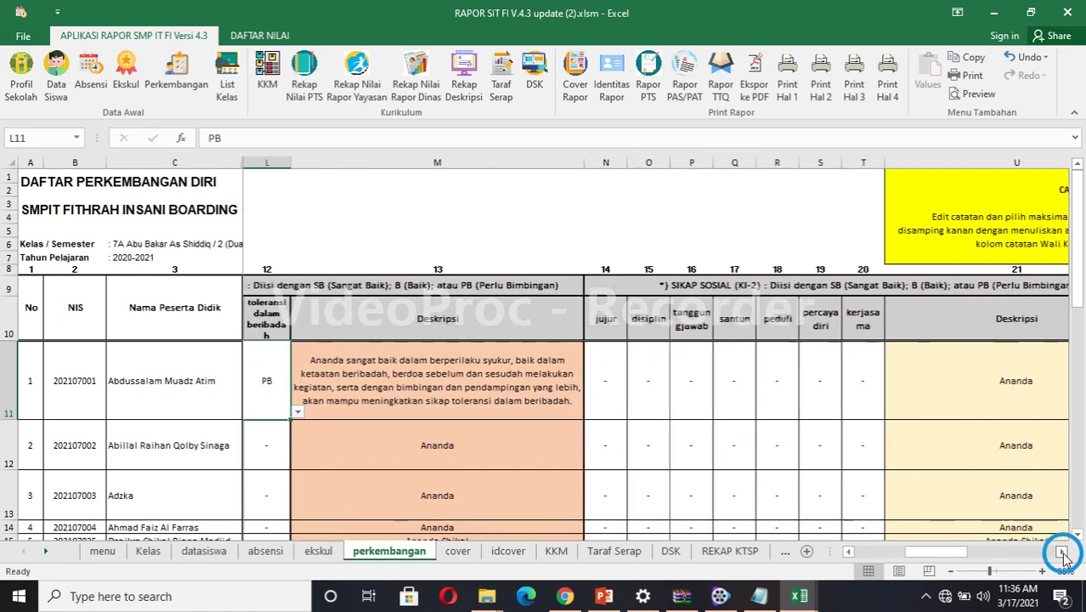
pyautogui.click(1062, 554)
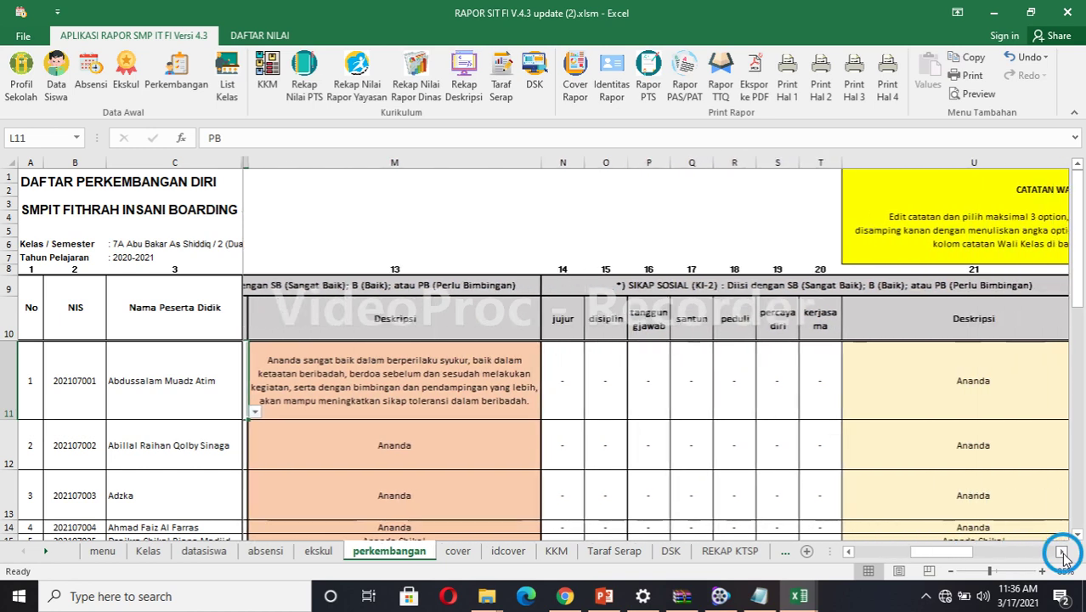
pyautogui.hscroll(2, 615, 531)
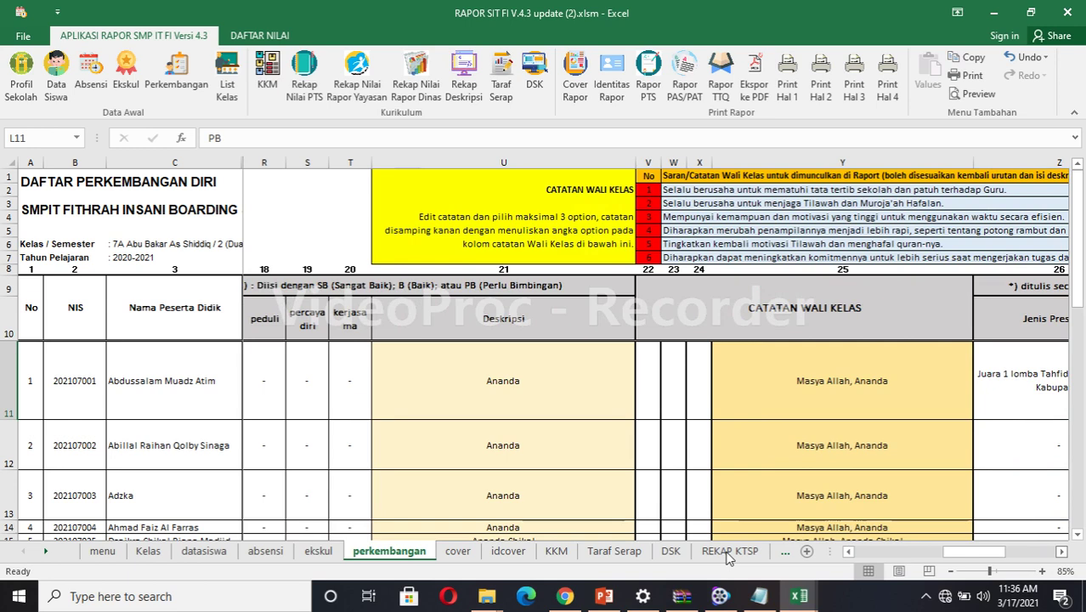
pyautogui.click(847, 552)
pyautogui.click(848, 552)
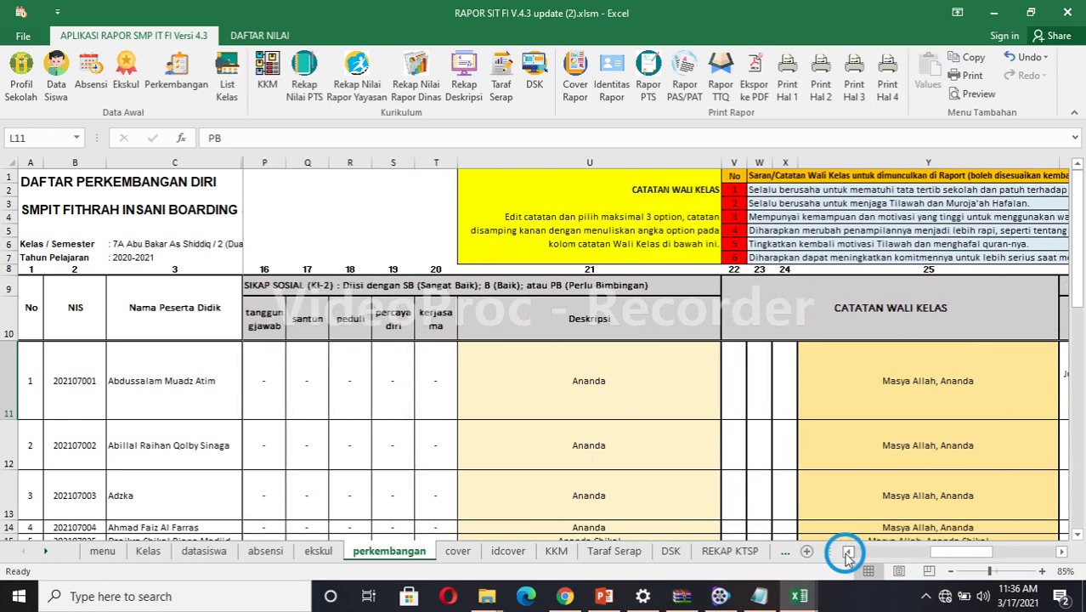
pyautogui.click(847, 551)
pyautogui.click(847, 552)
pyautogui.click(847, 552)
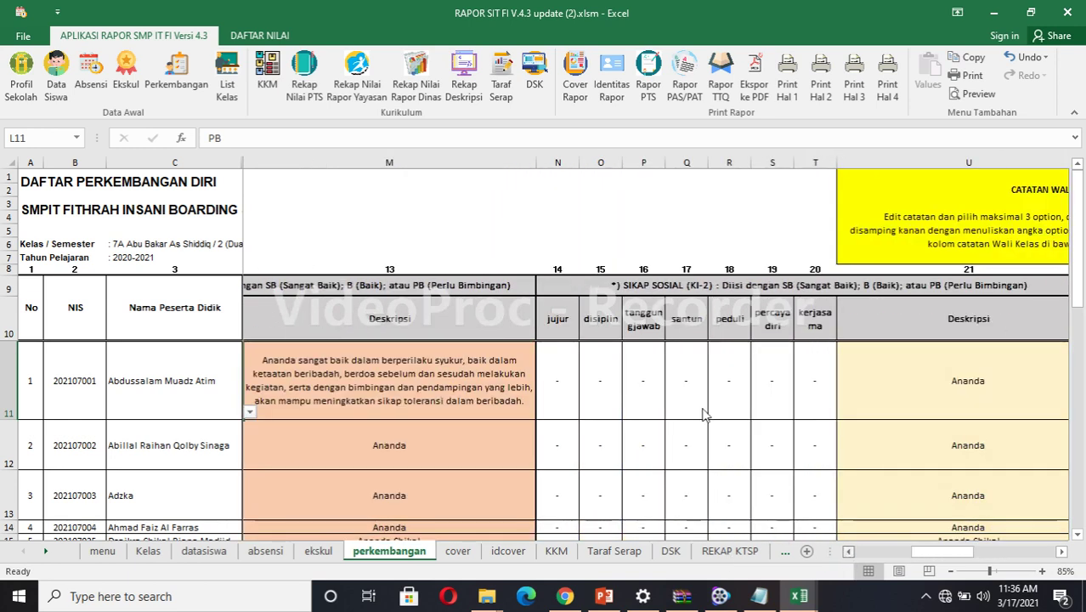
pyautogui.hscroll(-3, 693, 389)
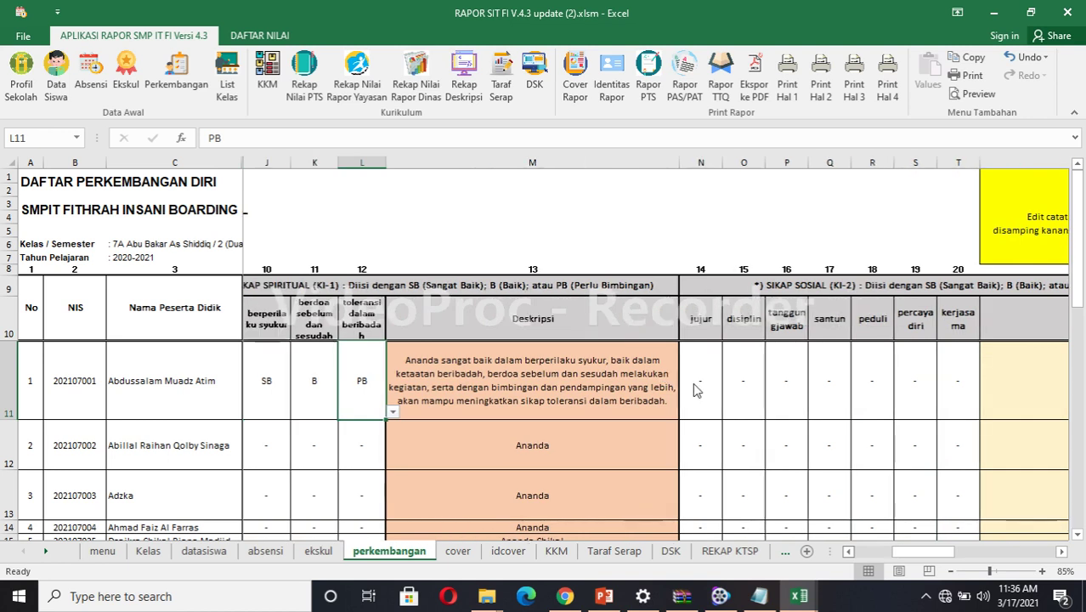
pyautogui.hscroll(-1, 693, 390)
pyautogui.click(1062, 553)
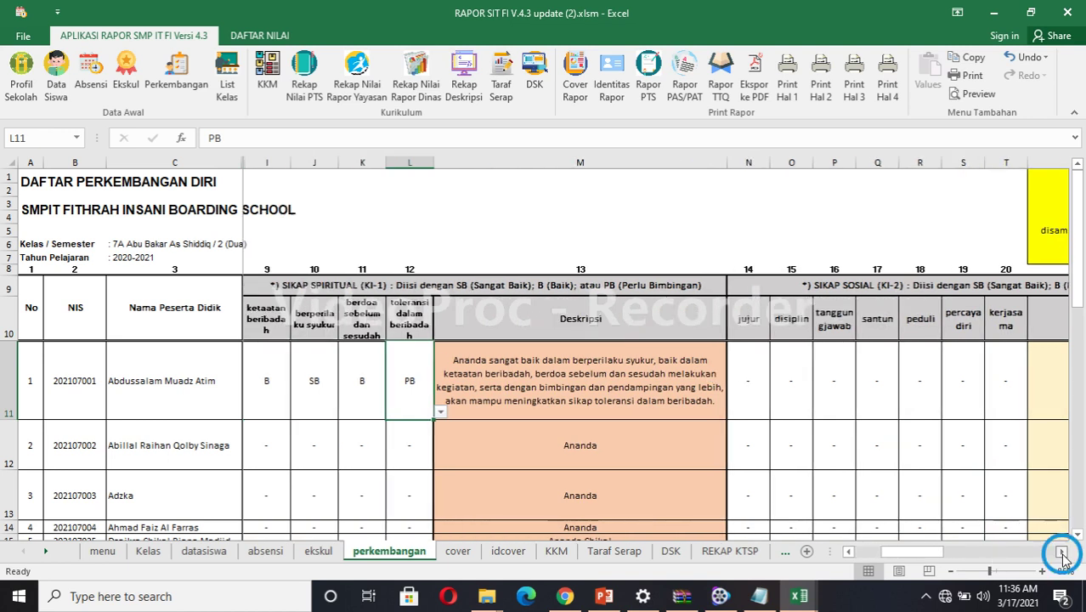
# Grade student 1's social attitudes in N11:P11: SB for jujur, B for disiplin, PB for tanggung jawab.
pyautogui.click(741, 379)
pyautogui.click(779, 415)
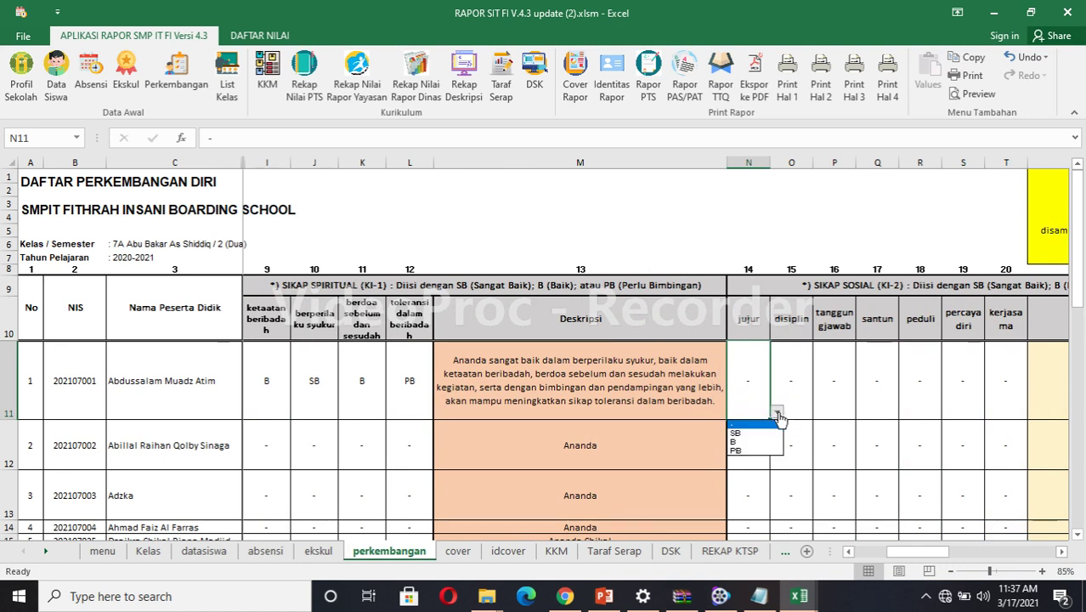
pyautogui.click(745, 434)
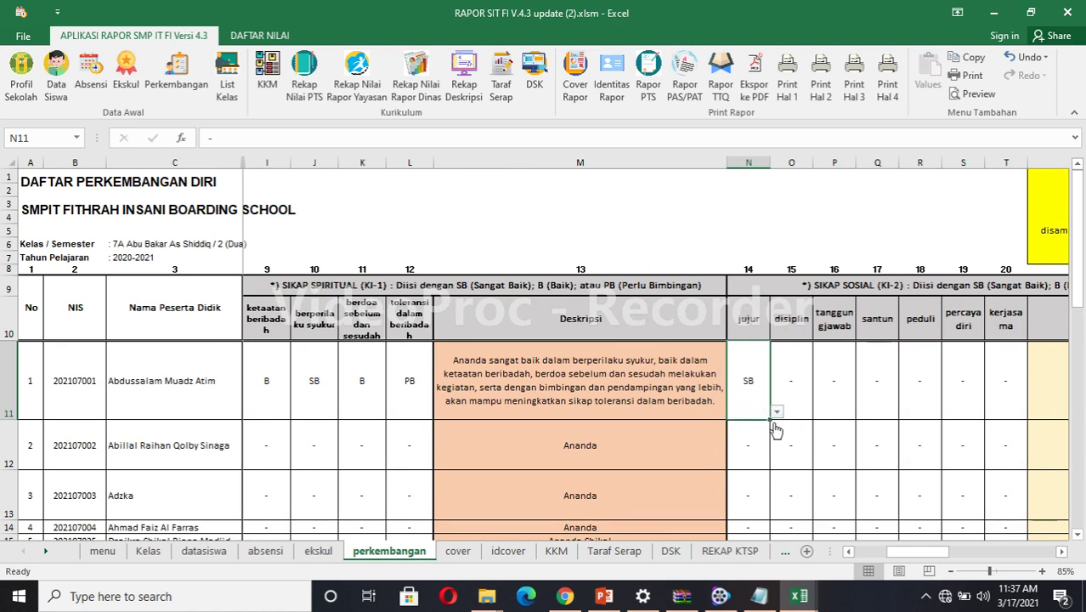
pyautogui.click(794, 399)
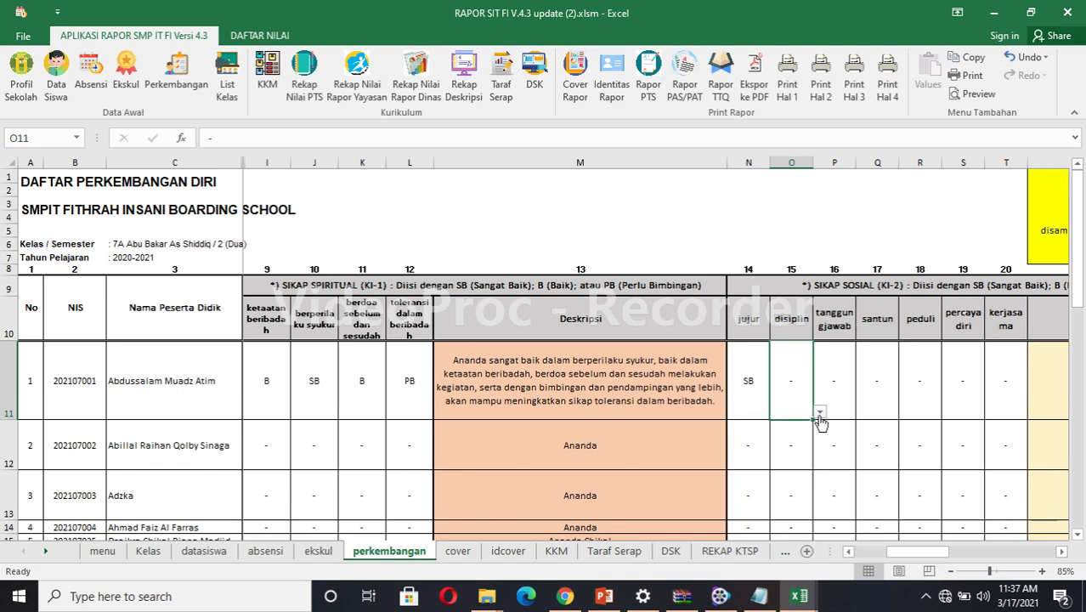
pyautogui.click(820, 414)
pyautogui.click(780, 441)
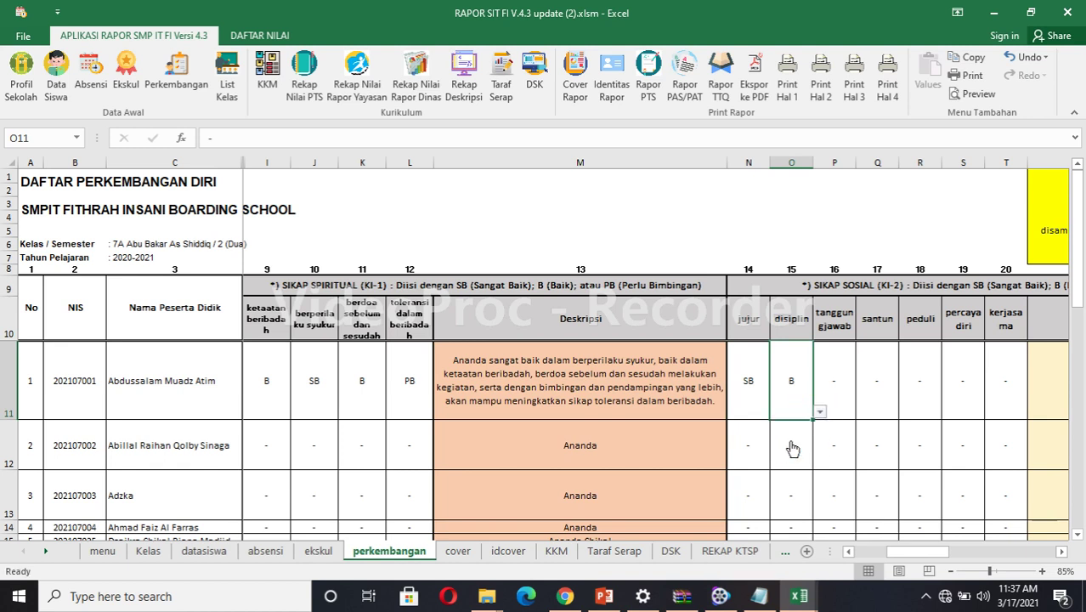
pyautogui.click(843, 403)
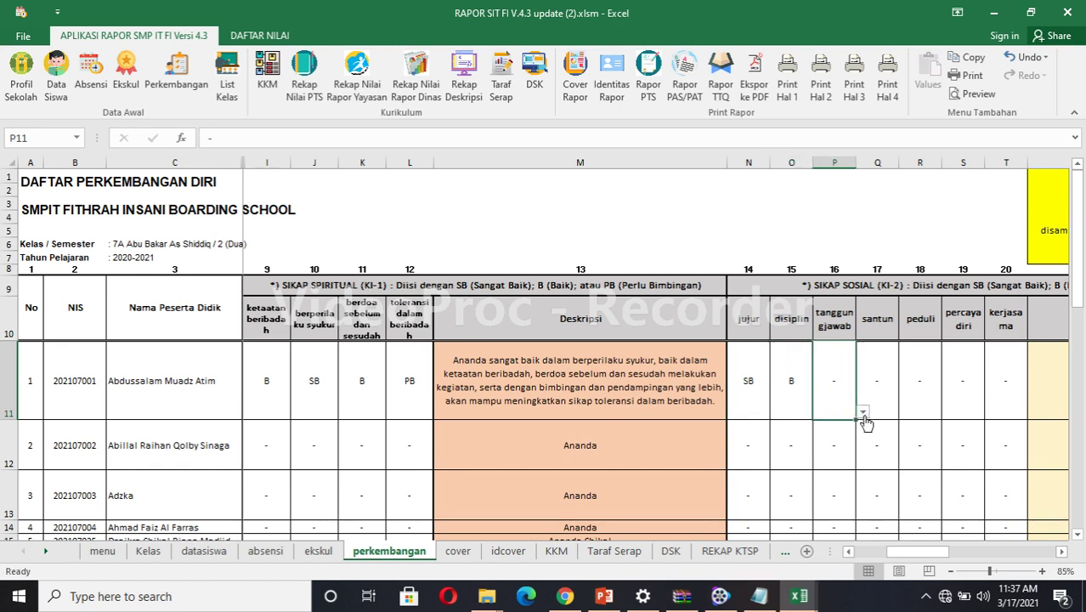
pyautogui.click(863, 413)
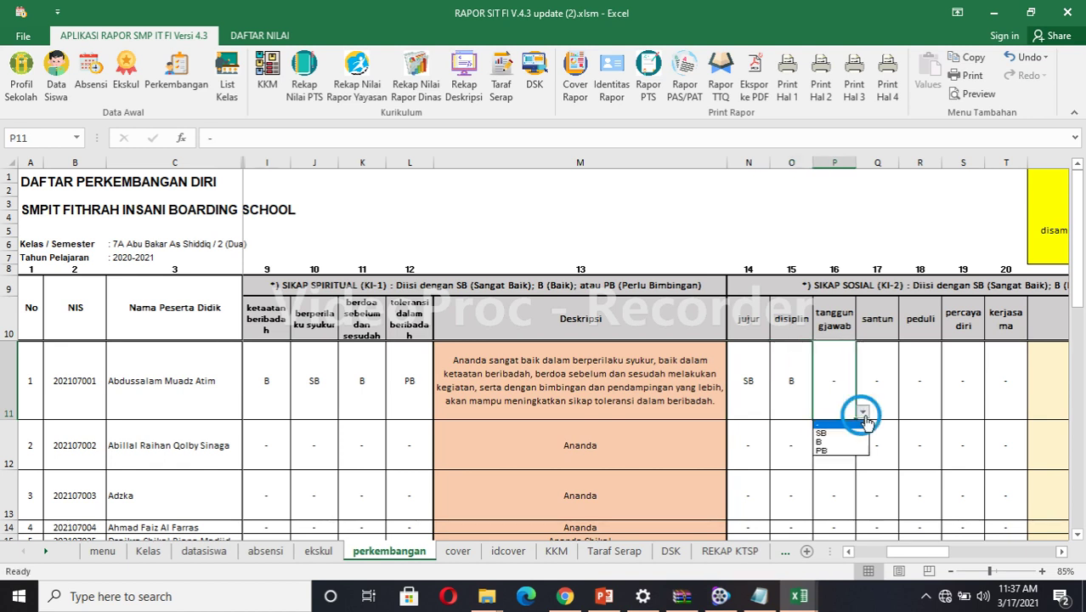
pyautogui.click(843, 451)
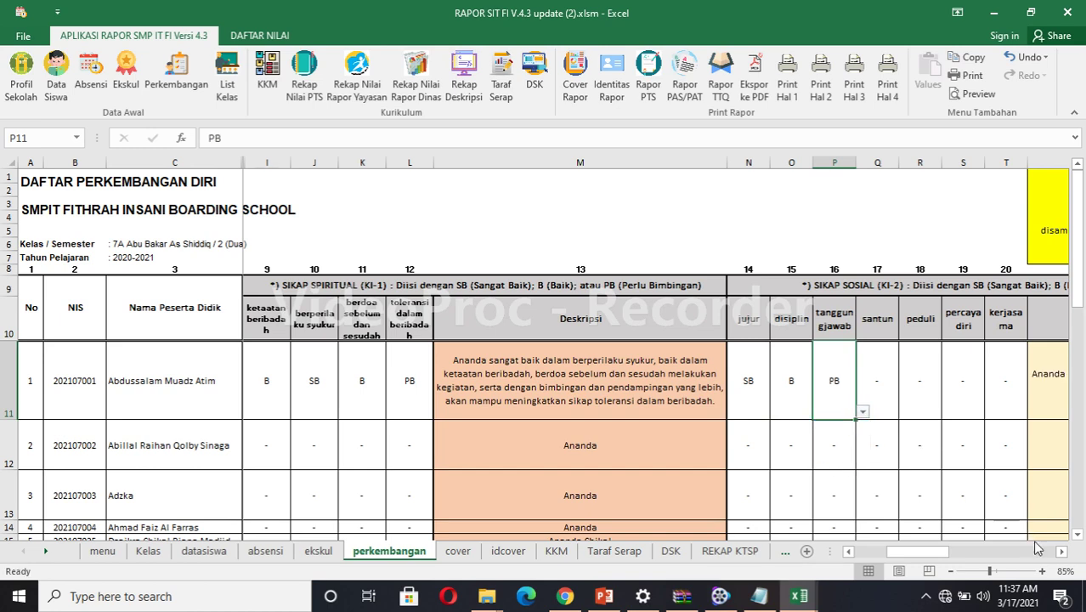
# Scroll right past the social attitude description to the teacher note columns.
pyautogui.click(1062, 554)
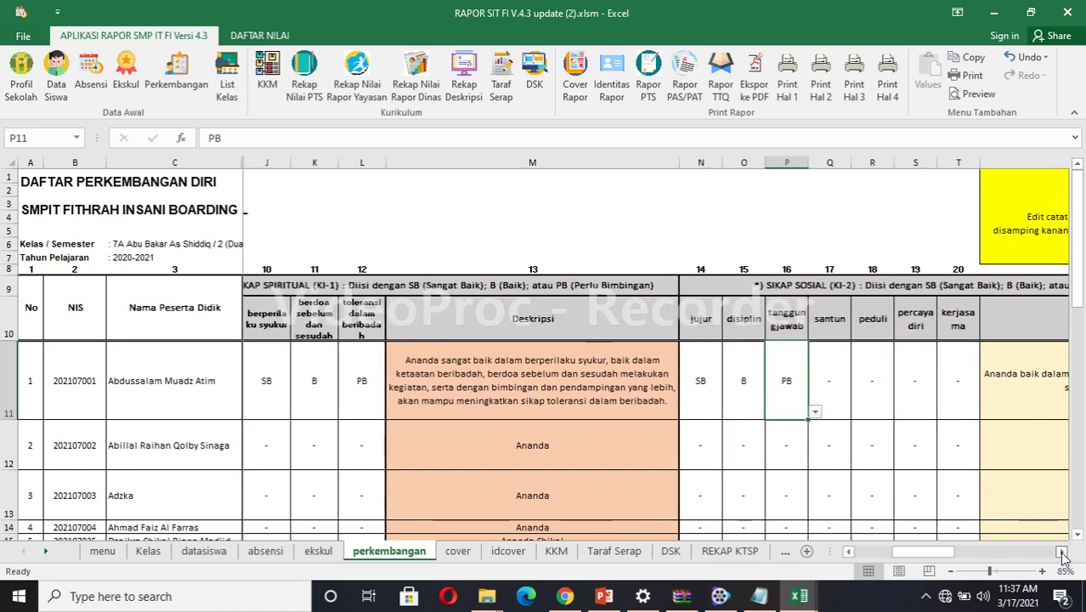
pyautogui.click(1061, 554)
pyautogui.click(1062, 554)
pyautogui.click(1061, 554)
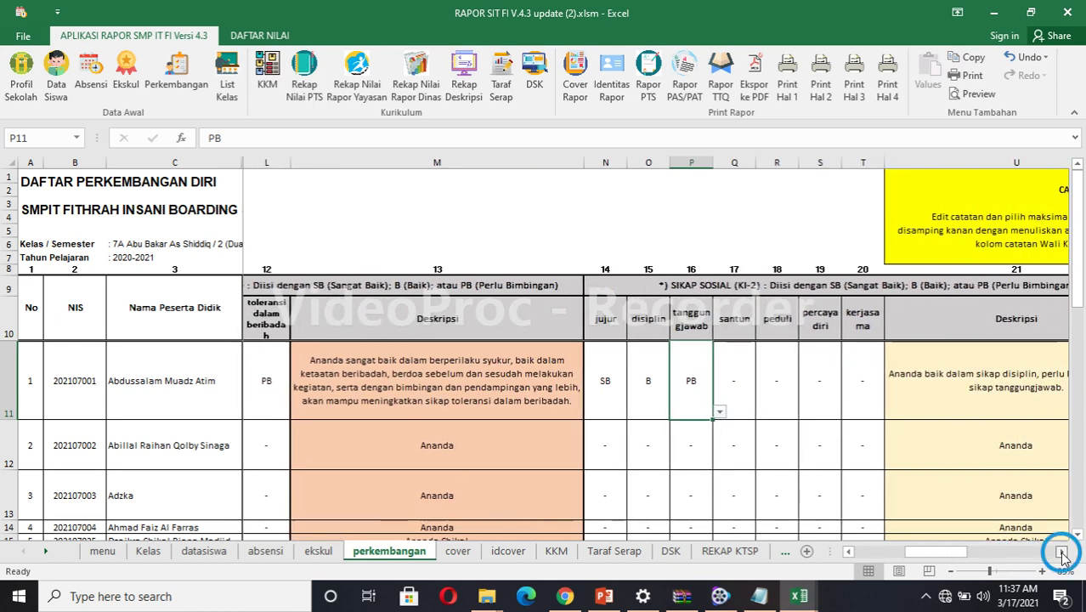
pyautogui.click(1061, 554)
pyautogui.click(1062, 554)
pyautogui.click(1061, 554)
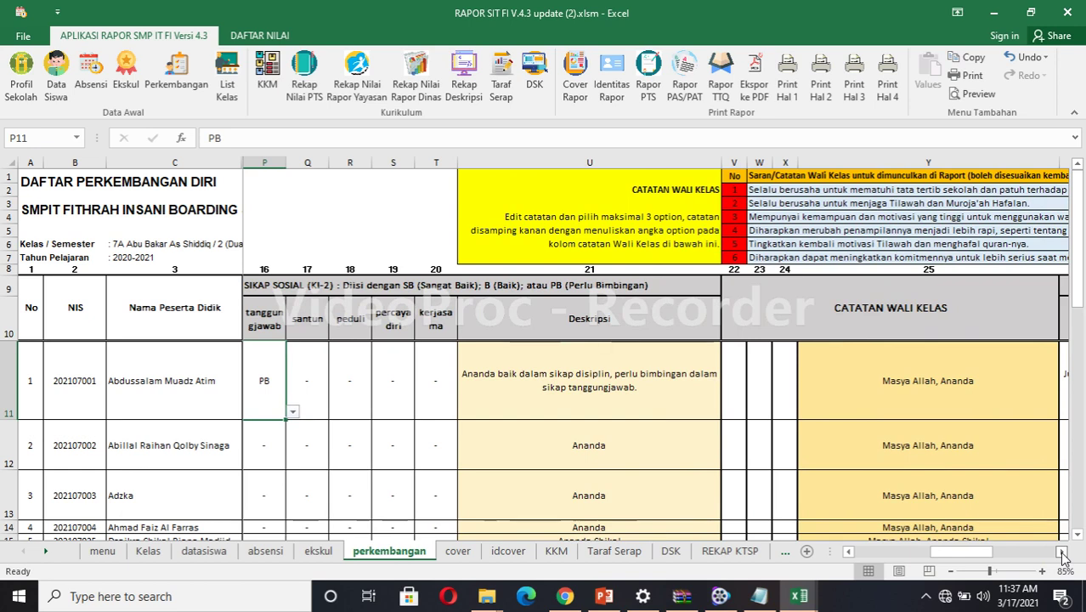
# Read the five homeroom note options in W2:W6, then select the first note cell V11.
pyautogui.click(1062, 554)
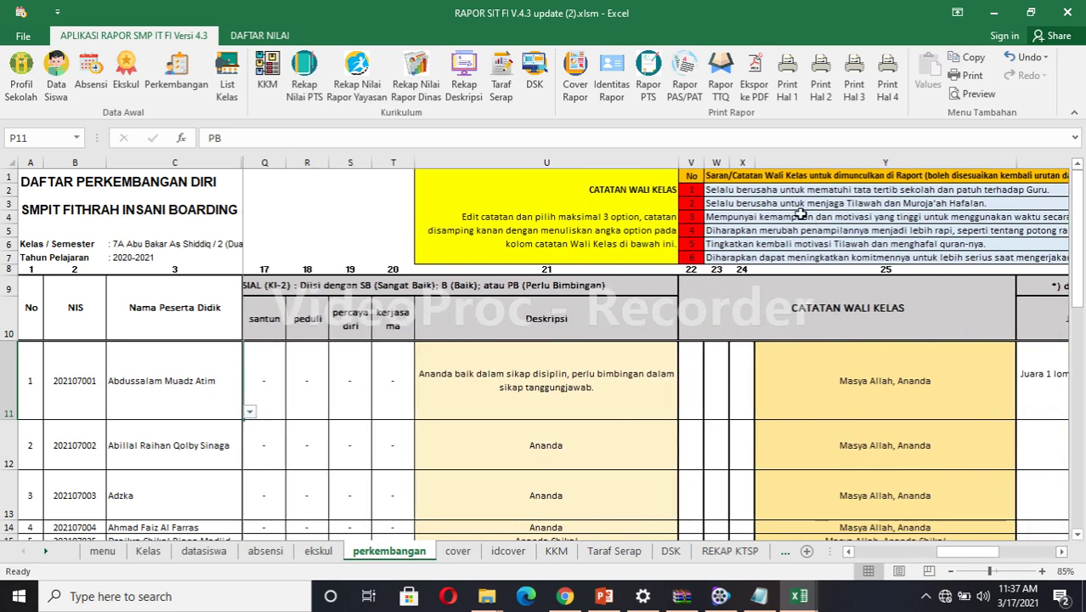
pyautogui.click(786, 191)
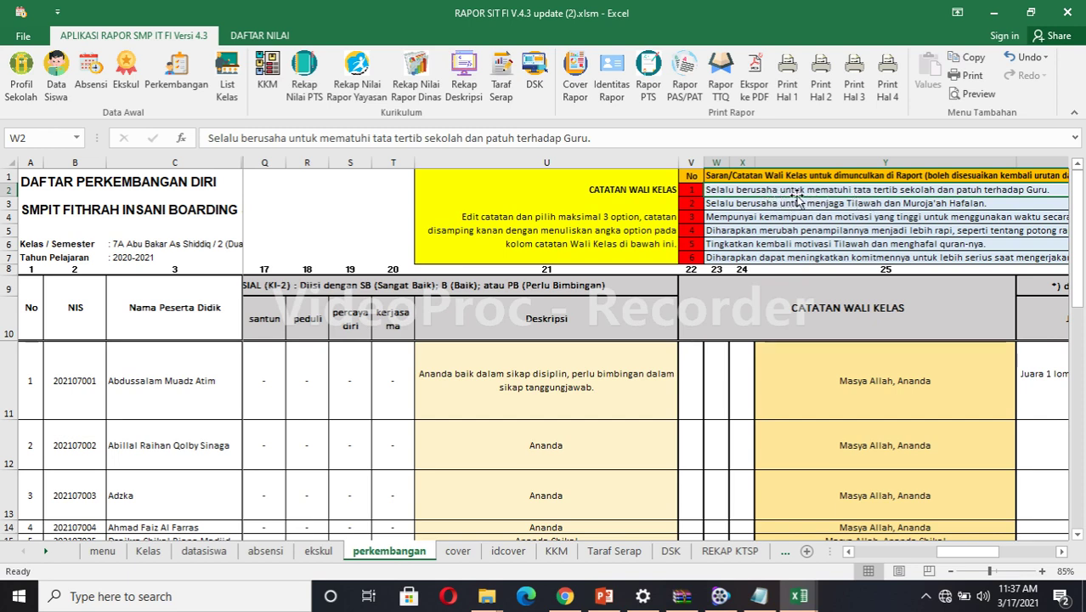
pyautogui.click(761, 203)
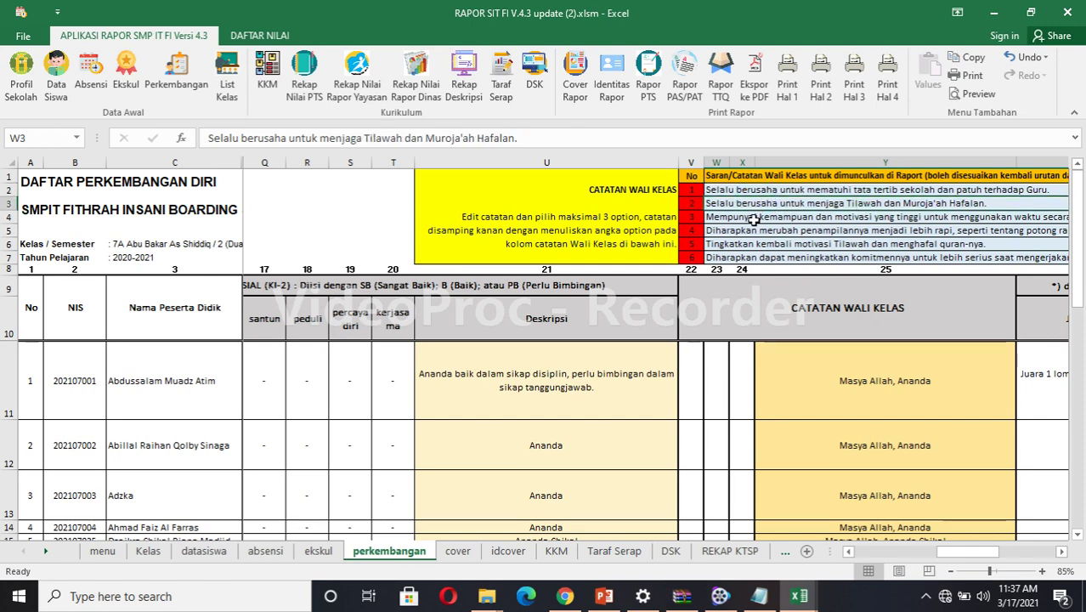
pyautogui.click(753, 218)
pyautogui.click(750, 233)
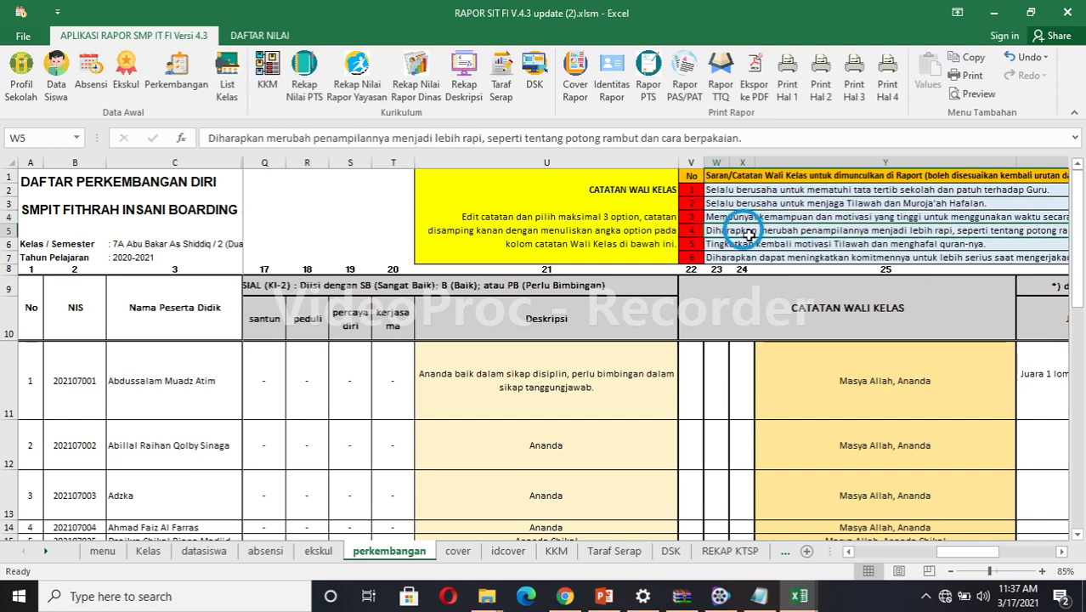
pyautogui.click(748, 244)
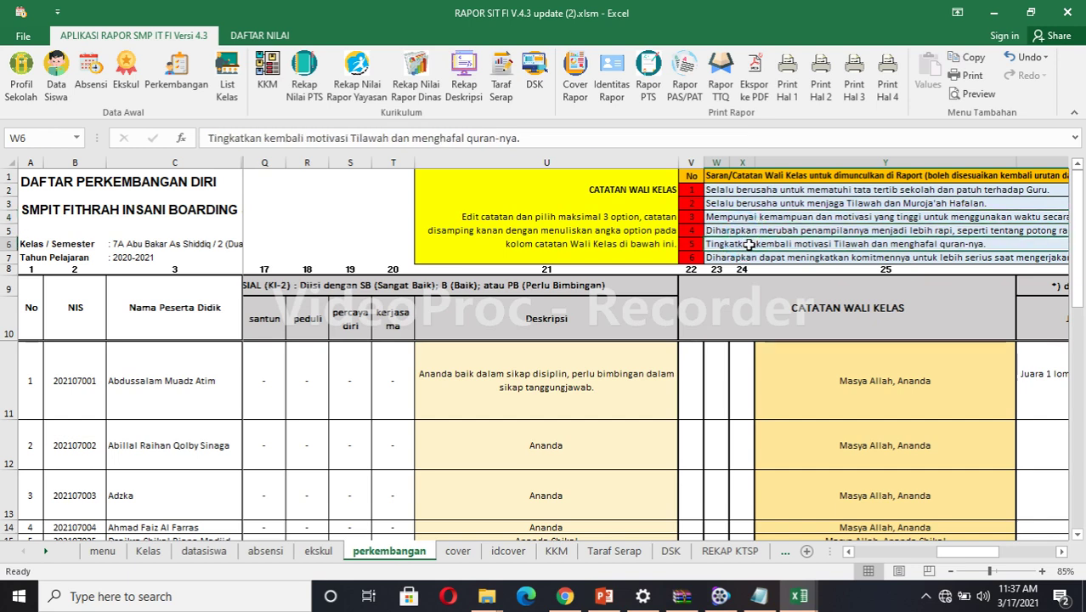
pyautogui.click(694, 387)
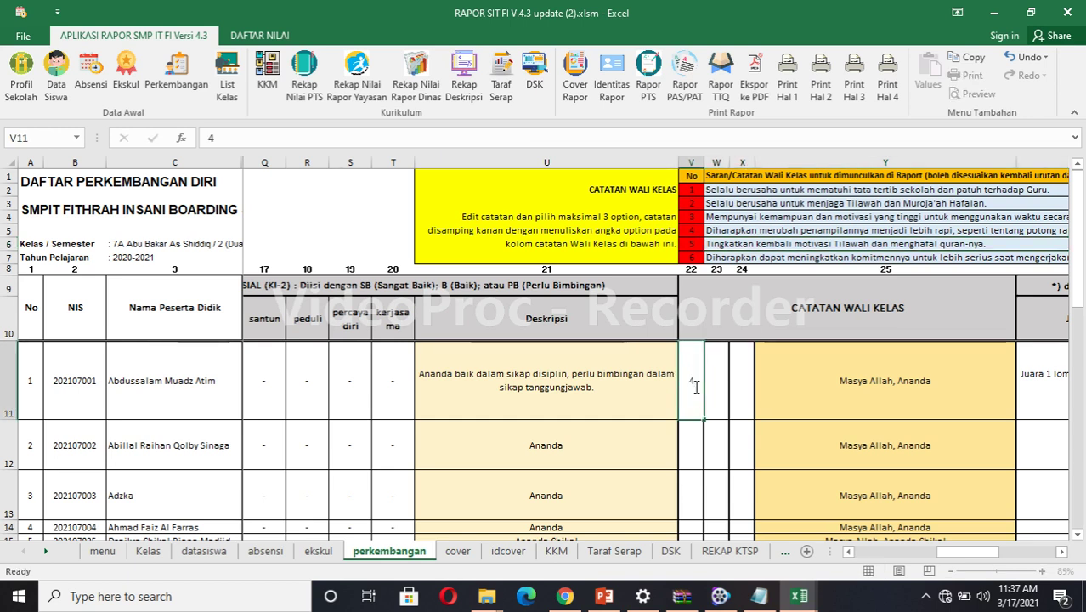
# Enter homeroom note choices 4, 3 and 1 for student 1.
pyautogui.write('4')
pyautogui.press('Tab')
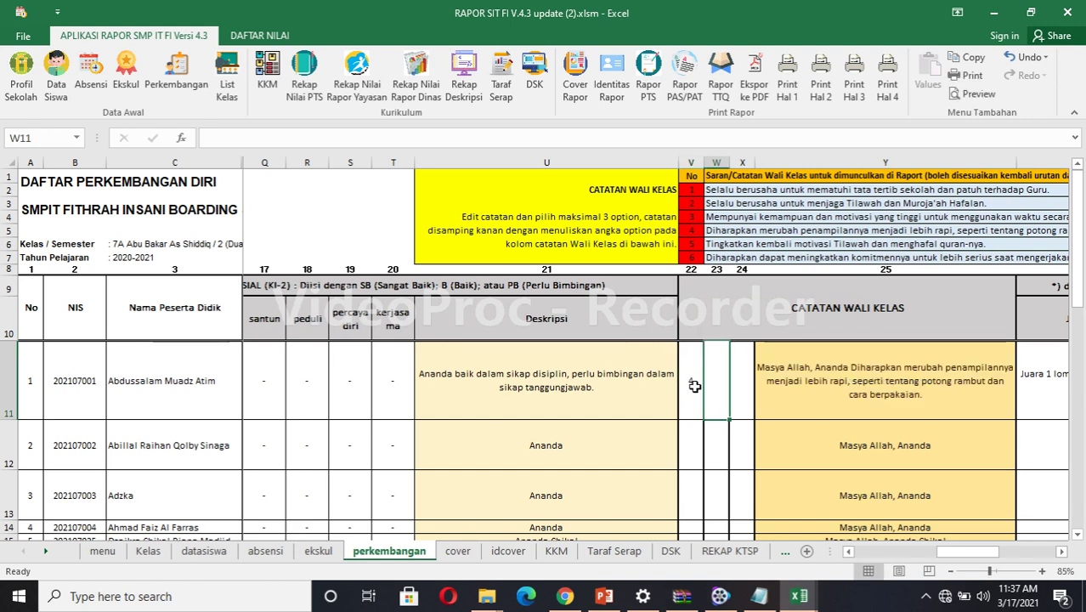
pyautogui.write('3')
pyautogui.press('Tab')
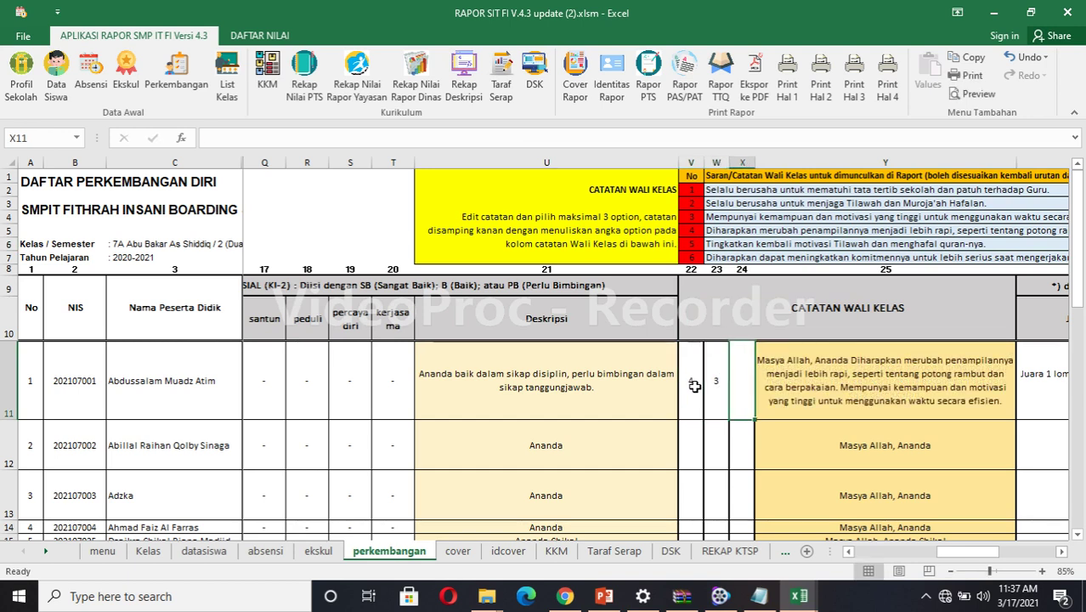
pyautogui.write('1')
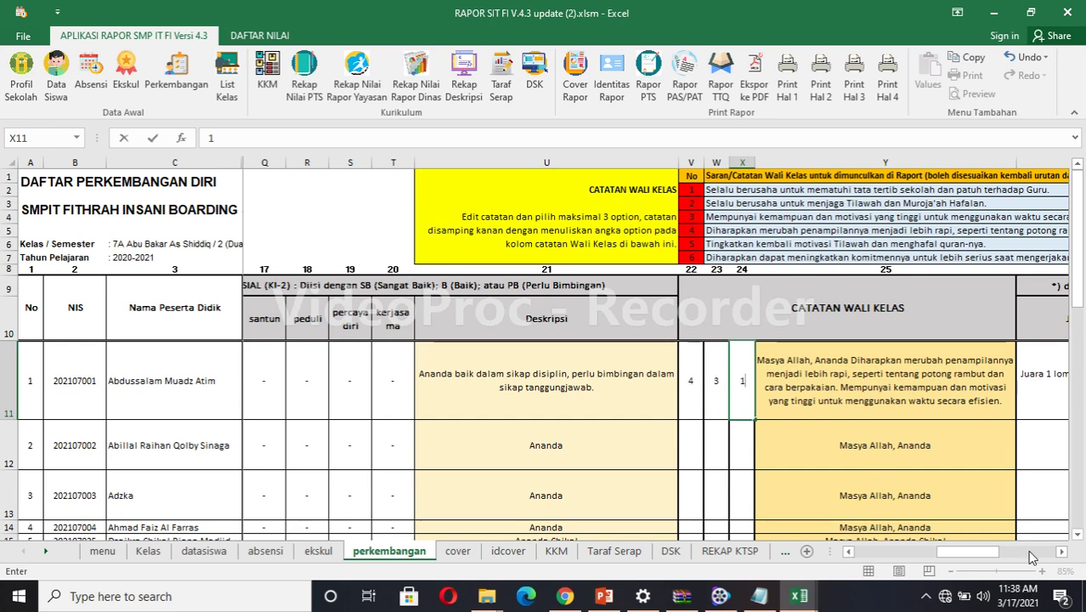
# Check student 1's Tahfidz achievement entries in Z11 and AA11.
pyautogui.click(1061, 551)
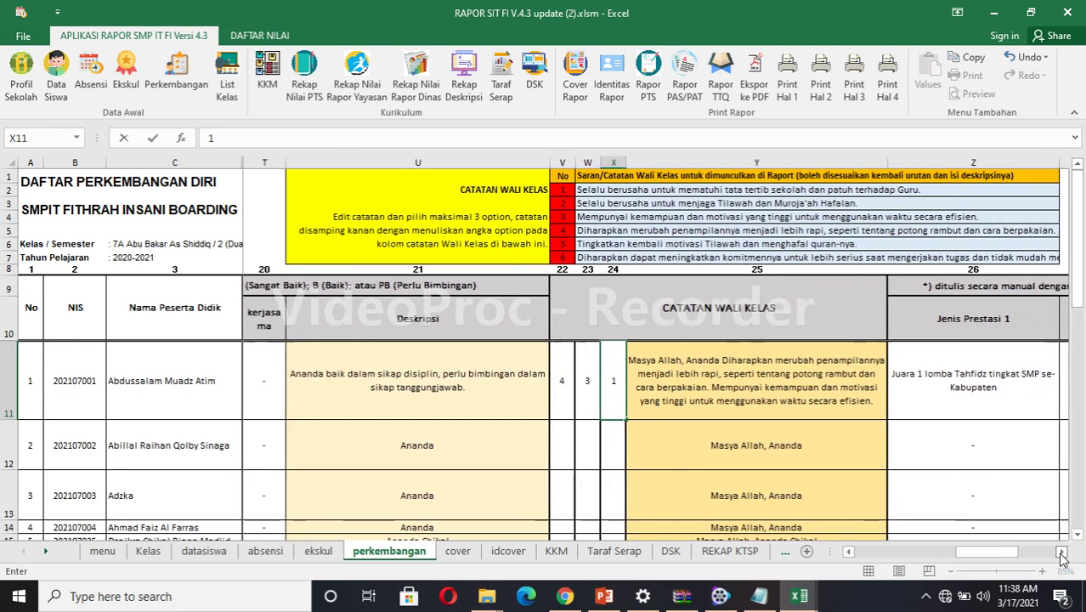
pyautogui.click(662, 378)
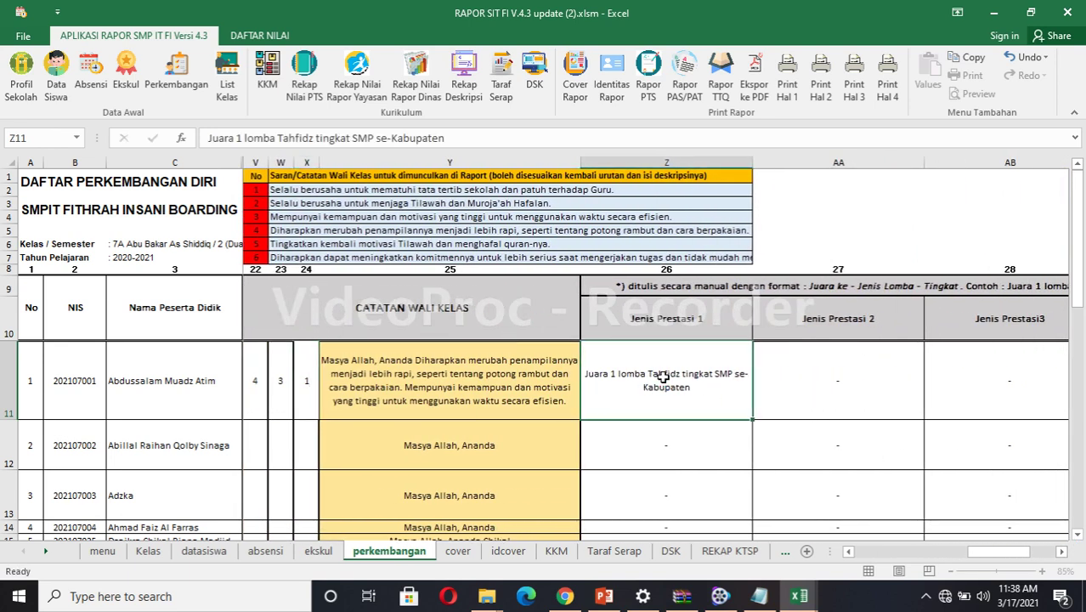
pyautogui.click(819, 384)
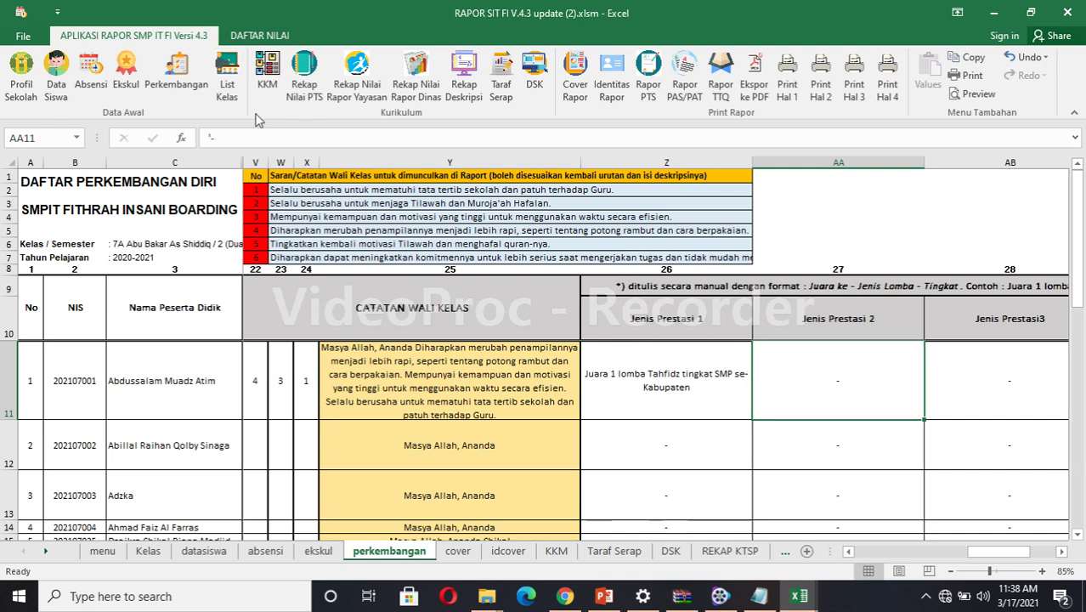
# Browse the class list, KKM and Rekap Nilai PTS sheets, ending on REKAP K13.
pyautogui.click(227, 81)
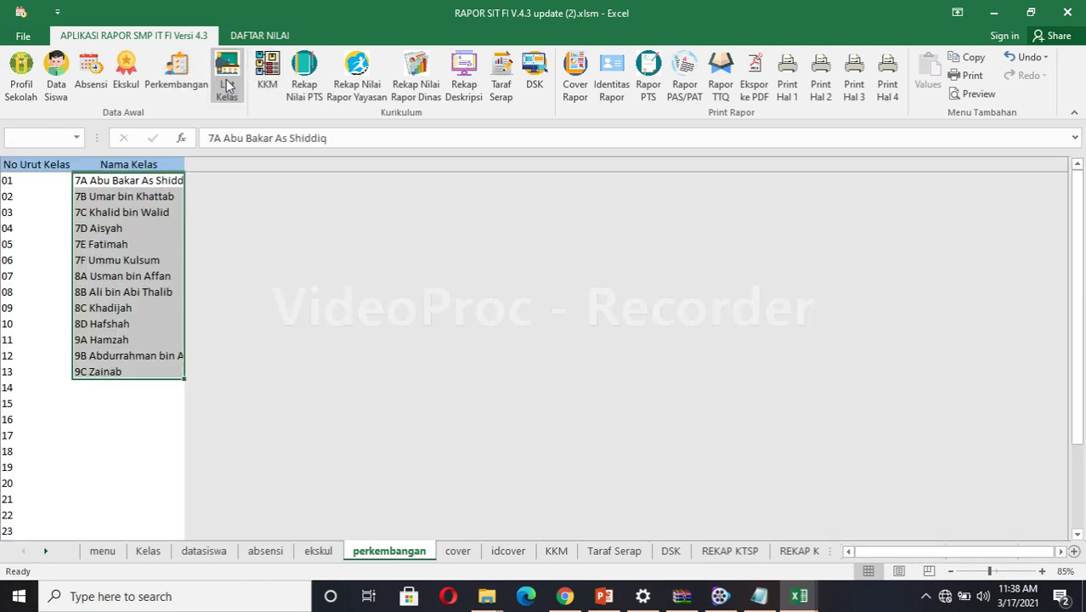
pyautogui.click(269, 84)
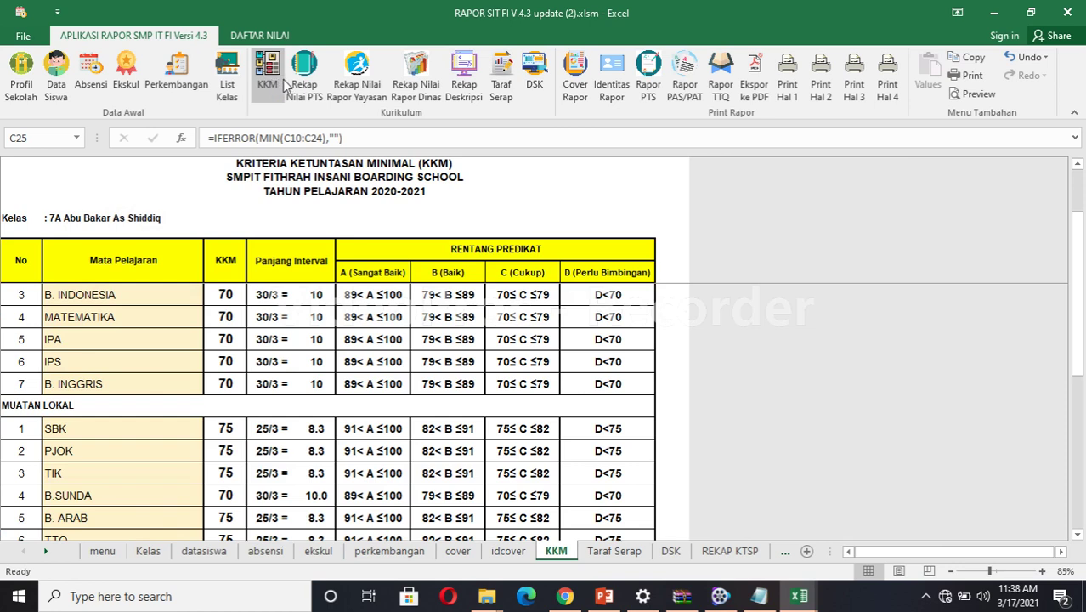
pyautogui.click(304, 85)
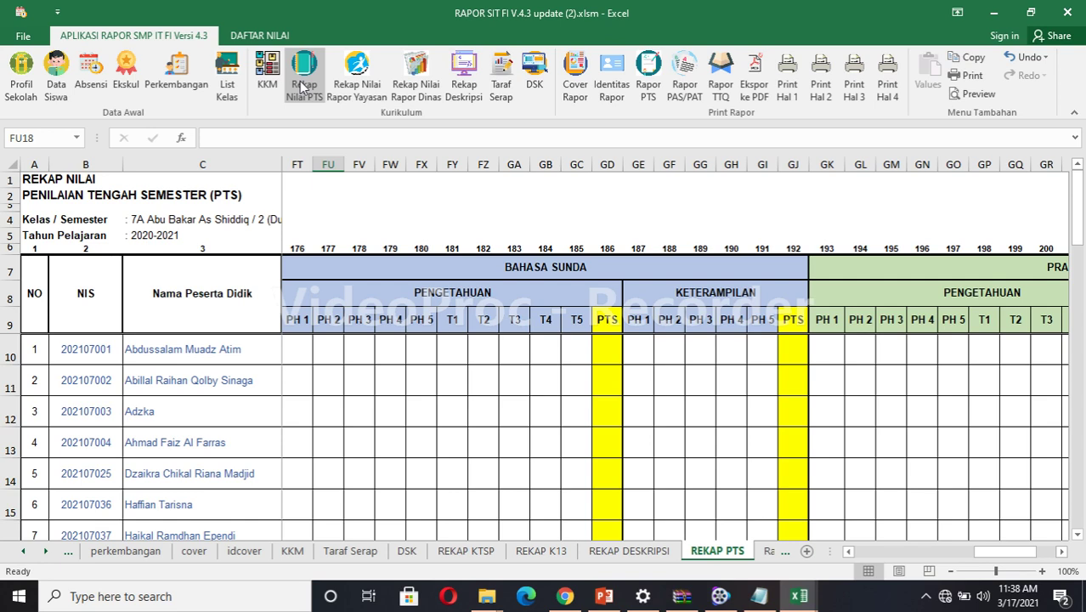
pyautogui.click(350, 88)
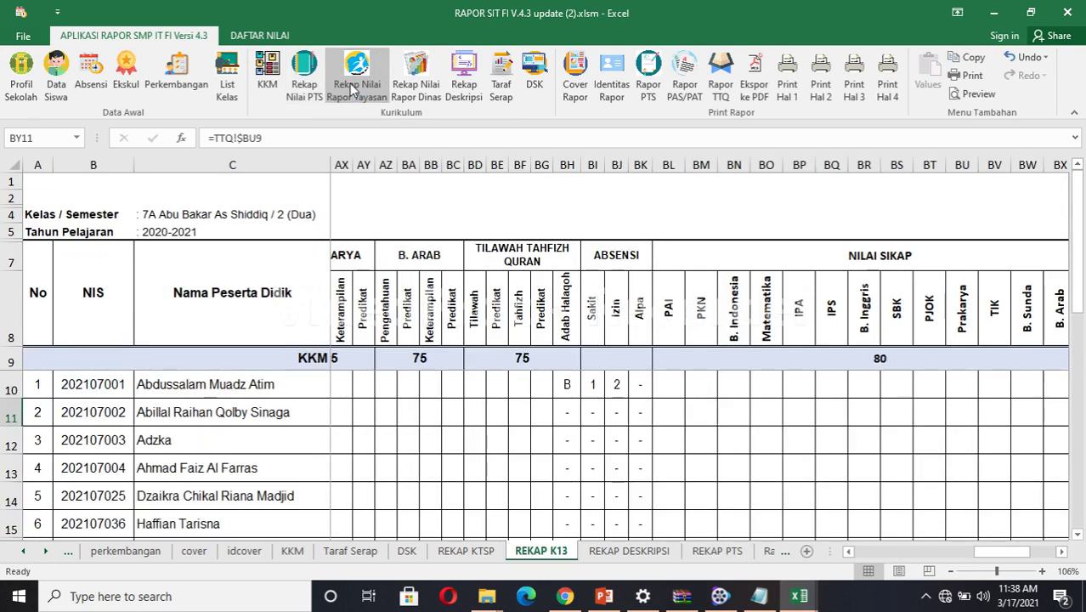
# Browse the KTSP recap, description recap and Taraf Serap sheets, then open the DSK recap.
pyautogui.click(417, 91)
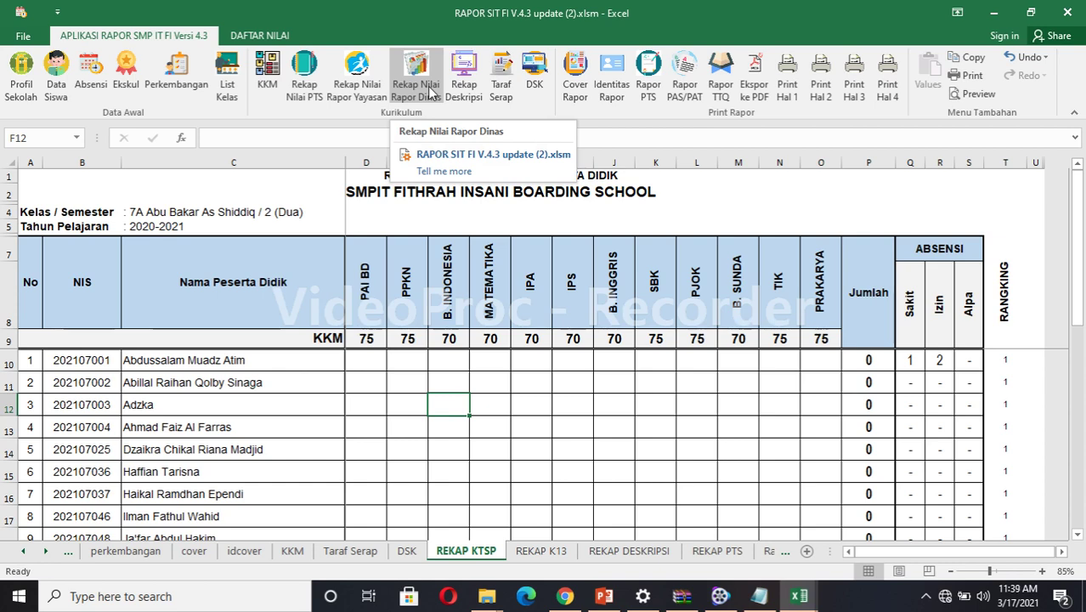
pyautogui.click(480, 88)
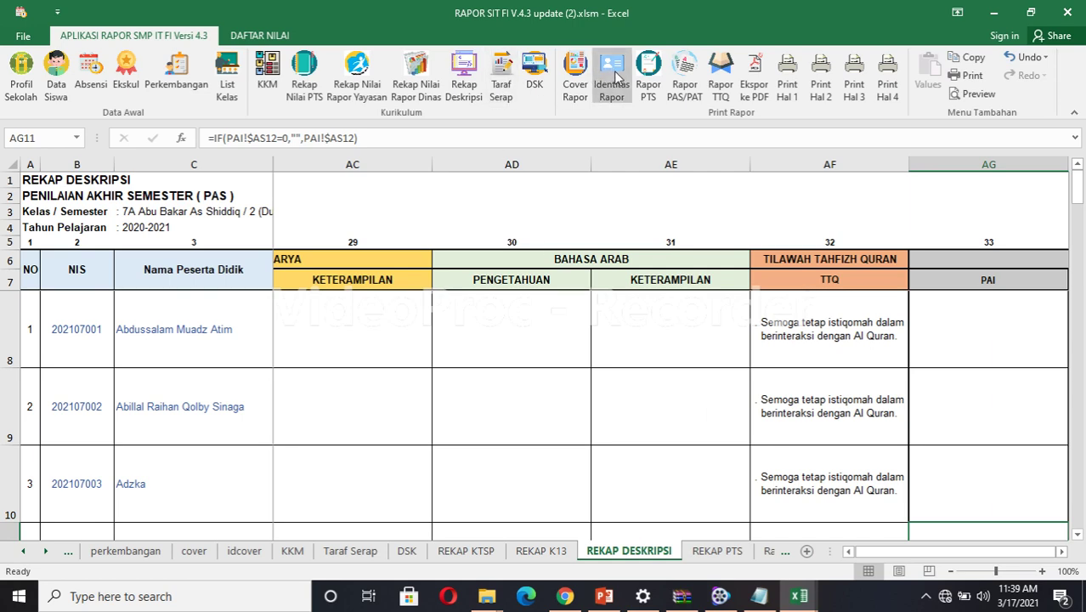
pyautogui.click(501, 81)
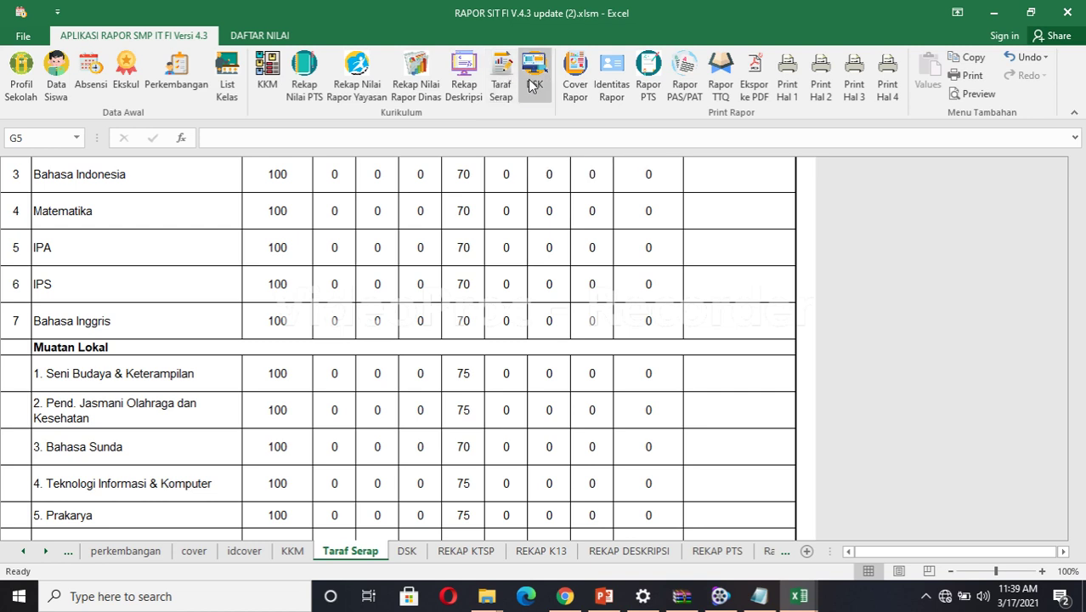
pyautogui.click(527, 79)
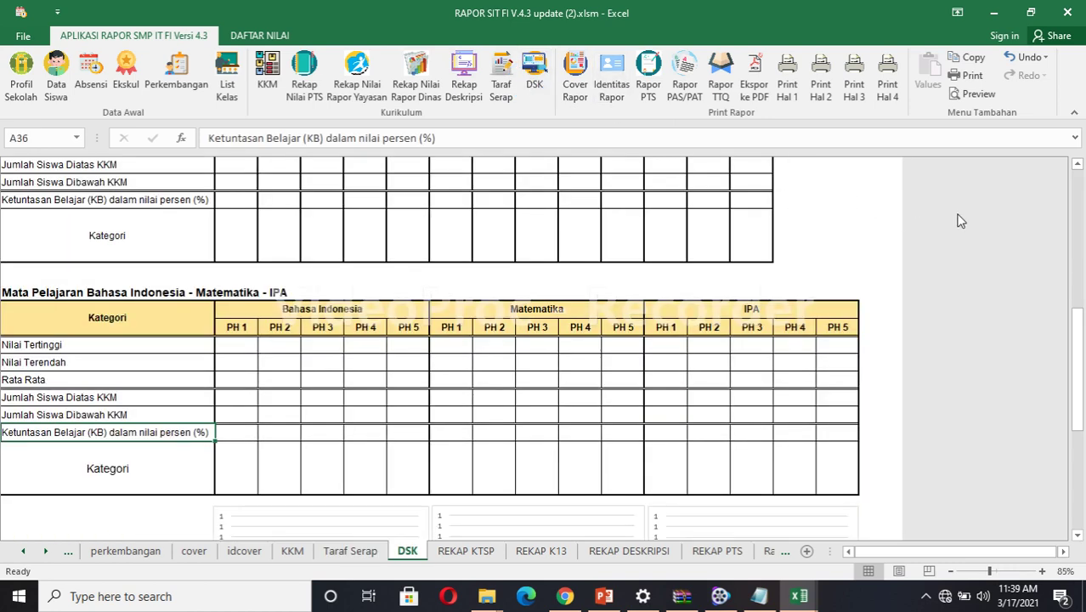
# Scroll the DSK sheet up to show its title and PTS table.
pyautogui.click(1078, 167)
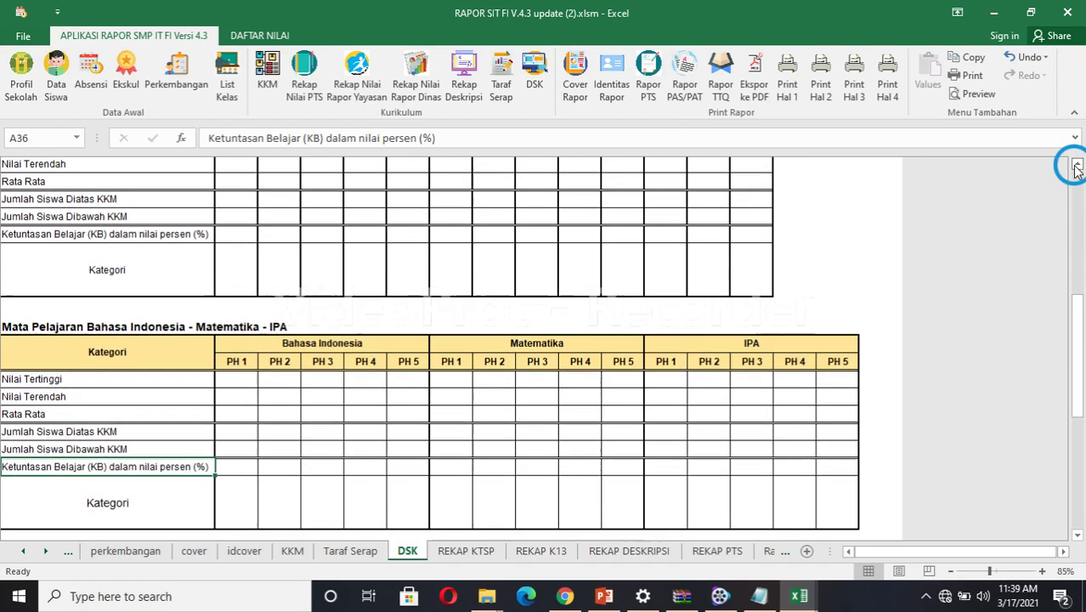
pyautogui.click(1078, 166)
pyautogui.click(1078, 167)
pyautogui.click(1078, 167)
pyautogui.click(1078, 166)
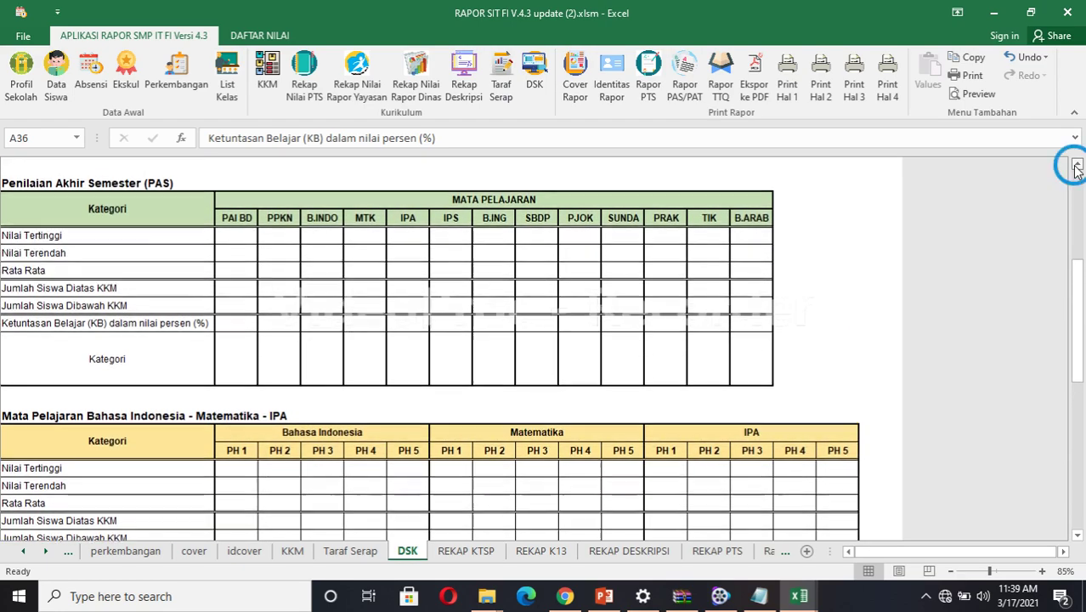
pyautogui.click(1078, 166)
pyautogui.click(1078, 166)
pyautogui.click(1077, 167)
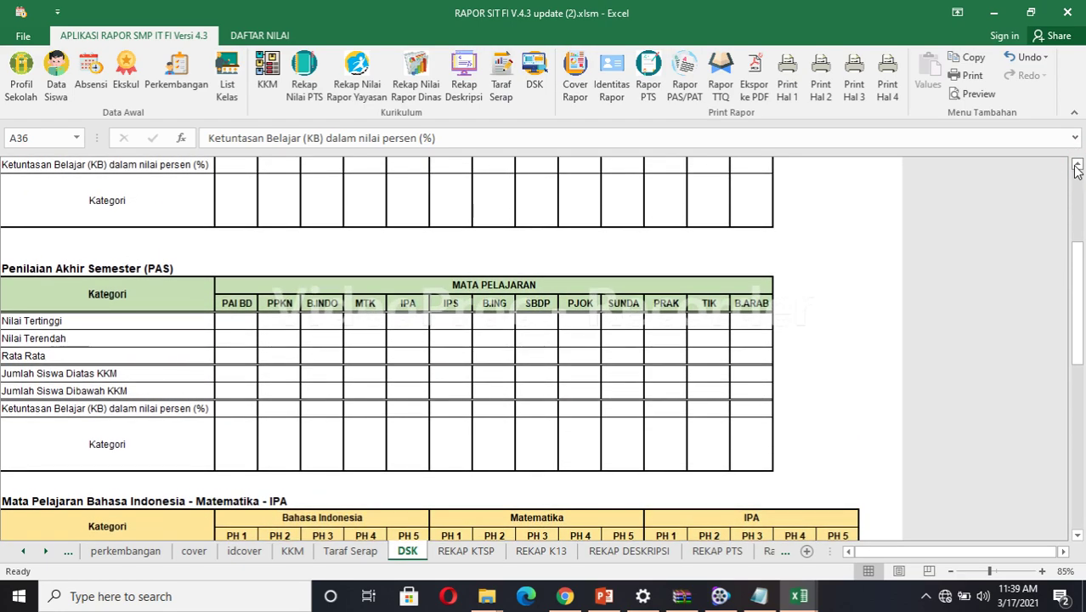
pyautogui.click(1078, 167)
pyautogui.click(1078, 167)
pyautogui.click(1078, 166)
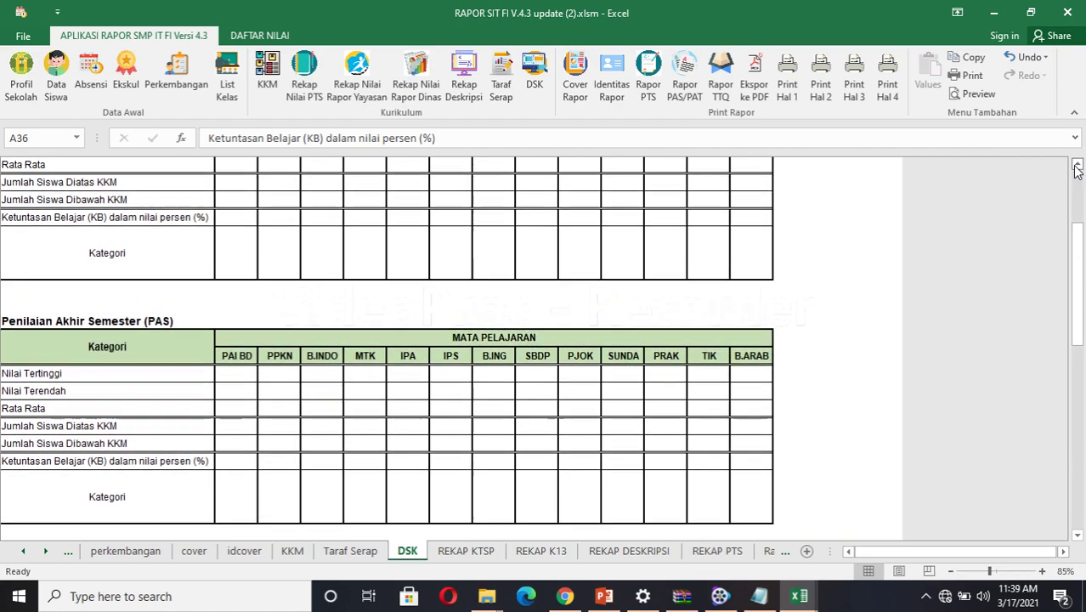
pyautogui.click(1077, 167)
pyautogui.click(1077, 166)
pyautogui.click(1078, 167)
pyautogui.click(1078, 167)
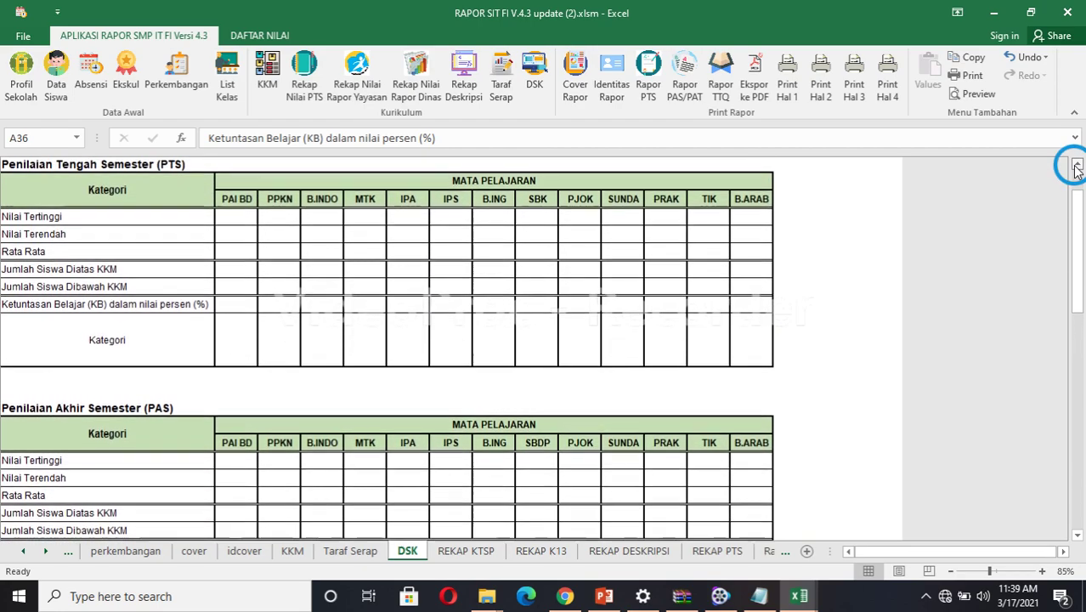
pyautogui.click(1078, 167)
pyautogui.click(1077, 166)
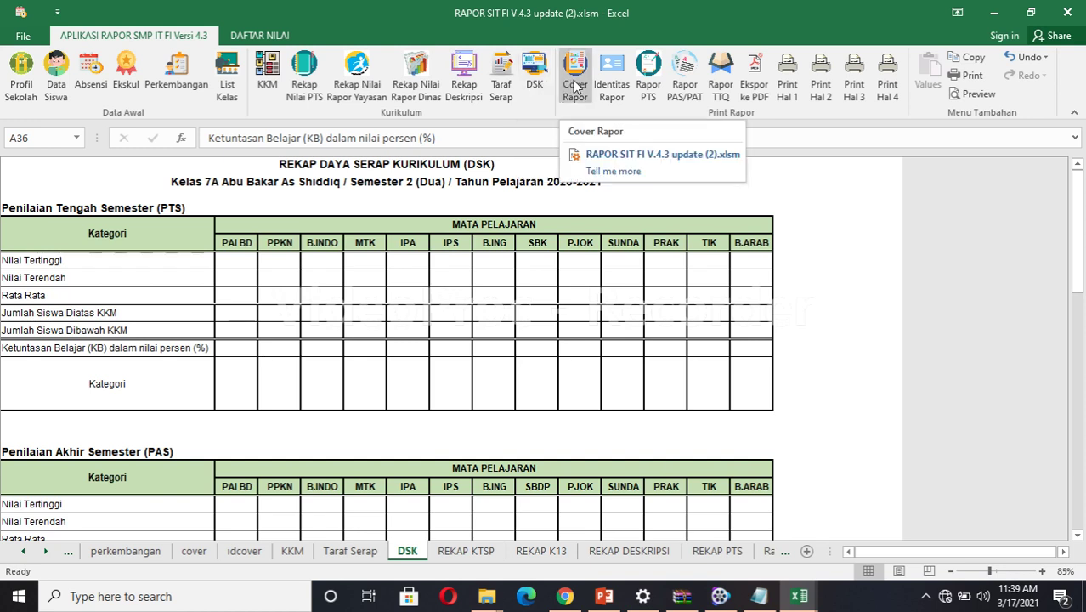
# View the Cover Rapor page and step it back to students 9 and 8.
pyautogui.click(574, 82)
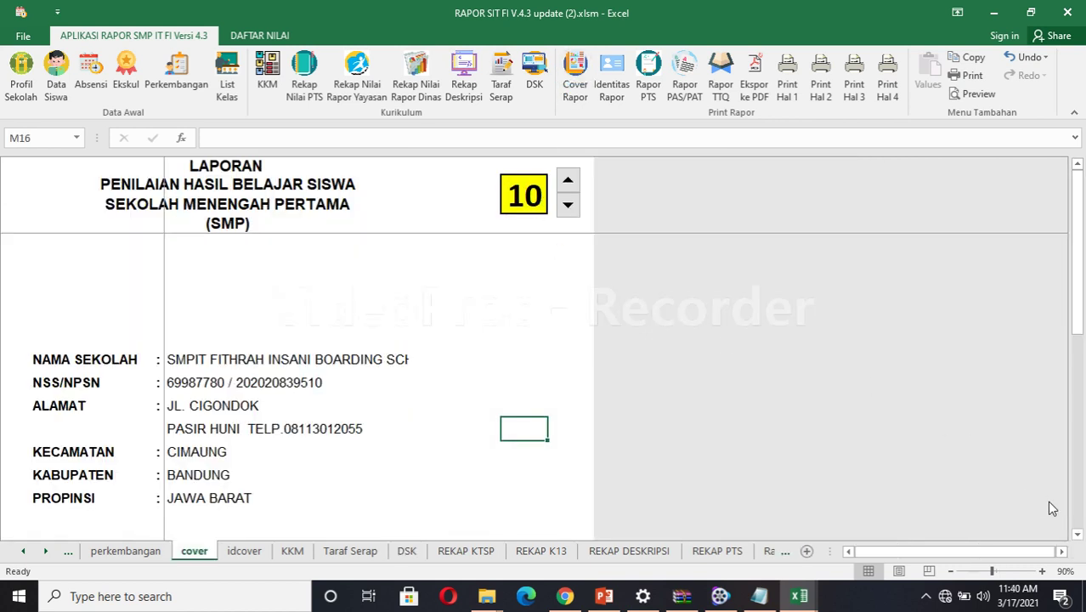
pyautogui.click(1076, 537)
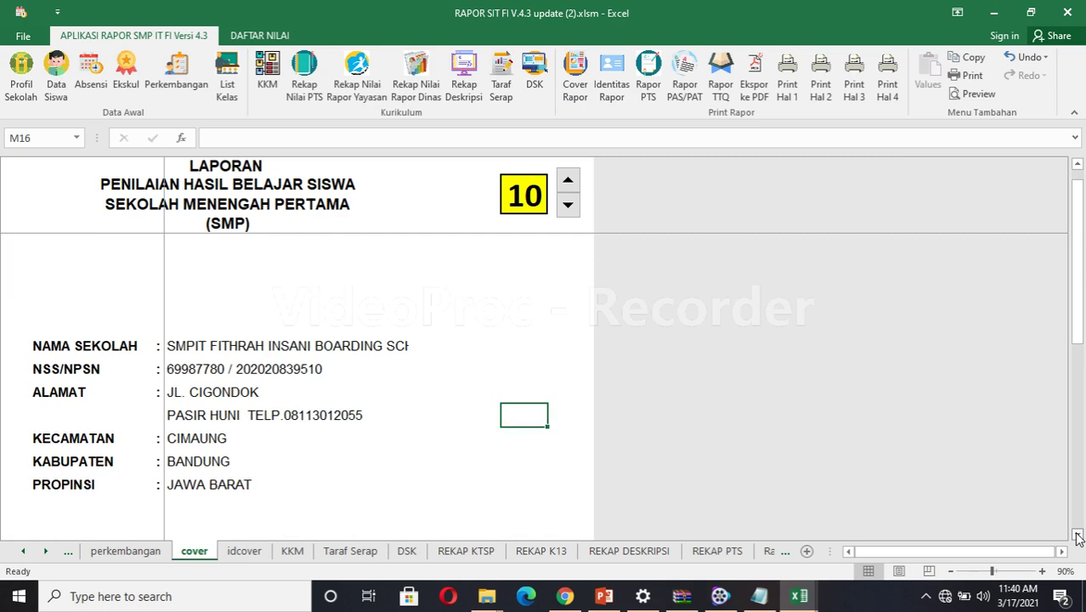
pyautogui.click(1077, 537)
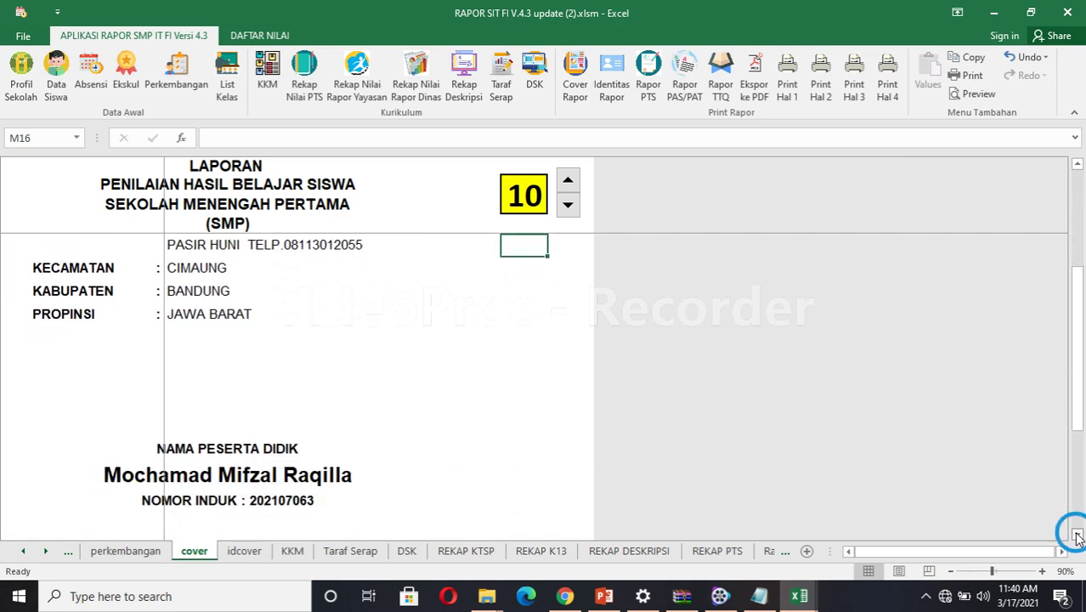
pyautogui.click(1077, 537)
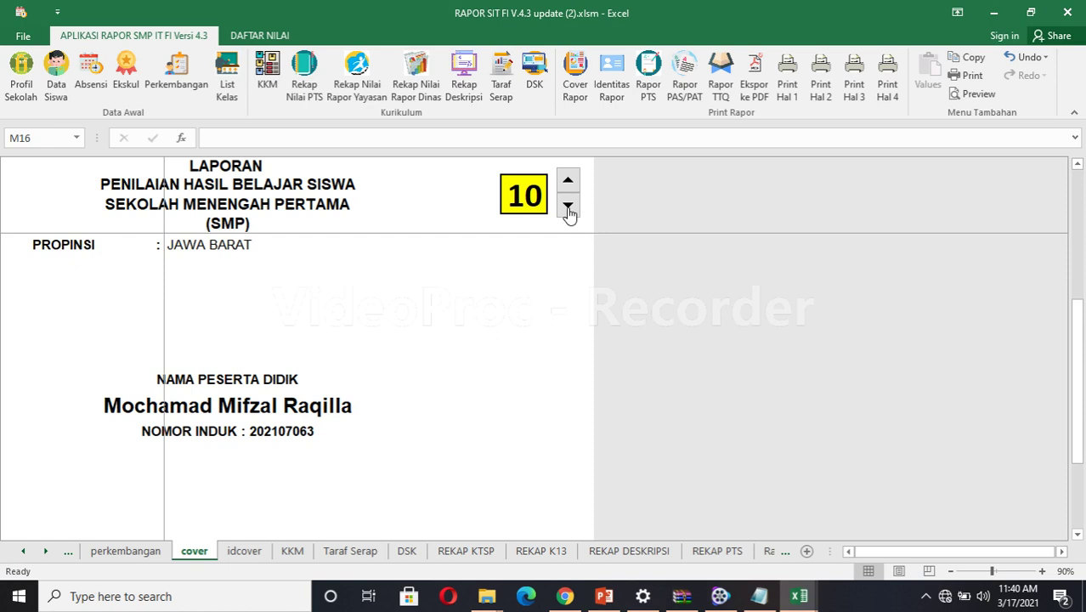
pyautogui.click(568, 209)
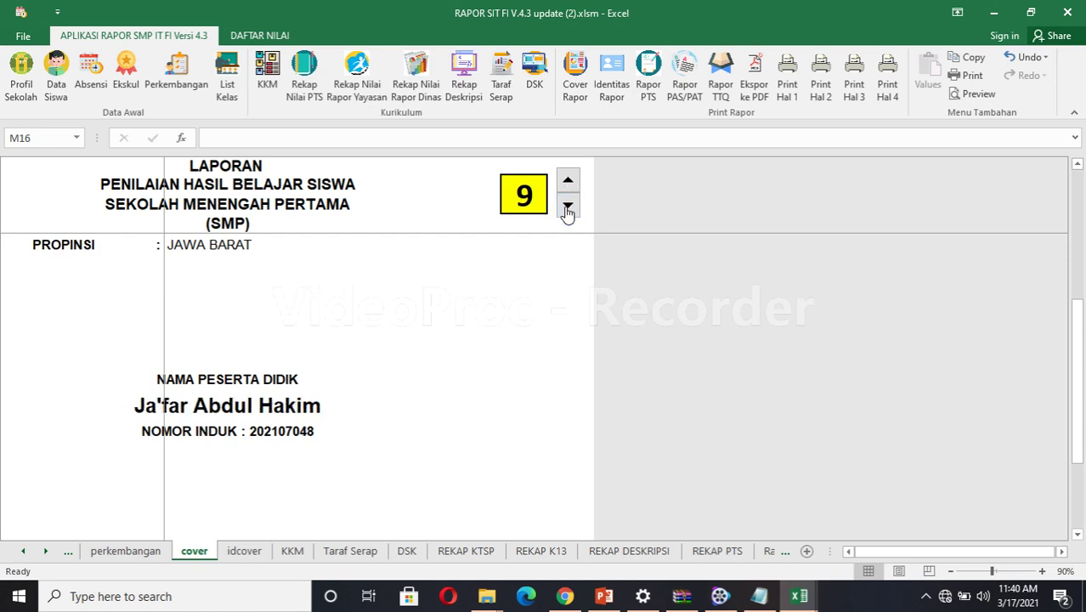
pyautogui.click(568, 209)
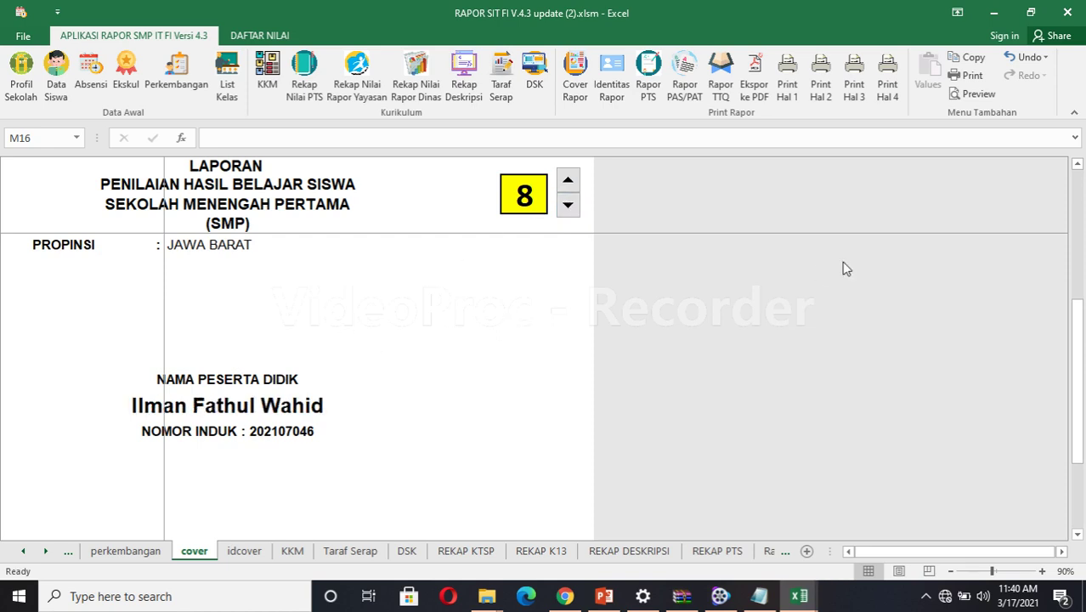
pyautogui.click(1078, 165)
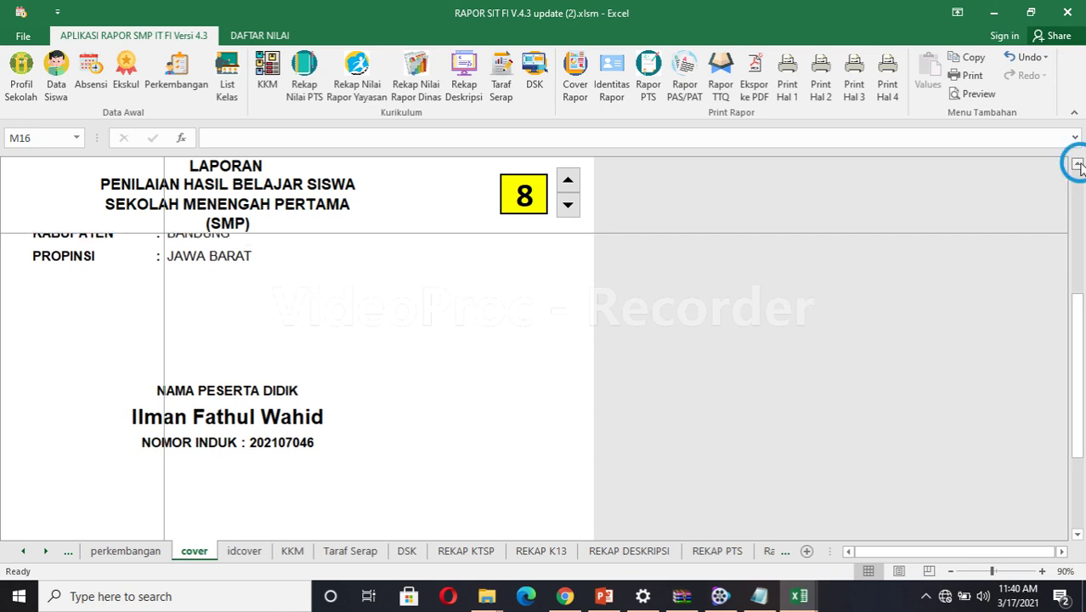
pyautogui.moveTo(1078, 166); pyautogui.dragTo(1077, 166)
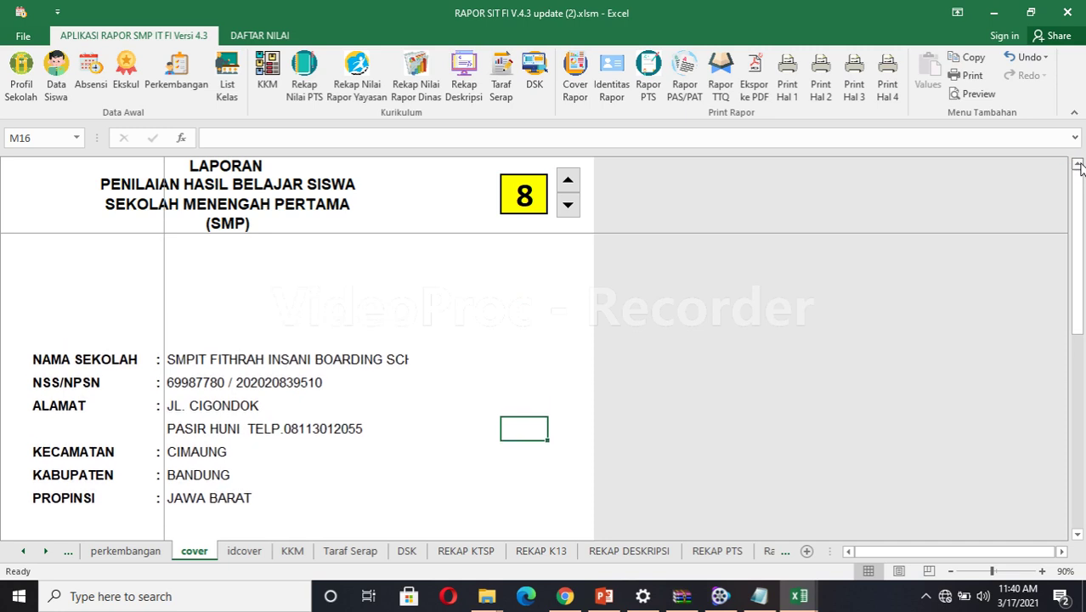
# Open Identitas Rapor and step forward through the next students' identity details.
pyautogui.click(611, 85)
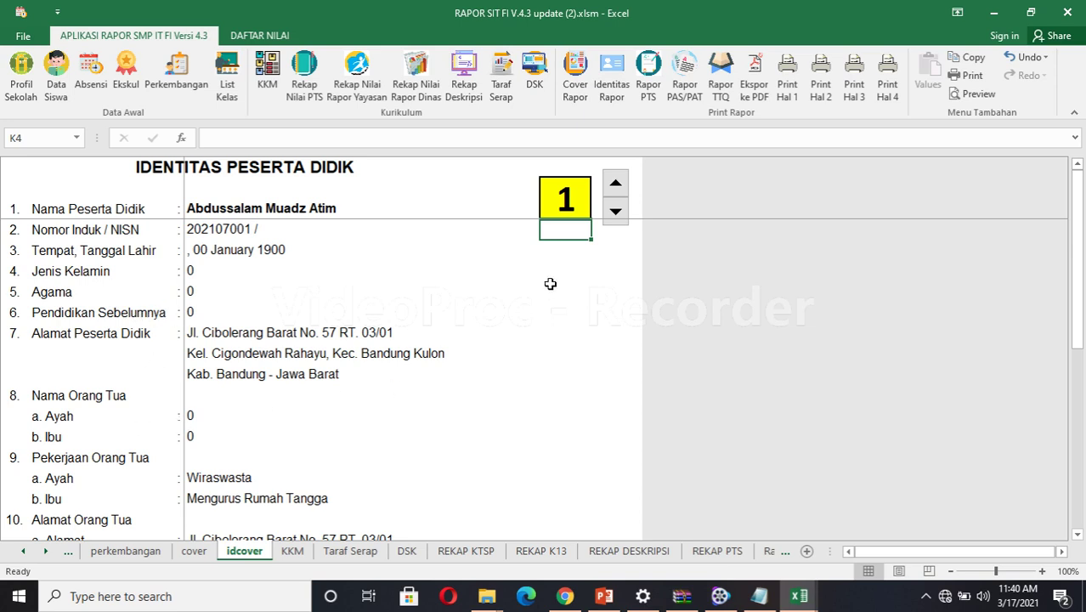
pyautogui.click(617, 183)
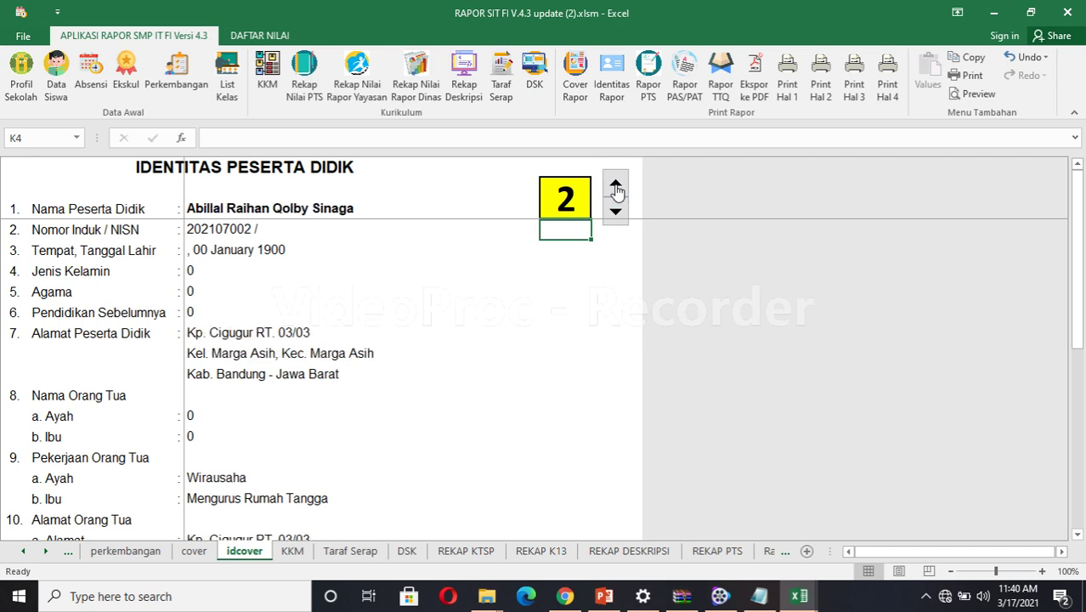
pyautogui.click(616, 188)
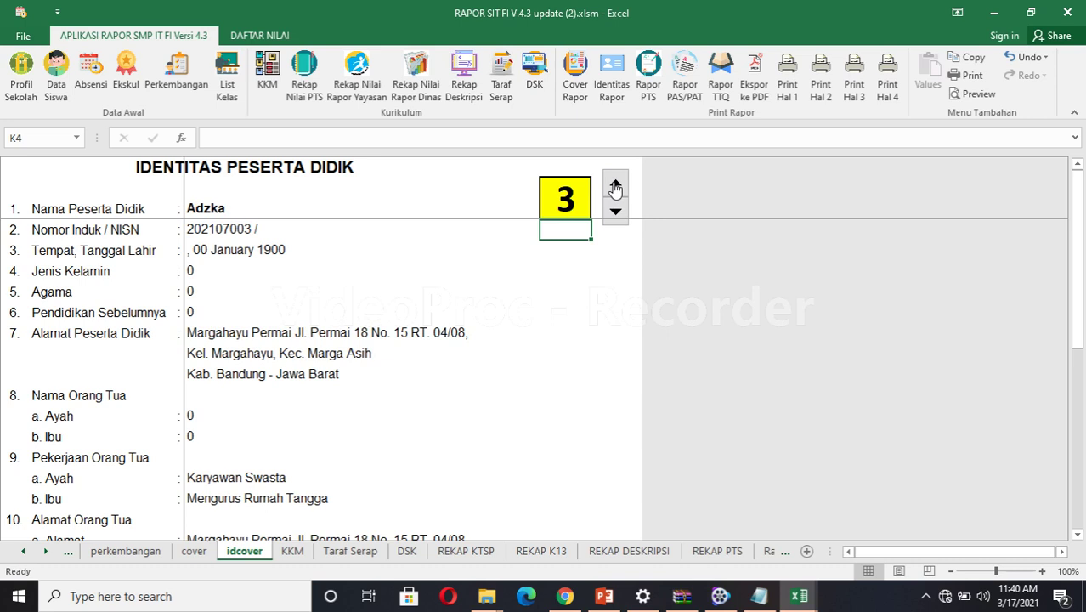
# Open the Rapor PTS report for student 1 and scroll through the whole page.
pyautogui.click(649, 85)
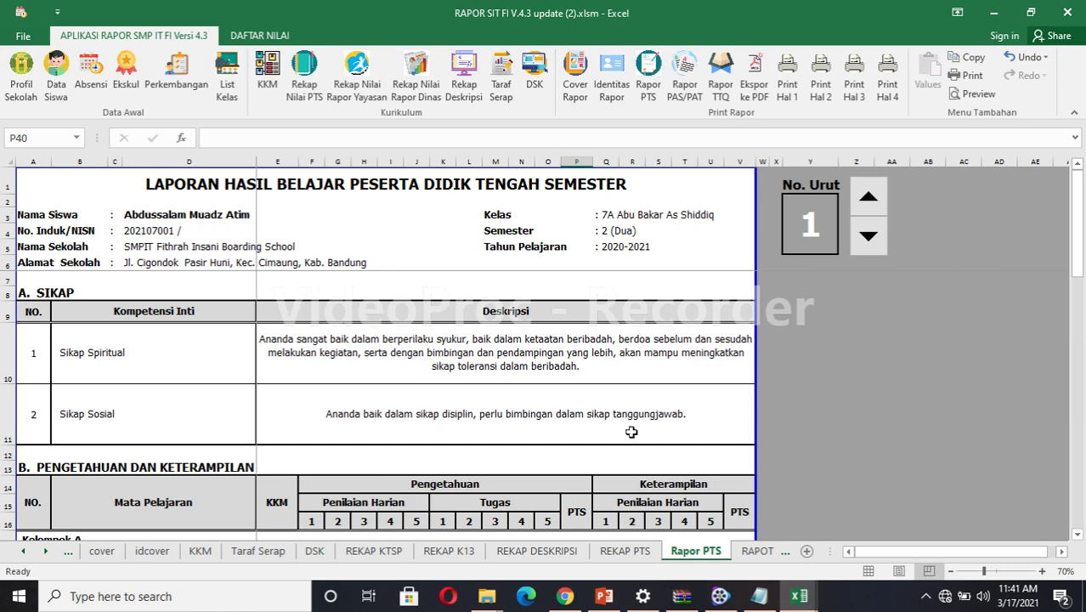
pyautogui.click(1077, 534)
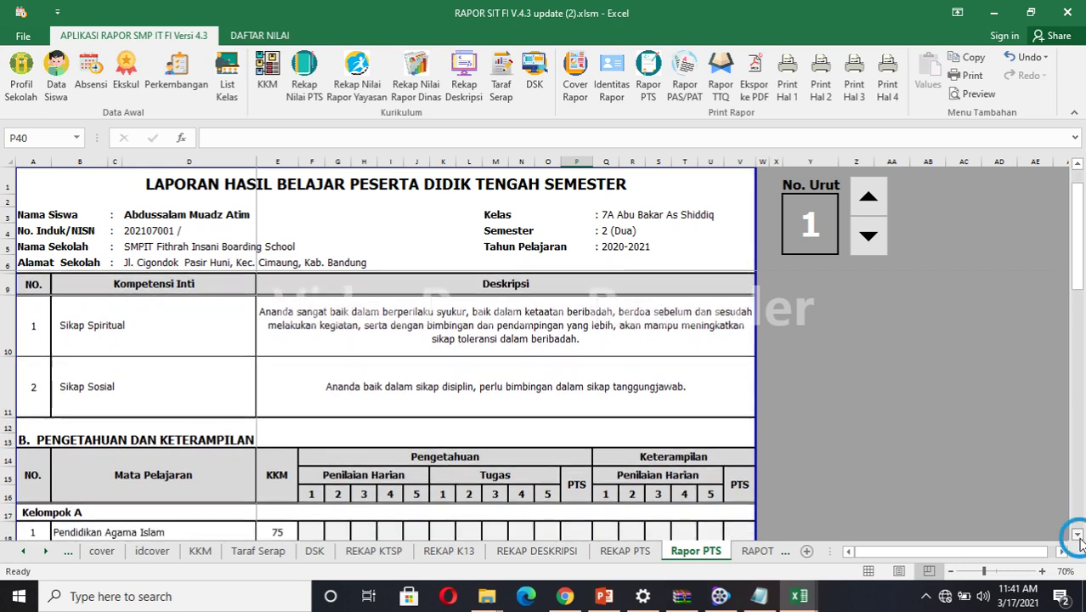
pyautogui.click(1077, 536)
pyautogui.click(1078, 536)
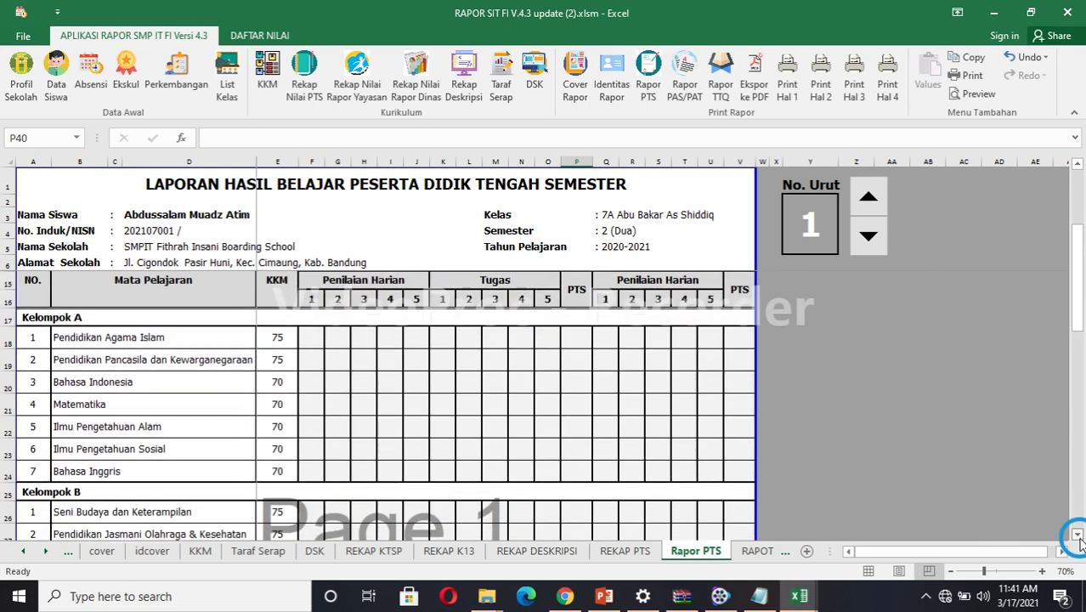
pyautogui.click(1077, 535)
pyautogui.click(1078, 535)
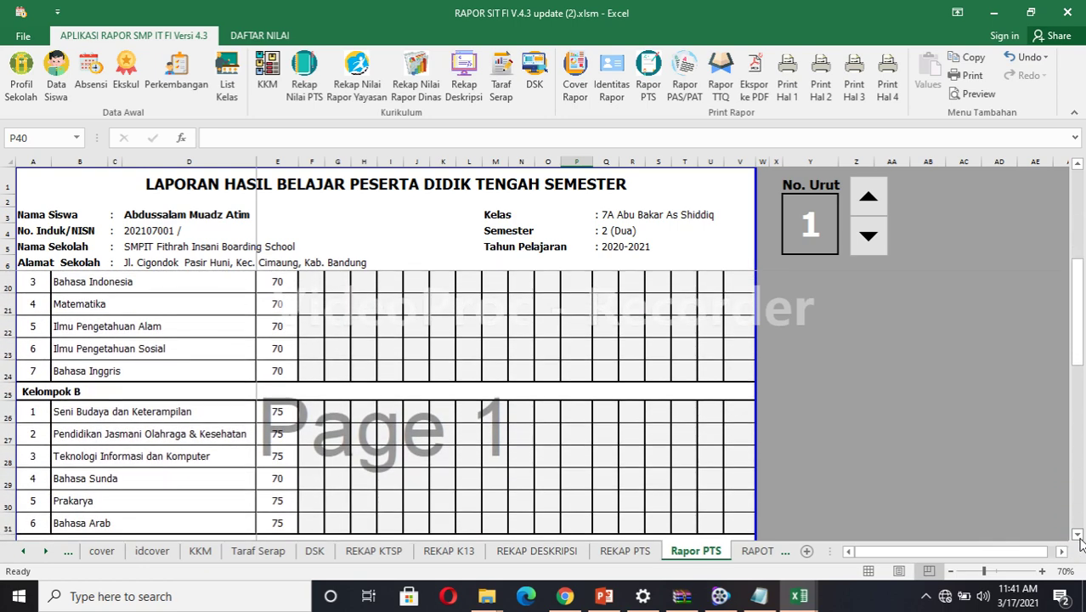
pyautogui.click(1077, 535)
pyautogui.click(1078, 536)
pyautogui.click(1078, 535)
pyautogui.click(1077, 536)
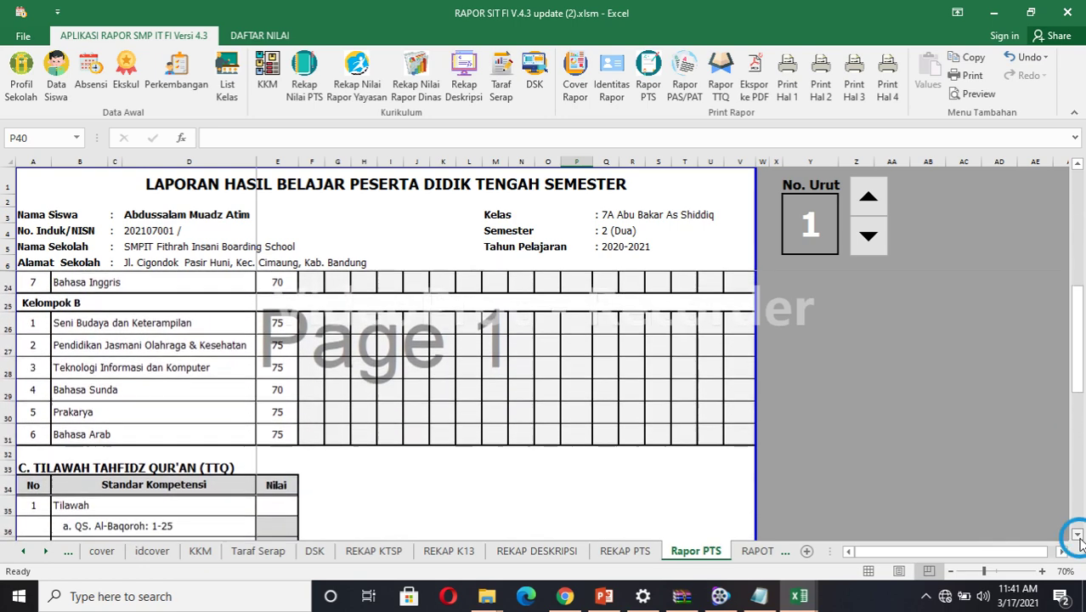
pyautogui.click(1078, 535)
pyautogui.click(1078, 535)
pyautogui.click(1078, 535)
pyautogui.click(1077, 536)
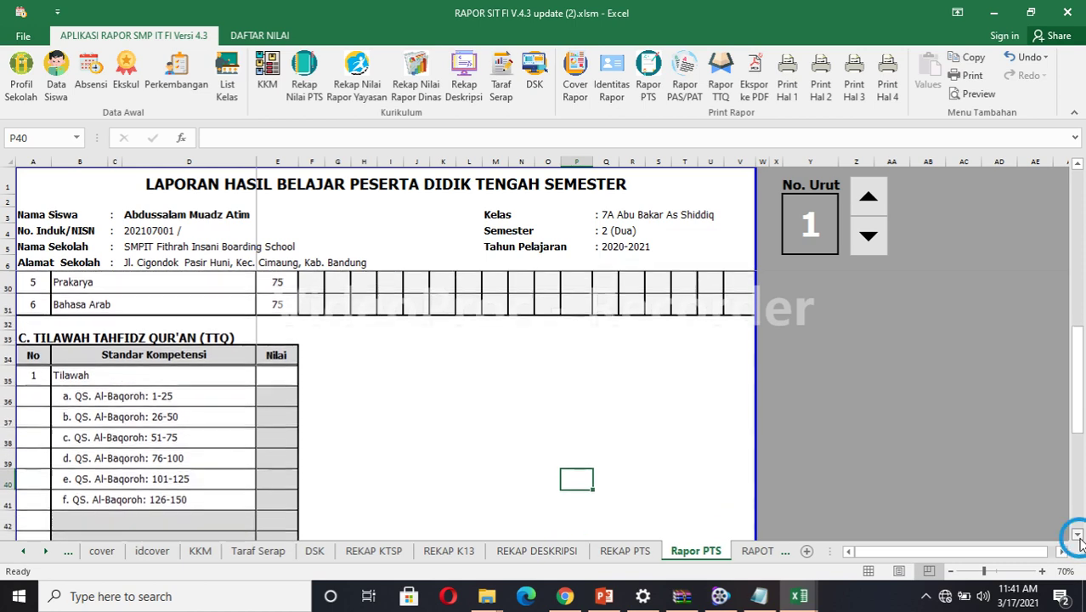
pyautogui.click(1078, 535)
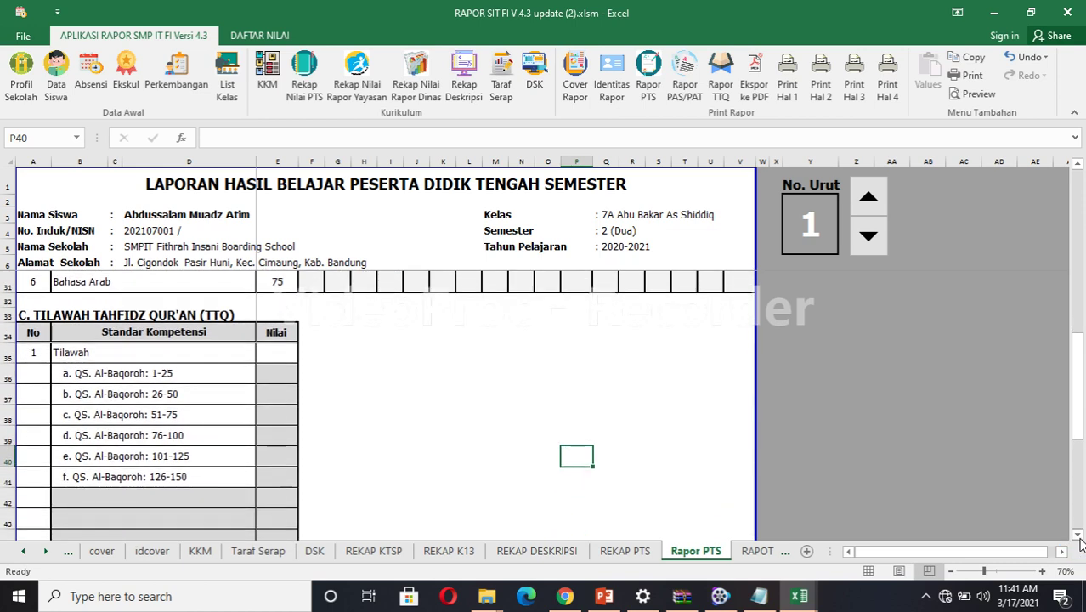
pyautogui.click(1078, 536)
pyautogui.click(1077, 535)
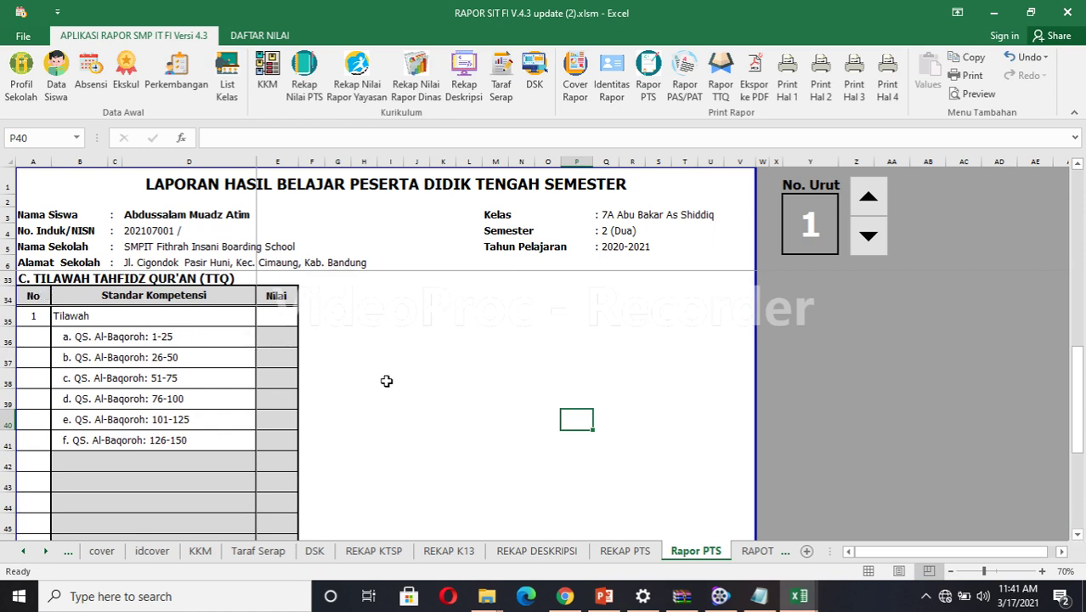
pyautogui.click(1077, 536)
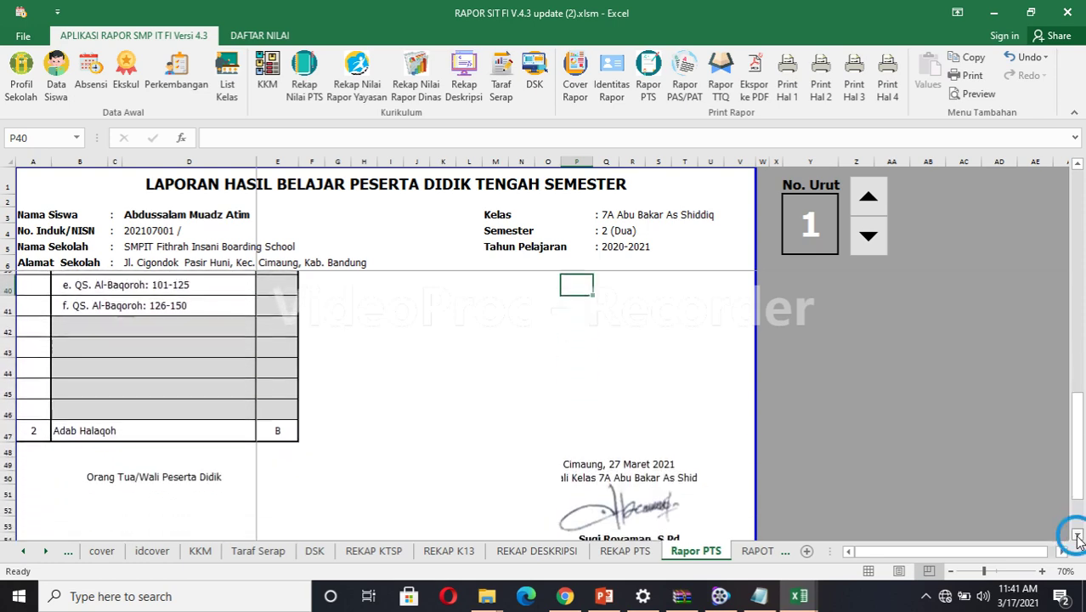
pyautogui.click(1077, 536)
pyautogui.click(1077, 535)
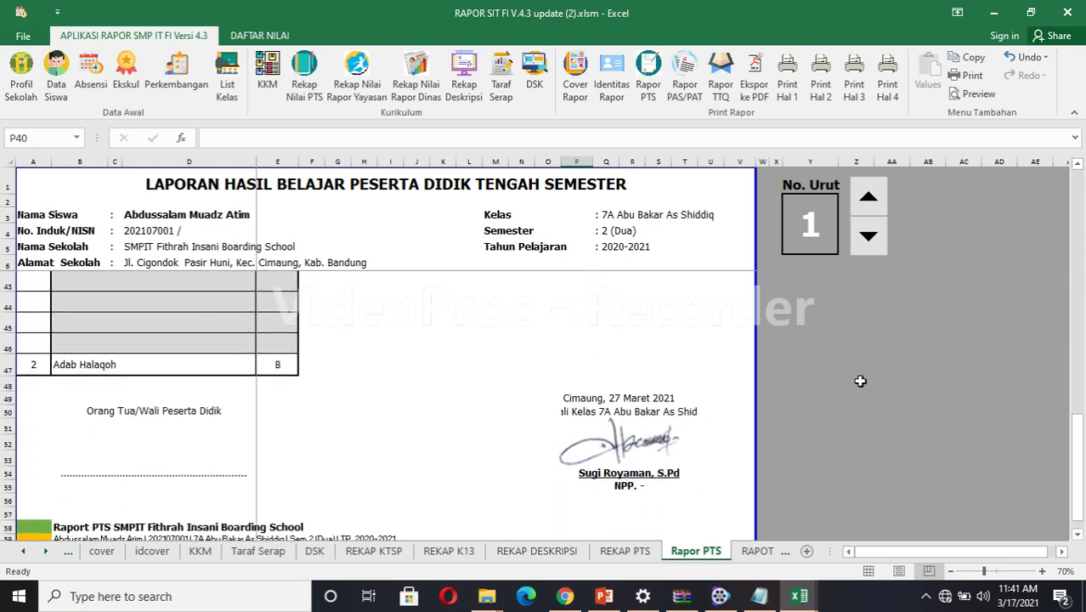
pyautogui.click(1076, 167)
pyautogui.click(1076, 168)
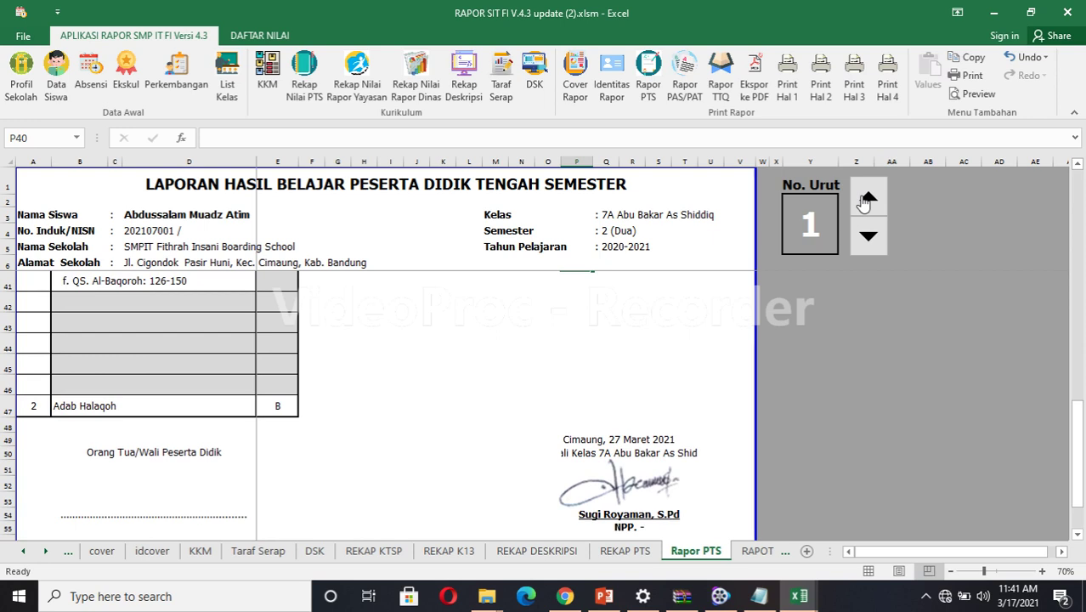
# Advance the PTS report's No. Urut from student 1 to student 4.
pyautogui.click(867, 199)
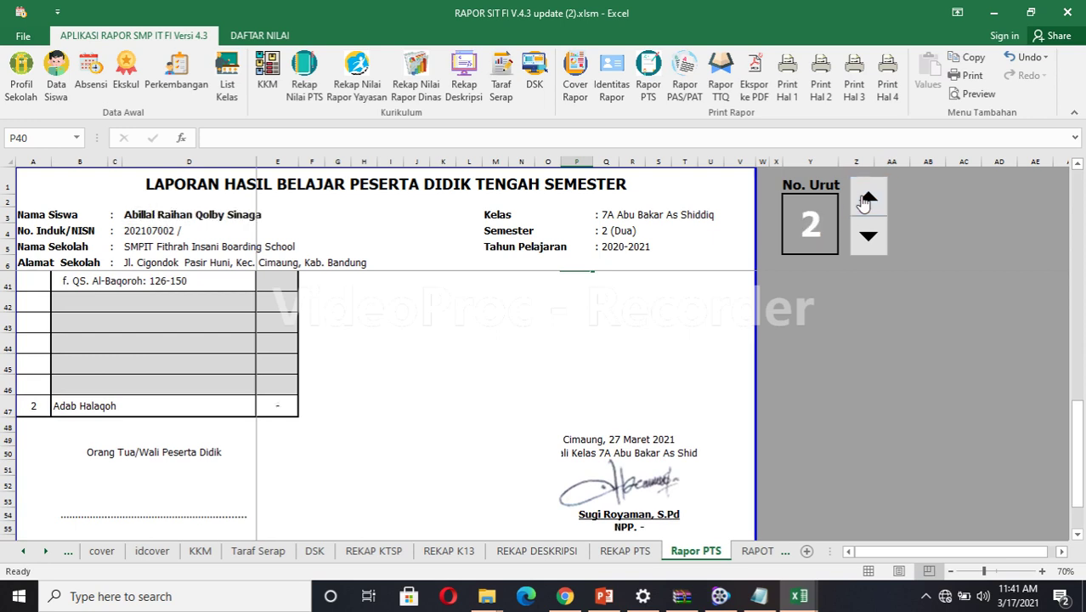
pyautogui.click(868, 199)
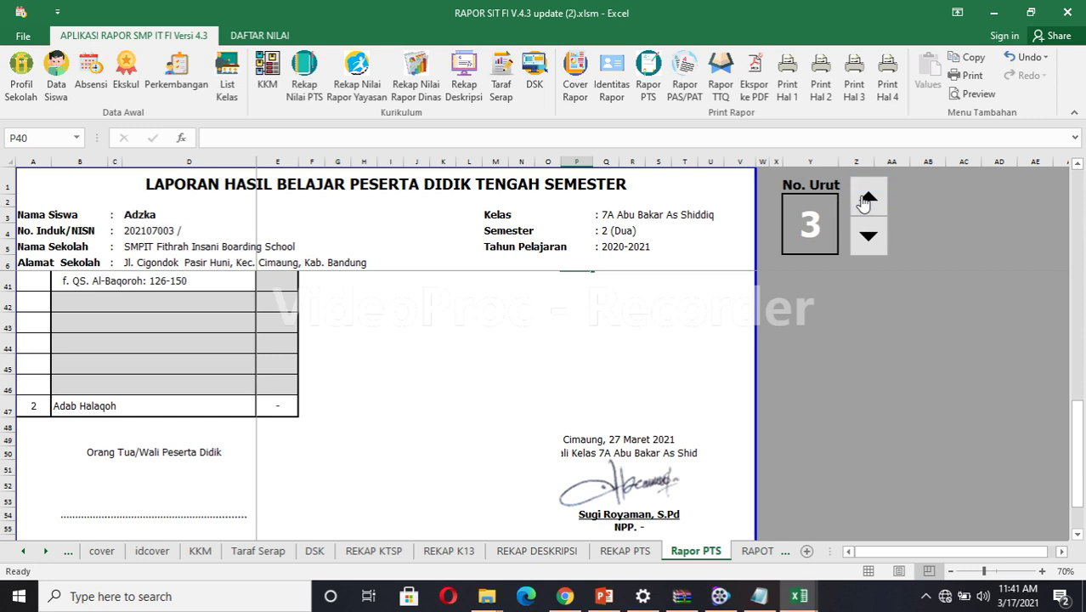
pyautogui.click(864, 201)
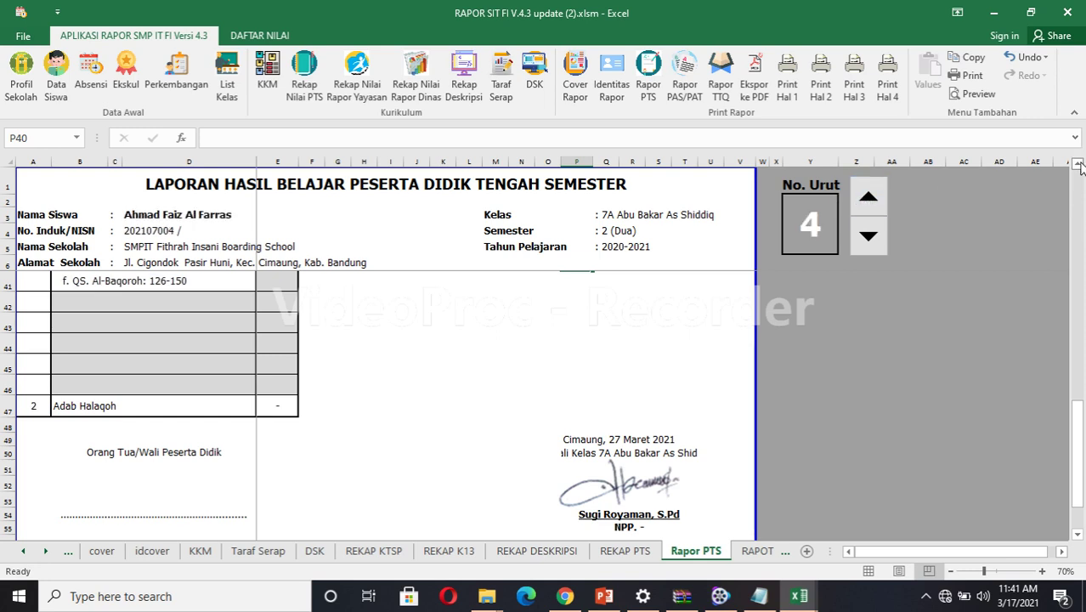
pyautogui.moveTo(1077, 164); pyautogui.dragTo(1079, 166)
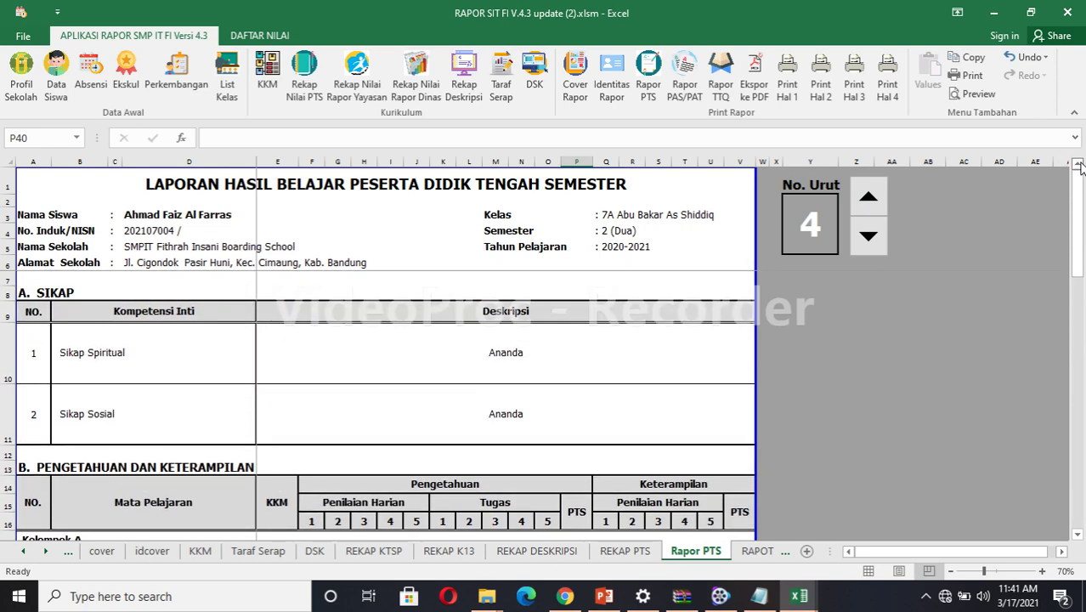
# Scroll through student 1's empty Rapor PAS/PAT report, then switch to DAFTAR NILAI.
pyautogui.click(689, 82)
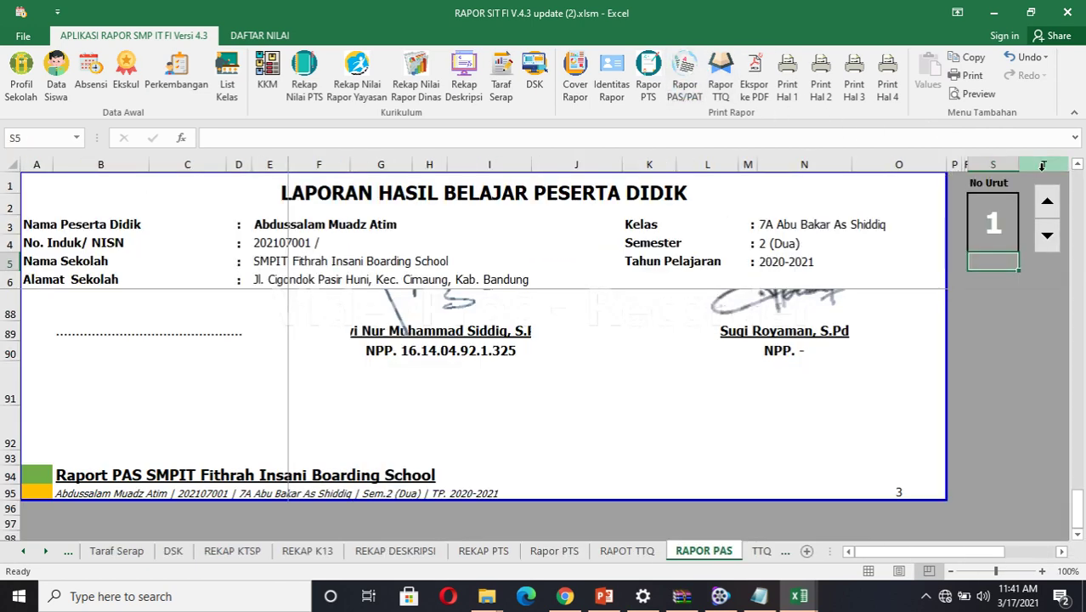
pyautogui.moveTo(1078, 166); pyautogui.dragTo(1079, 169)
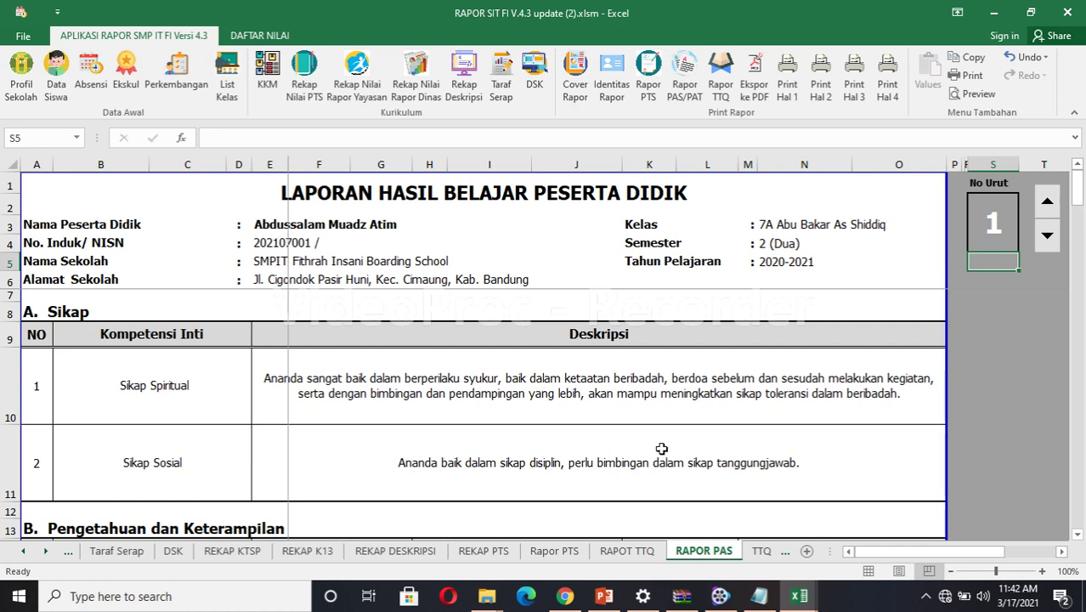
pyautogui.scroll(-3, 1081, 541)
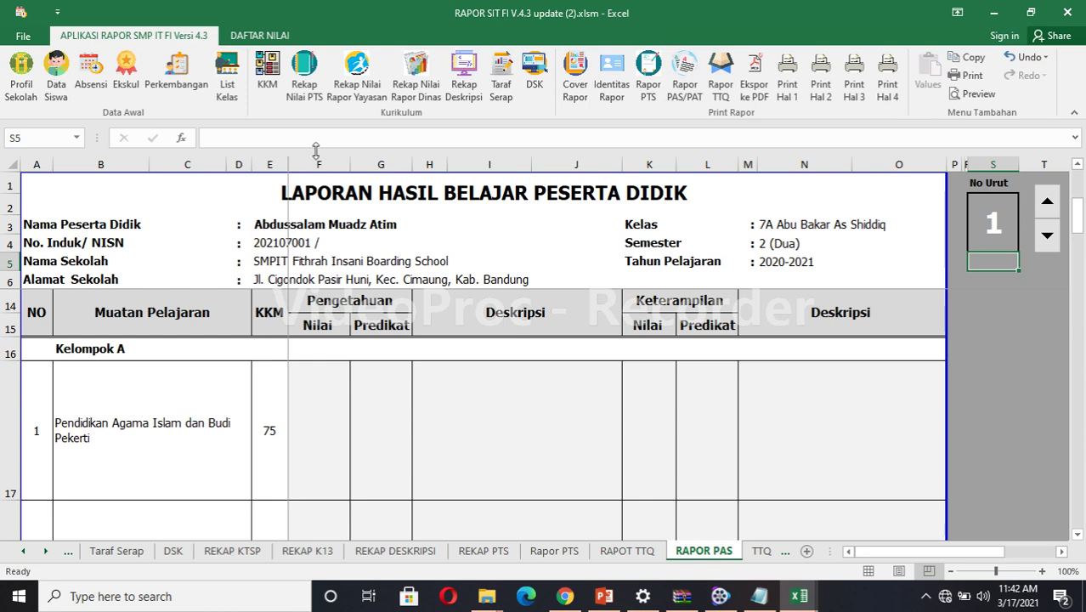
pyautogui.click(261, 37)
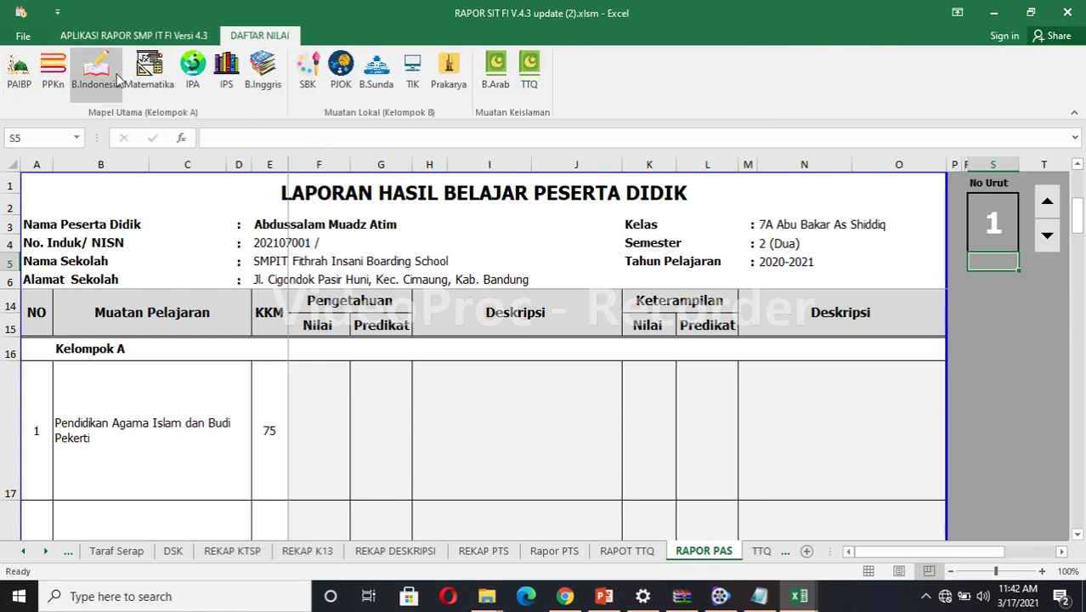
# Open the IPA grade sheet and review its basic competency (KD) descriptions.
pyautogui.click(194, 70)
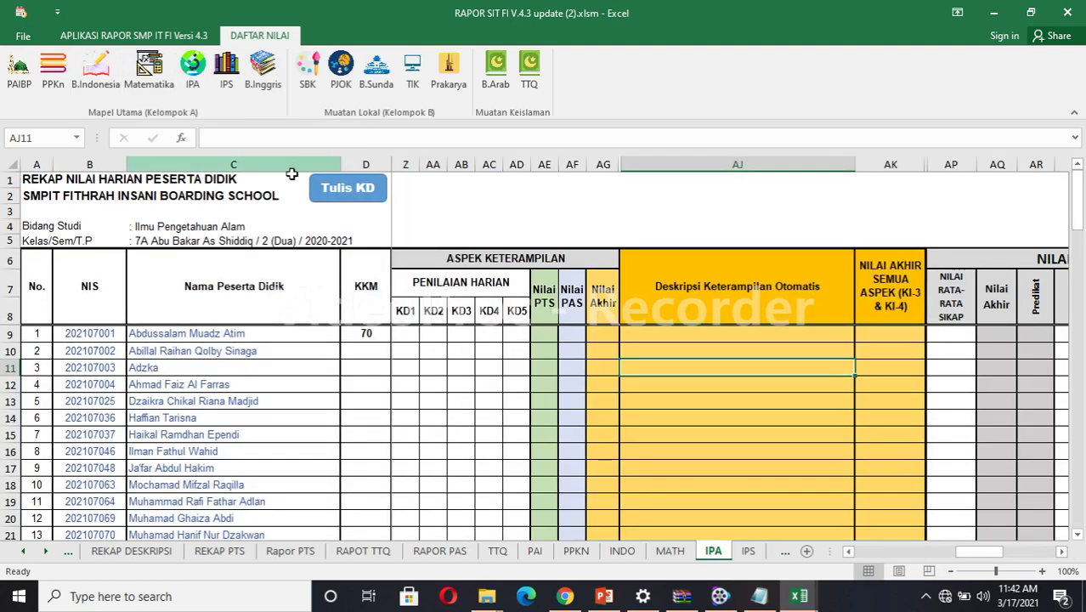
pyautogui.click(345, 190)
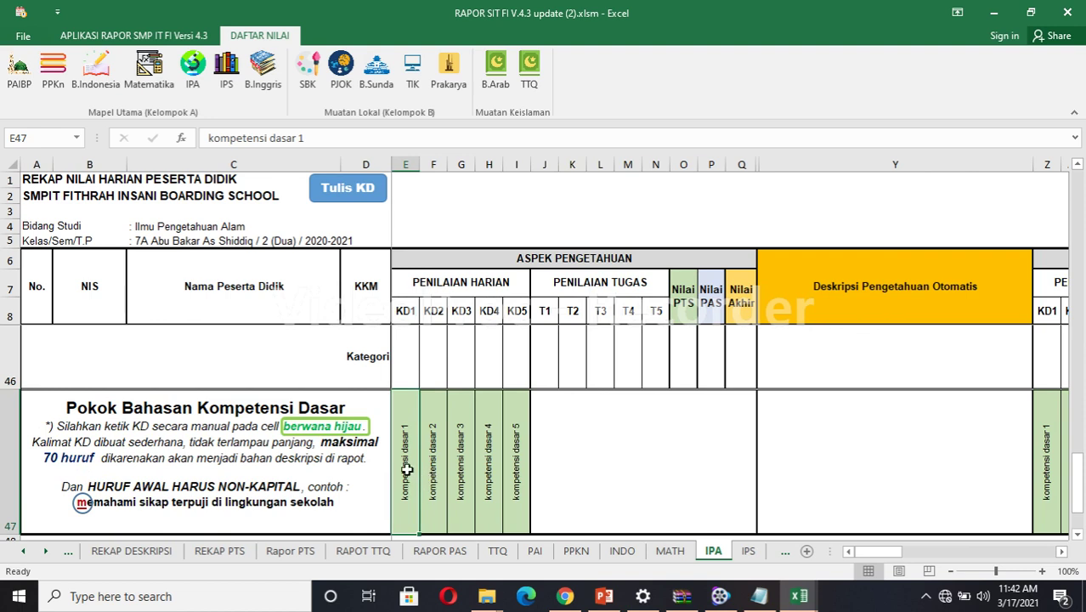
pyautogui.click(515, 470)
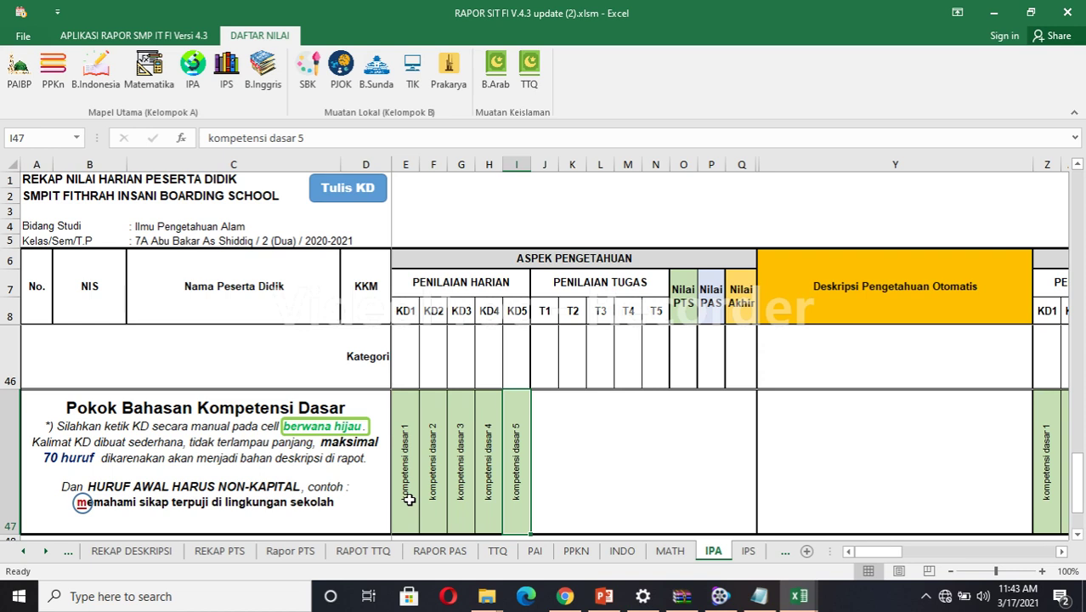
pyautogui.click(409, 499)
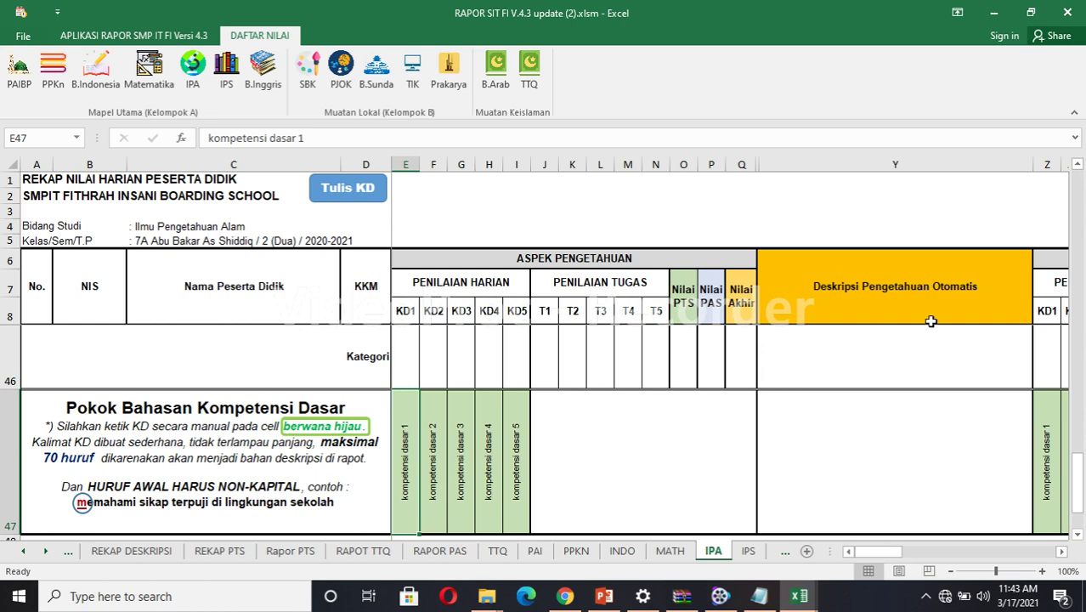
pyautogui.click(1077, 167)
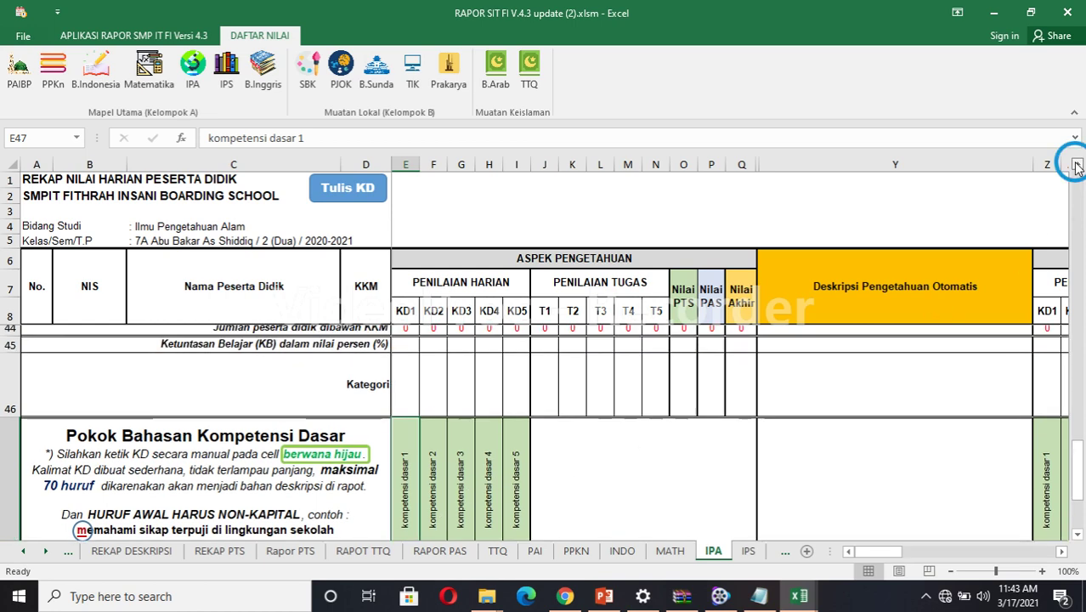
pyautogui.click(1078, 168)
pyautogui.click(1078, 168)
pyautogui.moveTo(1076, 167); pyautogui.dragTo(646, 255)
# Enter student 1's IPA KD grades 87, 88 and 84 in E9:G9.
pyautogui.click(397, 337)
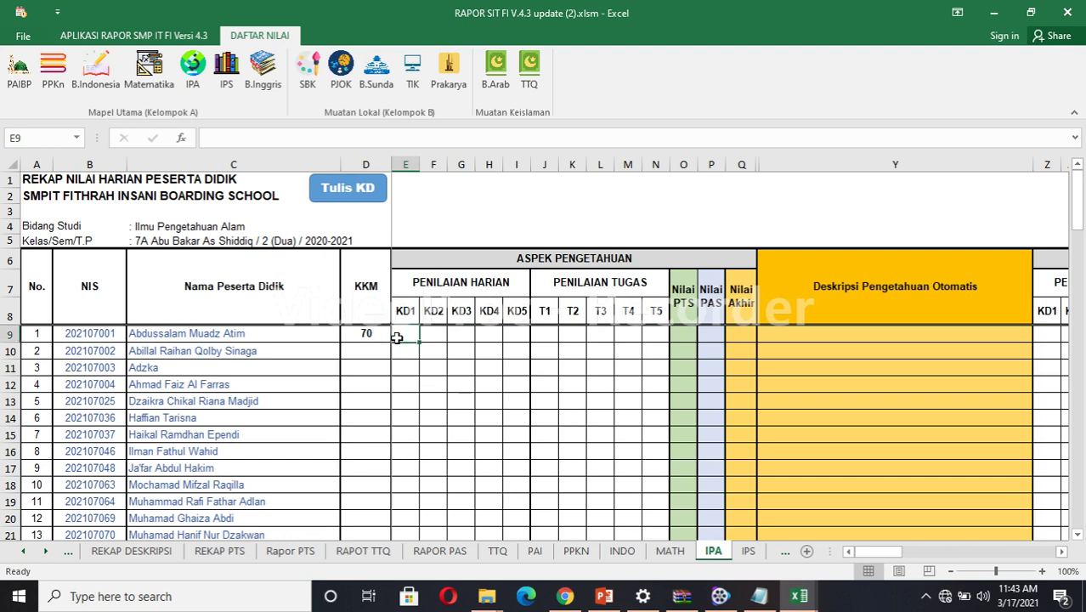
pyautogui.click(397, 338)
pyautogui.write('87')
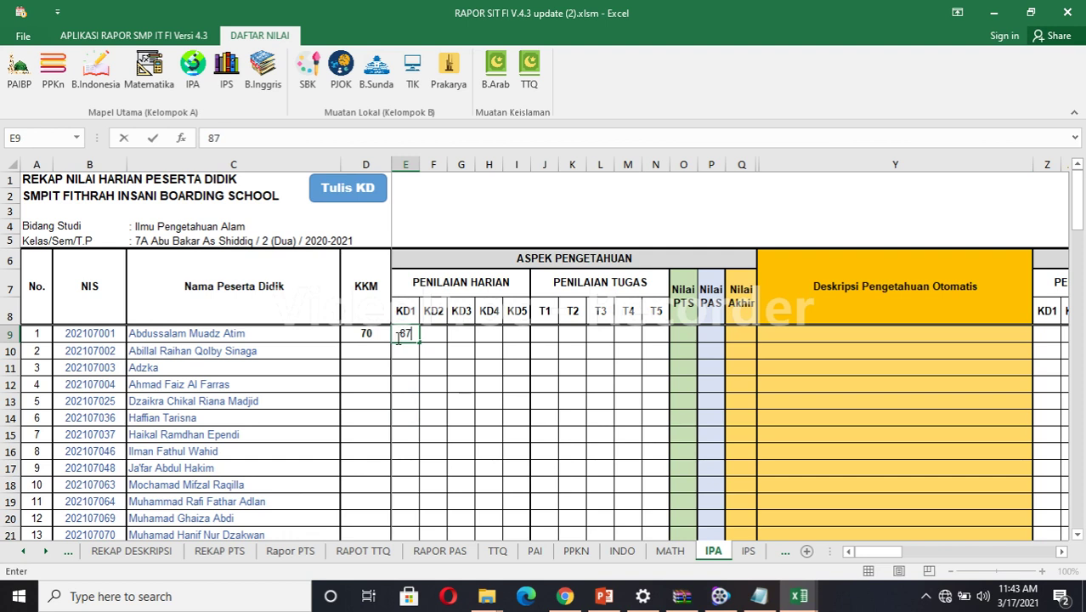
pyautogui.press('Return')
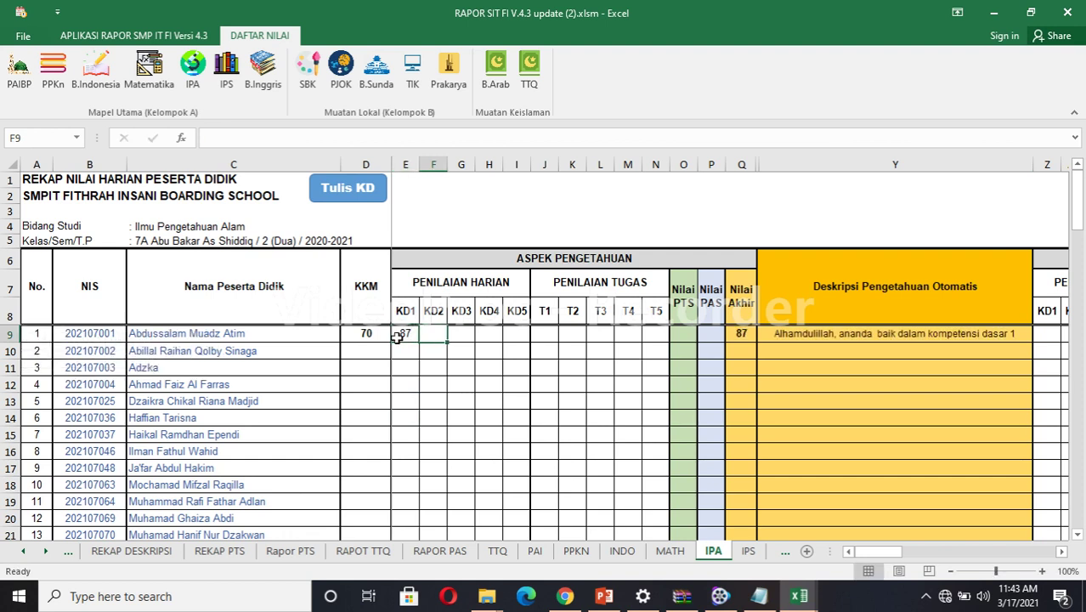
pyautogui.write('88')
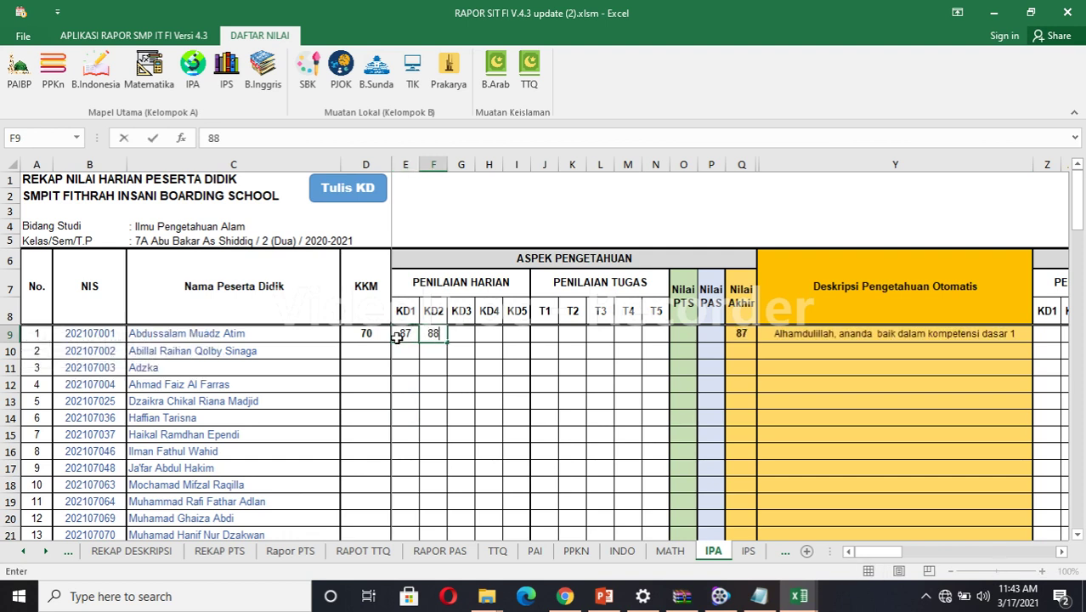
pyautogui.press('Tab')
pyautogui.write('8')
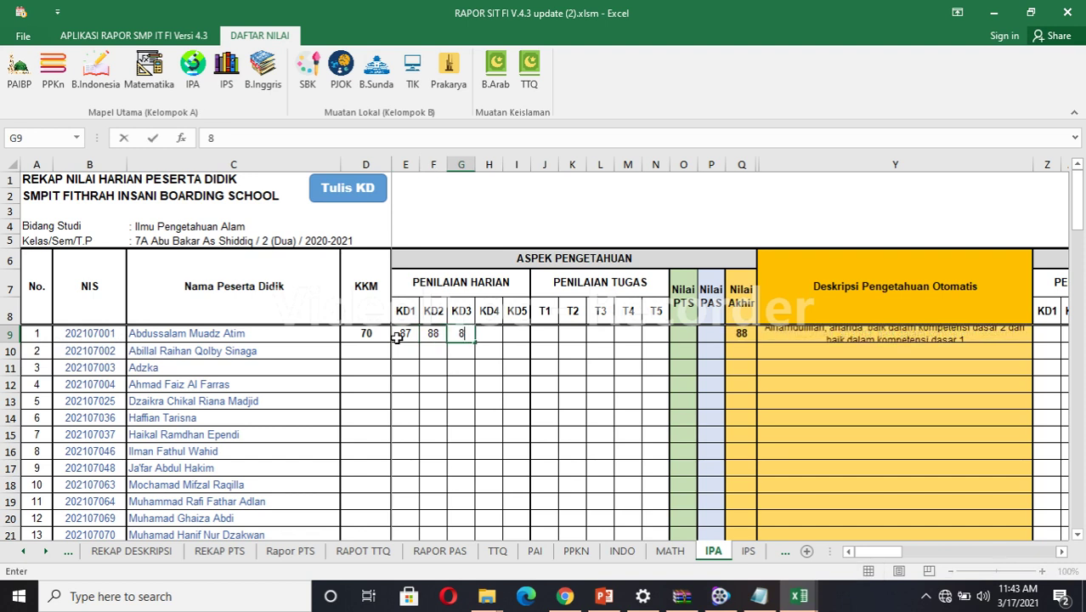
pyautogui.click(546, 335)
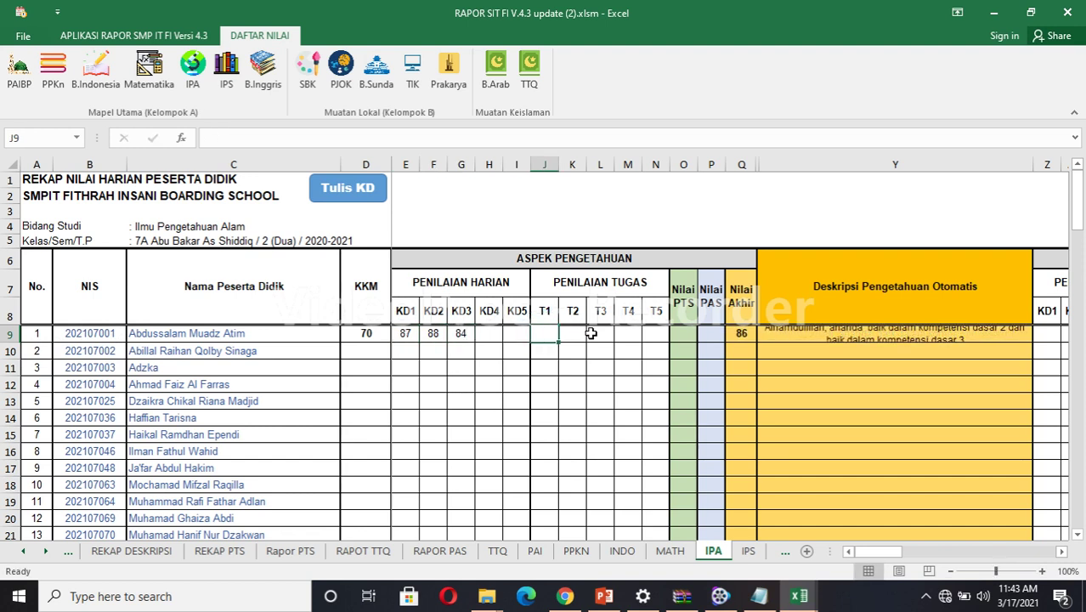
# Enter q78 as the T1 task score, triggering the 0–100 validation warning.
pyautogui.click(681, 336)
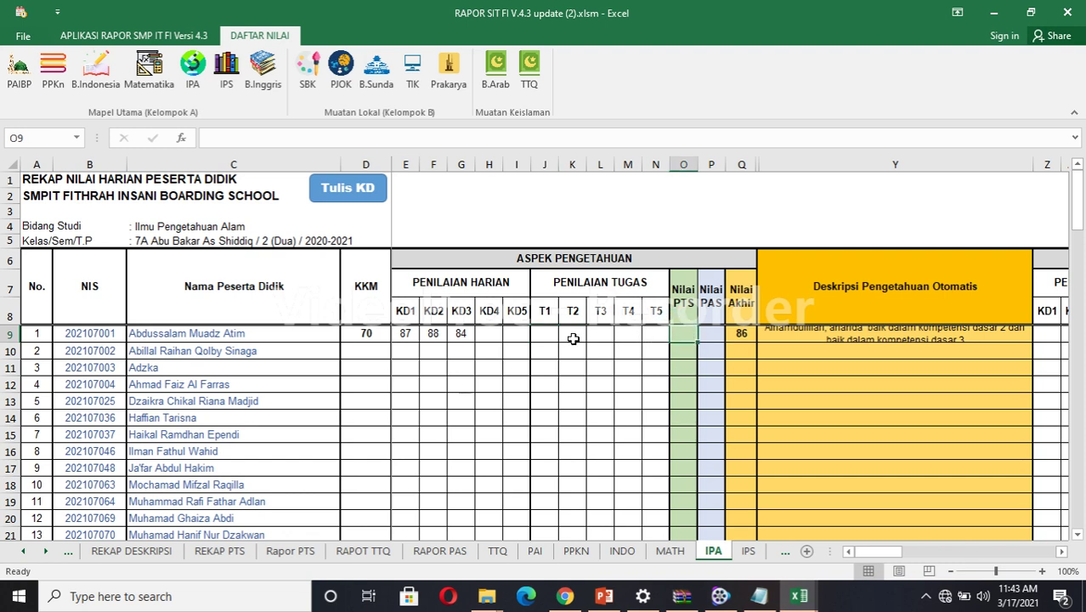
pyautogui.click(548, 337)
pyautogui.write('q')
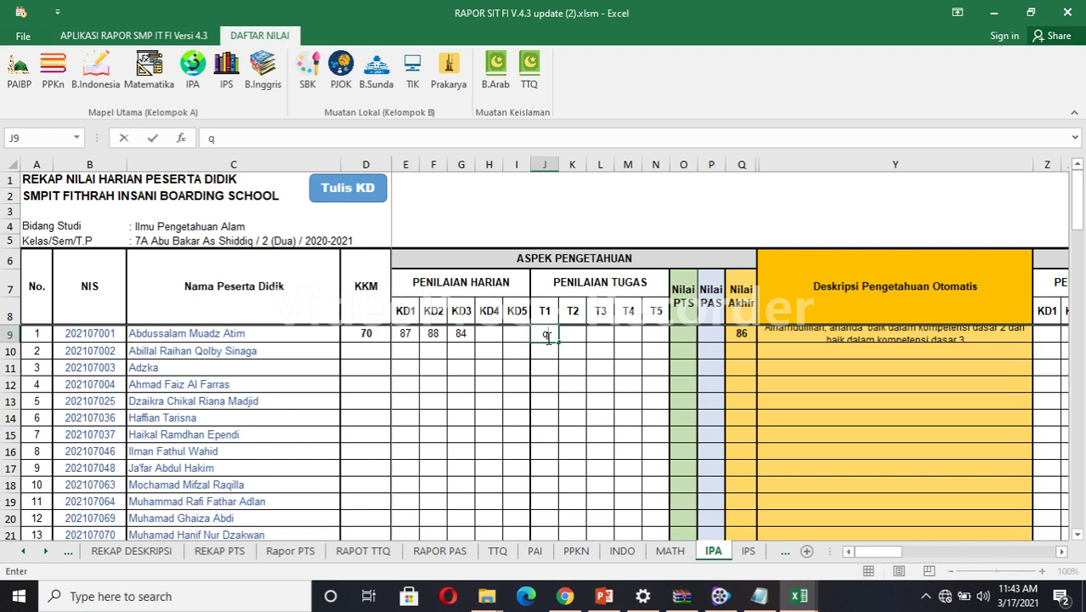
pyautogui.write('78')
pyautogui.press('Return')
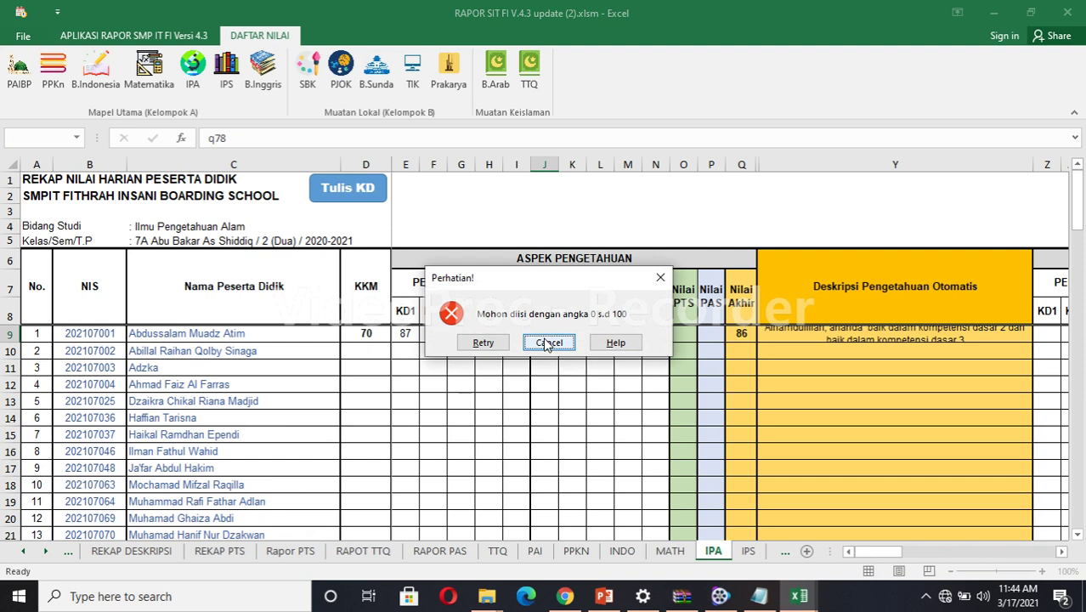
# Dismiss the warning, then enter task grades 80, 86, 84 and a PTS score of 87.
pyautogui.click(541, 345)
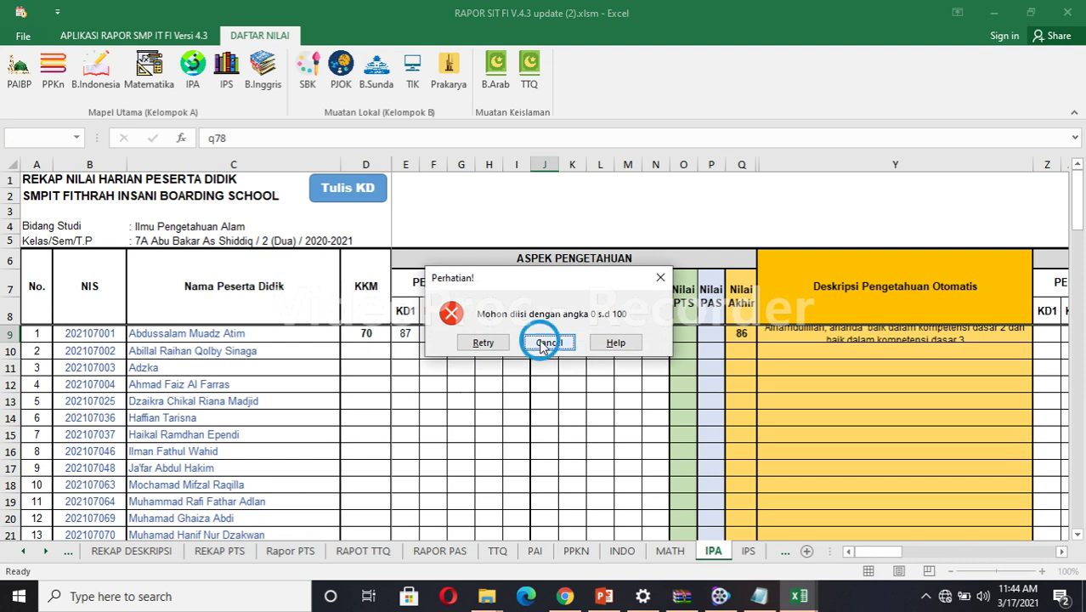
pyautogui.click(547, 335)
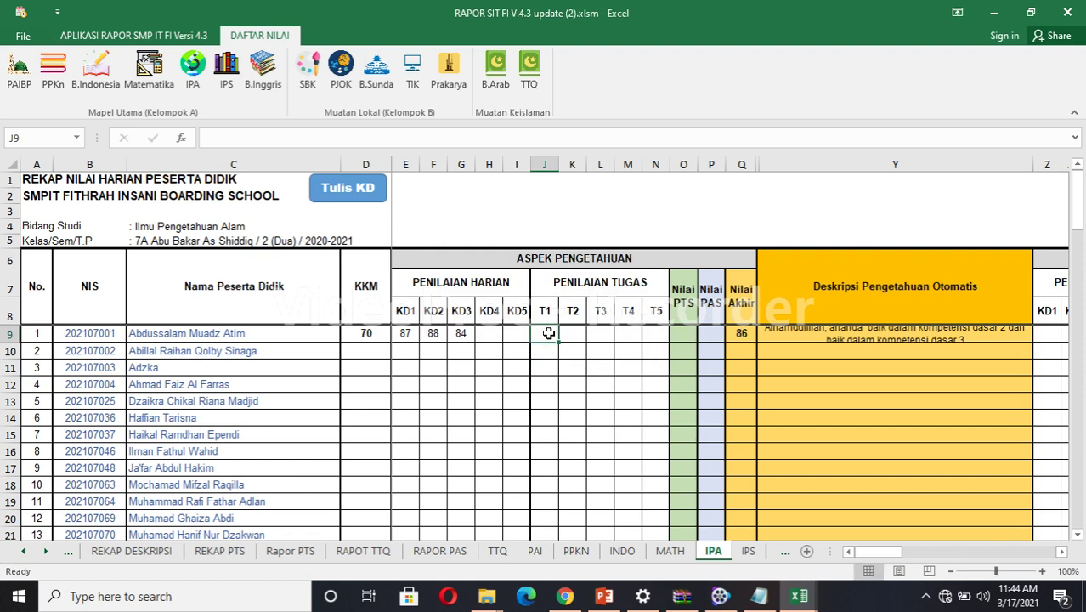
pyautogui.write('80')
pyautogui.press('Tab')
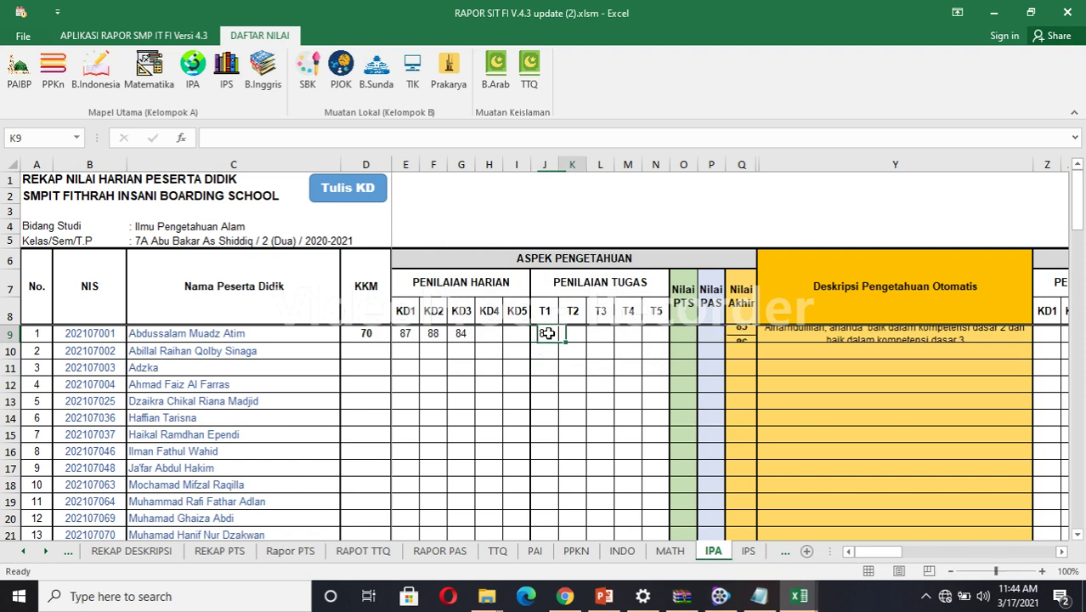
pyautogui.write('86')
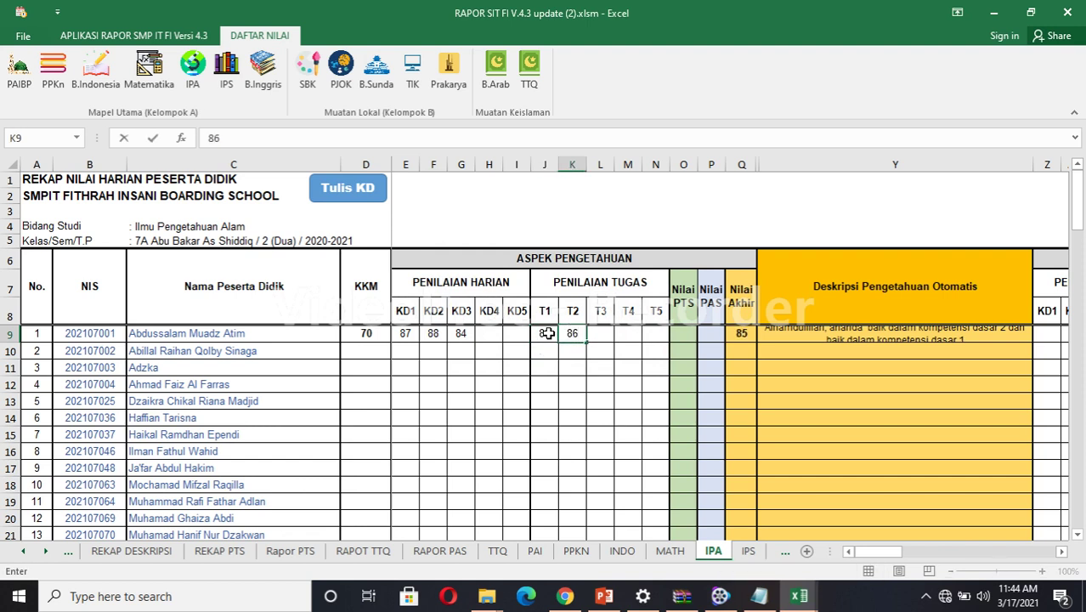
pyautogui.press('Tab')
pyautogui.write('8')
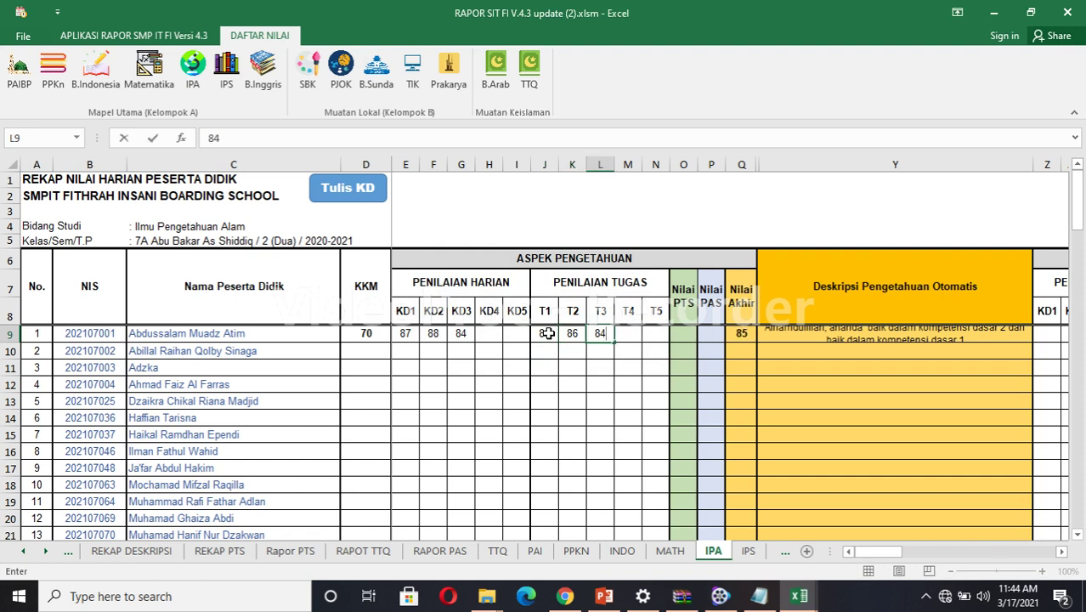
pyautogui.write('4')
pyautogui.click(689, 337)
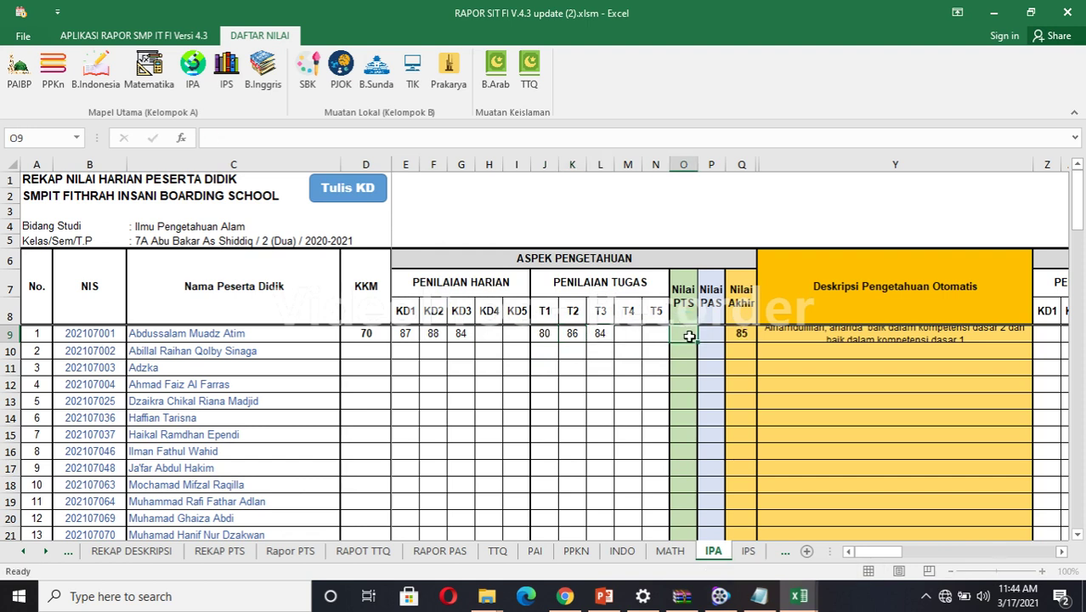
pyautogui.write('87')
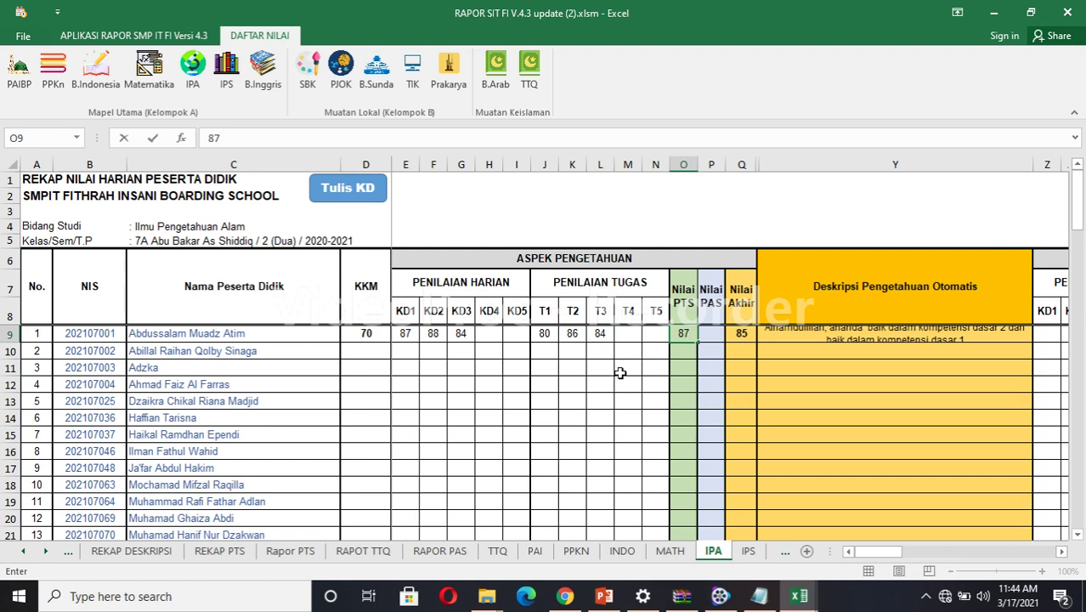
pyautogui.click(610, 368)
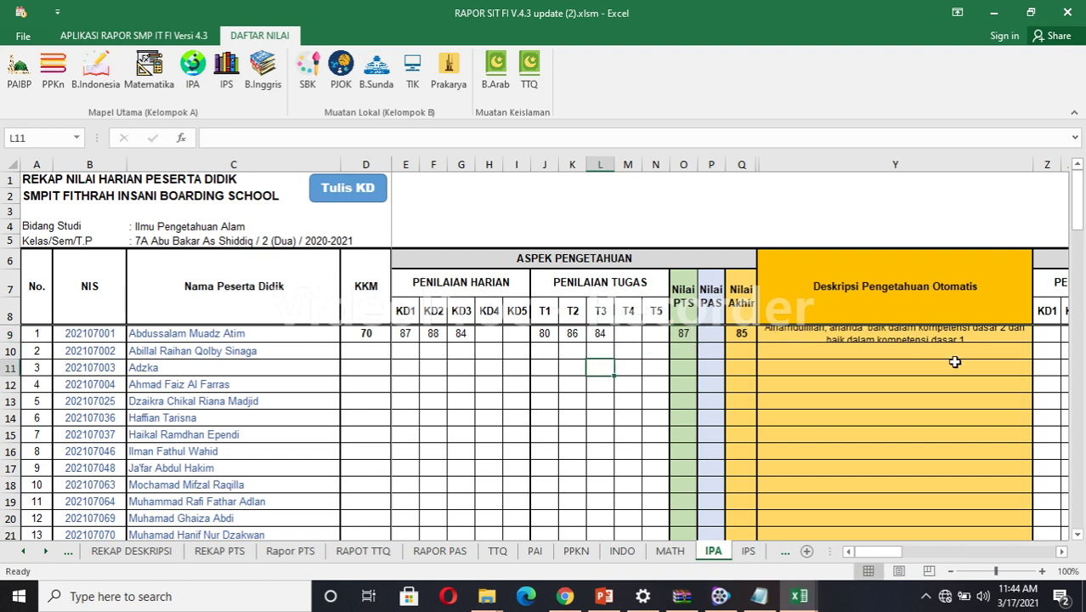
# Enter 86 as the first student's IPA attitude average in cell AP9.
pyautogui.moveTo(1063, 553); pyautogui.dragTo(1063, 553)
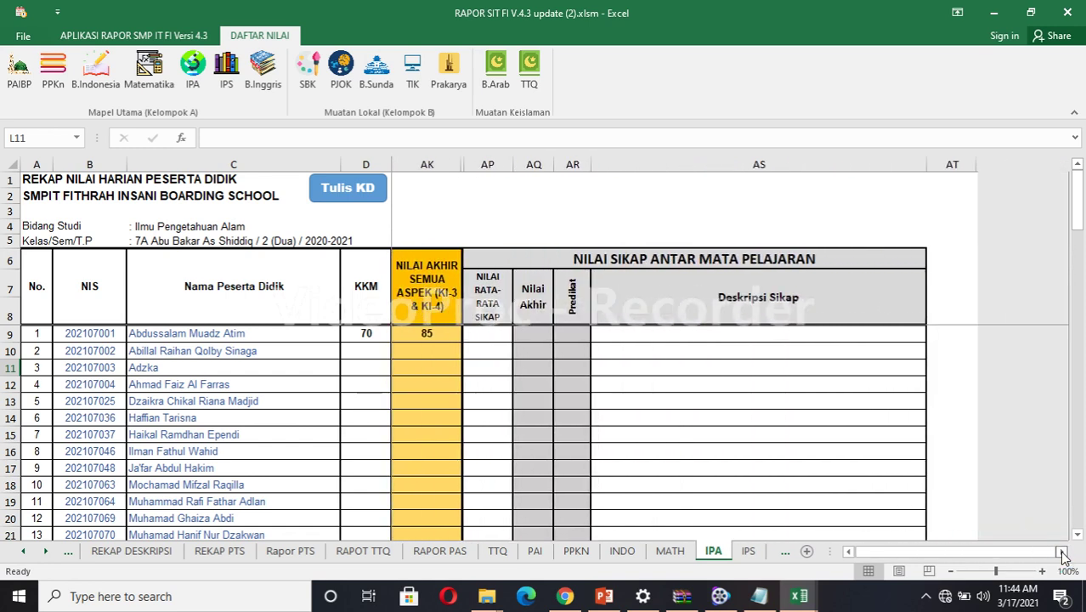
pyautogui.click(482, 334)
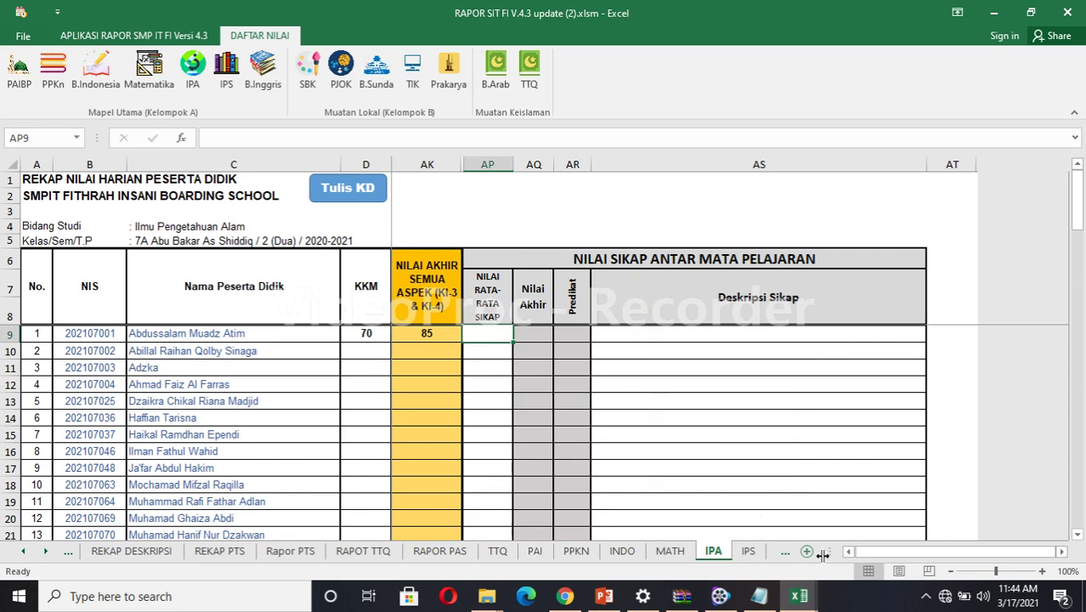
pyautogui.click(849, 553)
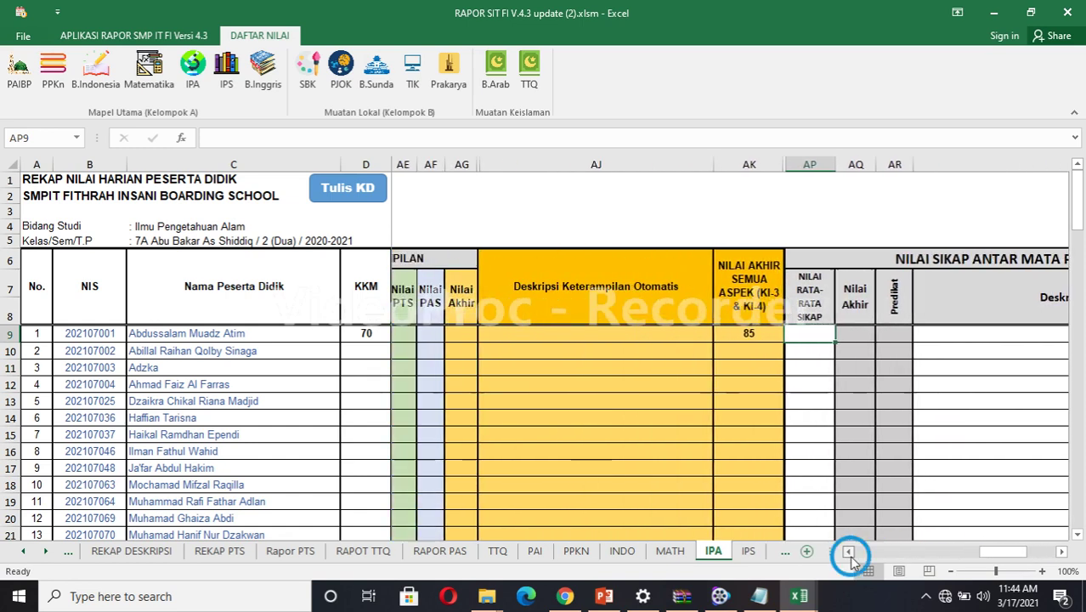
pyautogui.click(850, 555)
pyautogui.click(850, 555)
pyautogui.click(850, 555)
pyautogui.click(850, 555)
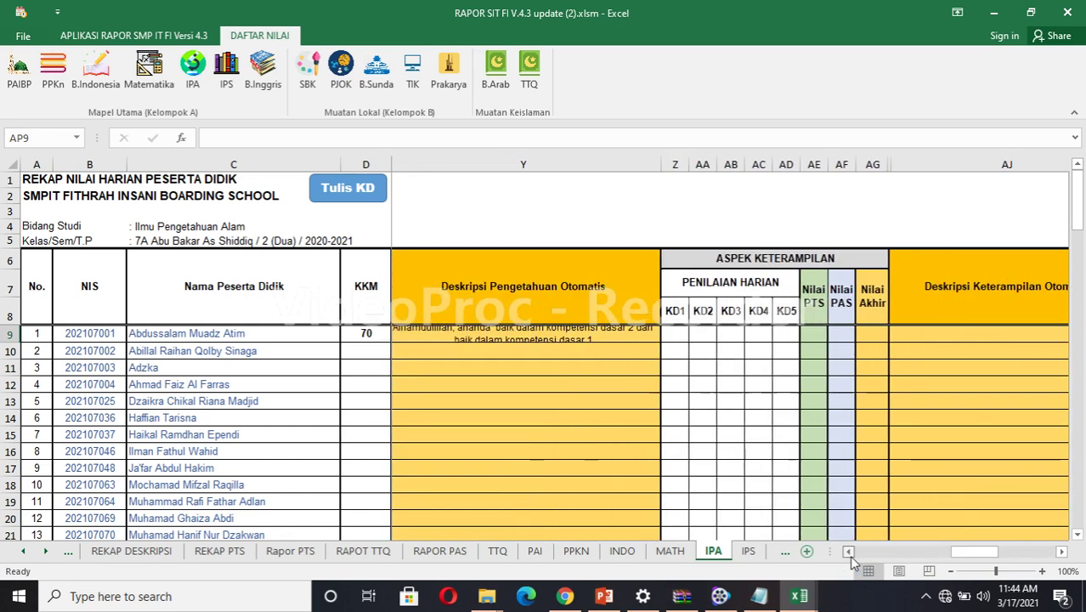
pyautogui.click(1061, 553)
pyautogui.click(1062, 552)
pyautogui.click(1061, 552)
pyautogui.click(1061, 553)
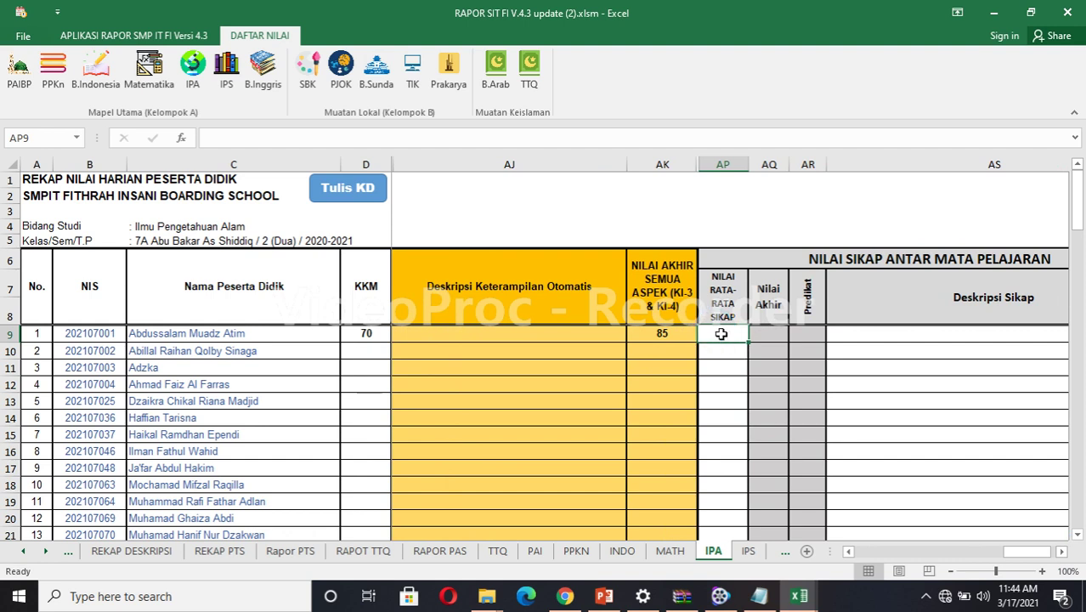
pyautogui.write('86')
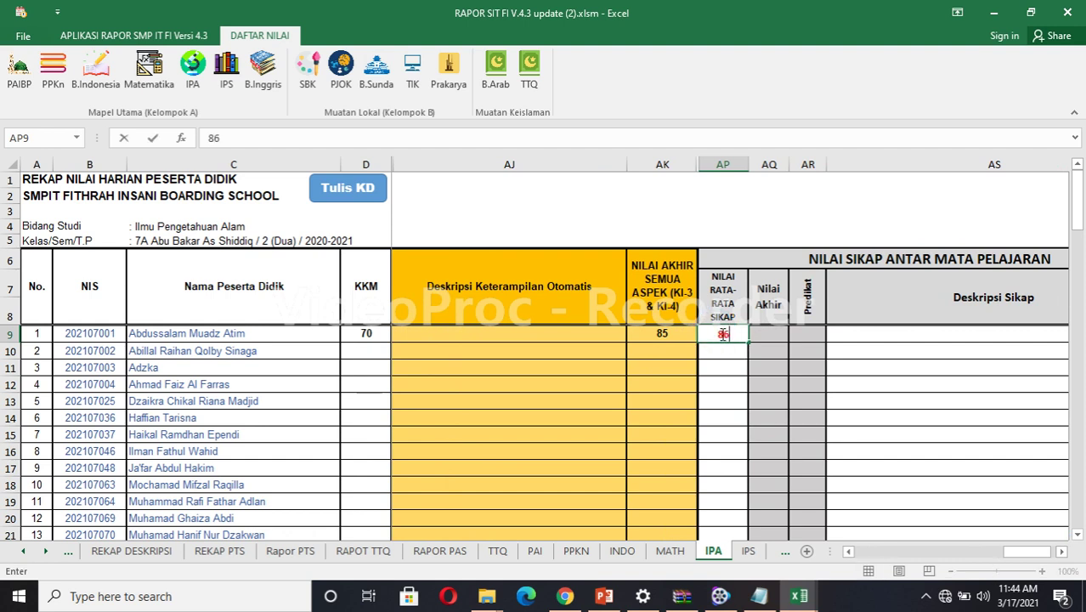
pyautogui.click(768, 335)
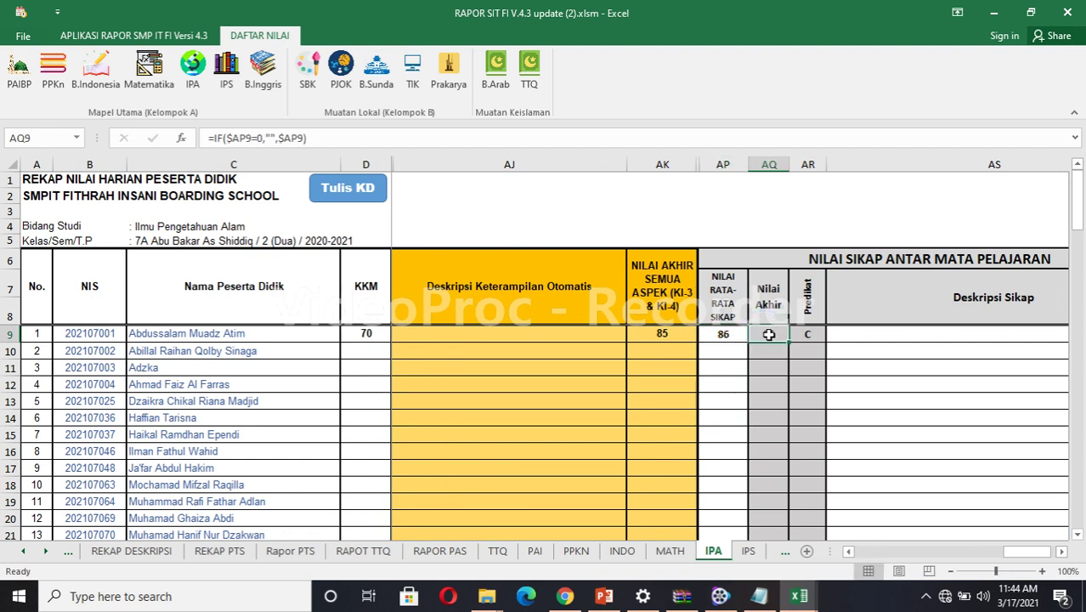
# Correct the first student's attitude average to 87, giving predikat B.
pyautogui.click(724, 334)
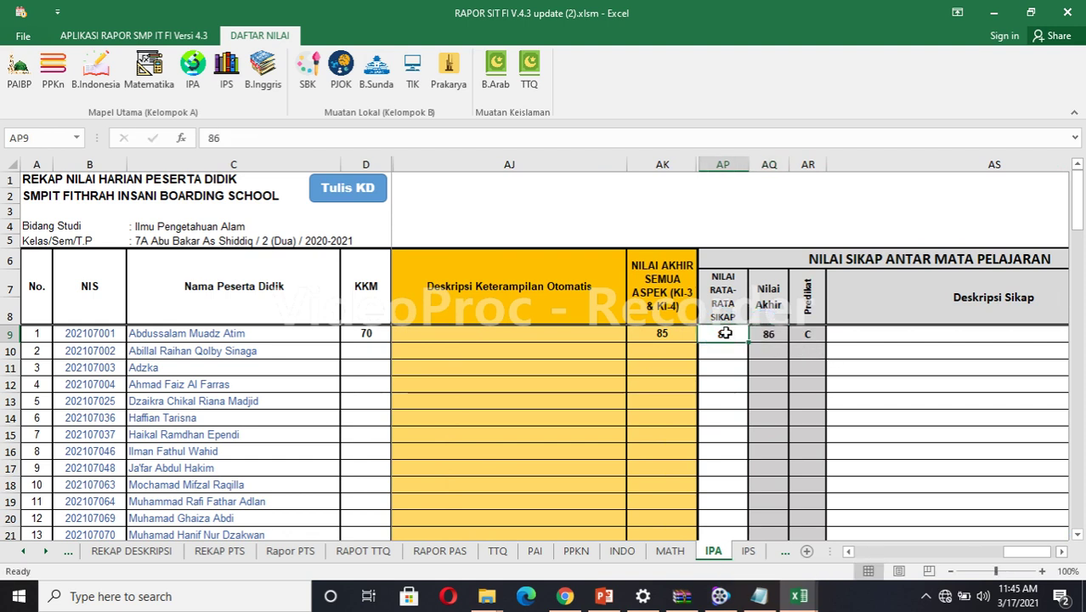
pyautogui.write('87')
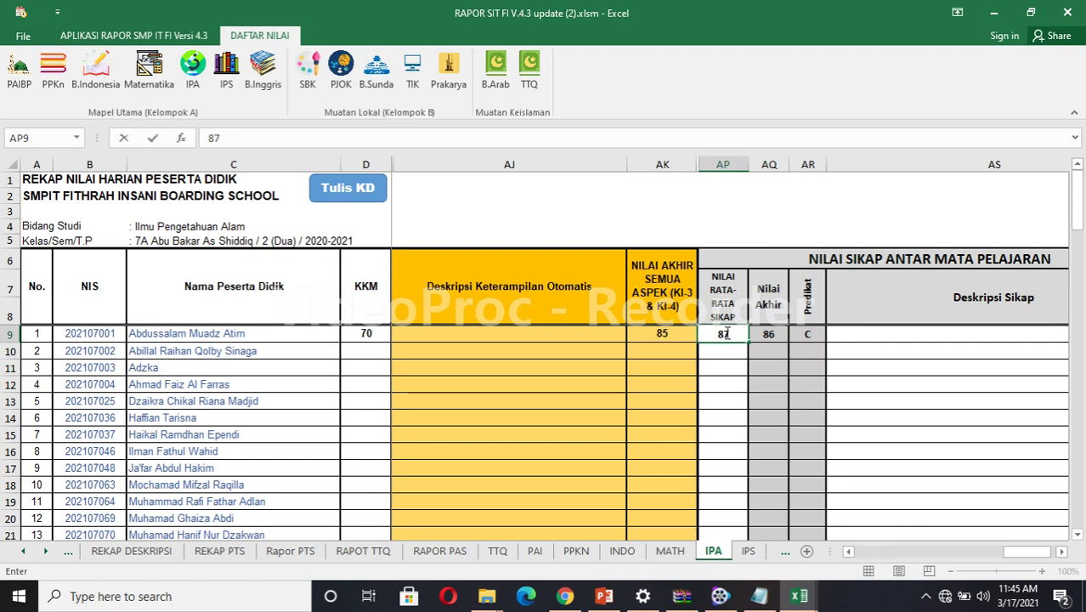
pyautogui.click(731, 368)
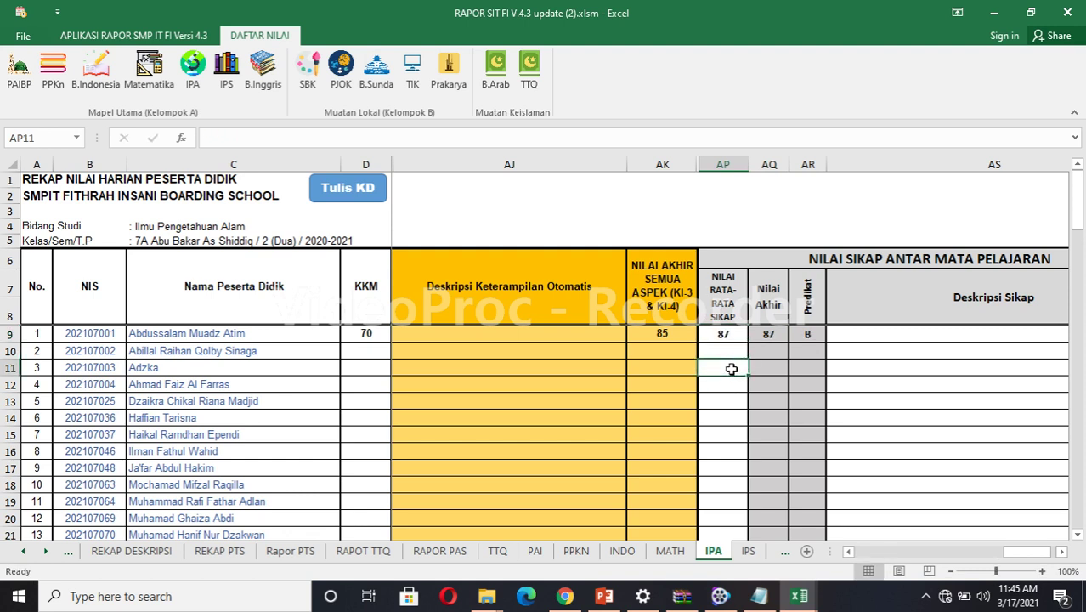
pyautogui.click(727, 350)
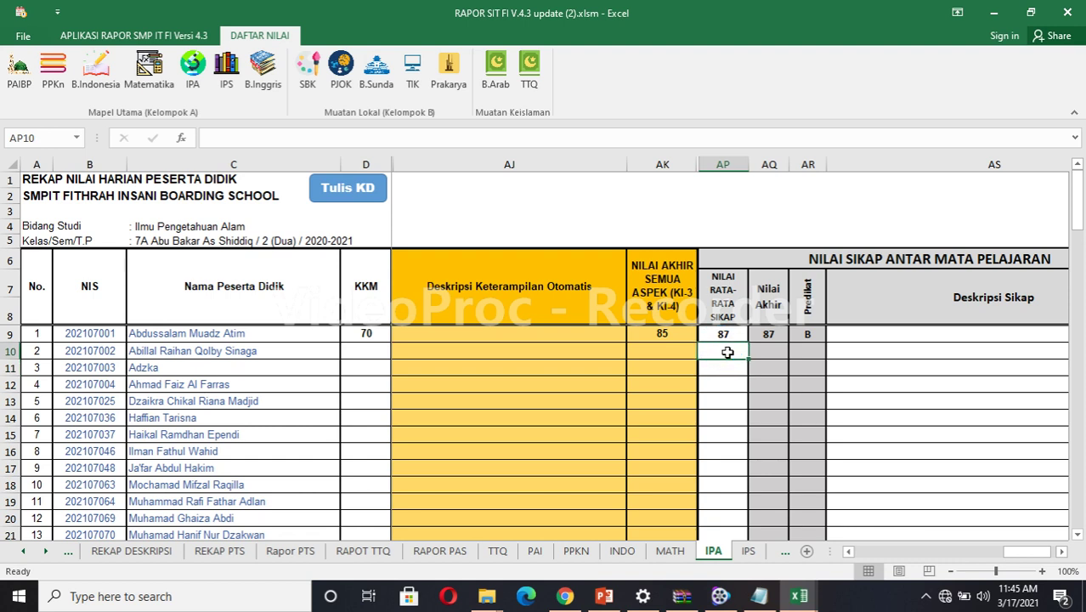
pyautogui.click(724, 335)
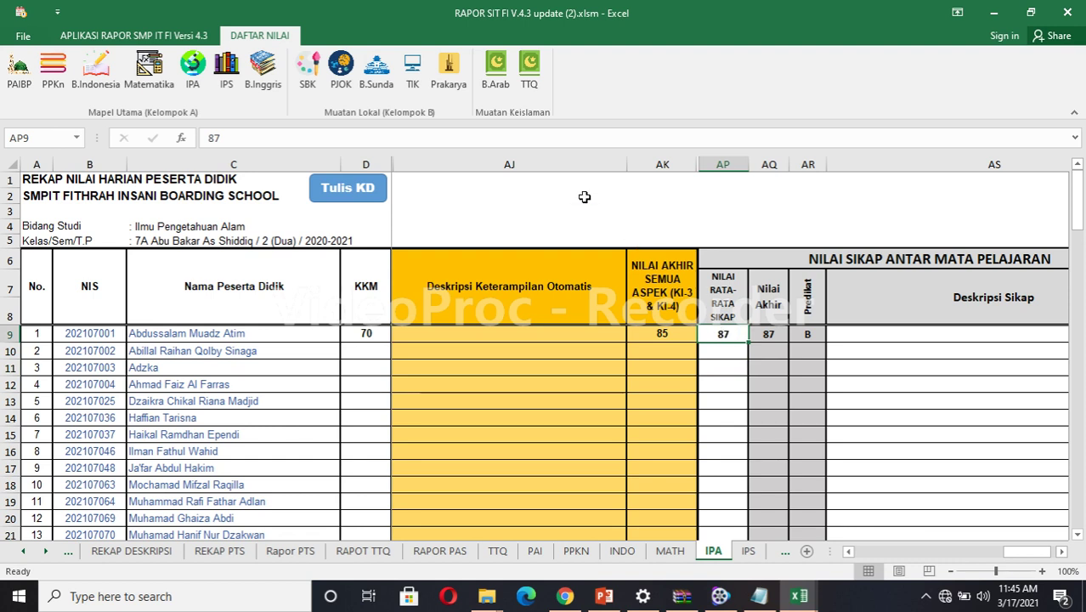
# Browse the Matematika, B.Indonesia, PPKn, PAI, B.Inggris, SBK, PJOK, B.Sunda and Prakarya grade sheets.
pyautogui.click(153, 73)
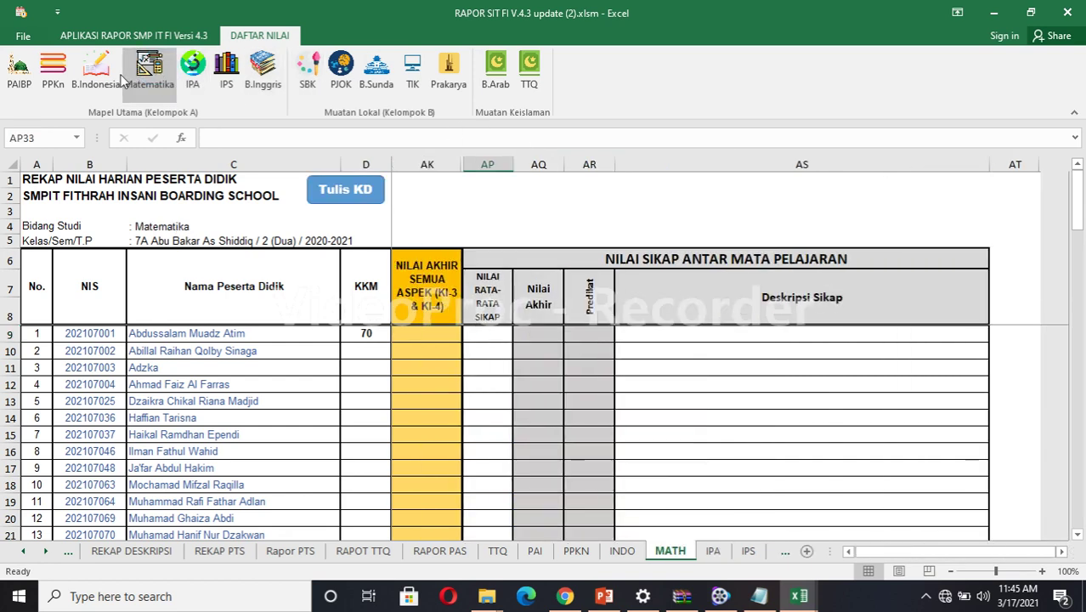
pyautogui.click(95, 72)
pyautogui.click(54, 72)
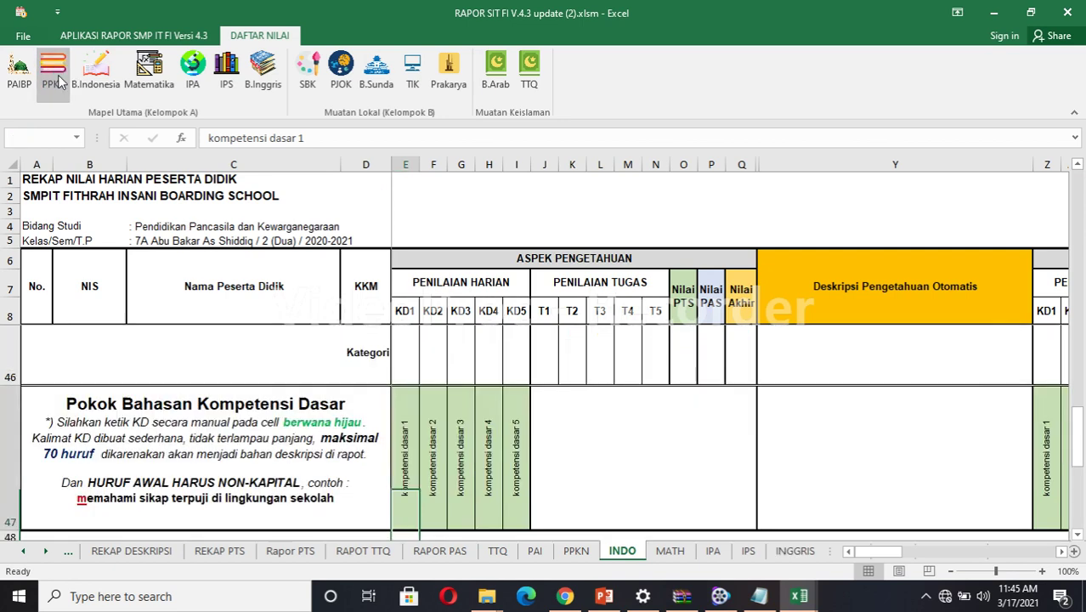
pyautogui.click(19, 72)
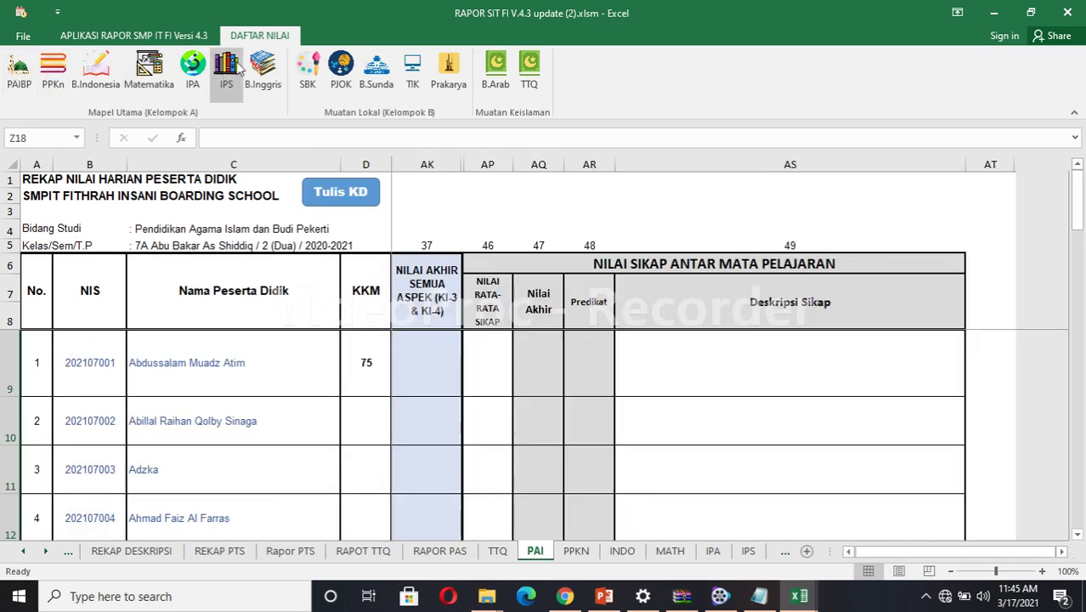
pyautogui.click(260, 72)
pyautogui.click(304, 73)
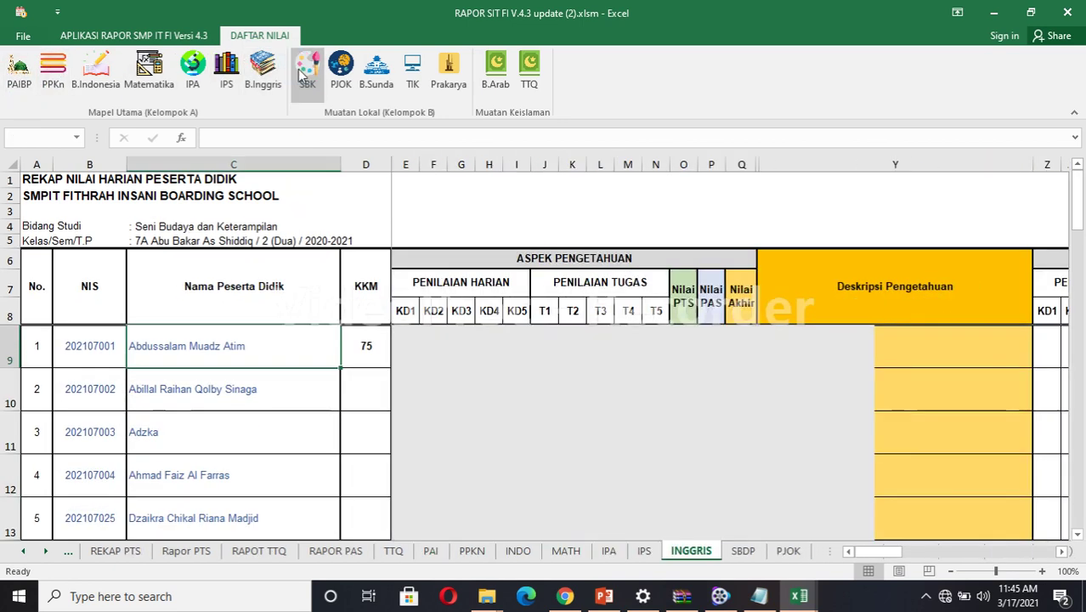
pyautogui.click(340, 73)
pyautogui.click(383, 75)
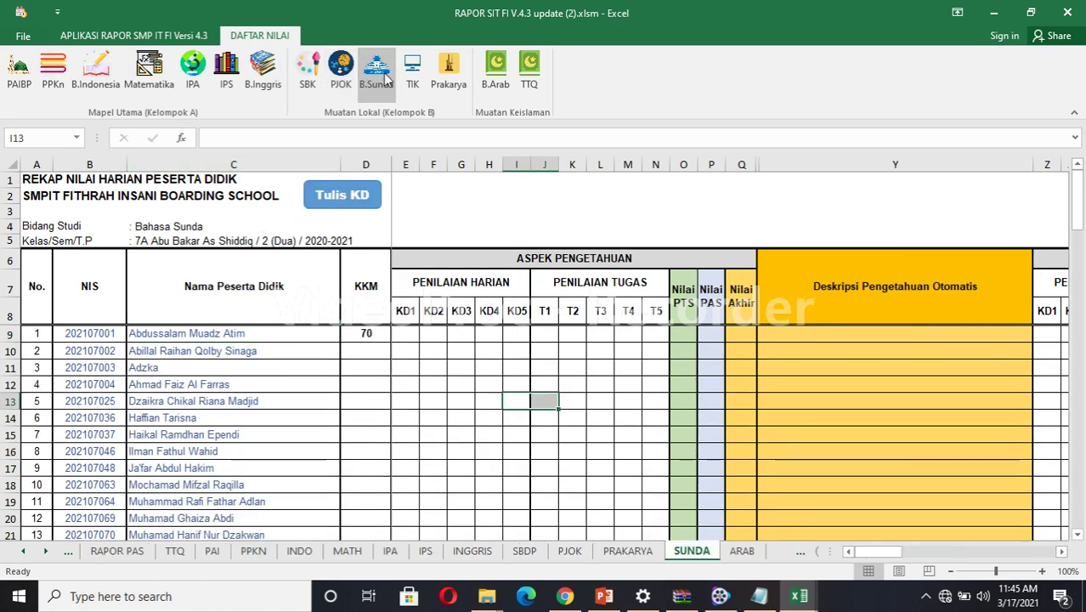
pyautogui.click(448, 72)
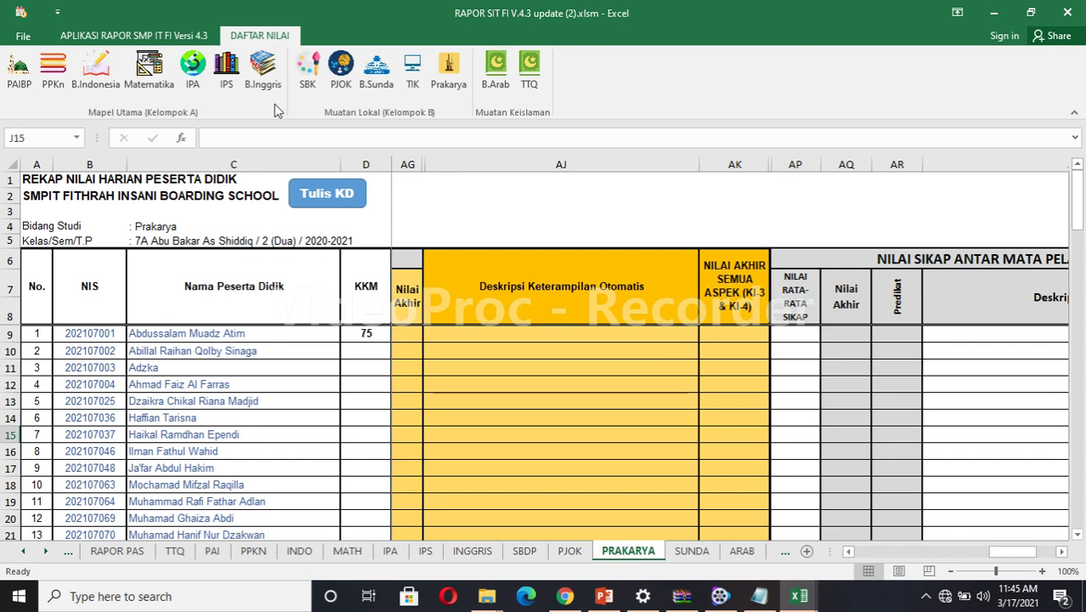
pyautogui.click(145, 42)
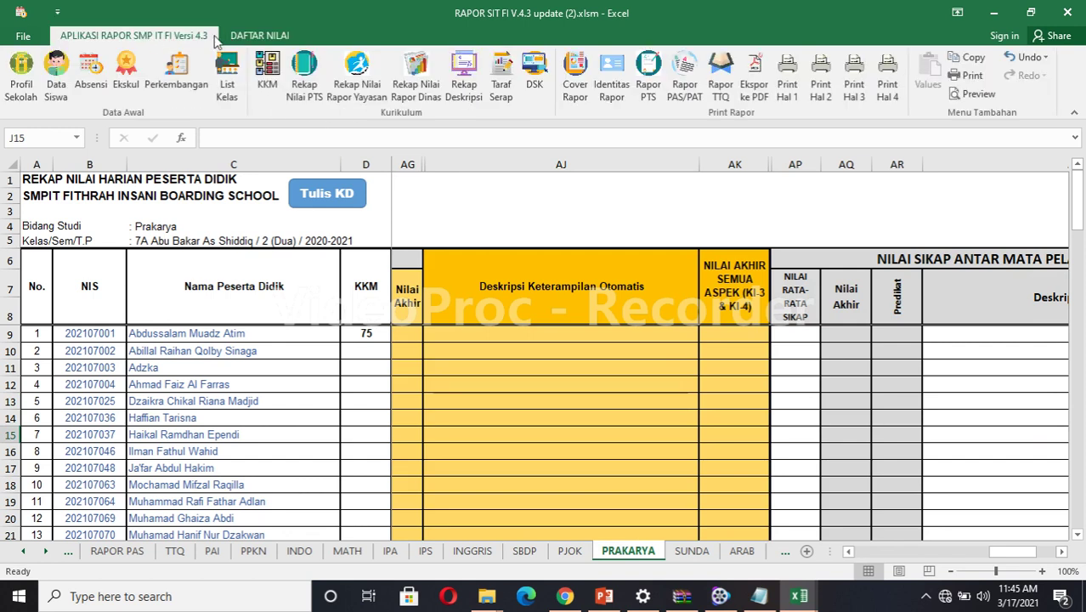
# Open the Rapor PTS report and step No. Urut back to student 1.
pyautogui.click(648, 85)
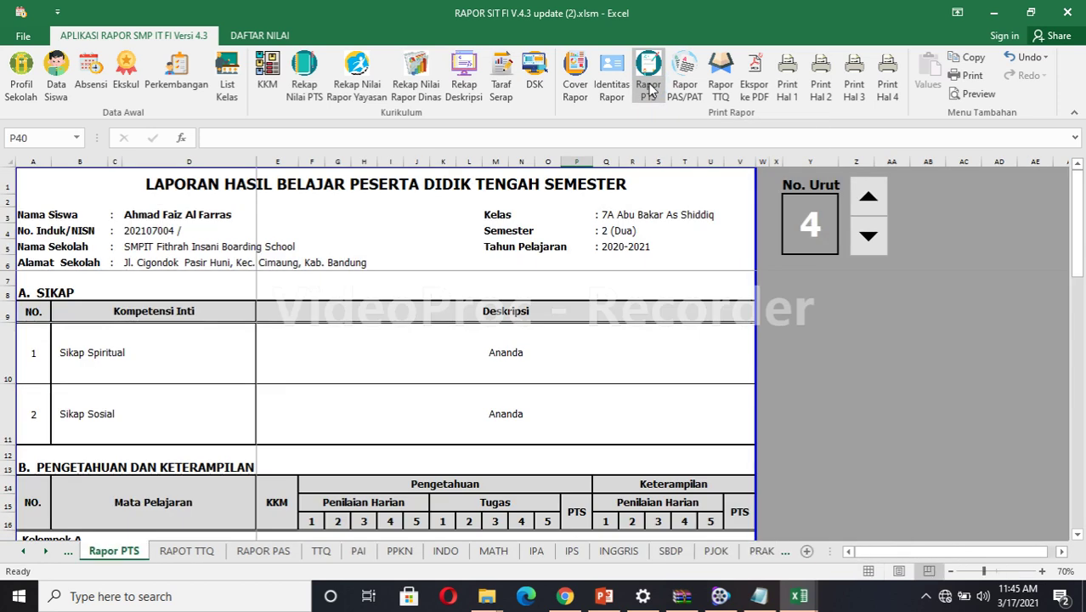
pyautogui.click(871, 238)
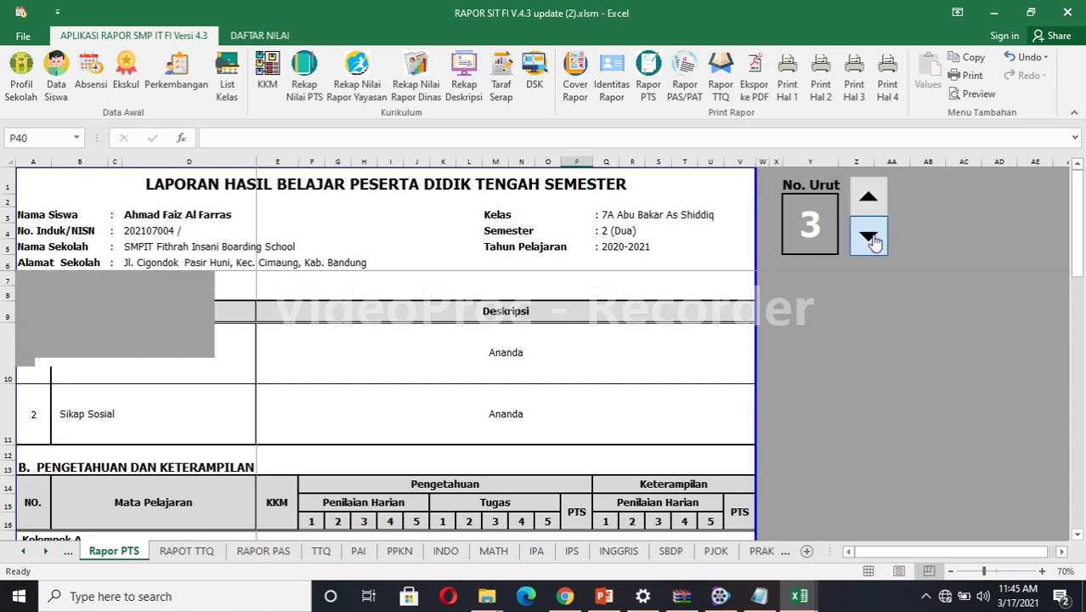
pyautogui.click(871, 239)
pyautogui.click(871, 240)
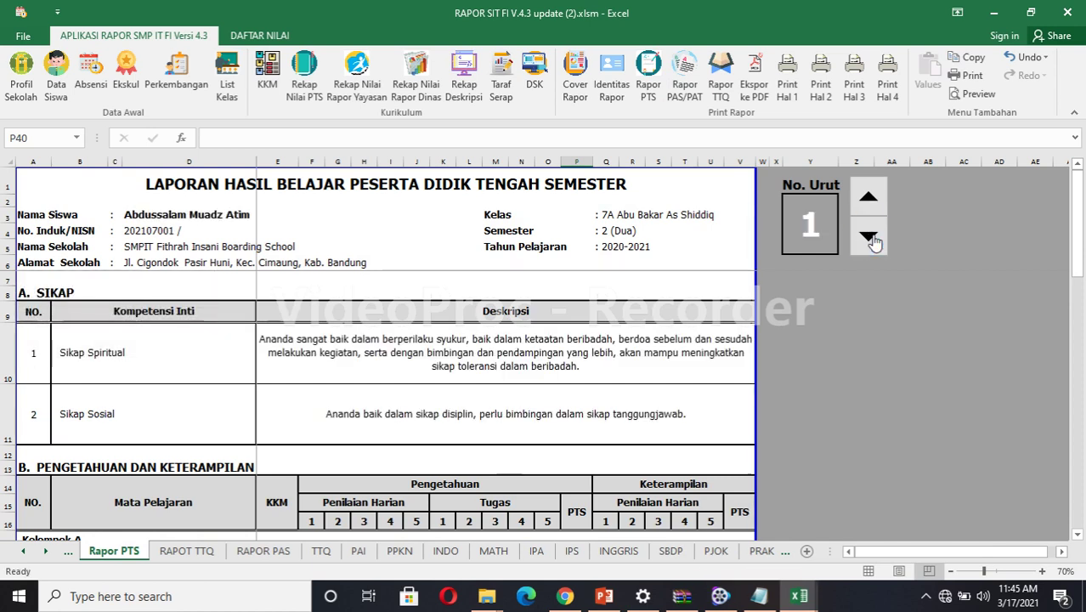
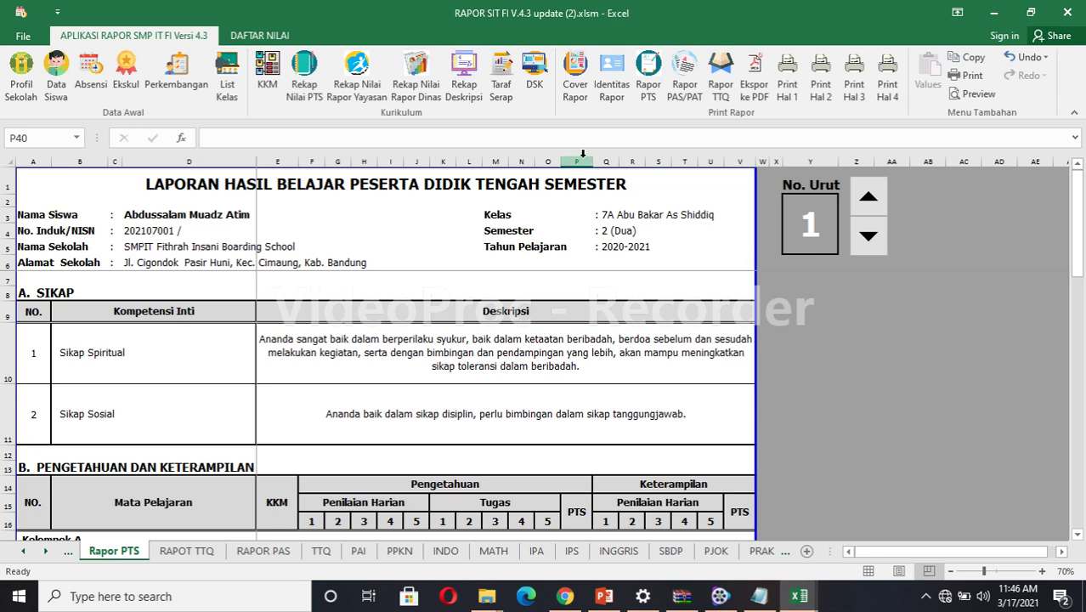
# Start the Ekspor ke PDF export, cancel it once, then restart it and clear the default file name.
pyautogui.click(753, 92)
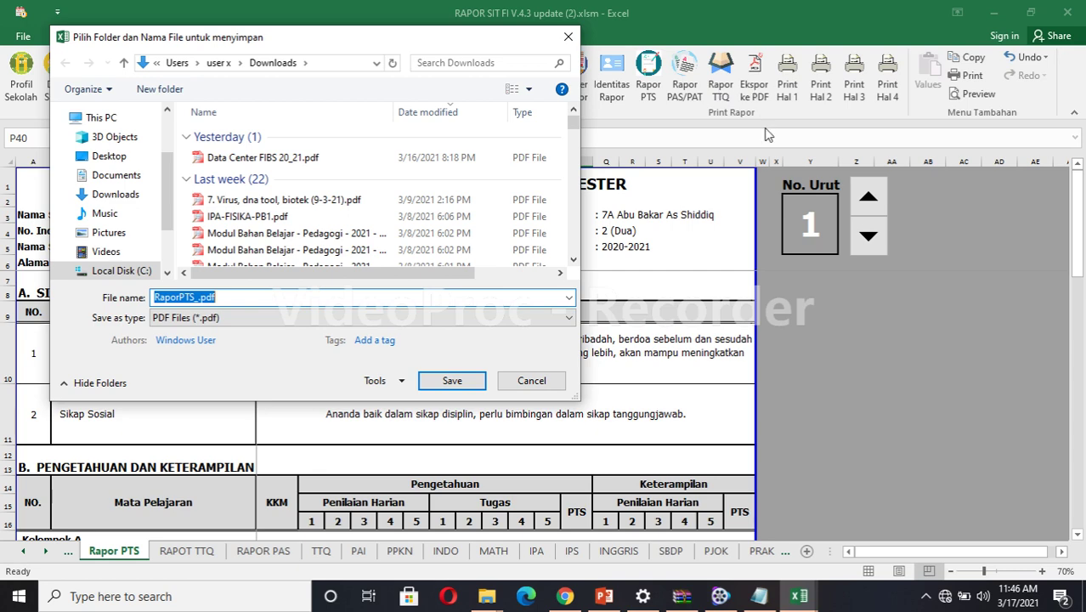
pyautogui.click(567, 40)
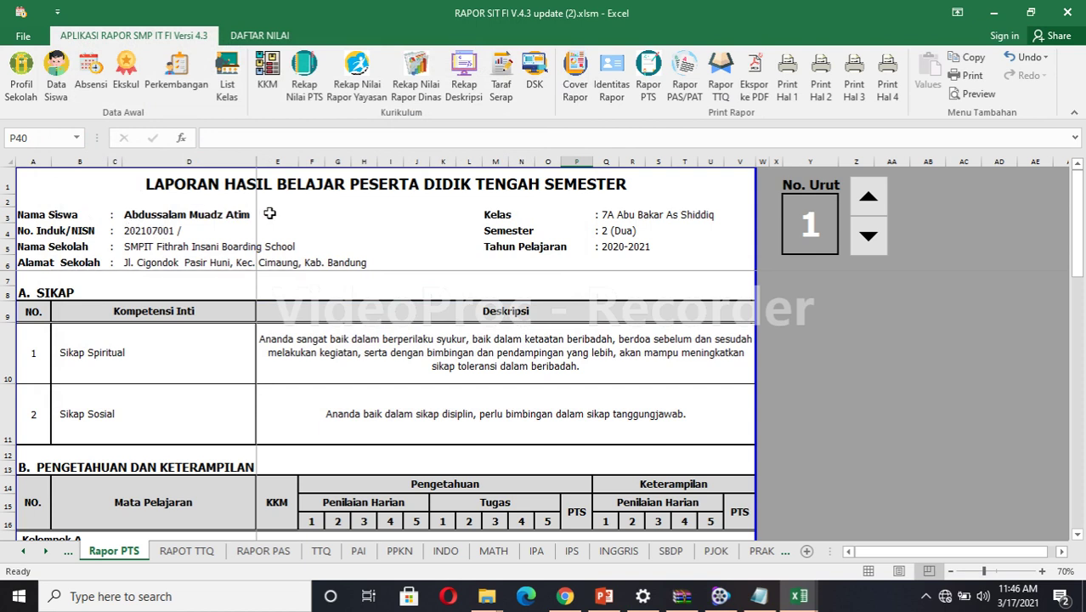
pyautogui.click(756, 96)
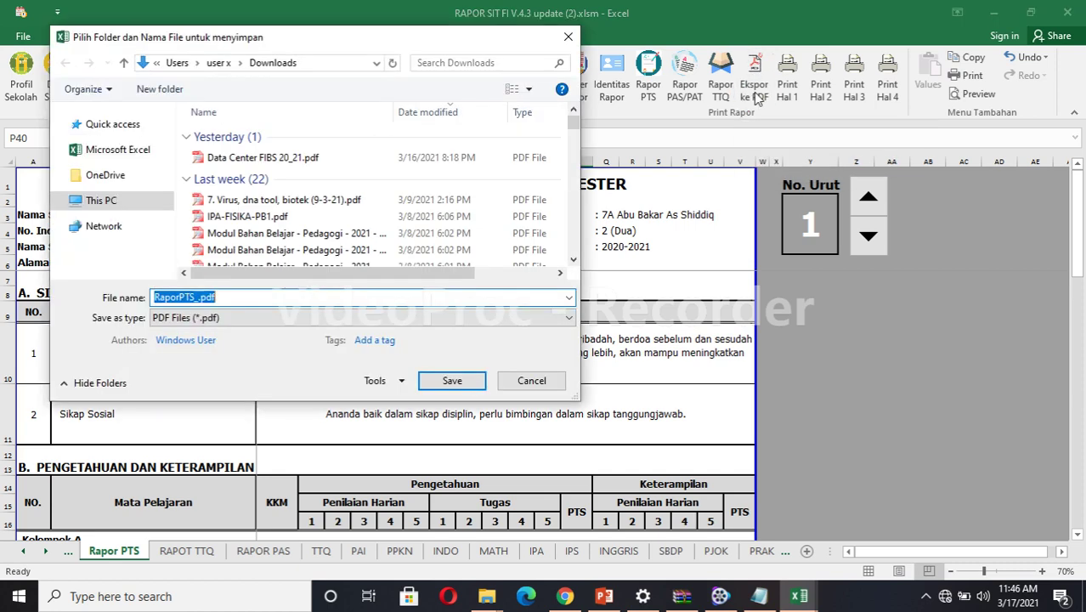
pyautogui.click(194, 297)
pyautogui.press('BackSpace')
pyautogui.press('BackSpace')
pyautogui.press('BackSpace')
pyautogui.press('BackSpace')
pyautogui.press('BackSpace')
pyautogui.press('BackSpace')
pyautogui.press('BackSpace')
pyautogui.press('BackSpace')
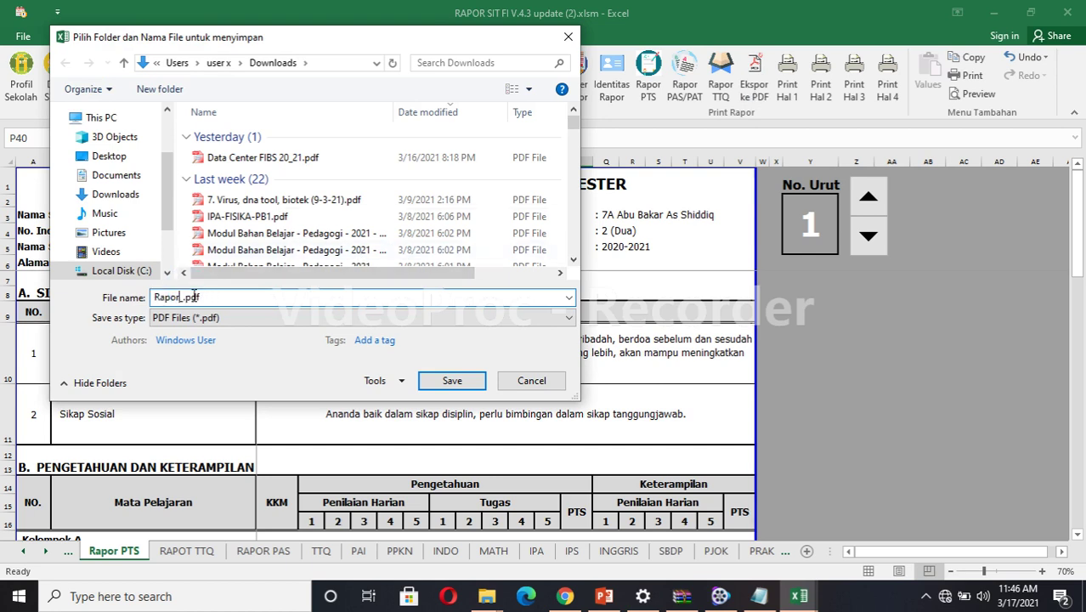
pyautogui.press('BackSpace')
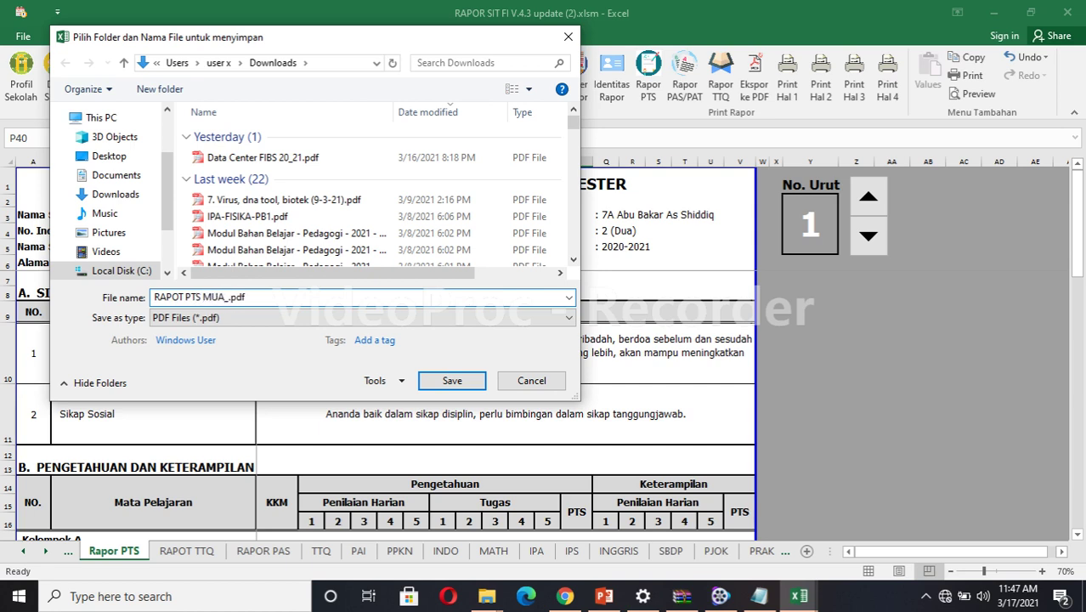
# Save the PDF to Downloads as 'RAPOT PTS' plus the student's name and dismiss the confirmation.
pyautogui.click(453, 381)
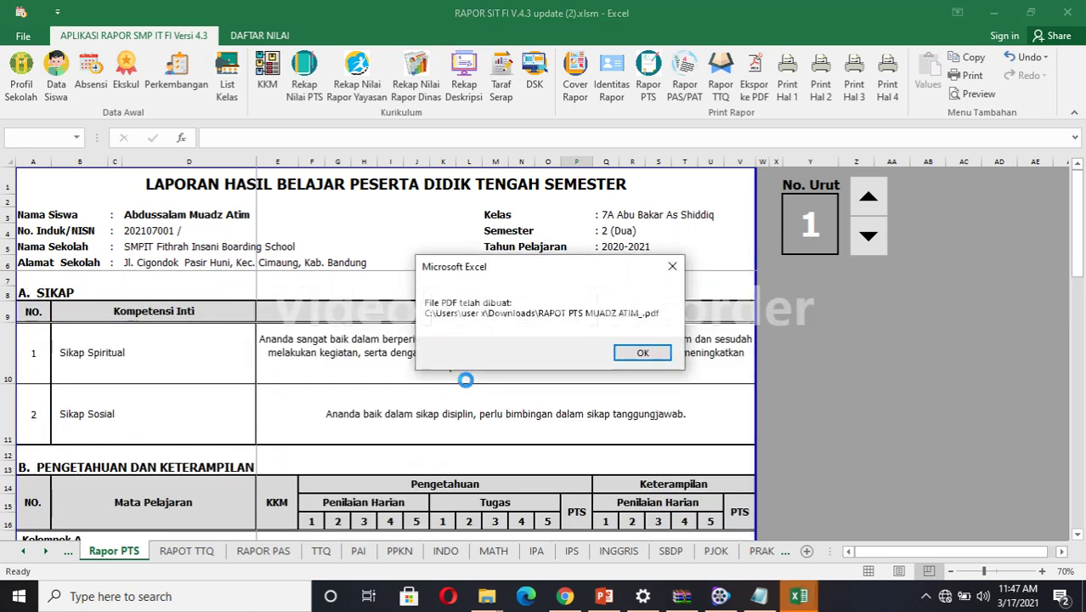
pyautogui.click(629, 353)
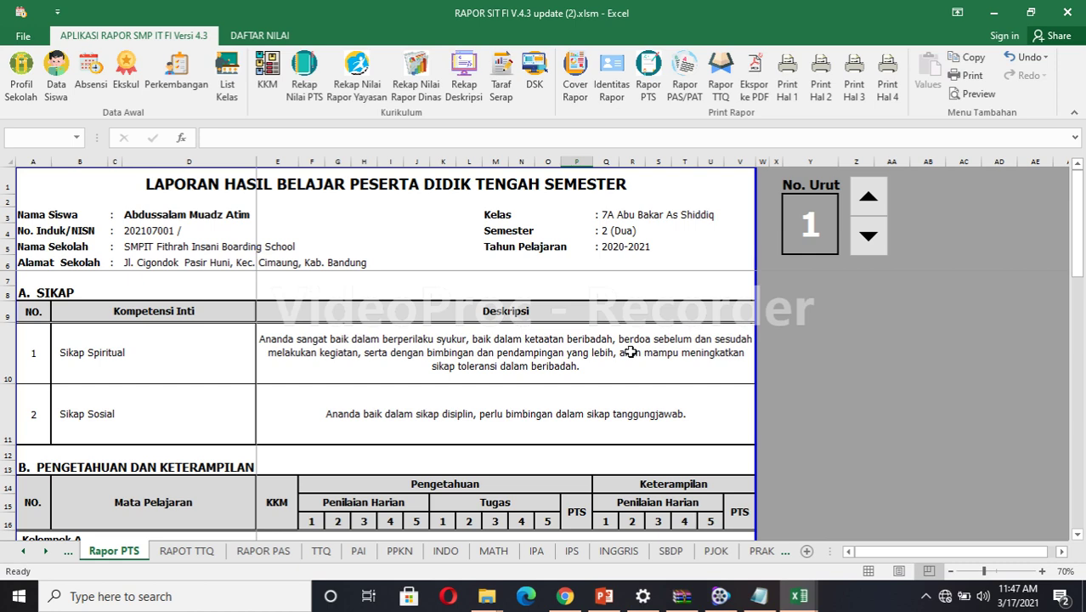
# In the Downloads folder, select the new RAPOT PTS report PDF and bring up its right-click options.
pyautogui.click(488, 597)
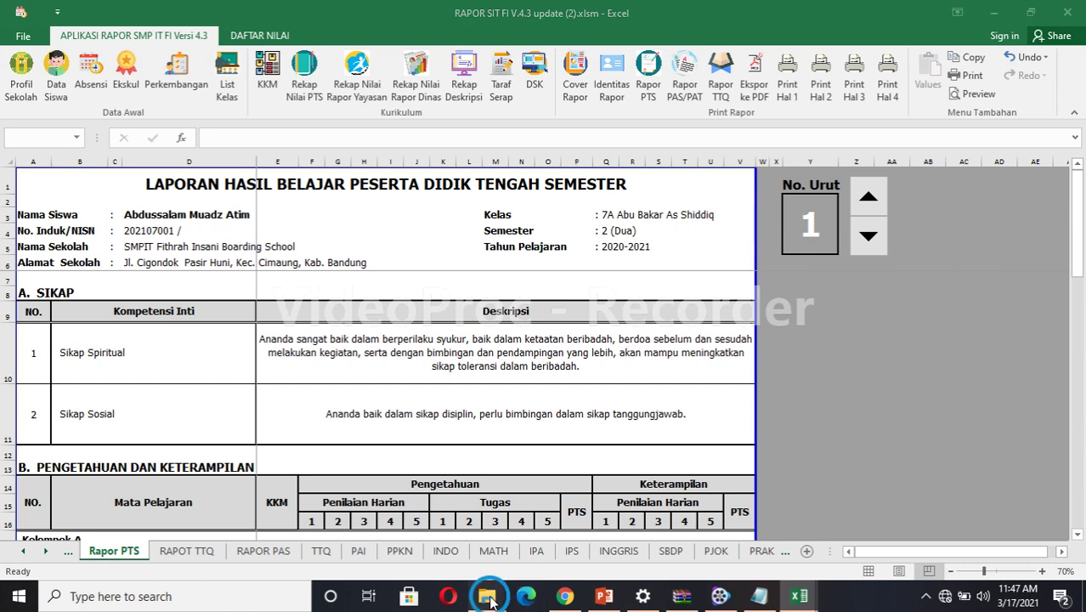
pyautogui.click(436, 549)
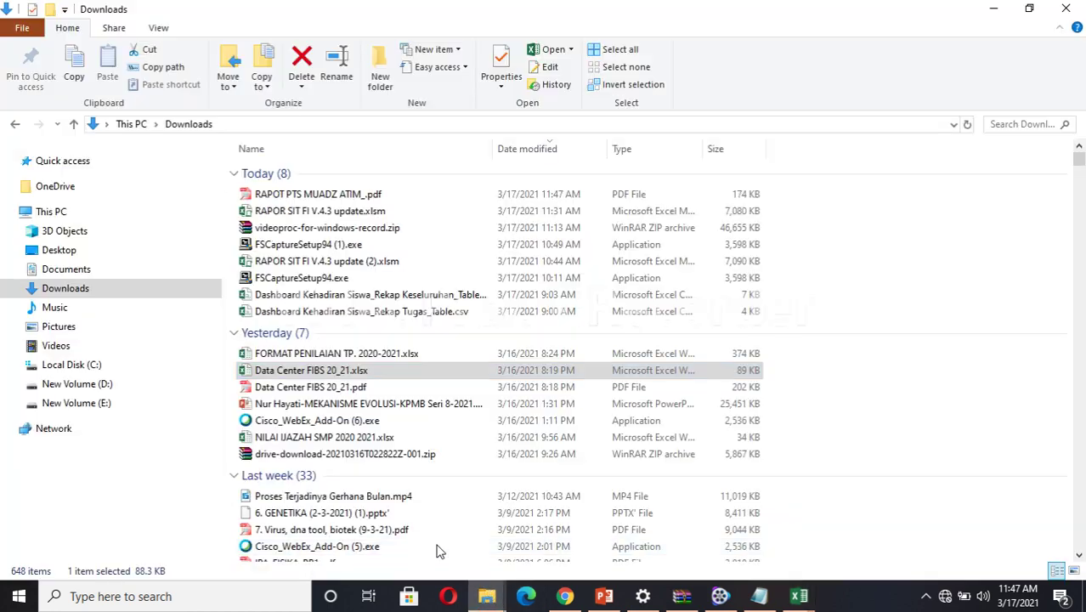
pyautogui.click(340, 195)
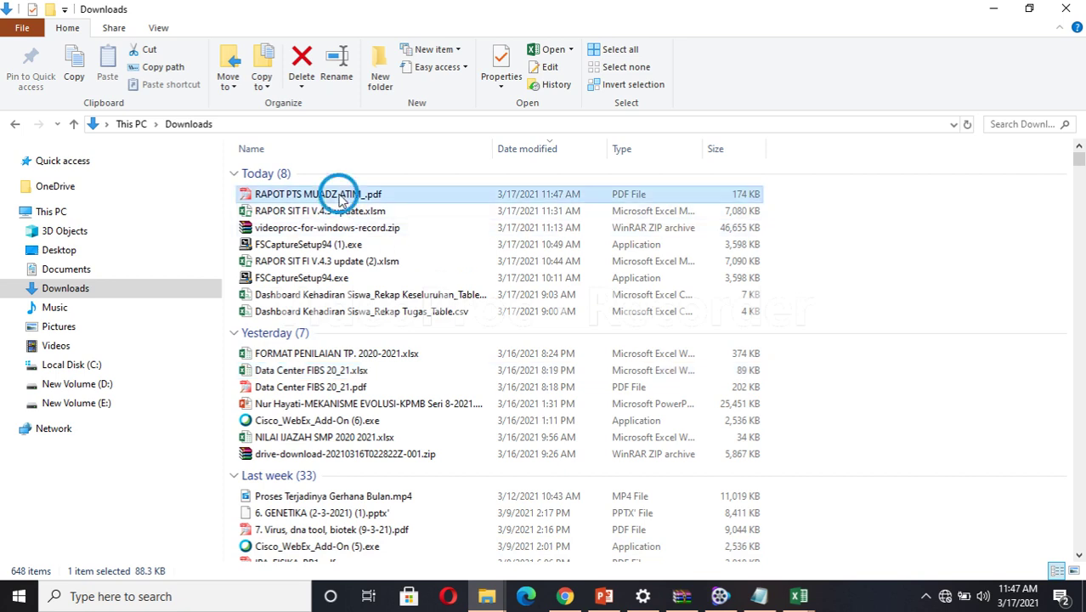
pyautogui.doubleClick(338, 194)
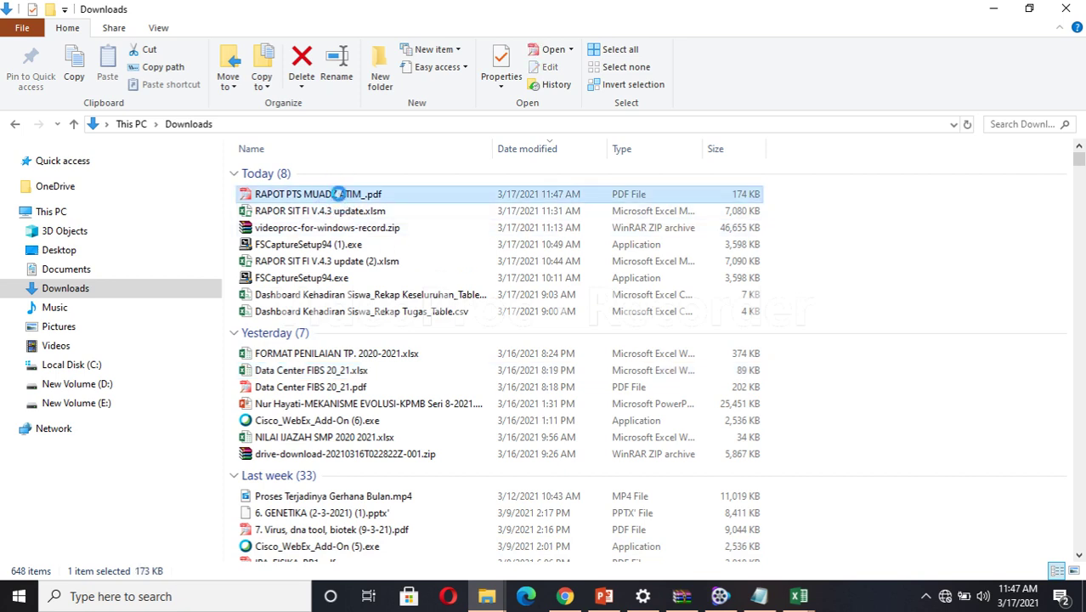
pyautogui.rightClick(338, 194)
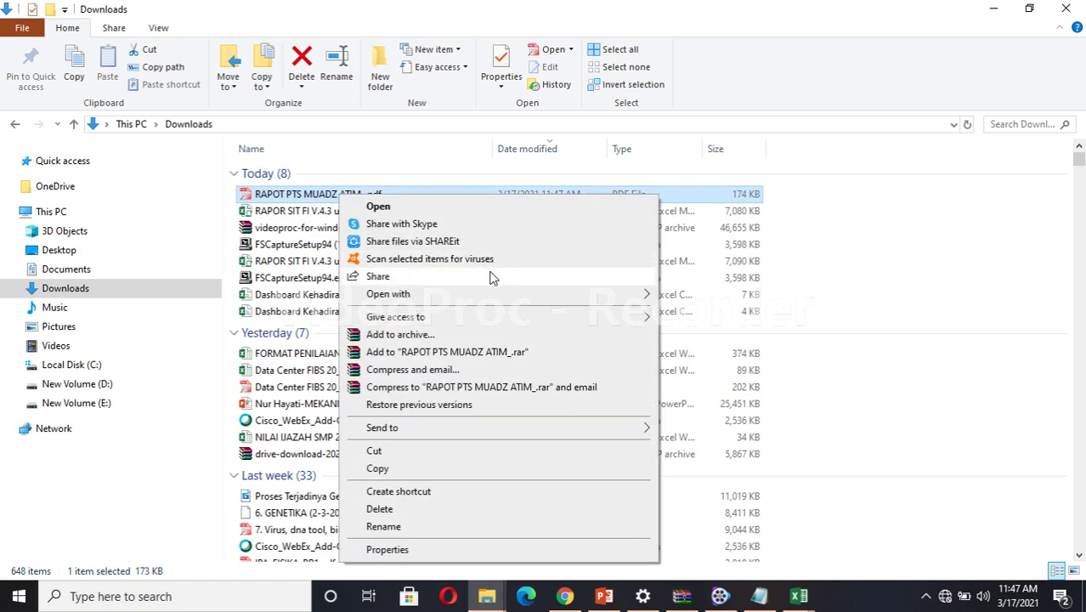
# Open the RAPOT PTS PDF in Adobe Acrobat Reader DC, scroll through the report, and collapse the Tools pane.
pyautogui.moveTo(635, 298)
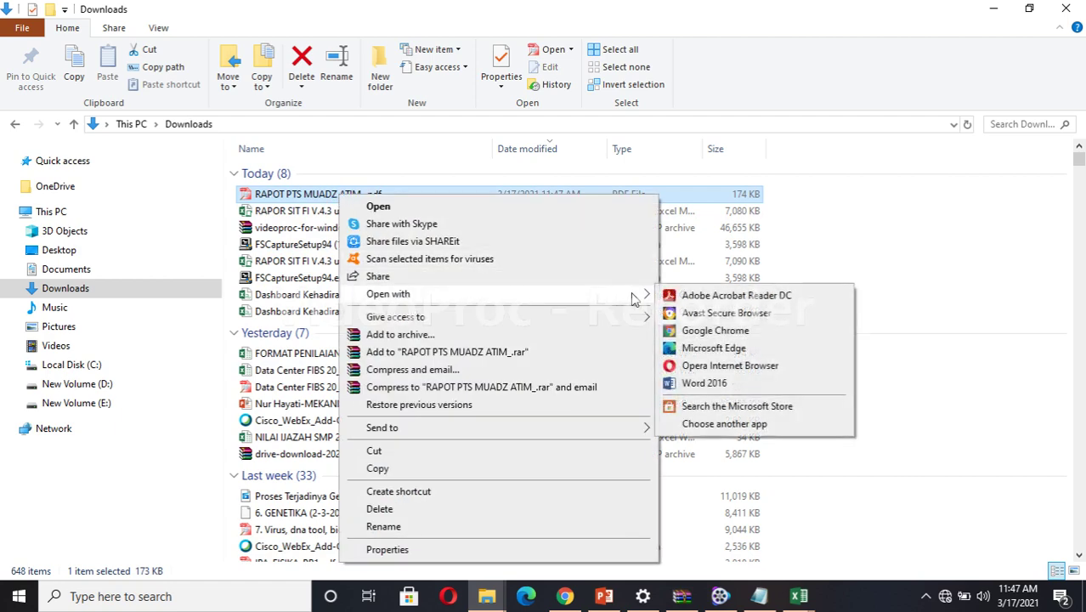
pyautogui.click(692, 295)
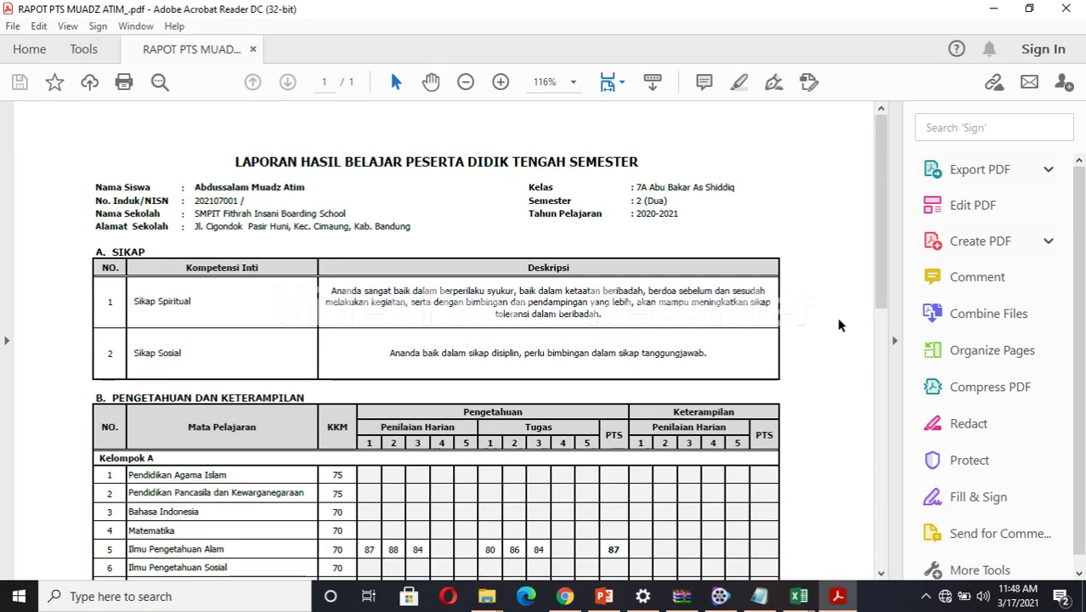
pyautogui.click(881, 187)
pyautogui.moveTo(882, 187)
pyautogui.mouseDown()
pyautogui.moveTo(902, 459)
pyautogui.moveTo(899, 420)
pyautogui.moveTo(897, 454)
pyautogui.moveTo(898, 436)
pyautogui.moveTo(883, 431)
pyautogui.mouseUp()
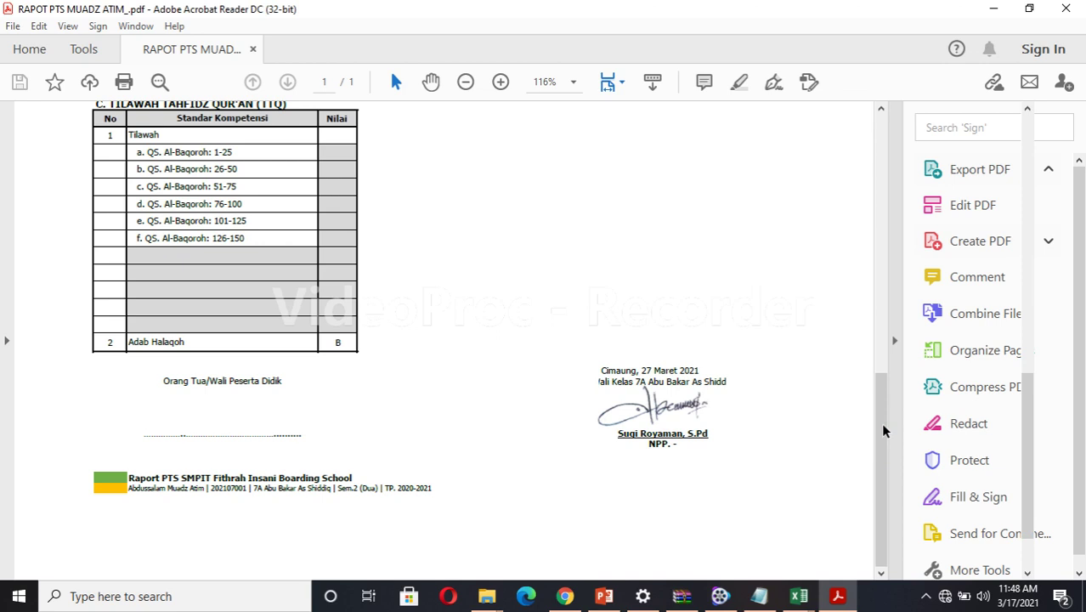
pyautogui.moveTo(901, 430); pyautogui.dragTo(1020, 187)
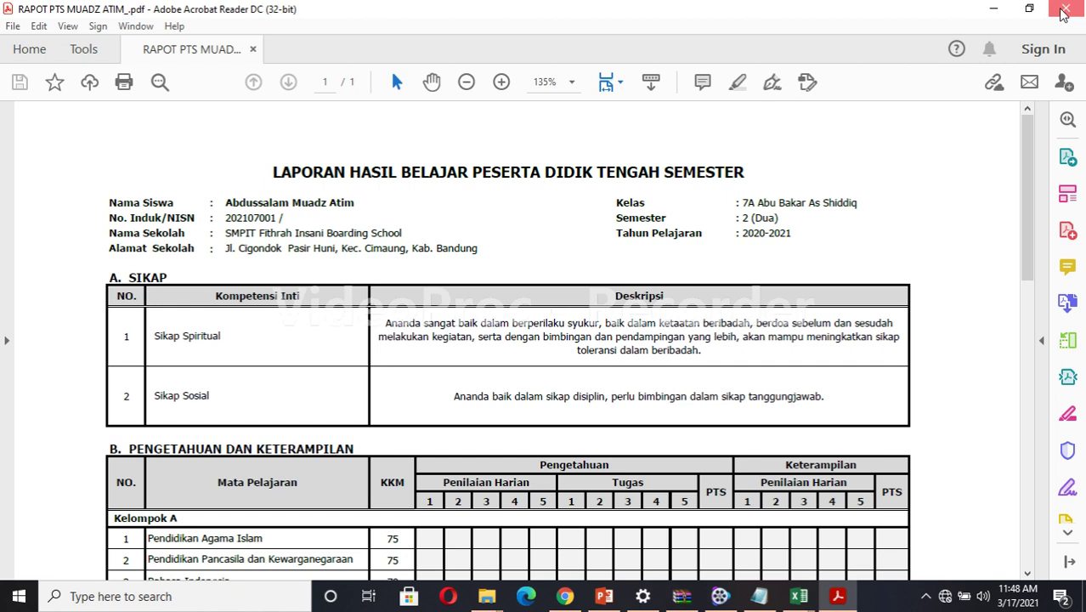
# Close Acrobat Reader to return to Downloads, then bring up the screen recording app.
pyautogui.click(1061, 11)
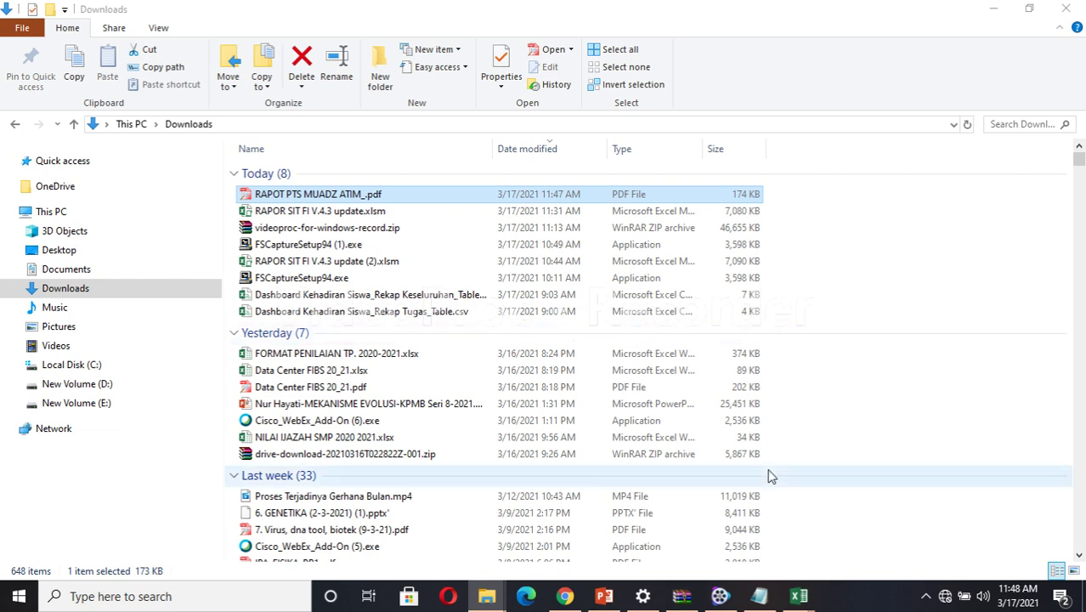
pyautogui.click(719, 600)
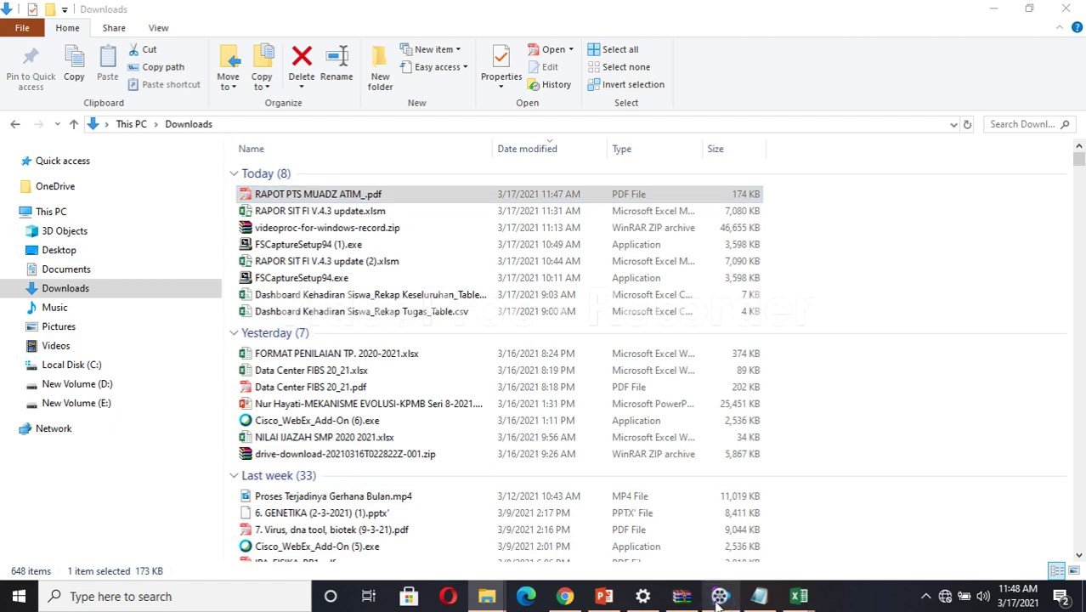